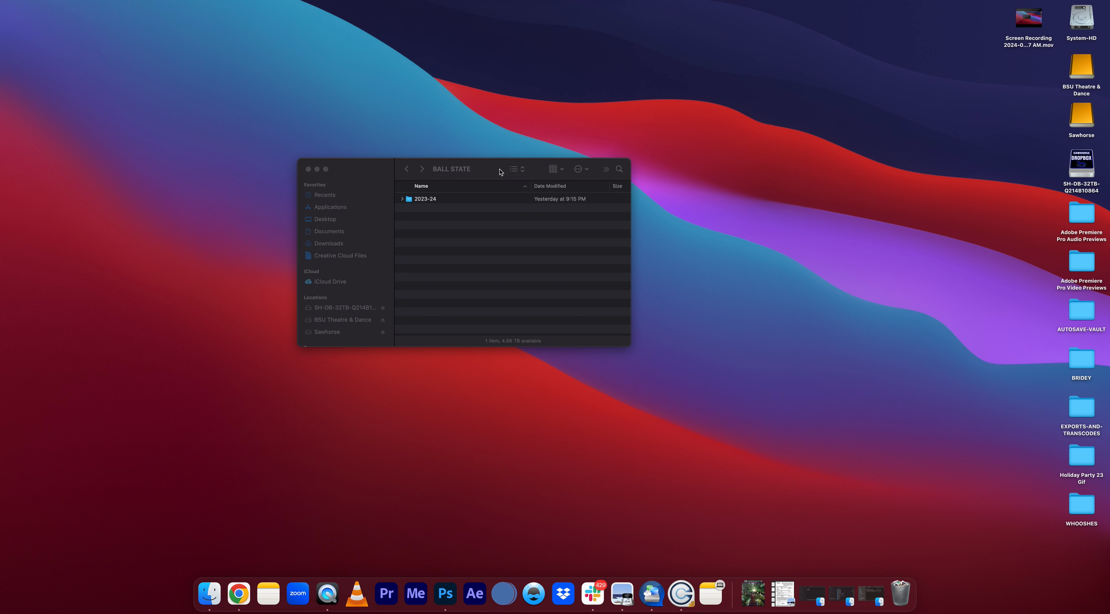
Reposition the BALL STATE folder window slightly on the desktop and open its 2023-24 folder
drag(500, 171, 485, 201)
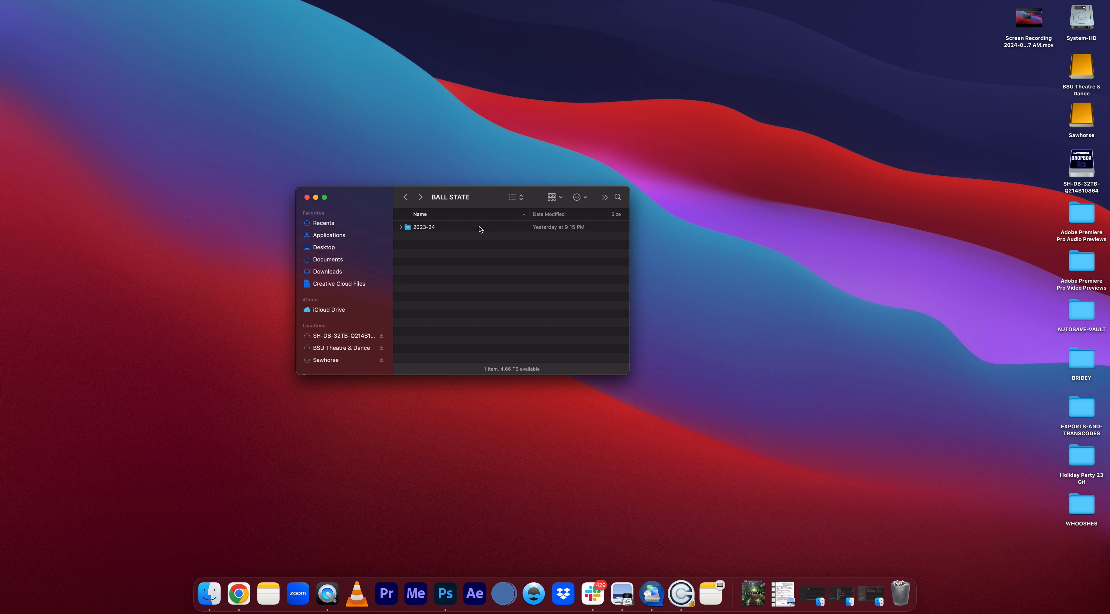
mouse_move(486, 199)
mouse_down()
mouse_move(485, 160)
mouse_move(489, 192)
mouse_up()
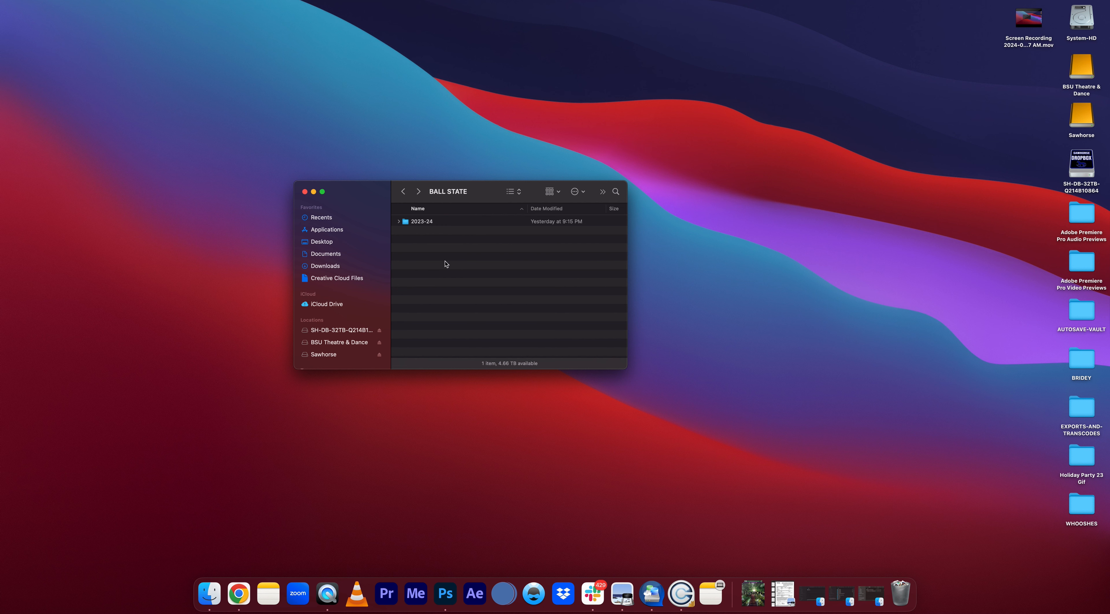
double_click(449, 223)
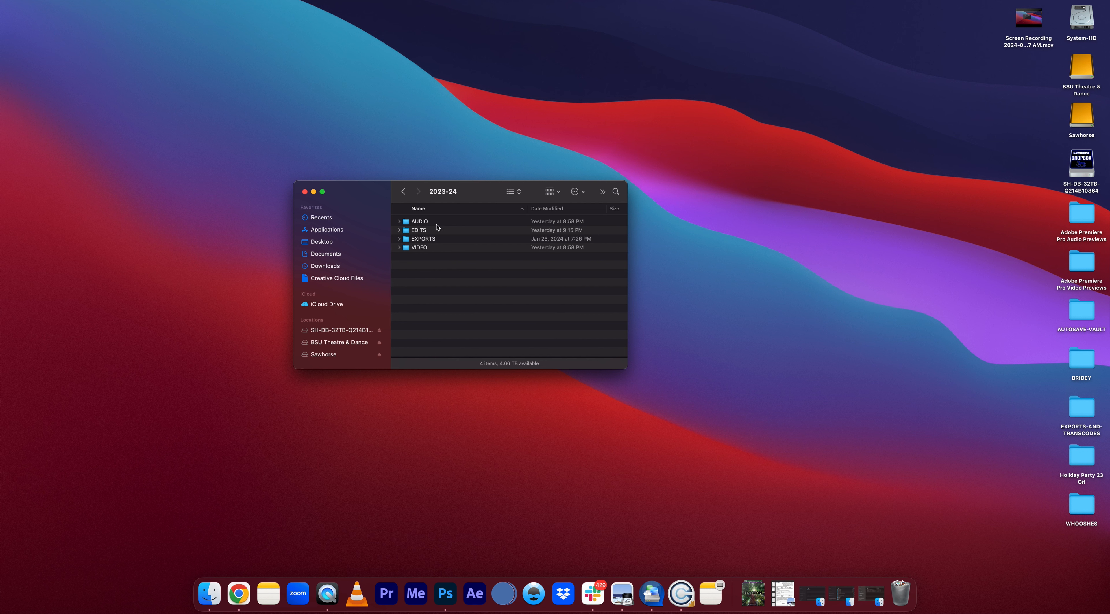
Go through the AUDIO, EDITS, EXPORTS and VIDEO folders at the first level of 2023-24
click(443, 230)
click(448, 239)
click(442, 221)
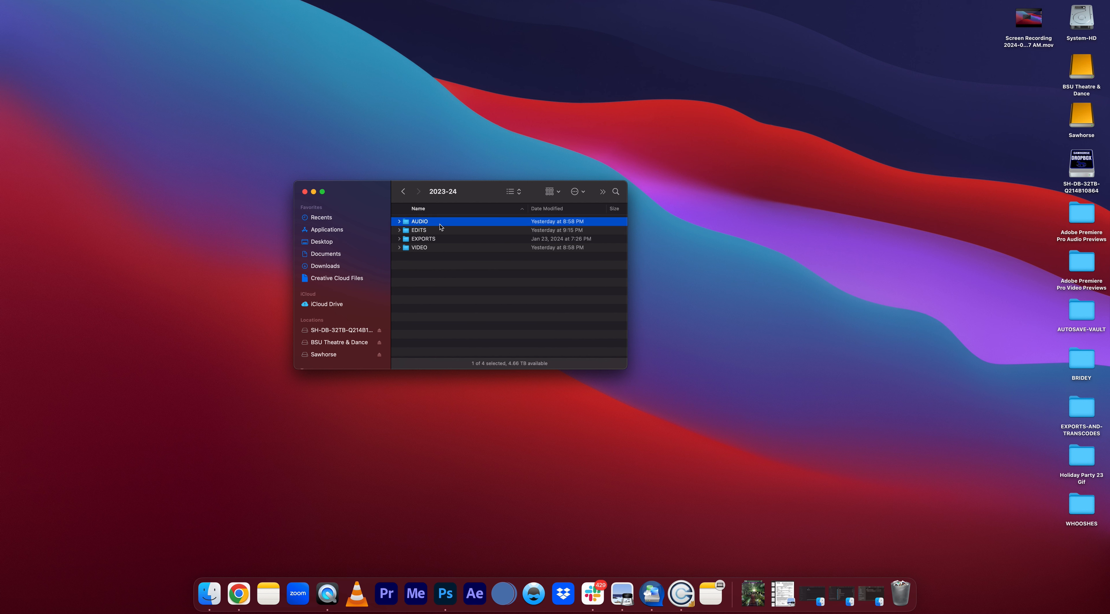
click(440, 232)
click(444, 238)
click(446, 248)
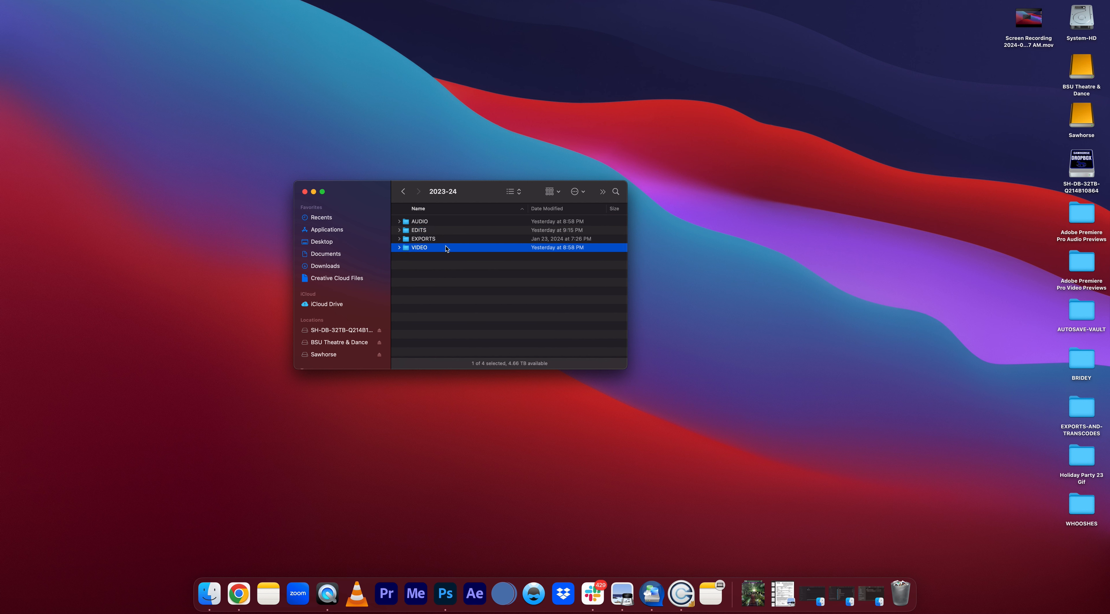
Expand the AUDIO, EDITS, EXPORTS and VIDEO folders to view the files and subfolders inside each
click(399, 222)
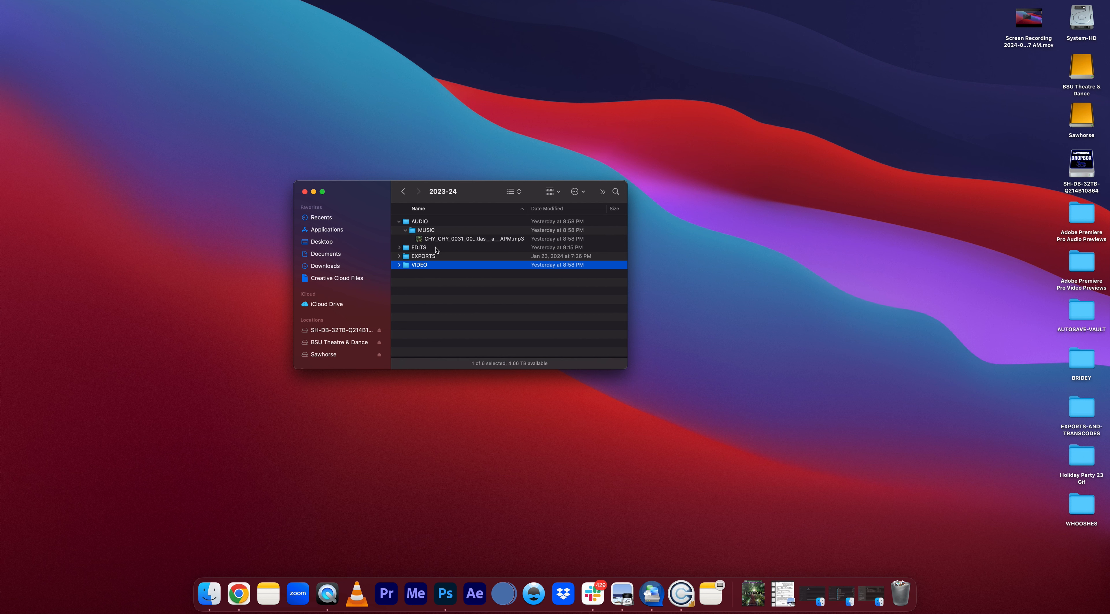
click(458, 241)
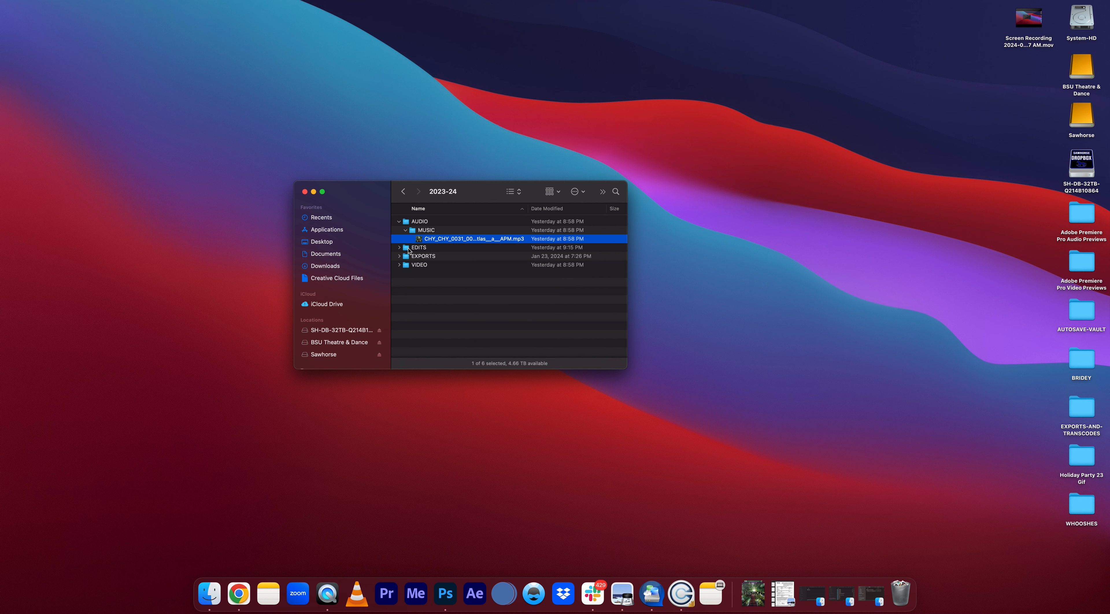
click(398, 248)
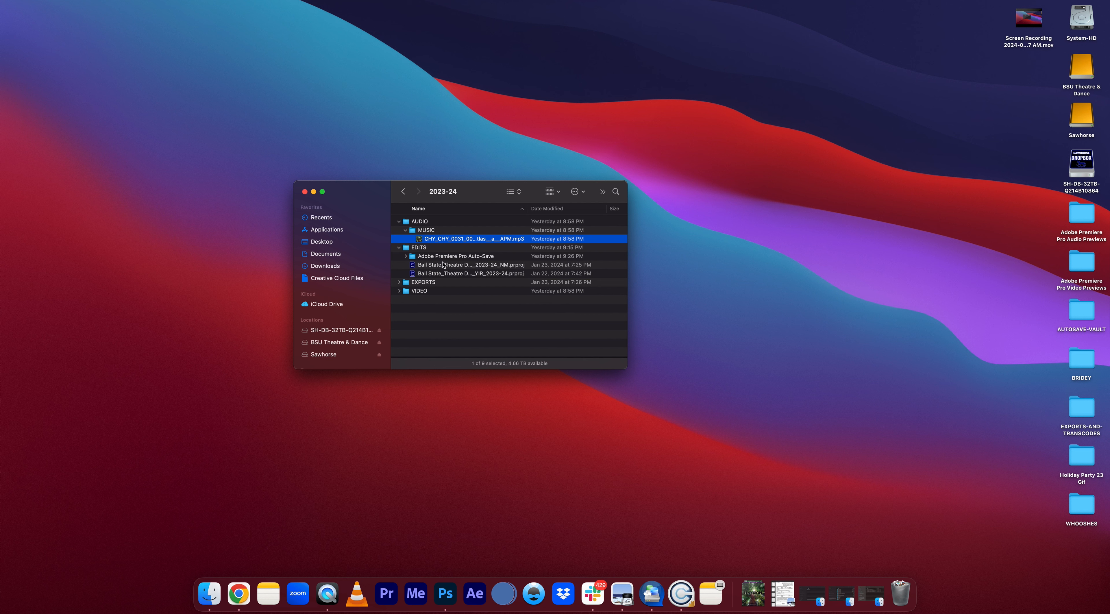
click(399, 282)
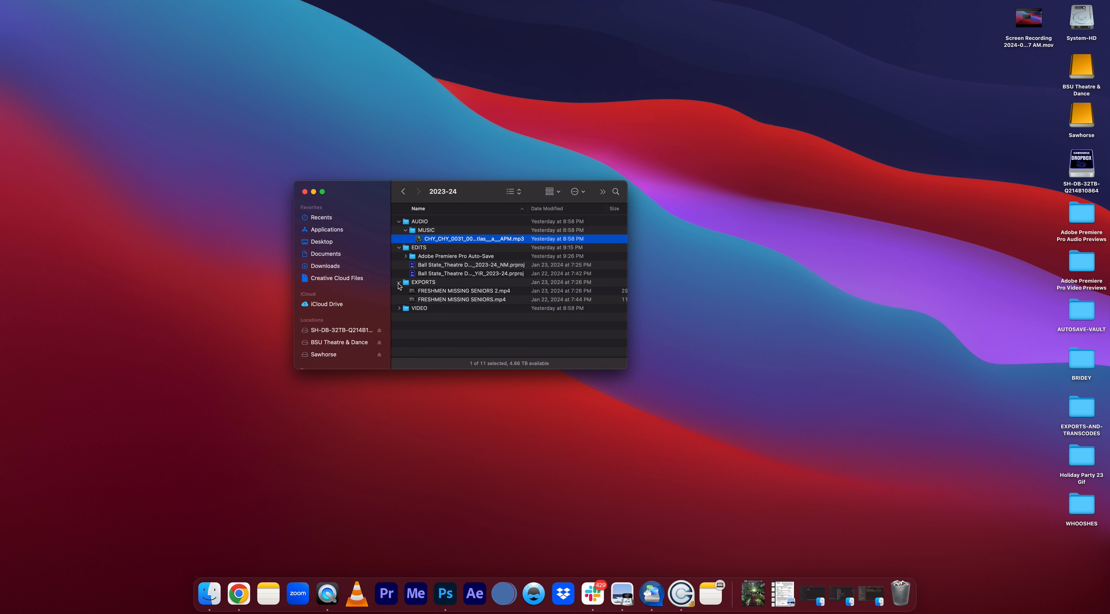
click(399, 309)
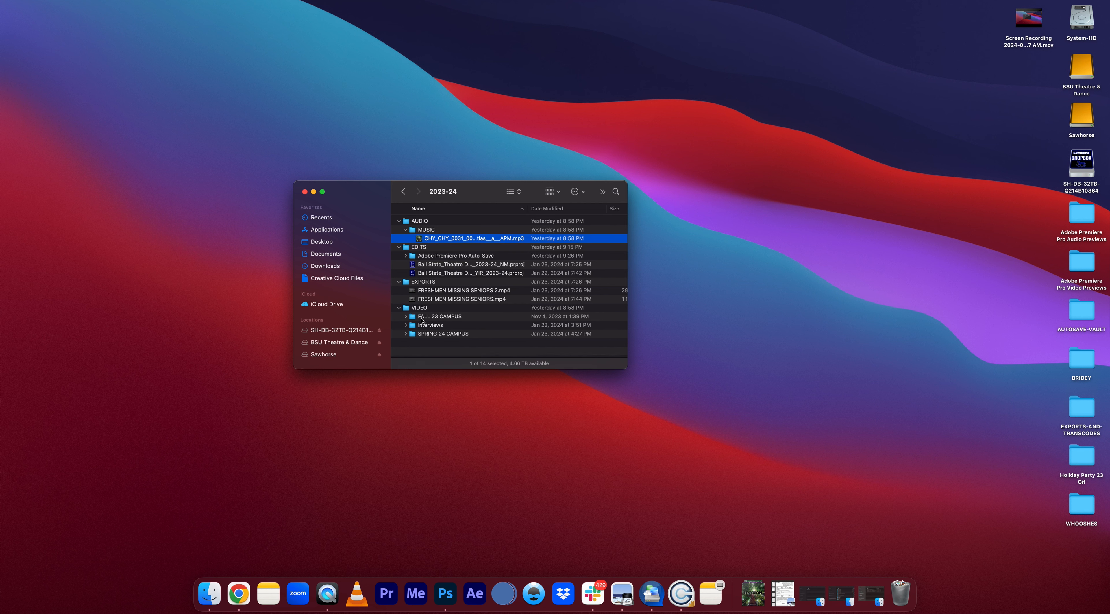
Inspect the subfolders of FALL 23 CAMPUS and SPRING 24 CAMPUS inside VIDEO, and collapse both again
click(433, 319)
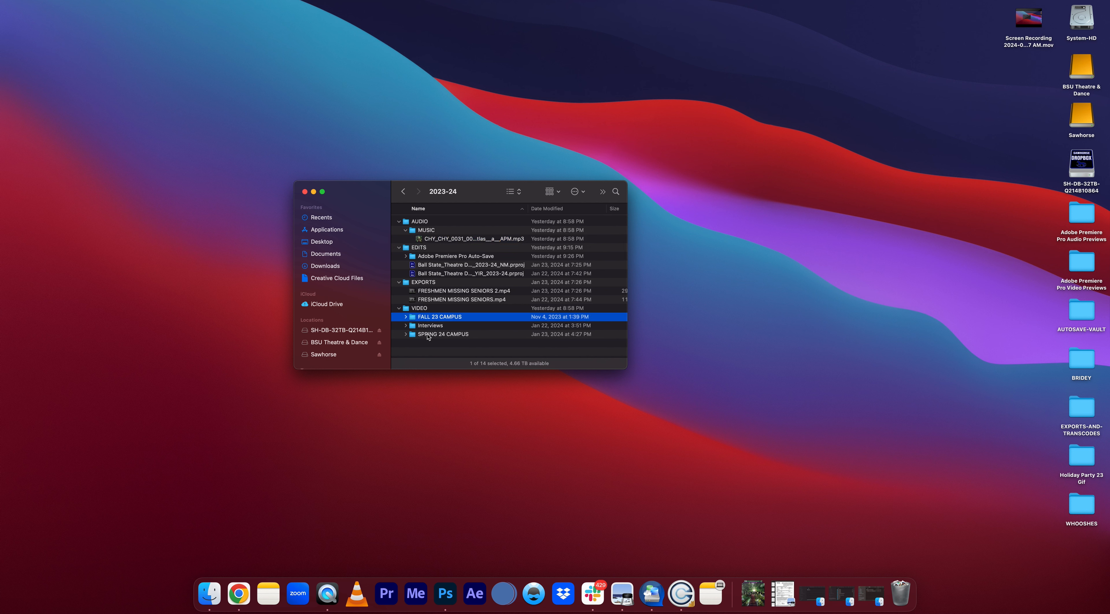
click(429, 334)
click(404, 326)
click(406, 316)
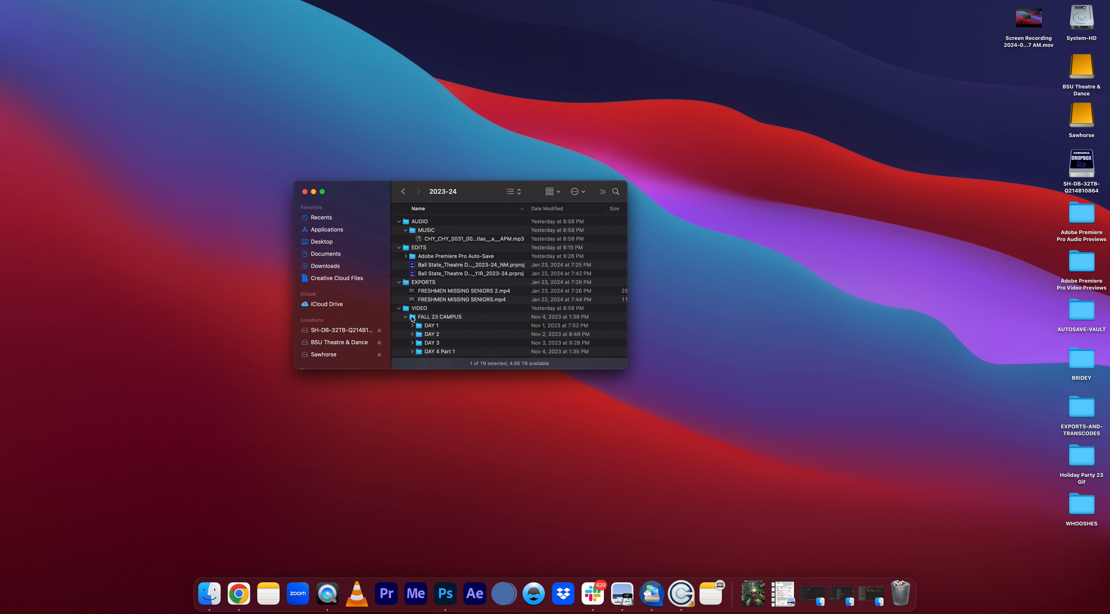
scroll(434, 305, down, 3)
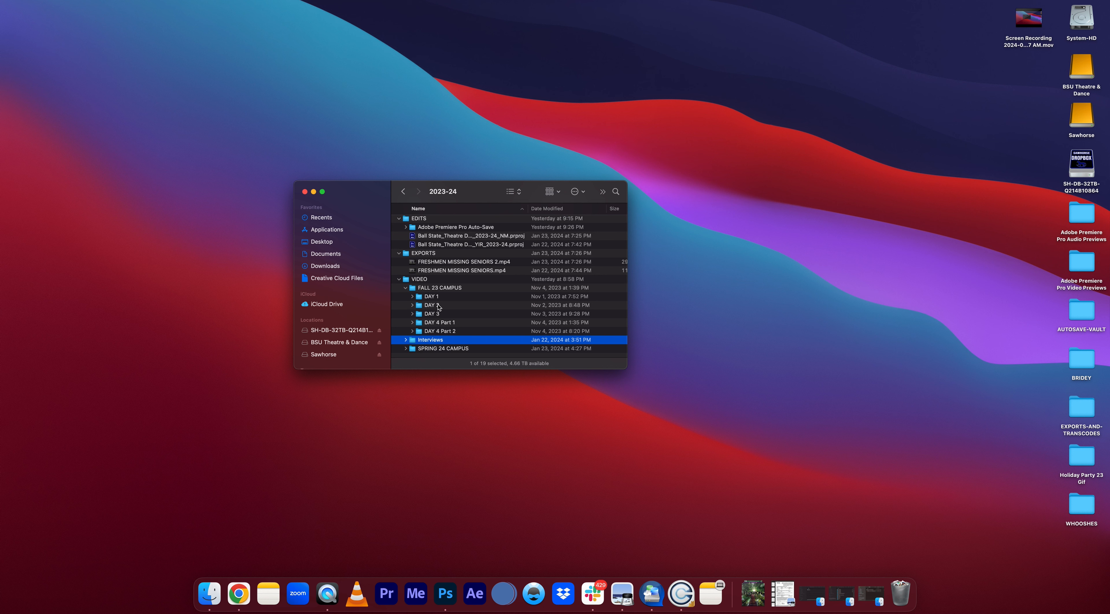
scroll(436, 327, down, 2)
click(405, 349)
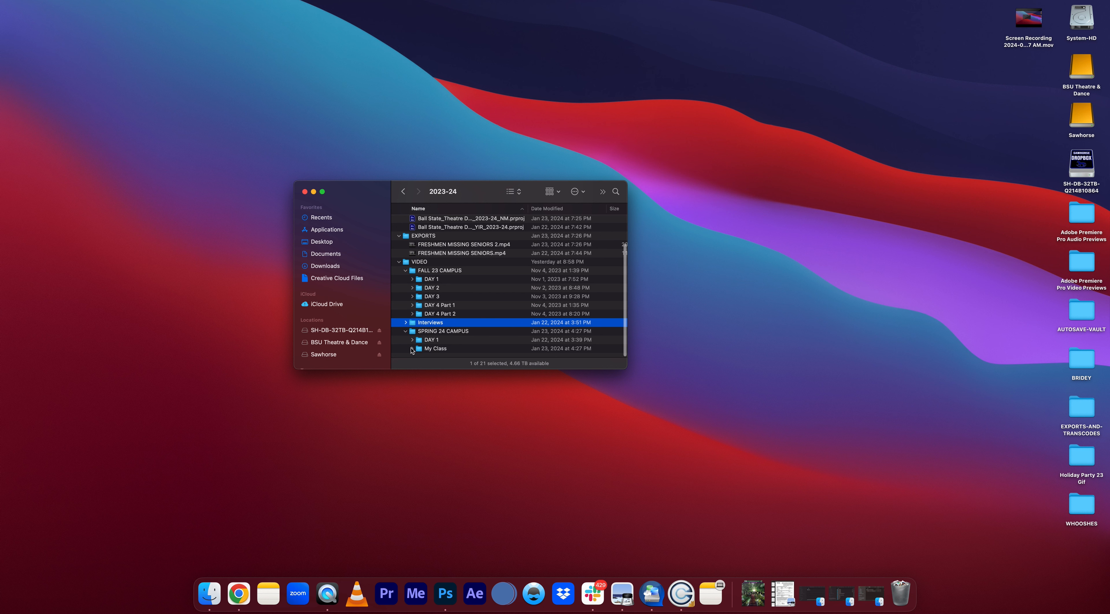
click(406, 331)
click(401, 287)
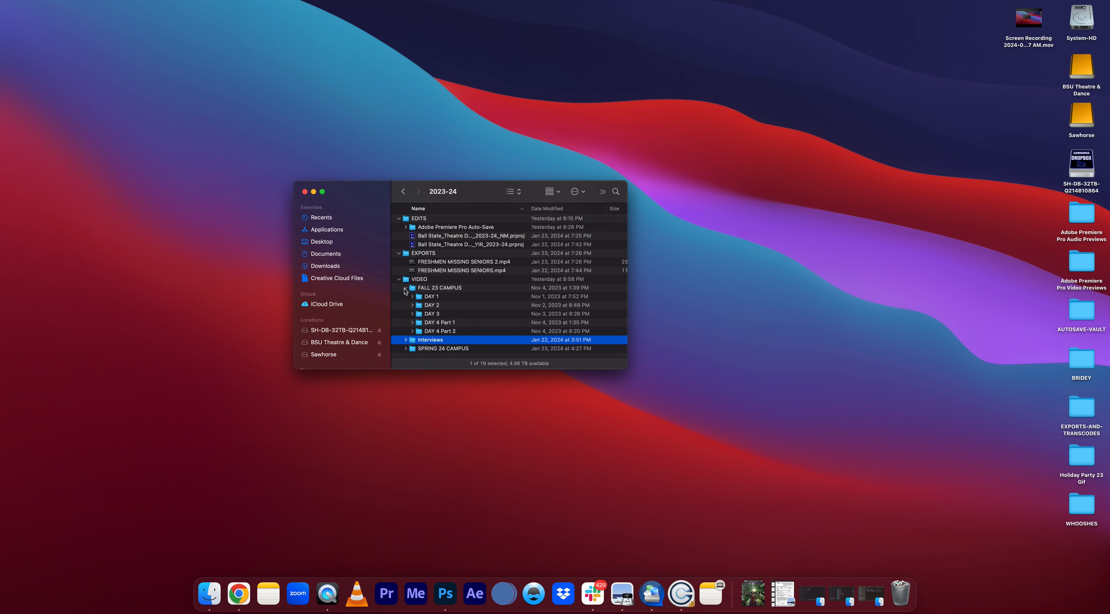
Expand the Interviews folder, review its subfolders and look through the clips in Seniors
click(406, 325)
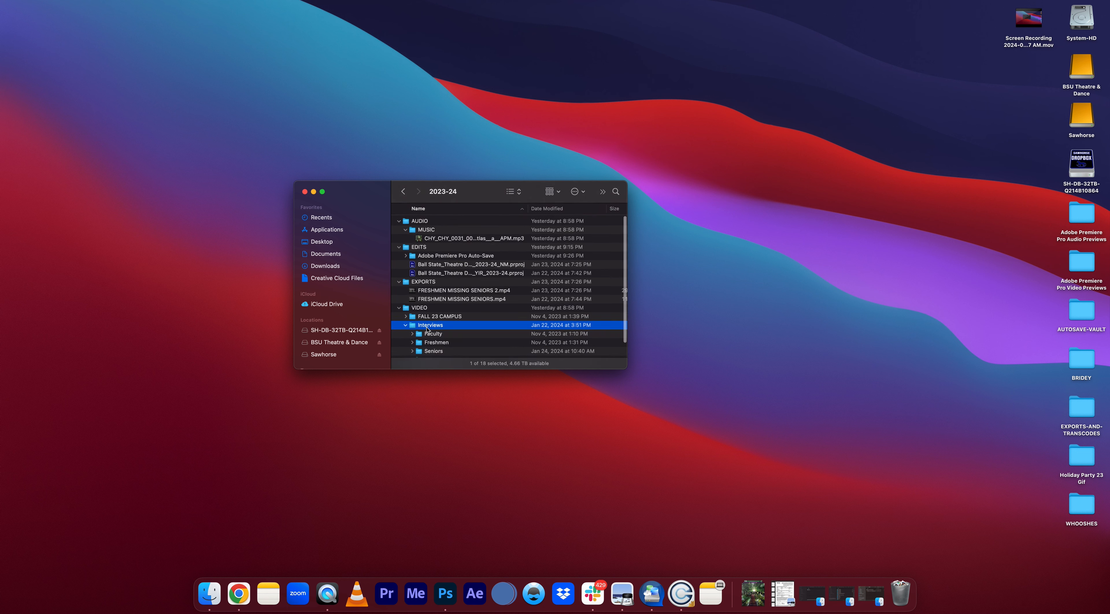
scroll(426, 330, down, 2)
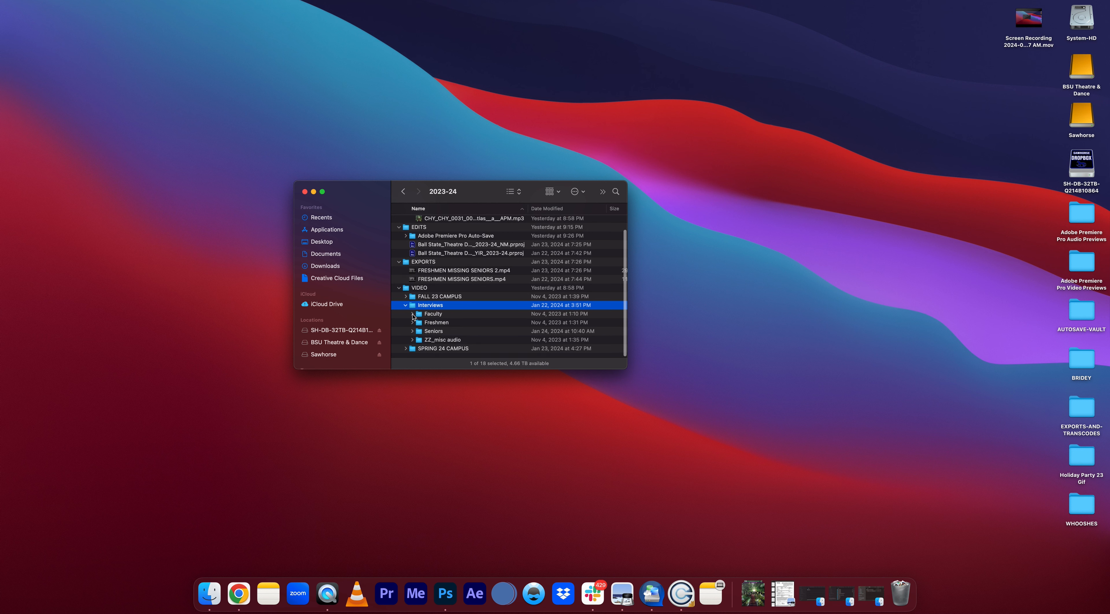
click(448, 317)
click(446, 324)
click(439, 333)
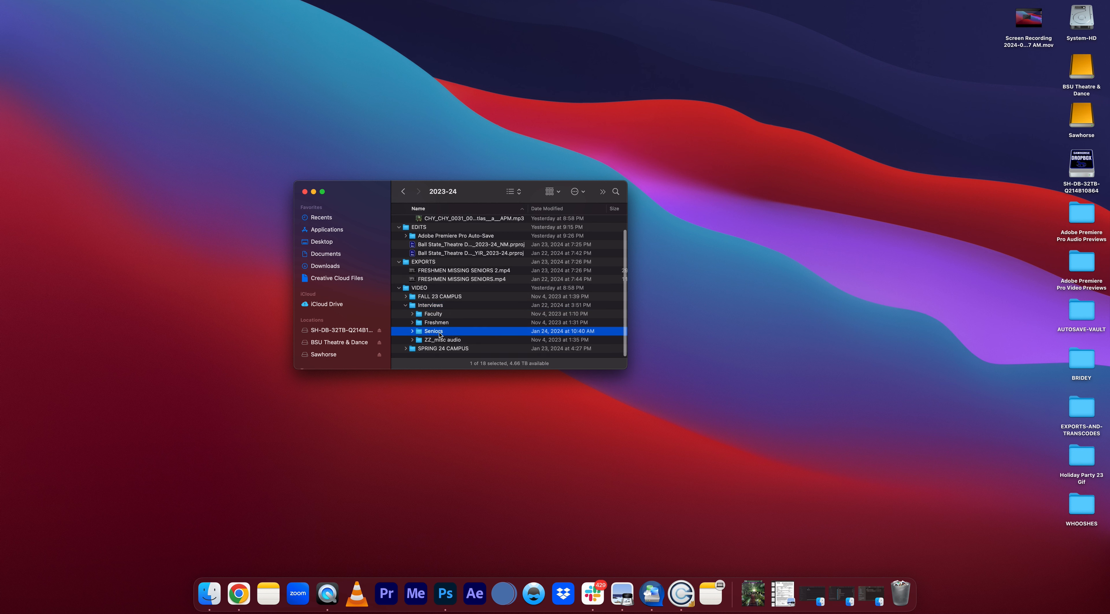
click(412, 331)
scroll(420, 333, down, 5)
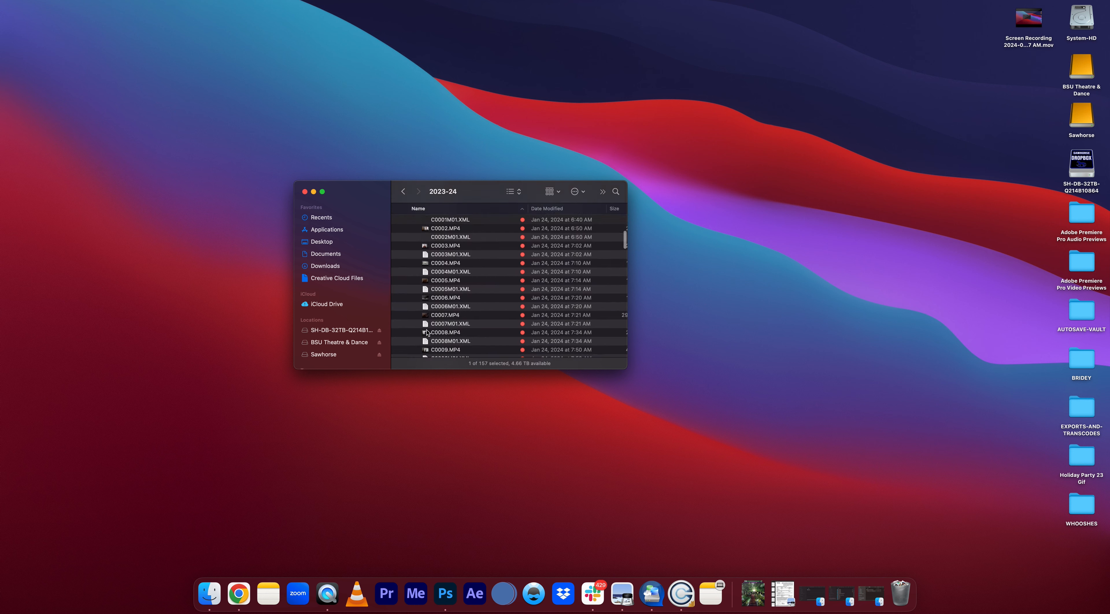
scroll(426, 332, down, 15)
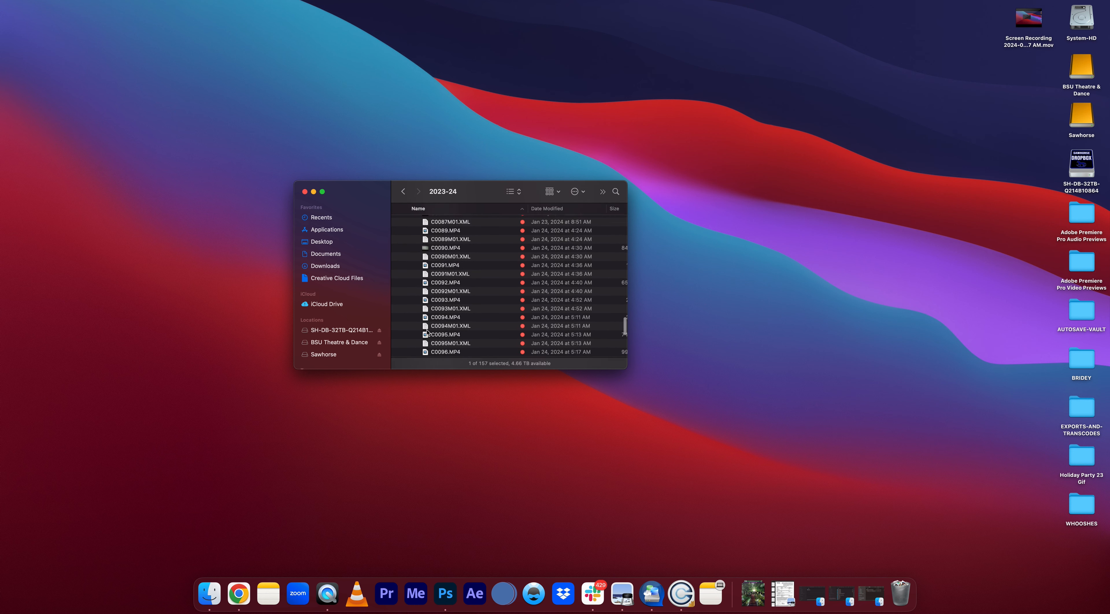
scroll(427, 332, up, 10)
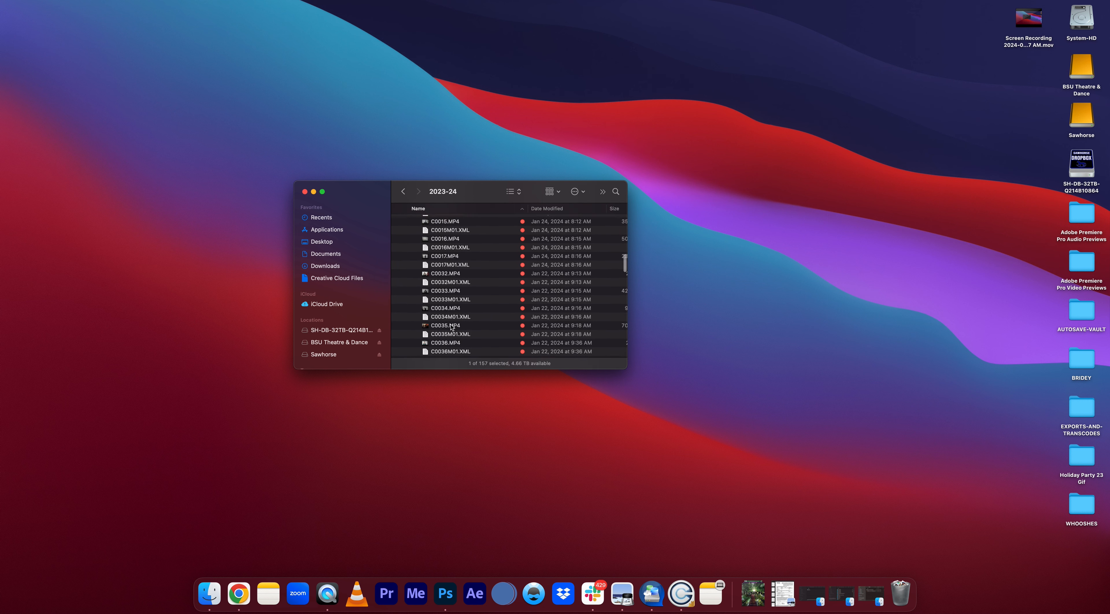
scroll(425, 350, down, 2)
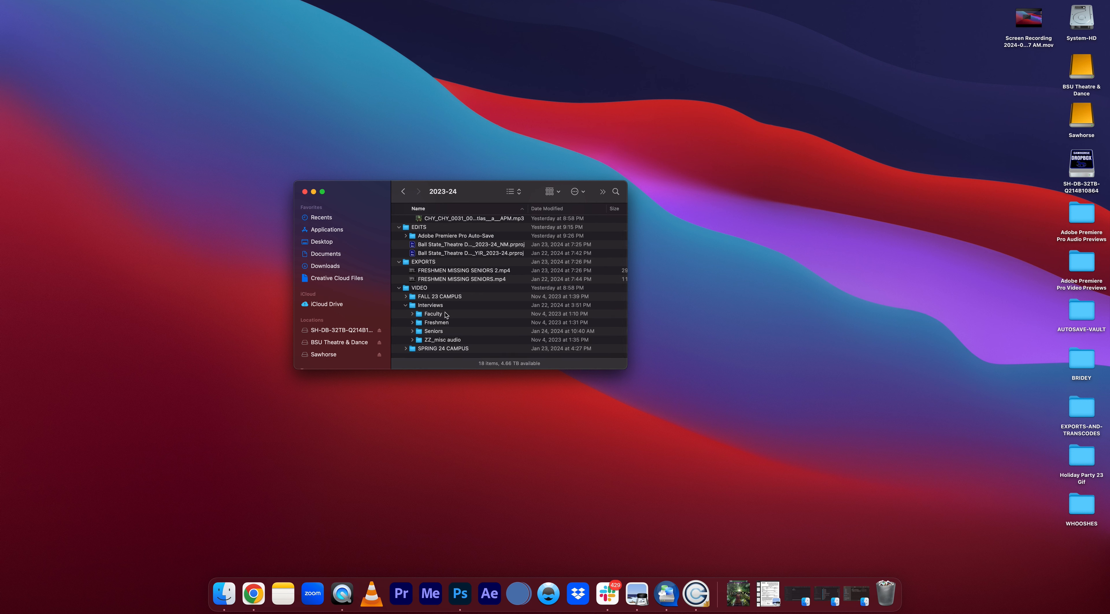
scroll(436, 292, up, 2)
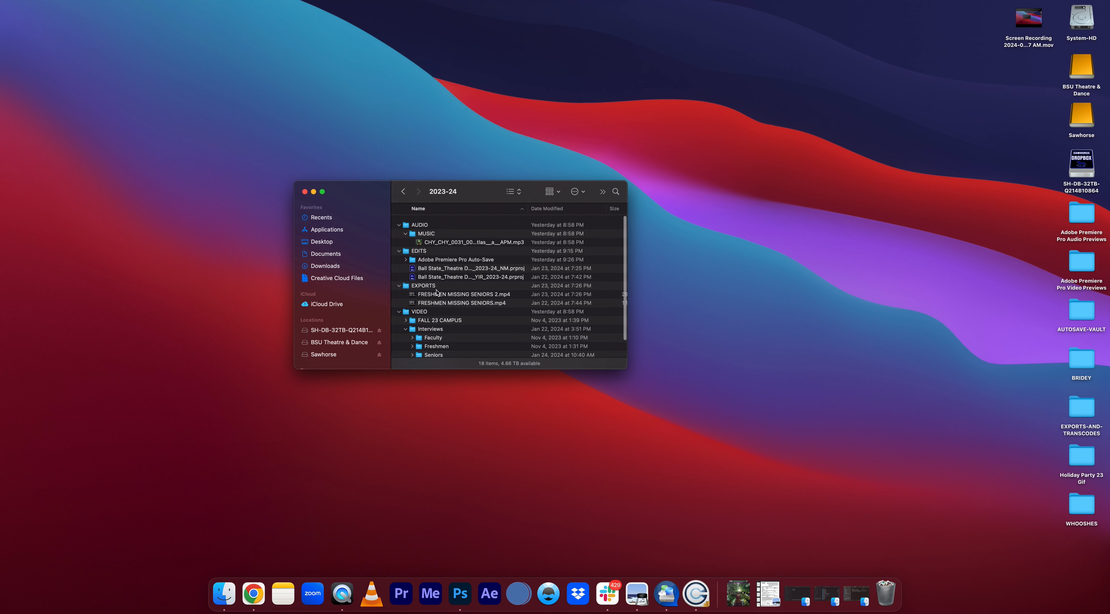
scroll(436, 293, down, 2)
scroll(437, 293, up, 2)
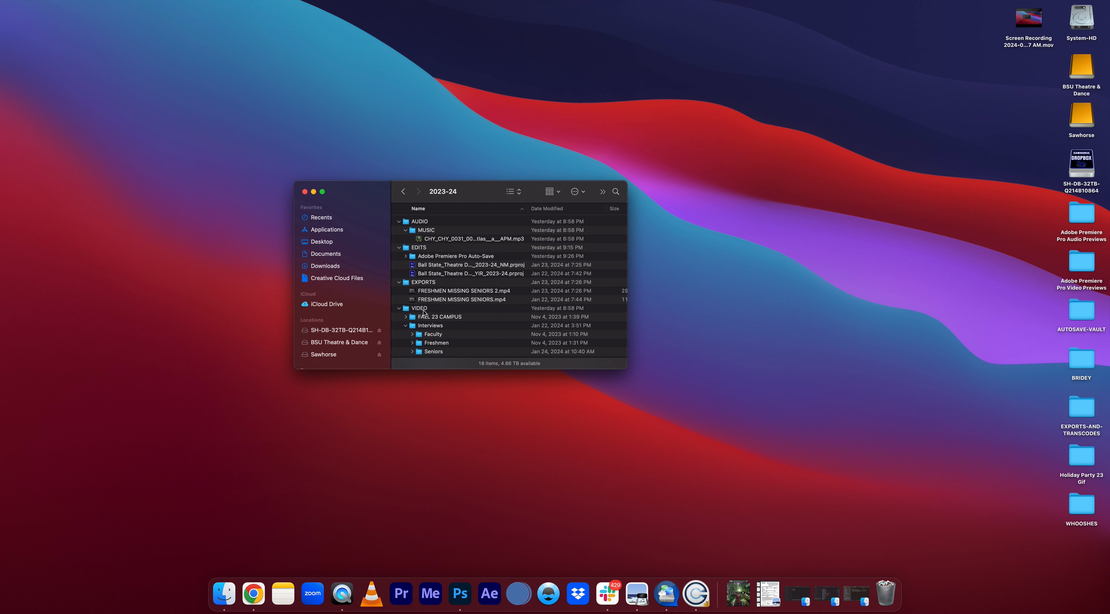
scroll(425, 312, down, 2)
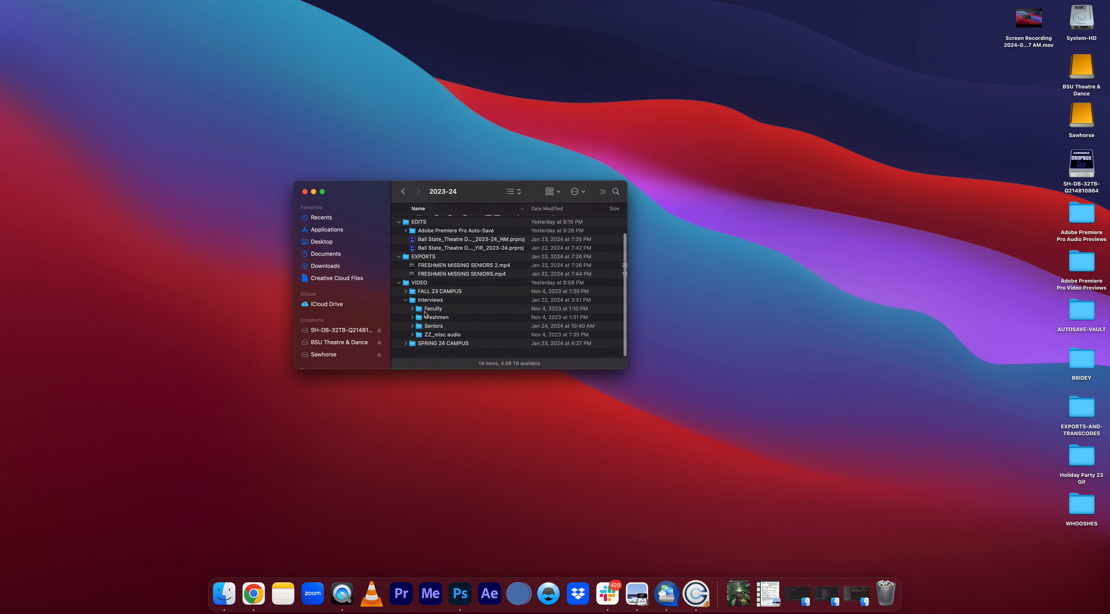
scroll(425, 312, up, 1)
scroll(446, 324, down, 1)
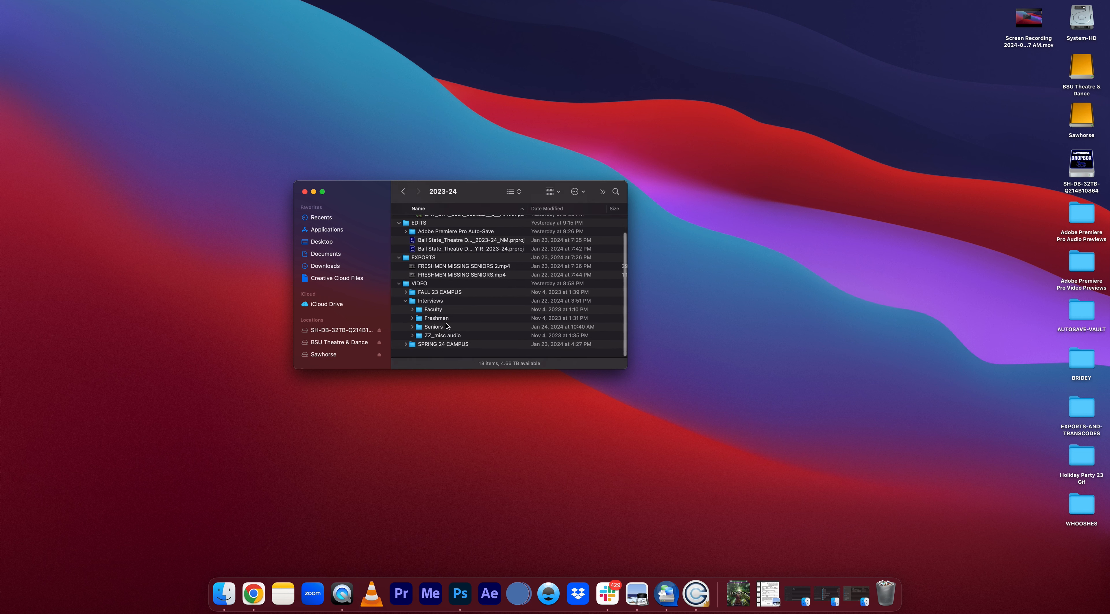
scroll(447, 326, up, 1)
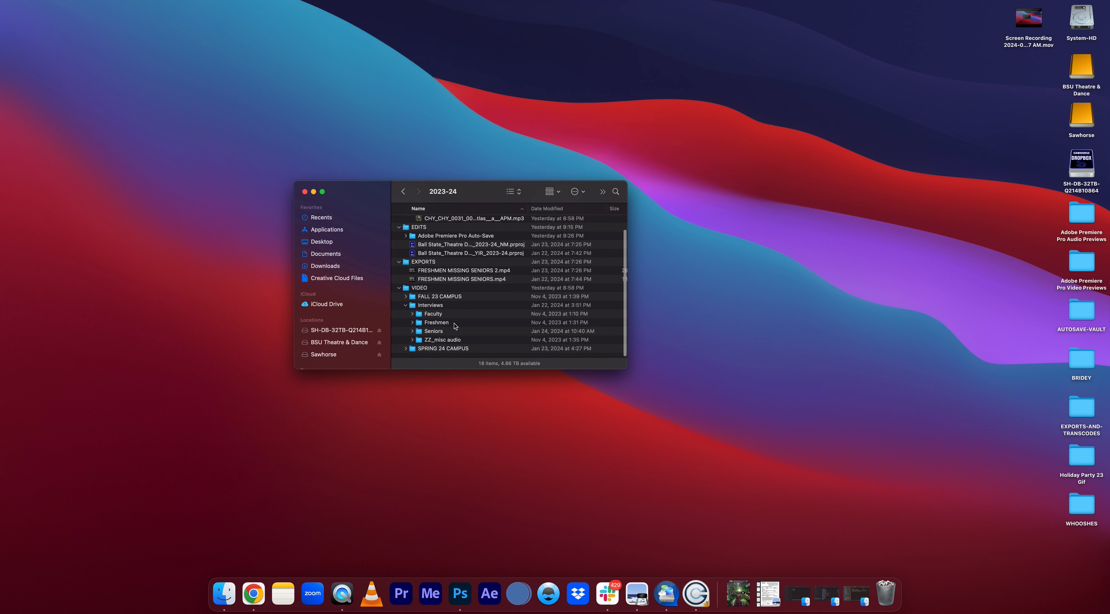
Collapse the Interviews, VIDEO, EXPORTS, EDITS and AUDIO folders so only the four main folders are listed
click(405, 306)
click(399, 308)
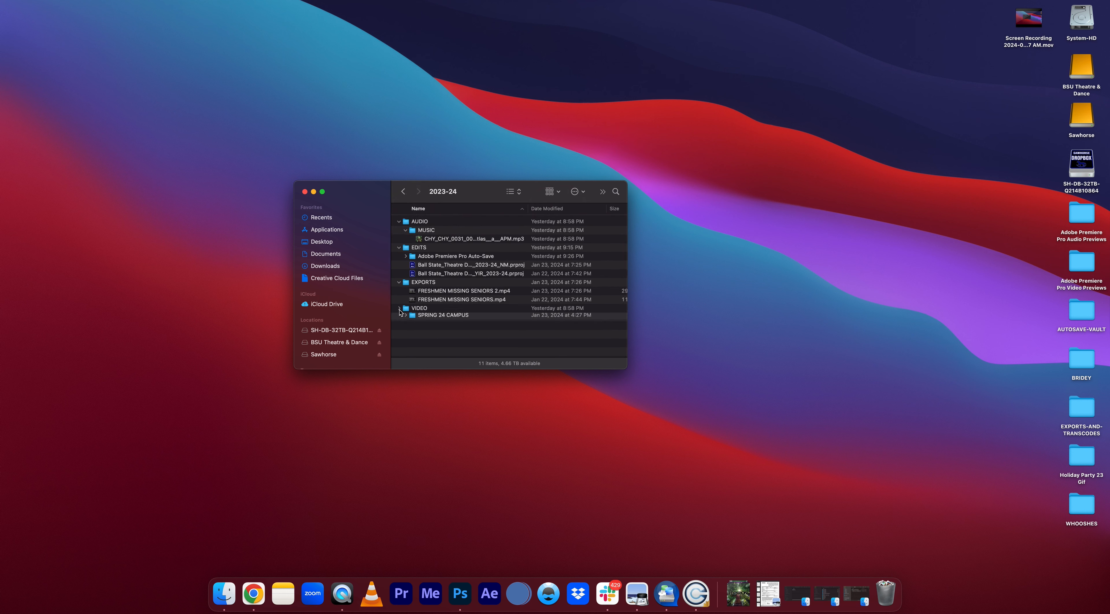
click(399, 282)
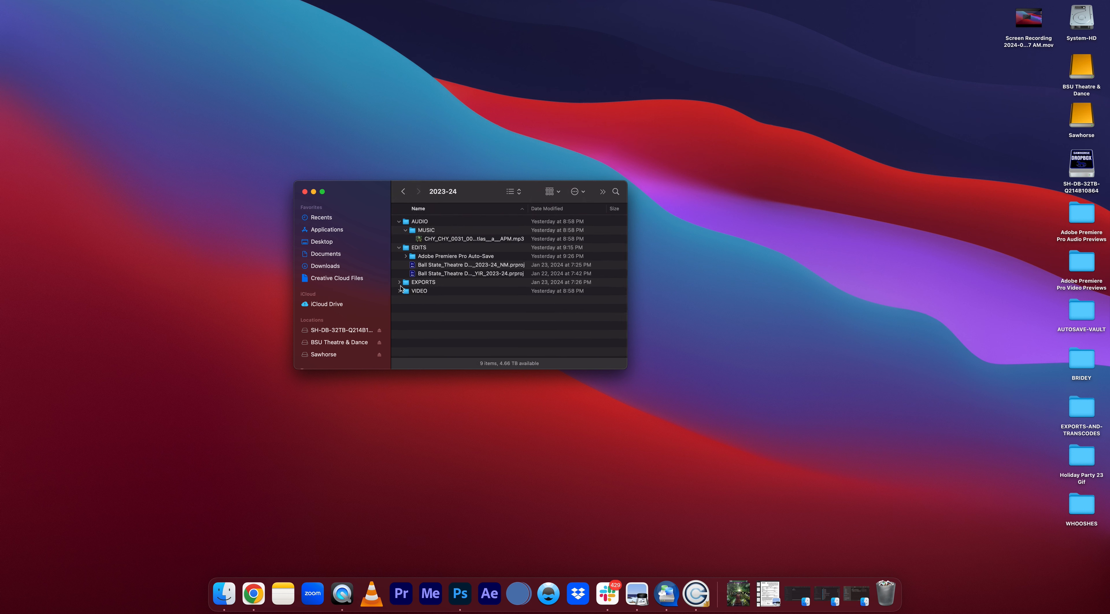
click(399, 247)
click(399, 221)
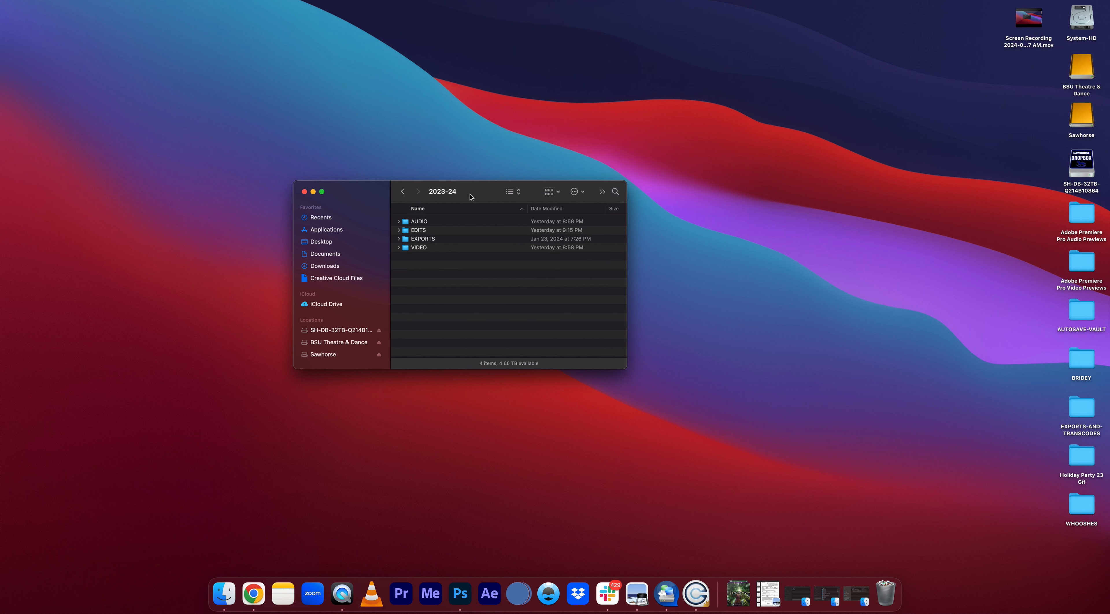
drag(470, 195, 468, 195)
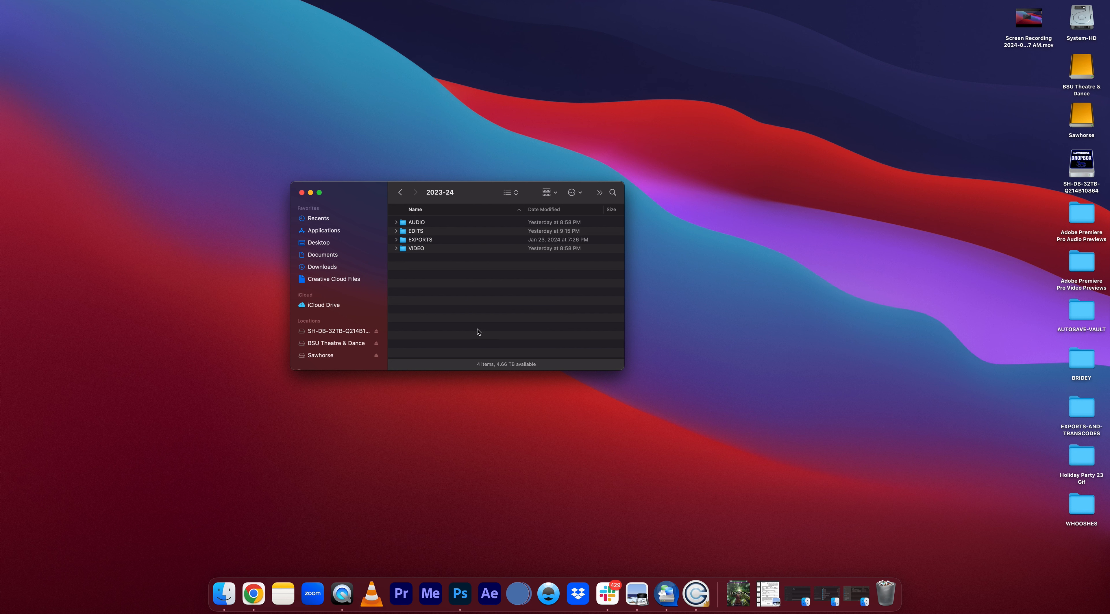
Switch to Premiere Pro, start a new project and enter "dog video" as the project name
click(399, 592)
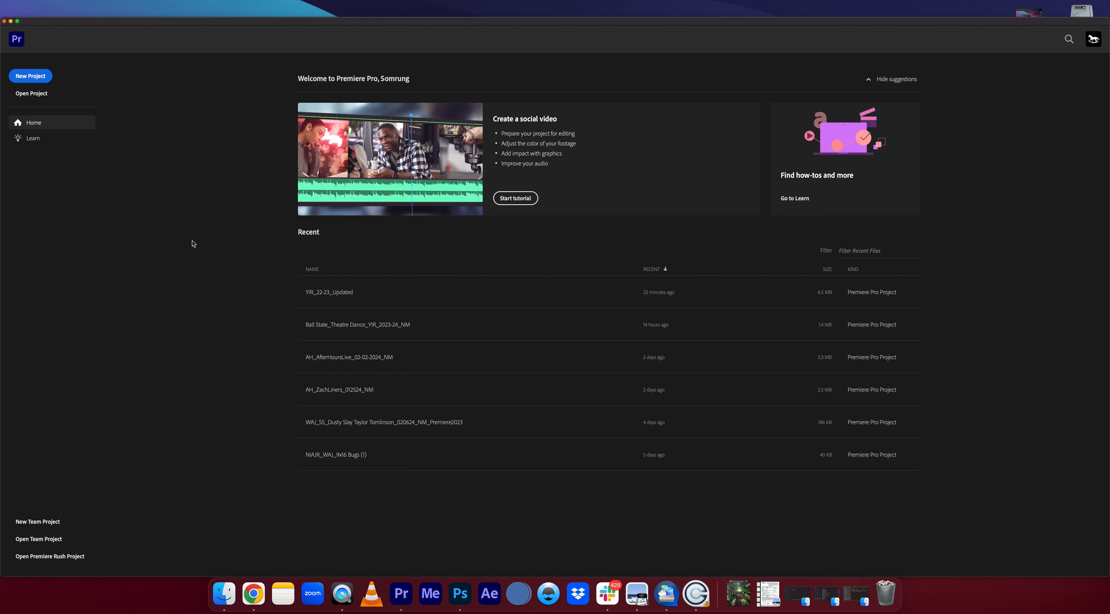
click(30, 78)
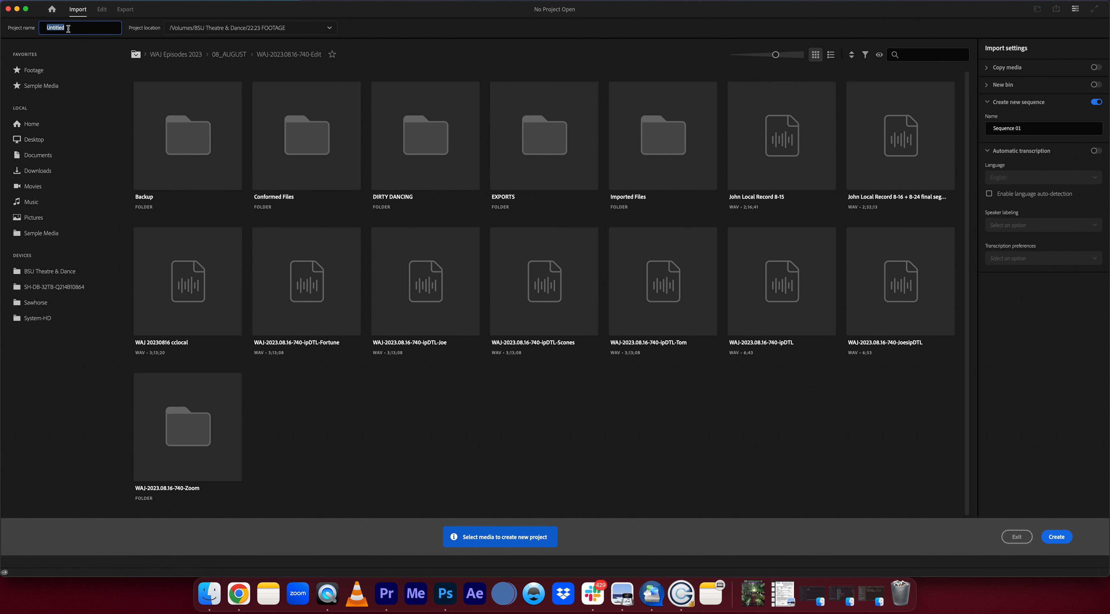
text(dog video)
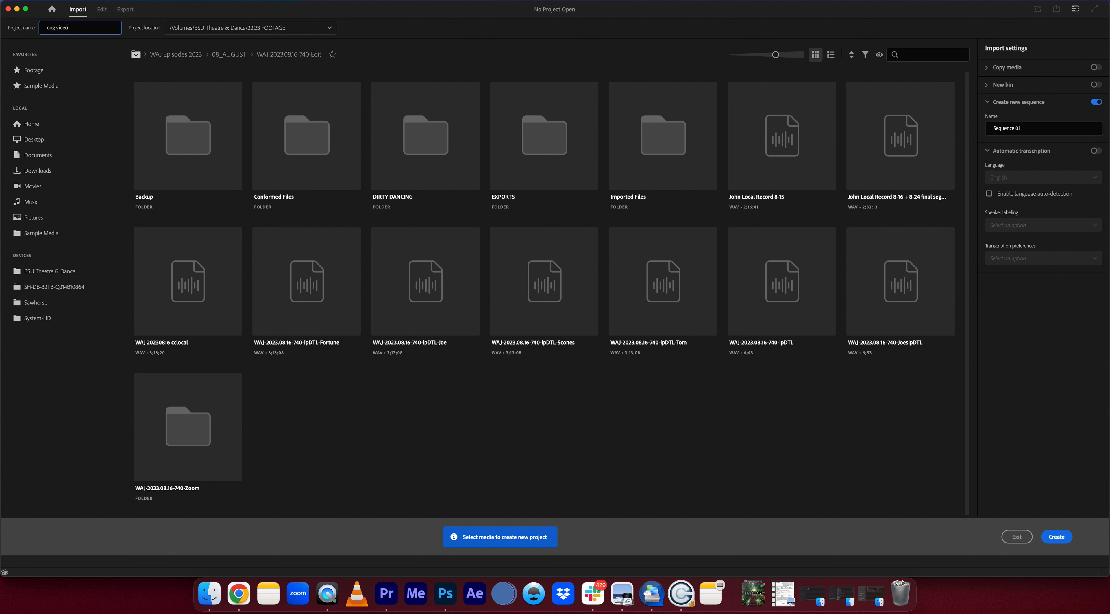
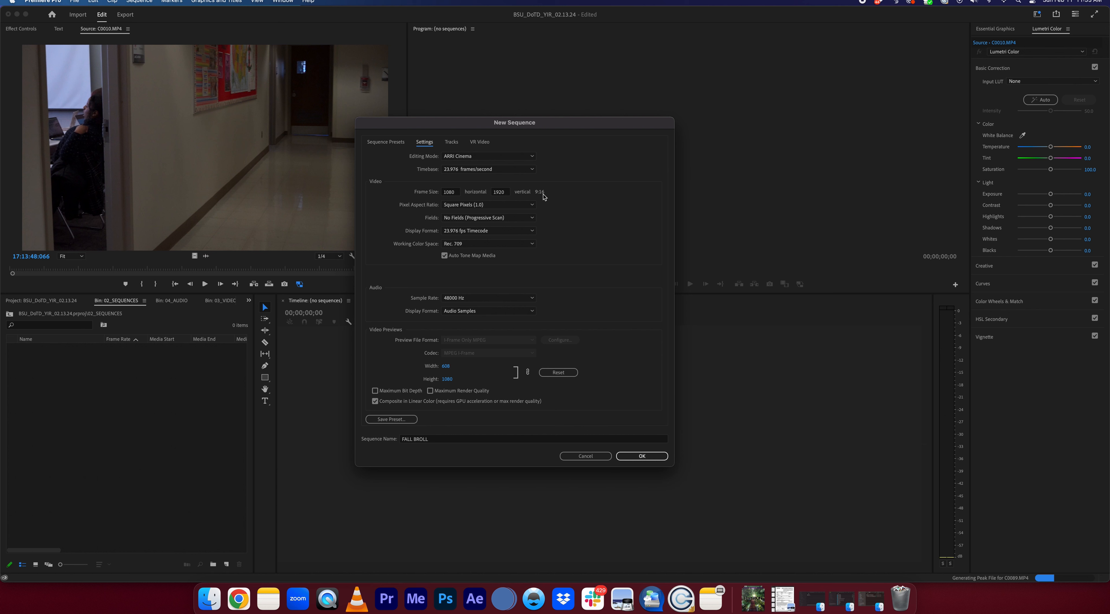
Set the new sequence's frame size to 1920 by 1080 and create the sequence FALL BROLL
click(450, 192)
text(1920)
key(Tab)
text(1080)
click(576, 194)
click(409, 439)
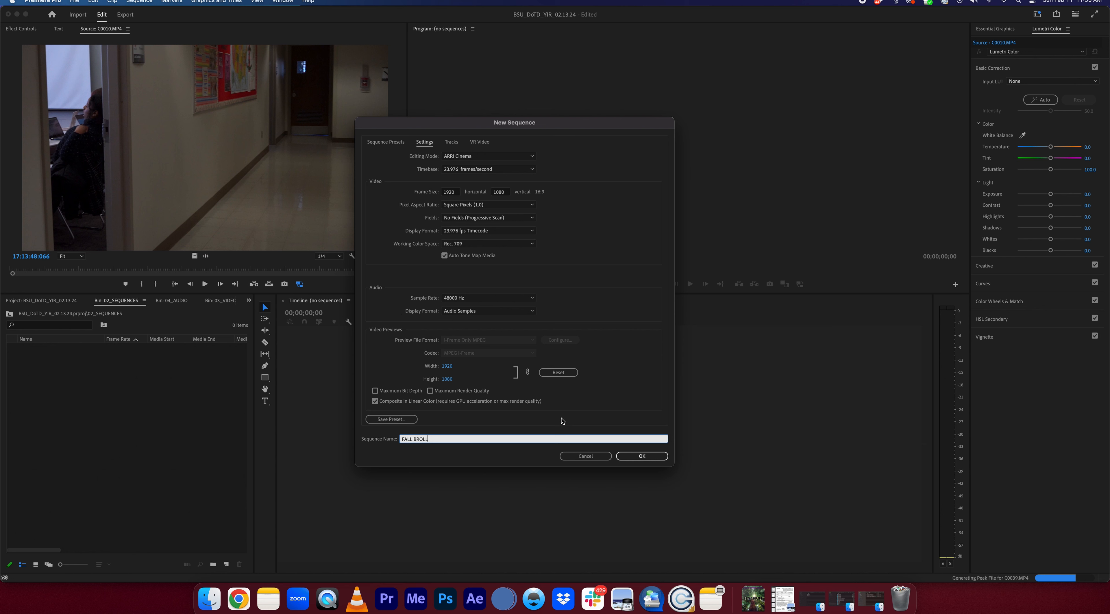
click(626, 458)
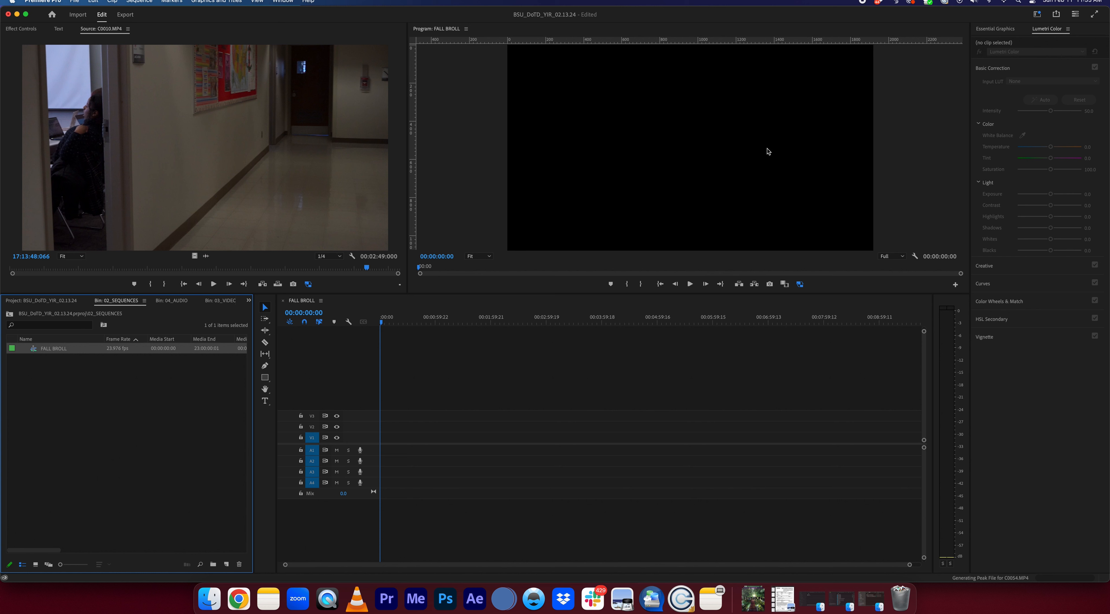
drag(386, 323, 436, 323)
drag(339, 269, 170, 271)
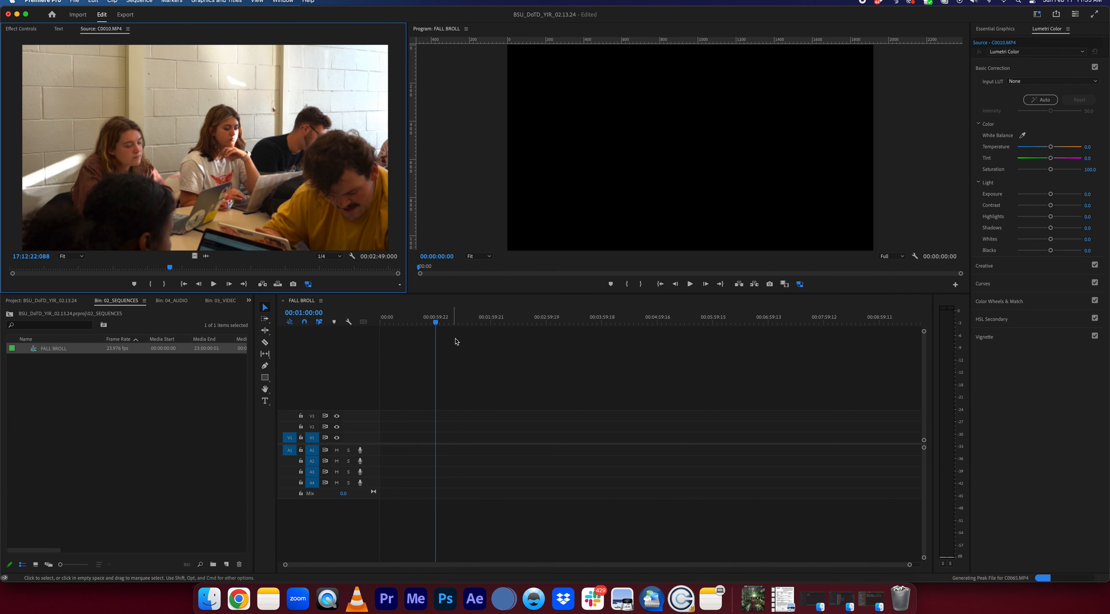
drag(439, 324, 496, 325)
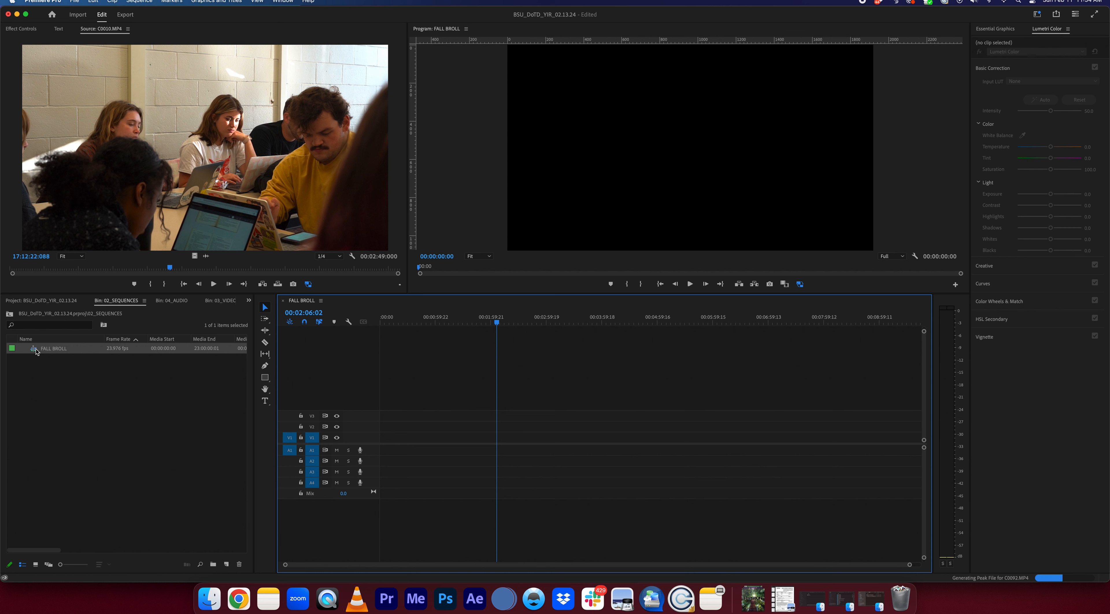
Load C0001.MP4 from the project's FALL 23 CAMPUS DAY 1 bin and mark its In point at 16:58:06:115
click(115, 301)
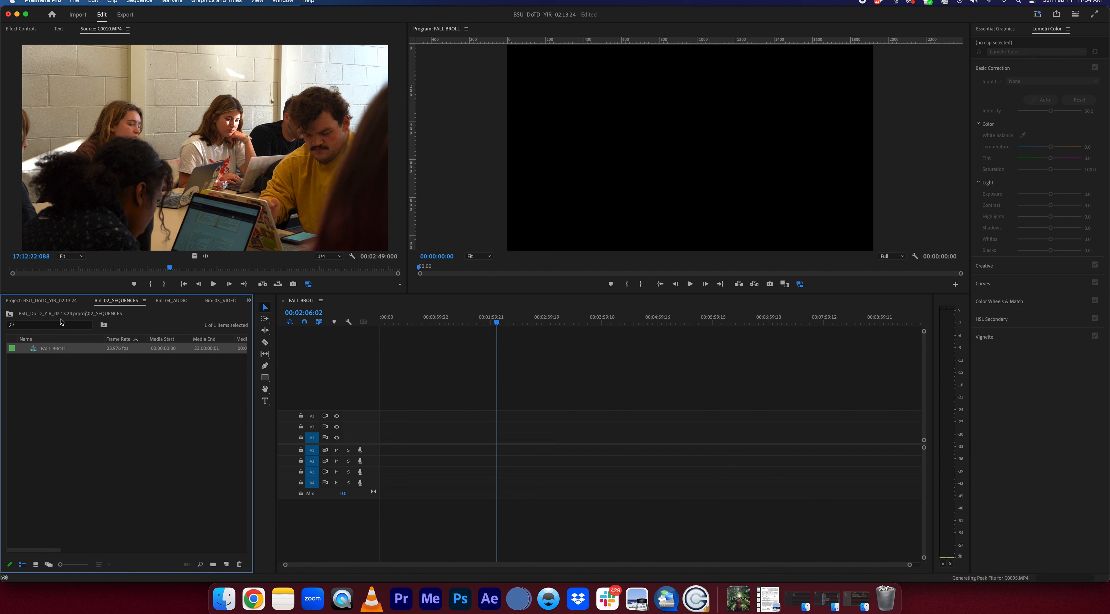
click(9, 314)
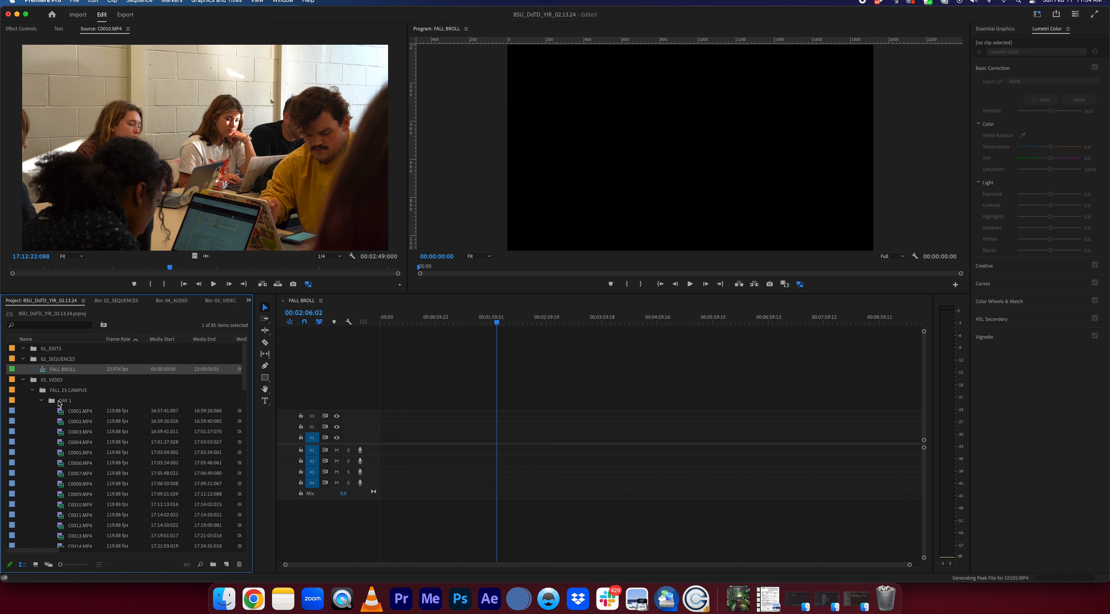
double_click(61, 412)
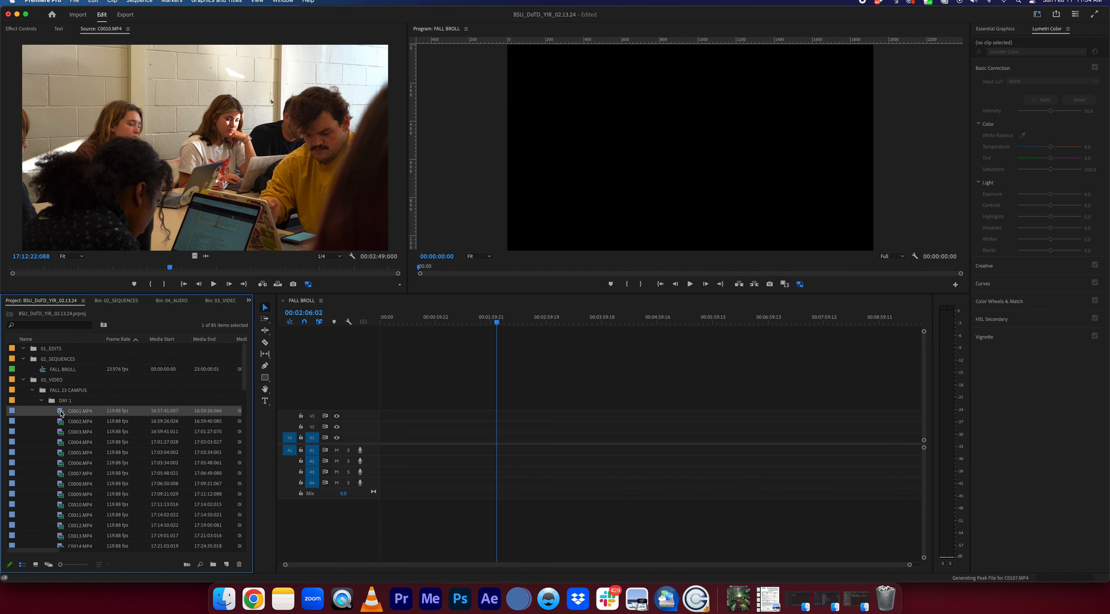
click(20, 268)
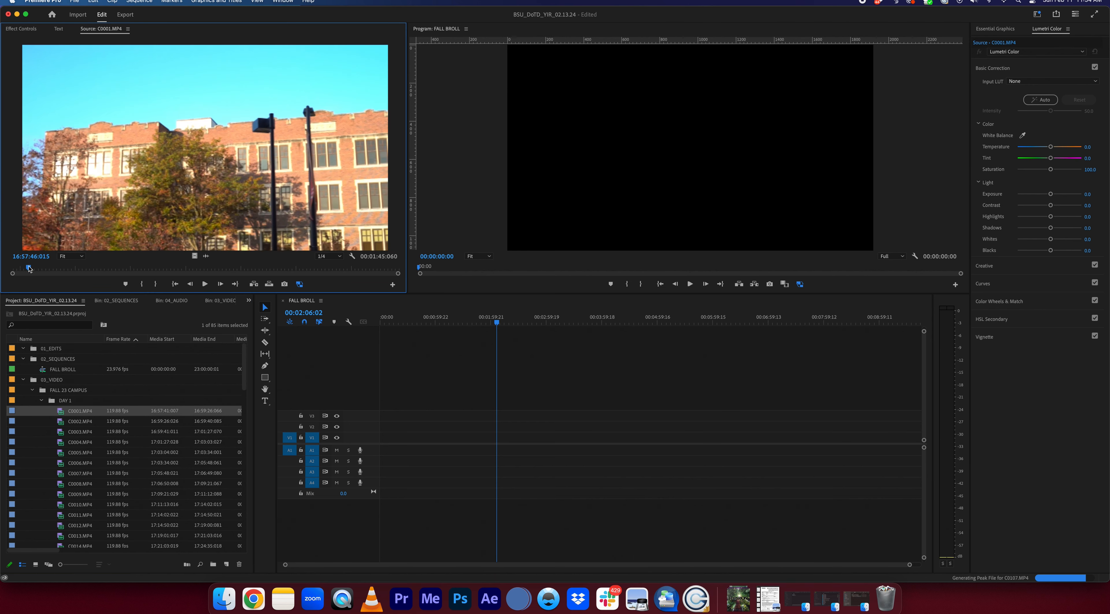
drag(22, 270, 105, 277)
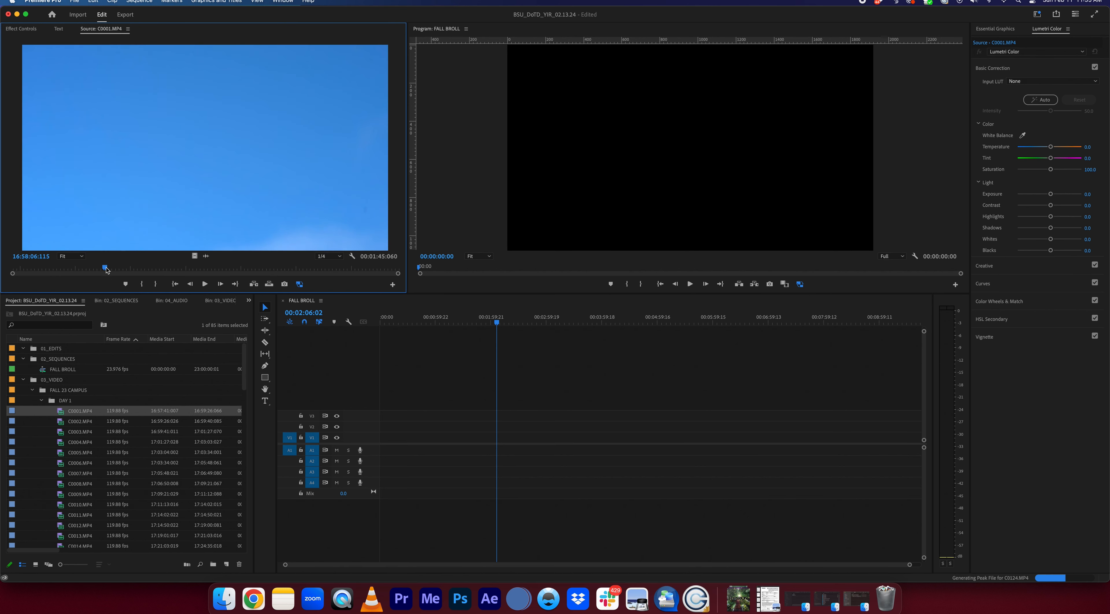
click(142, 284)
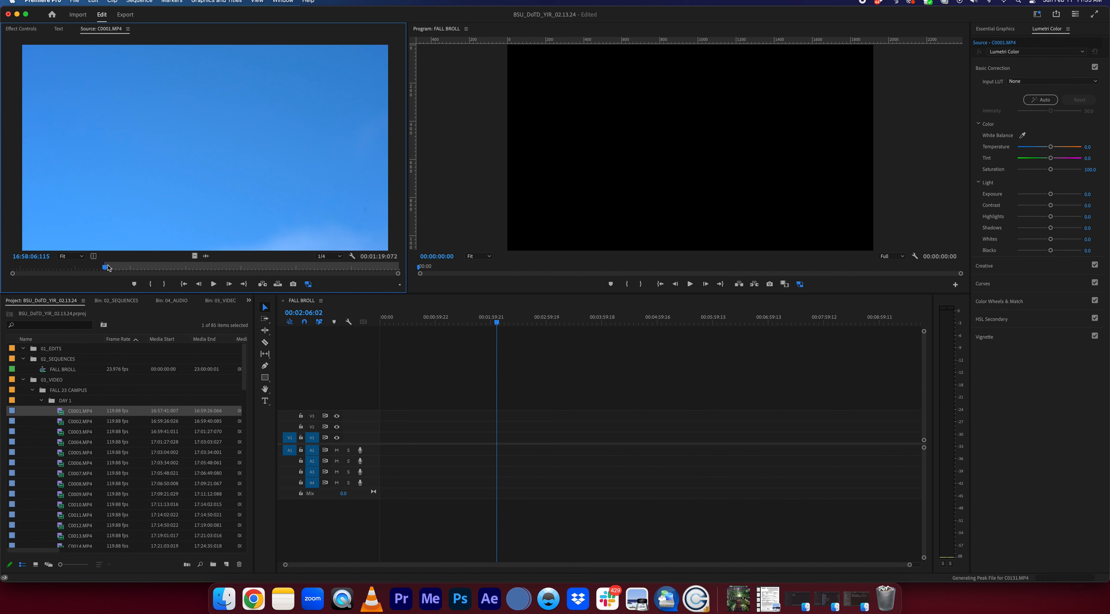
Play and scrub through the building shot in C0001.MP4 and mark its Out point at 16:58:34:005
drag(116, 270, 132, 270)
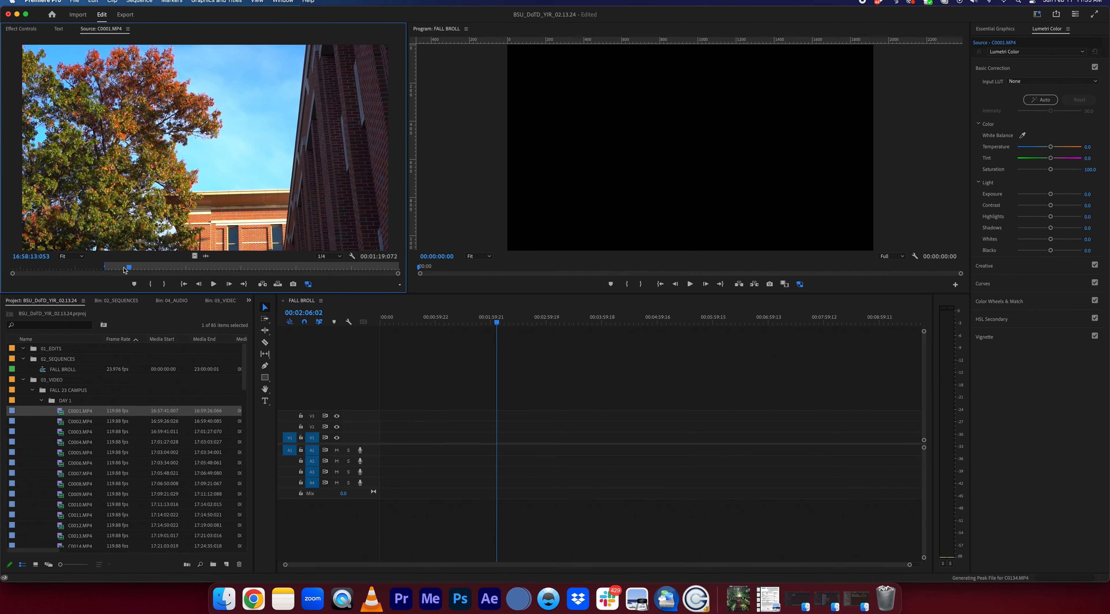
key(space)
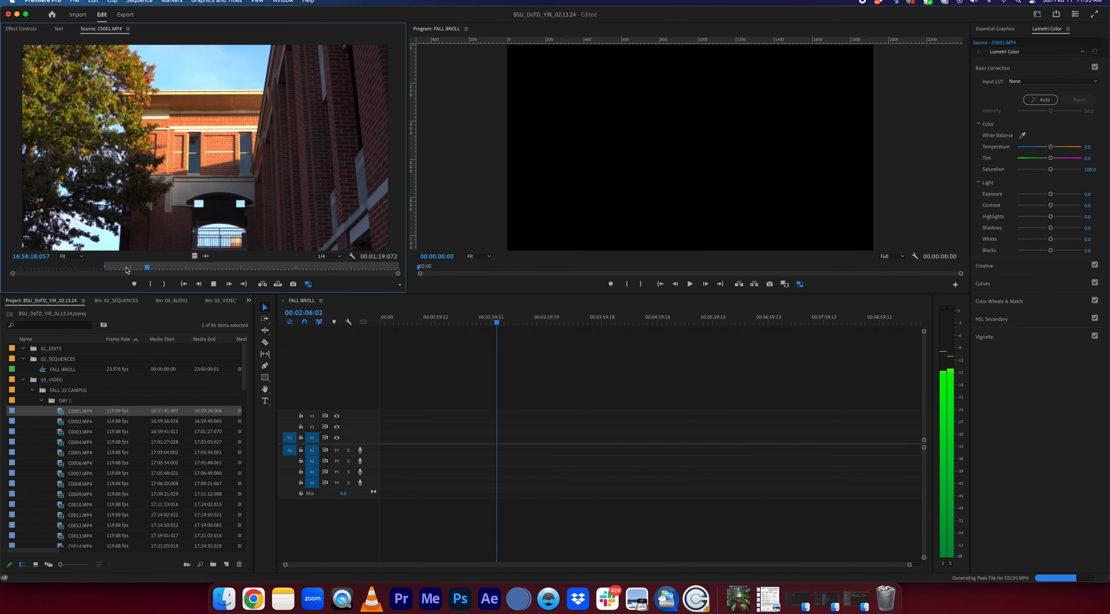
click(158, 268)
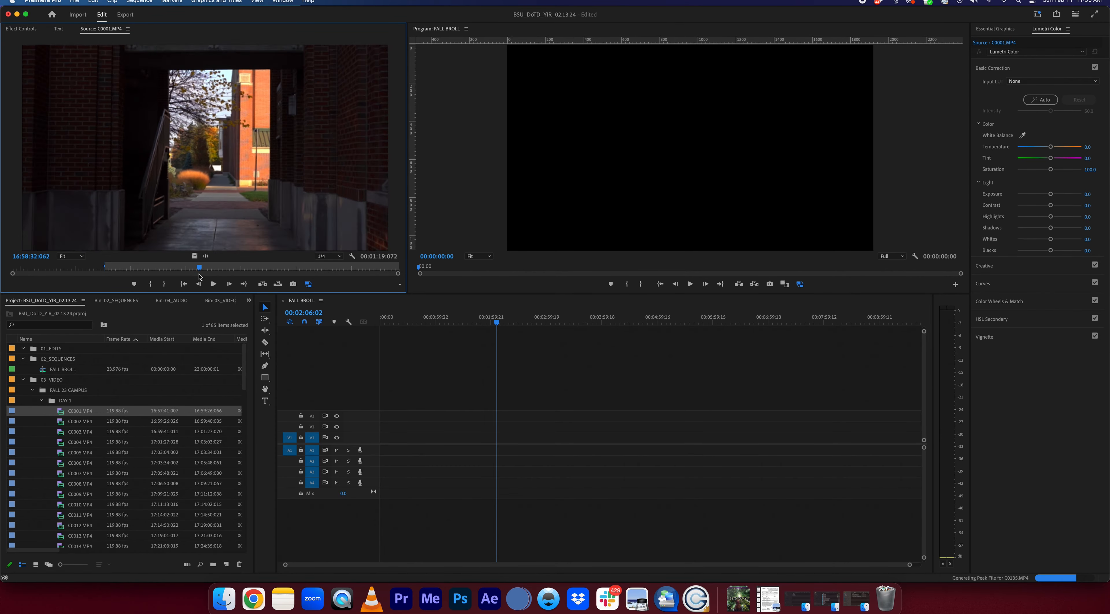
mouse_move(198, 274)
mouse_down()
mouse_move(179, 275)
mouse_move(204, 274)
mouse_up()
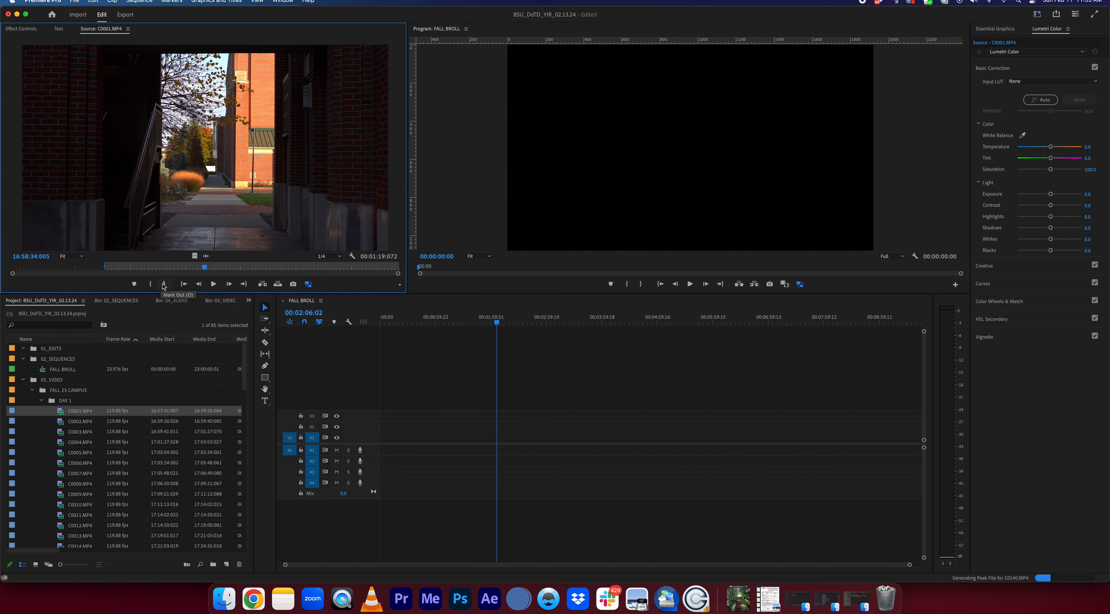
click(164, 284)
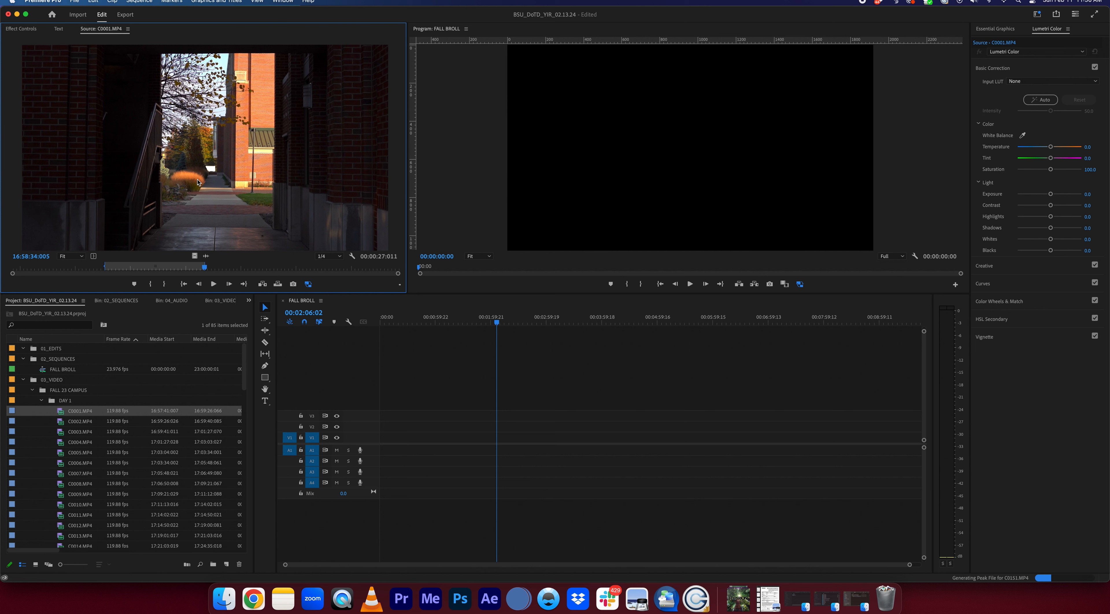
Place the marked C0001.MP4 section on V1 and A1 of FALL BROLL, keeping the existing sequence settings, and scrub through it
drag(245, 231, 397, 437)
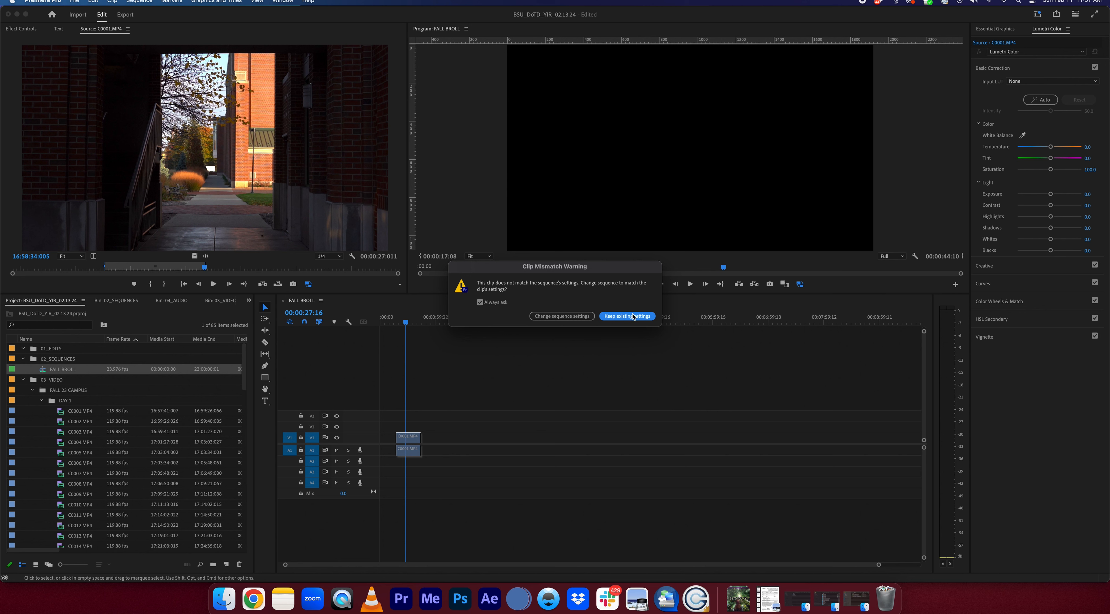
click(633, 319)
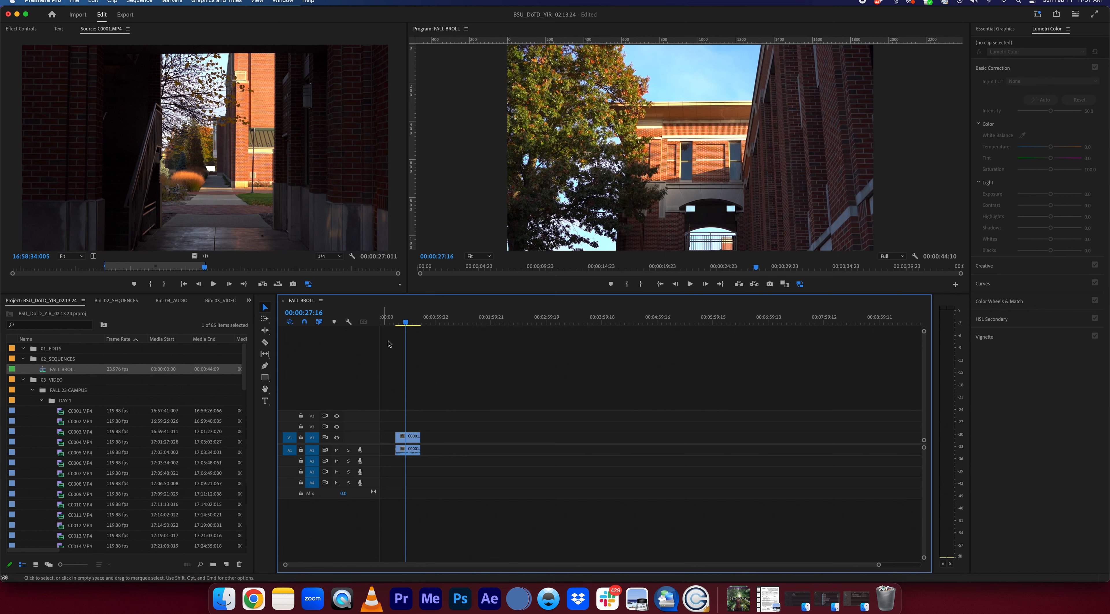
mouse_move(411, 327)
mouse_down()
mouse_move(395, 325)
mouse_move(418, 327)
mouse_up()
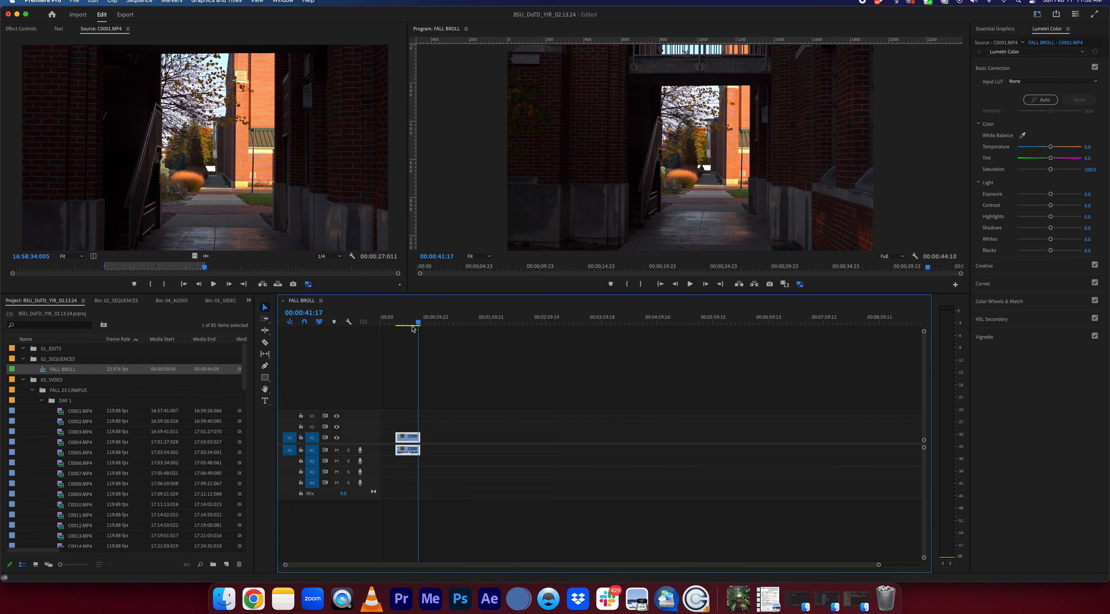
mouse_move(413, 329)
mouse_down()
mouse_move(399, 324)
mouse_move(409, 324)
mouse_up()
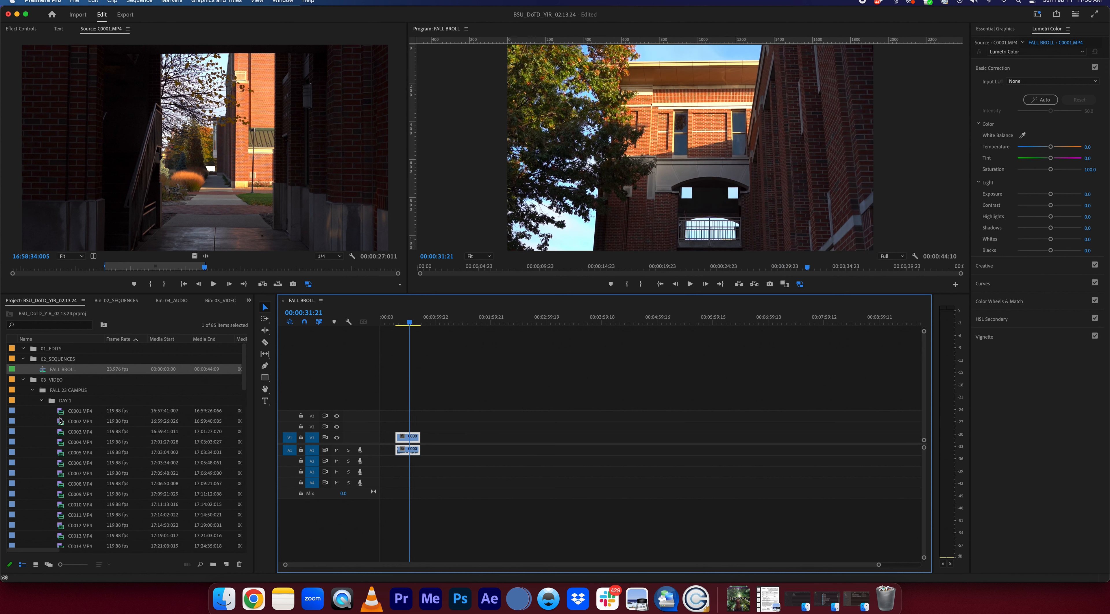
Review the rest of C0001.MP4 and scrub through C0002.MP4 for usable shots
drag(218, 271, 341, 278)
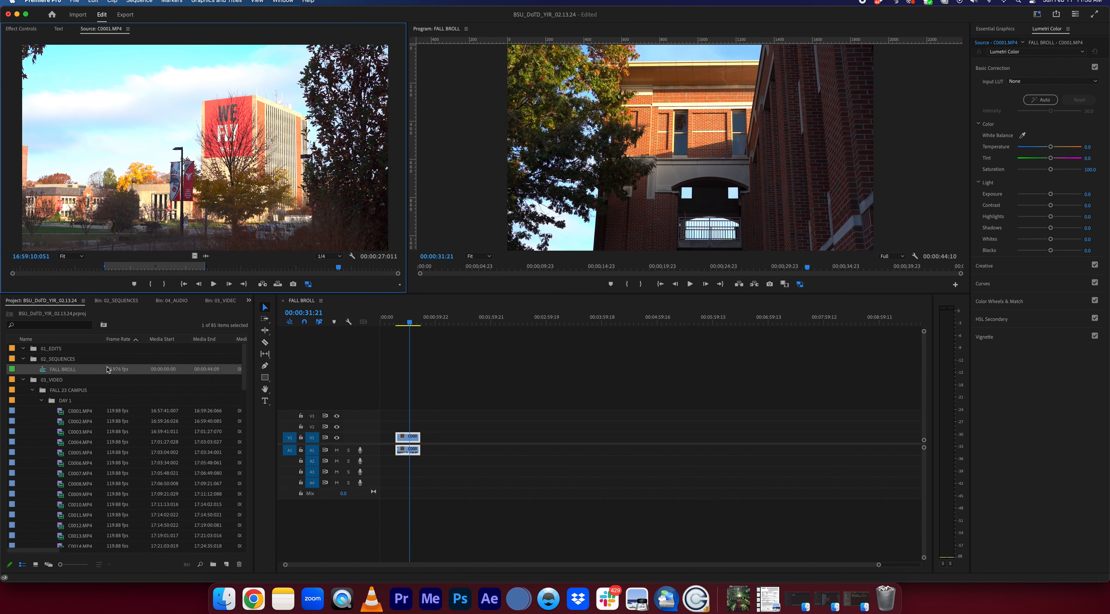
double_click(62, 424)
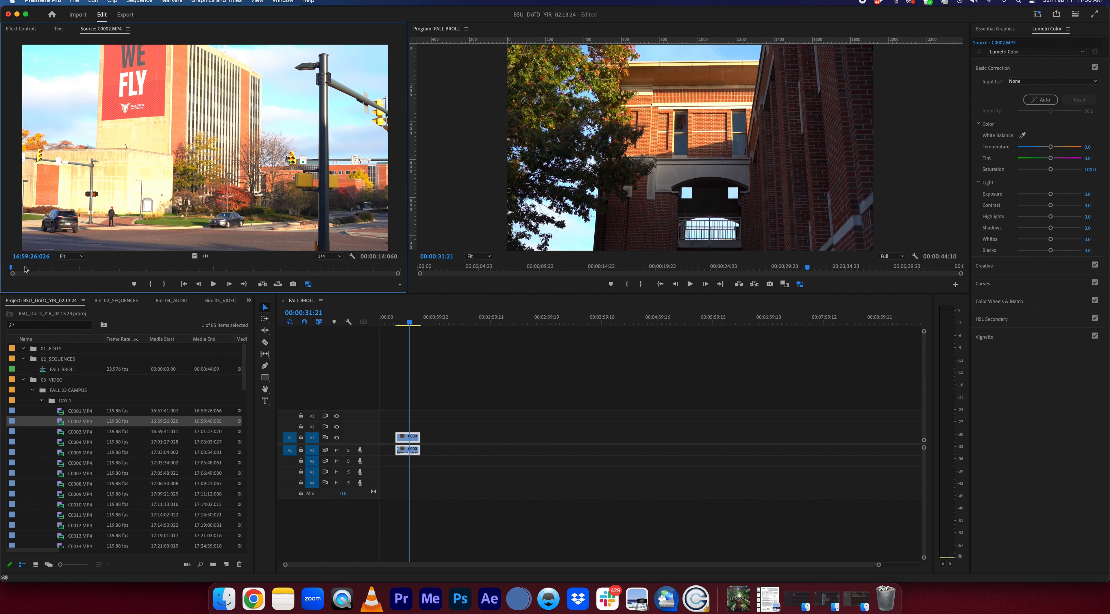
drag(24, 270, 142, 274)
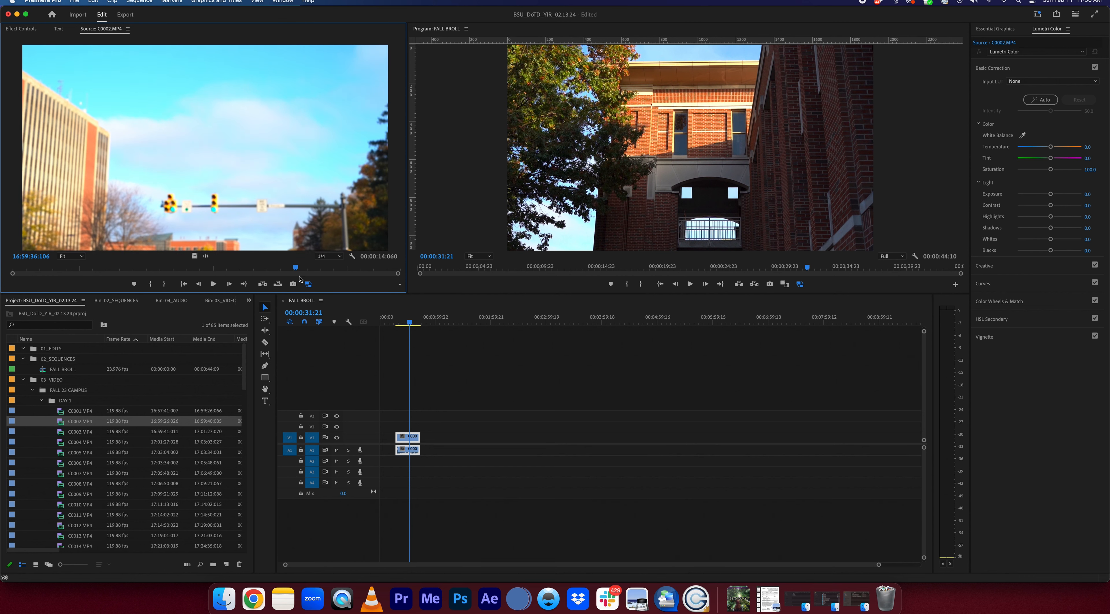
drag(301, 278, 367, 281)
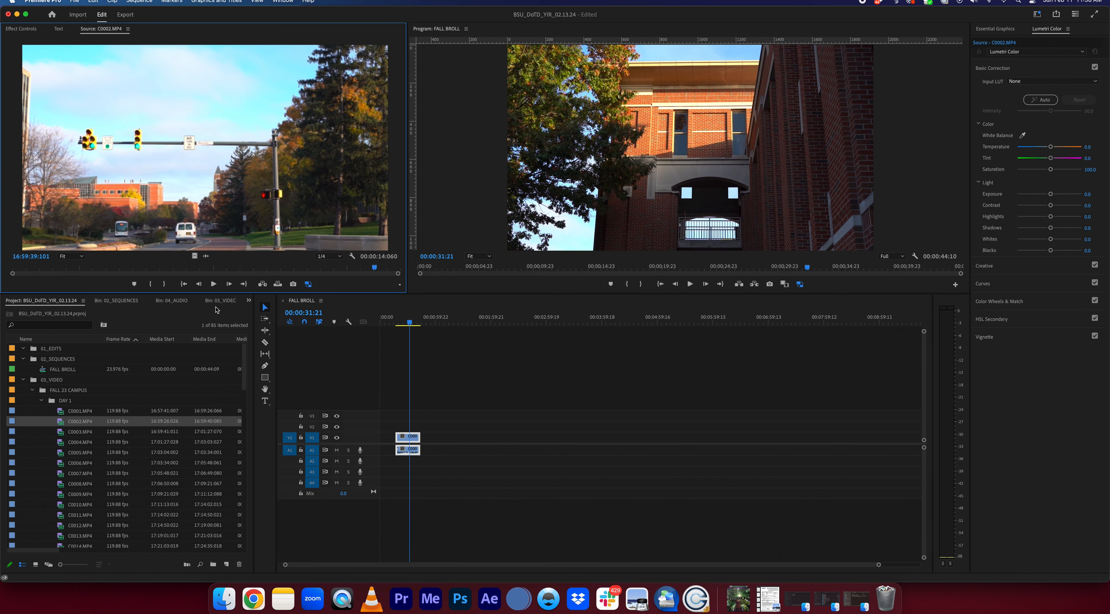
Mark a section of C0003.MP4 ending at 17:01:13:011 and place it directly after the C0001.MP4 clip in FALL BROLL
double_click(59, 432)
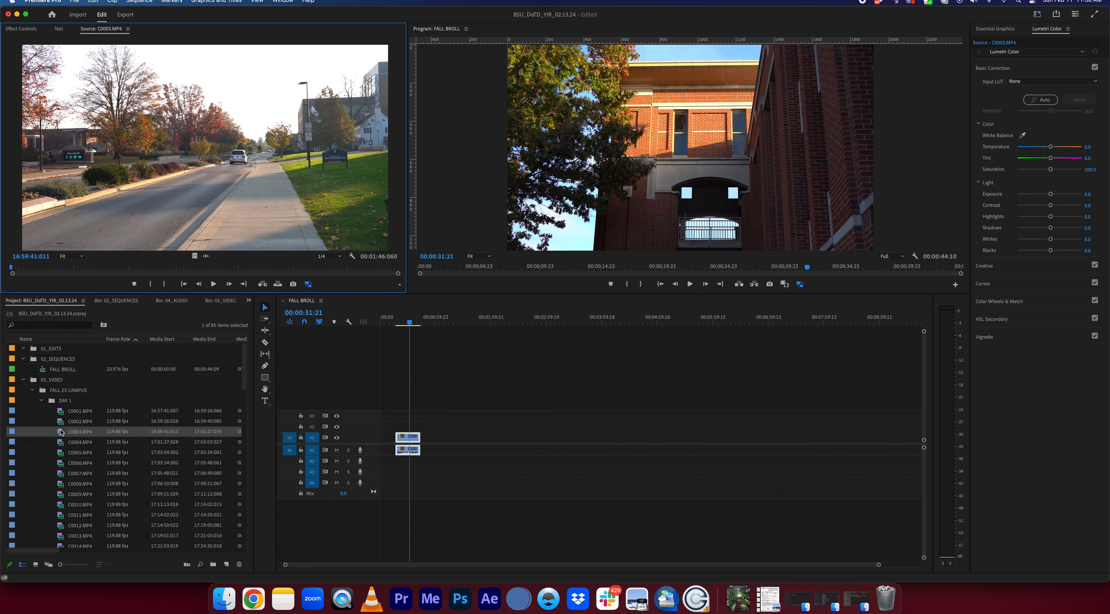
drag(23, 269, 347, 273)
key(i)
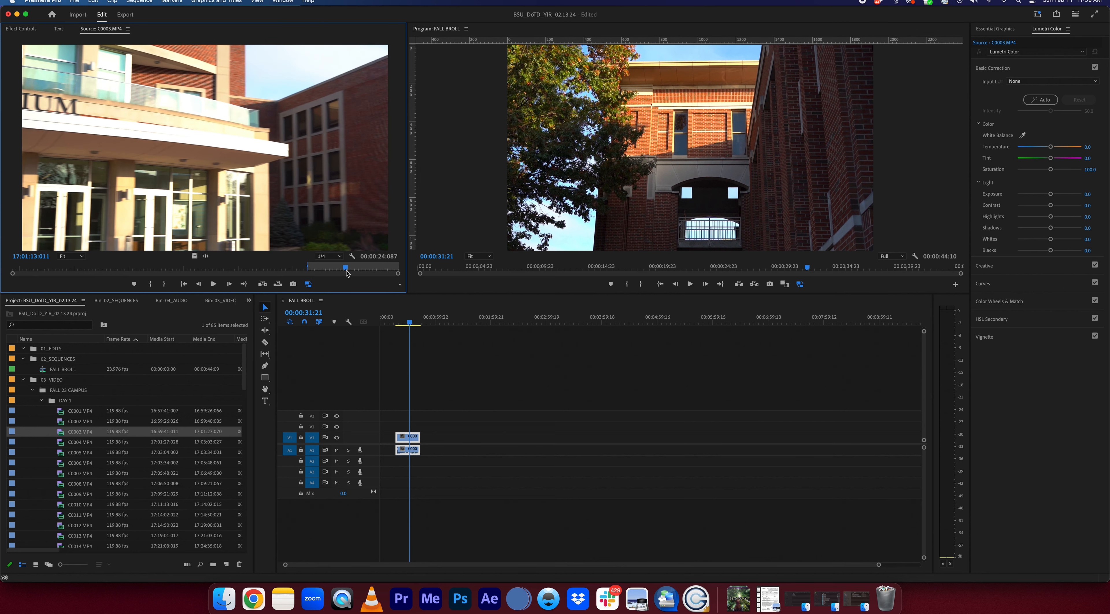
key(o)
drag(237, 221, 423, 443)
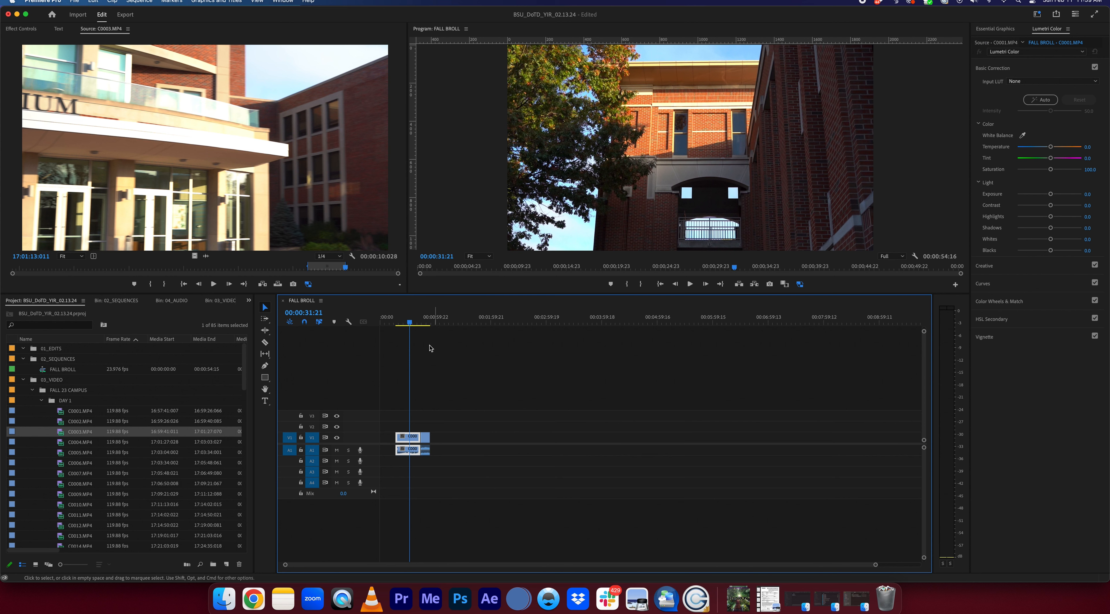
drag(412, 324, 433, 328)
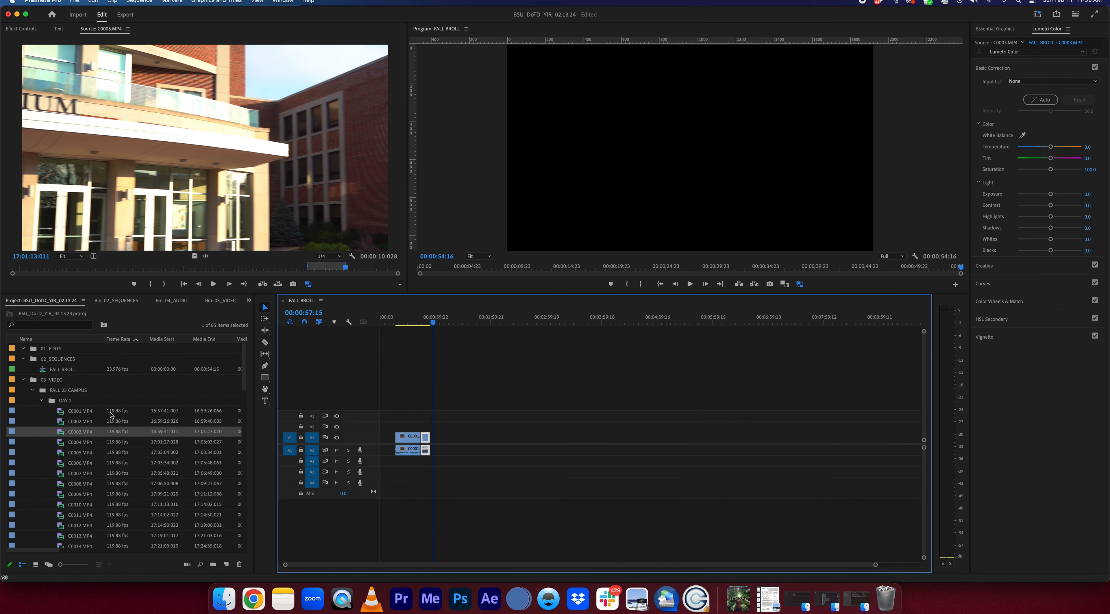
Mark a second section of C0003.MP4 ending at 17:01:26:006 and place it in FALL BROLL at 00:00:57:15
scroll(109, 413, down, 1)
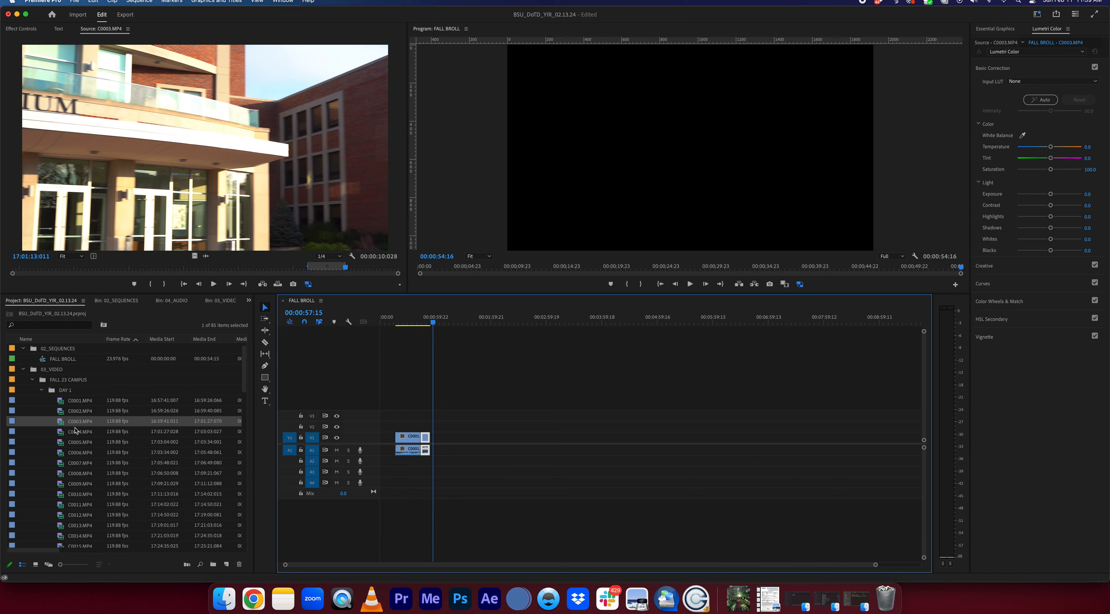
click(361, 267)
drag(362, 270, 394, 270)
key(i)
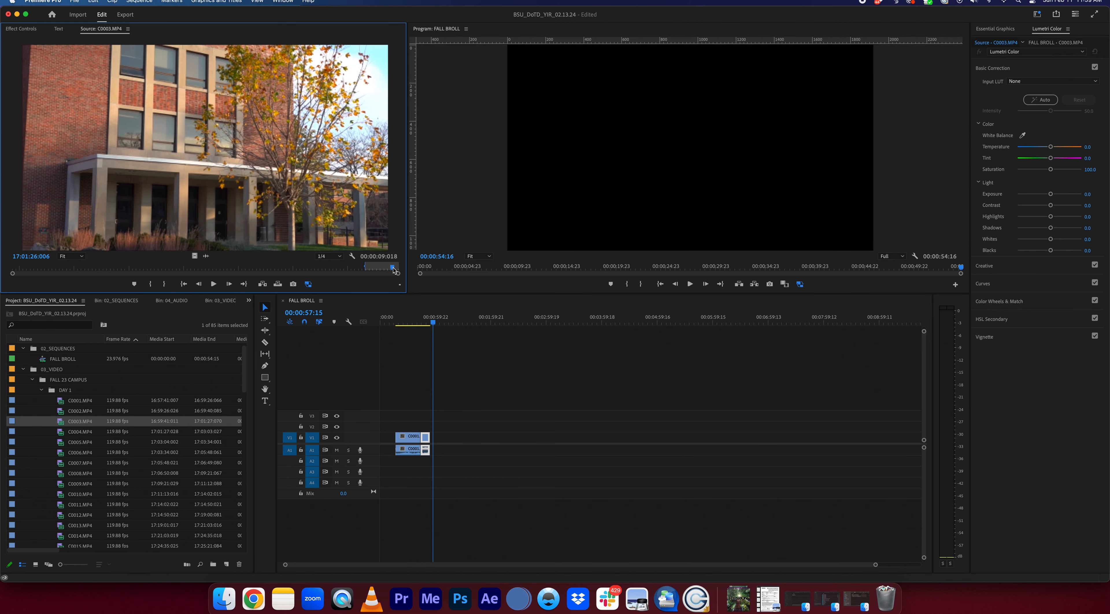
key(o)
drag(262, 187, 433, 449)
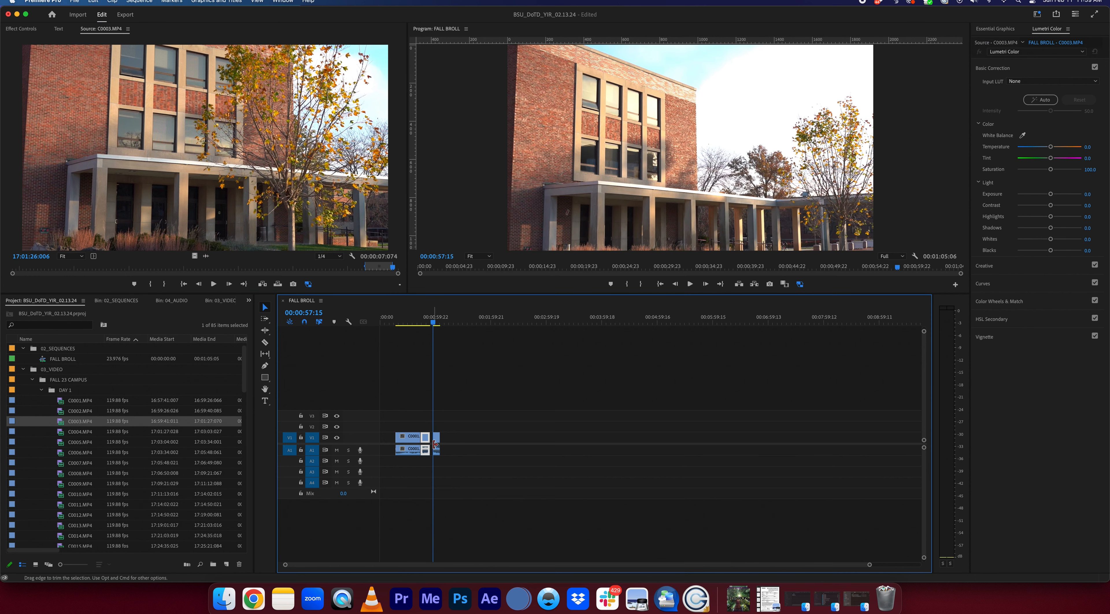
Move the last C0003.MP4 clip earlier so it sits directly against the preceding clip, closing the gap
key(equal)
key(equal)
key(equal)
click(688, 437)
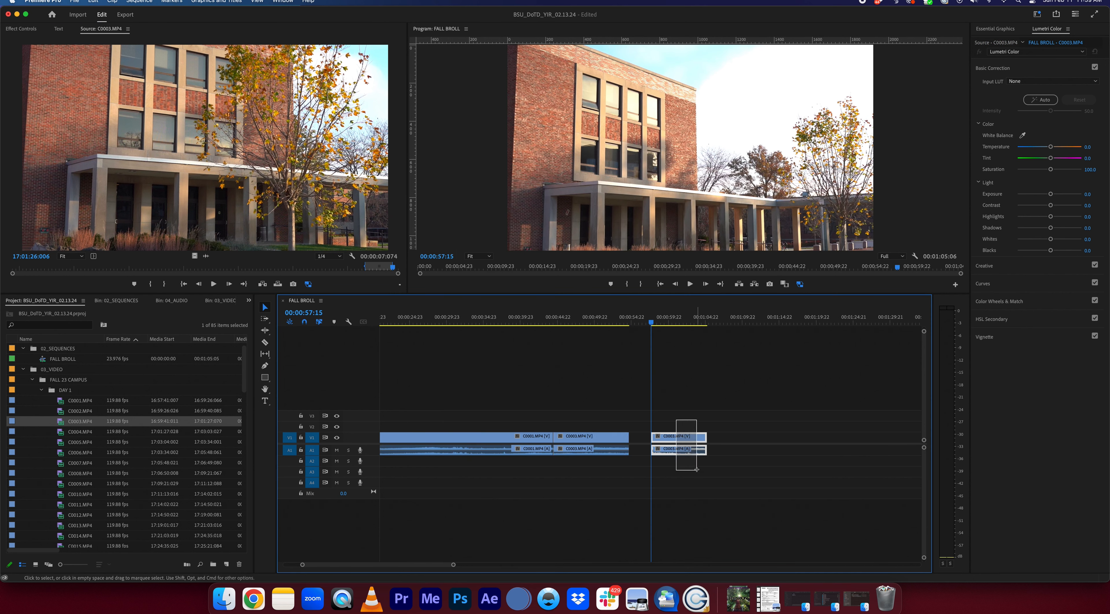
drag(688, 437, 665, 437)
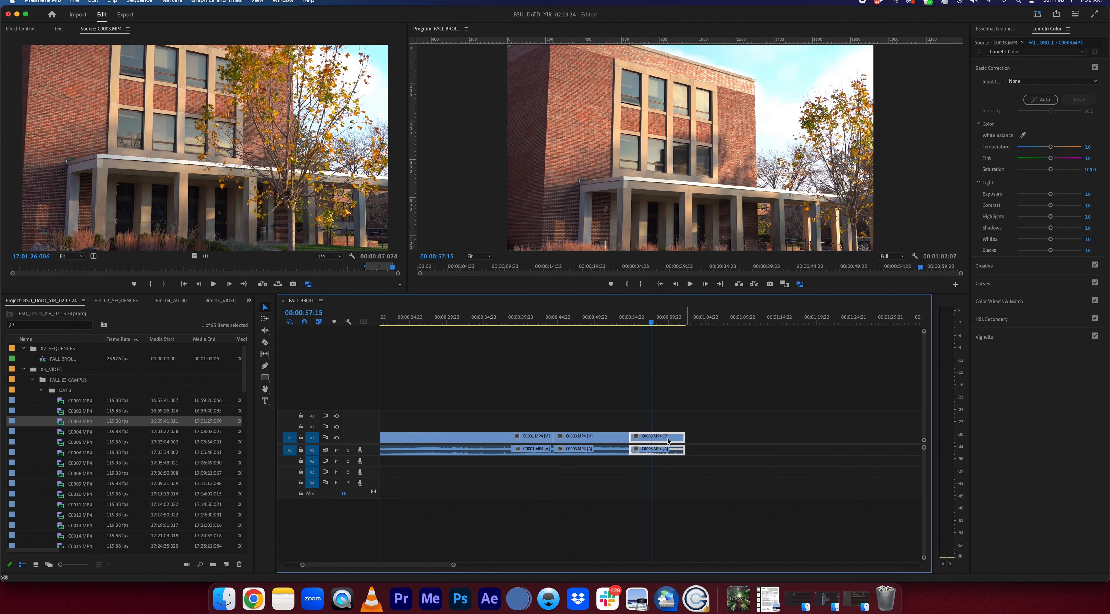
key(minus)
key(minus)
key(minus)
key(minus)
key(equal)
Load C0004.MP4 from DAY 1, scrub its opening to 17:01:32:109, and move the sequence playhead to 00:01:53:16
drag(486, 323, 517, 322)
double_click(65, 432)
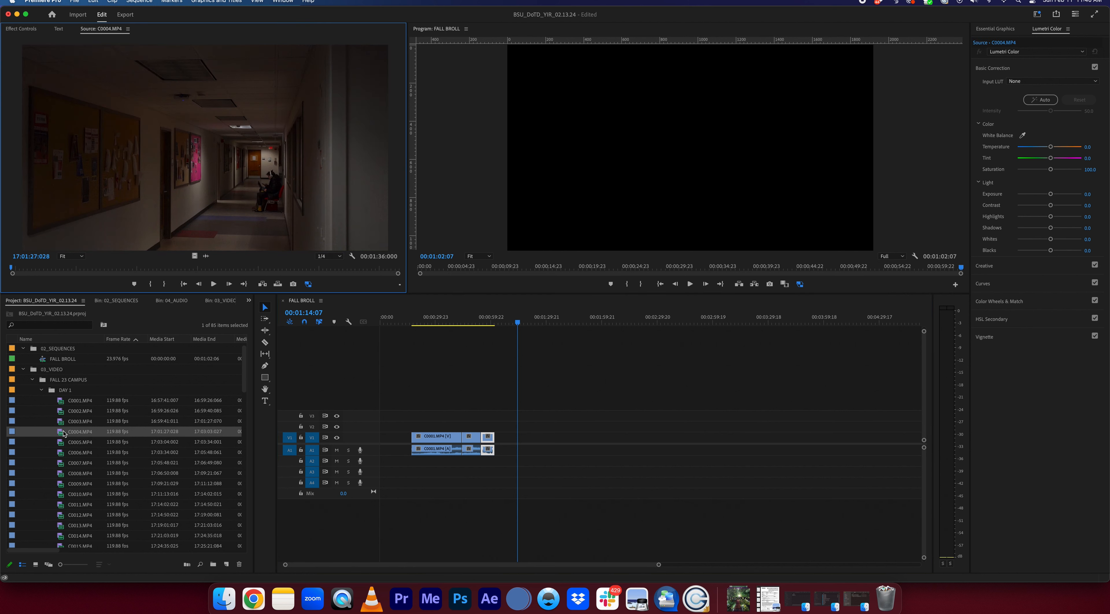
mouse_move(43, 270)
mouse_down()
mouse_move(328, 274)
mouse_move(32, 270)
mouse_up()
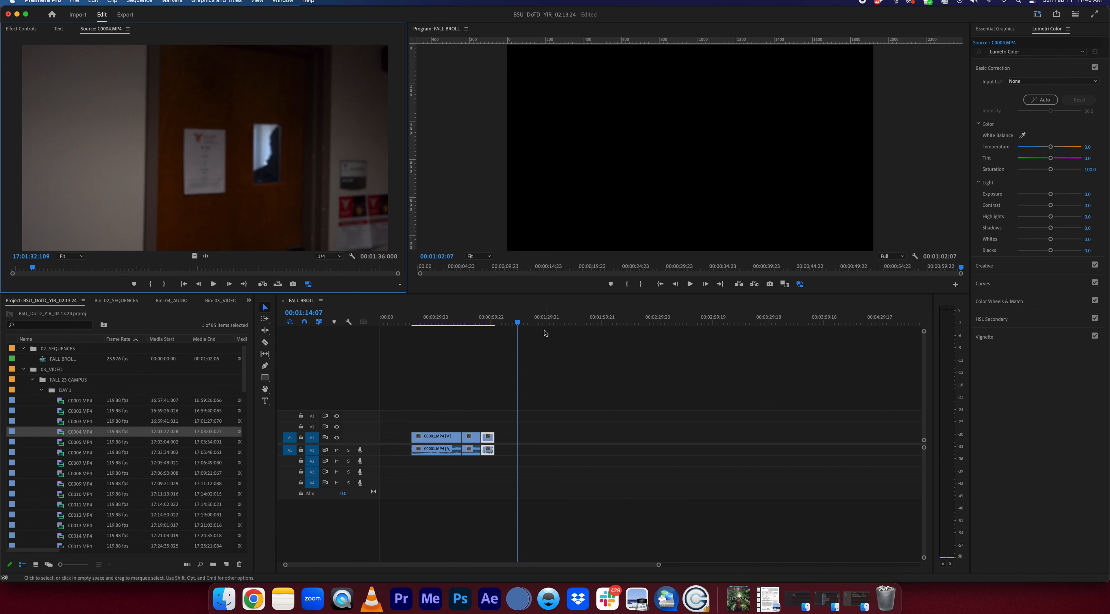
drag(524, 323, 590, 324)
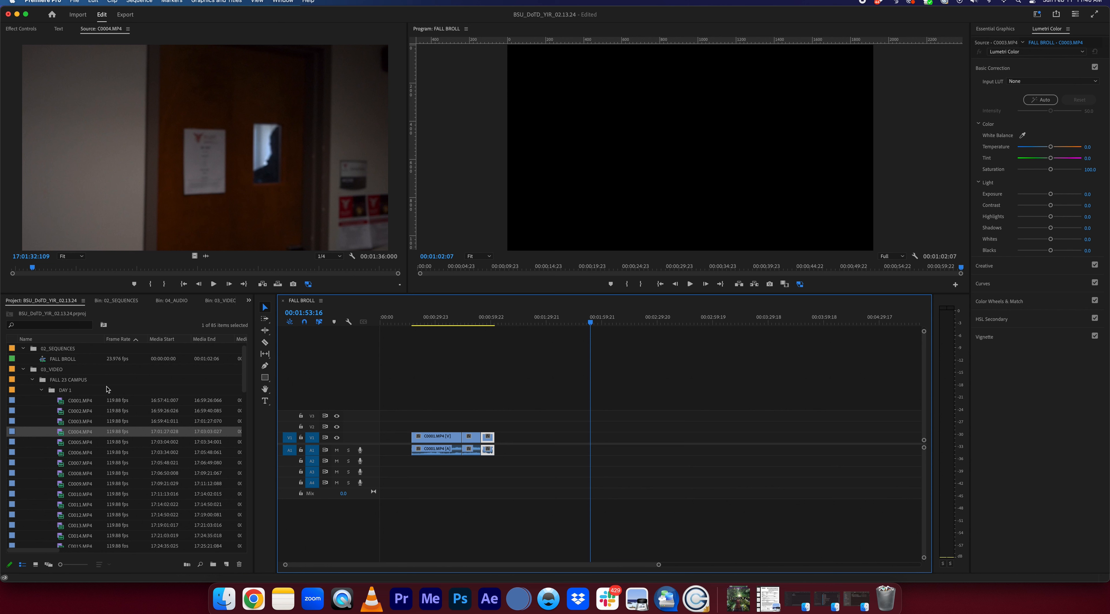
Create a new sequence named INTERVIEWS in 02_SEQUENCES using the ARRI 1080p 23.976 preset
scroll(108, 389, up, 1)
click(82, 359)
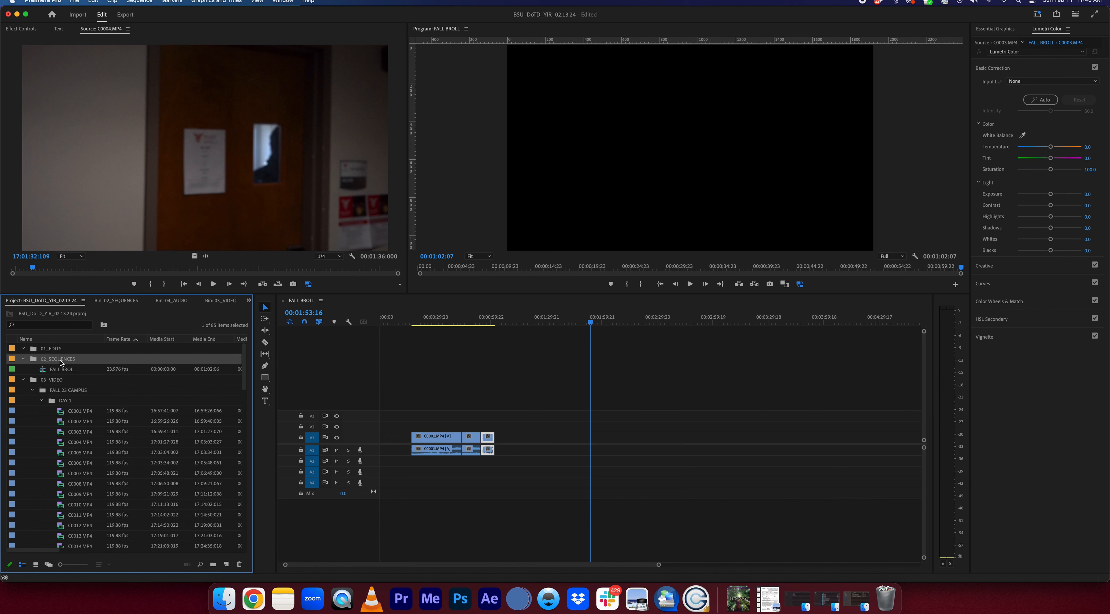
click(74, 368)
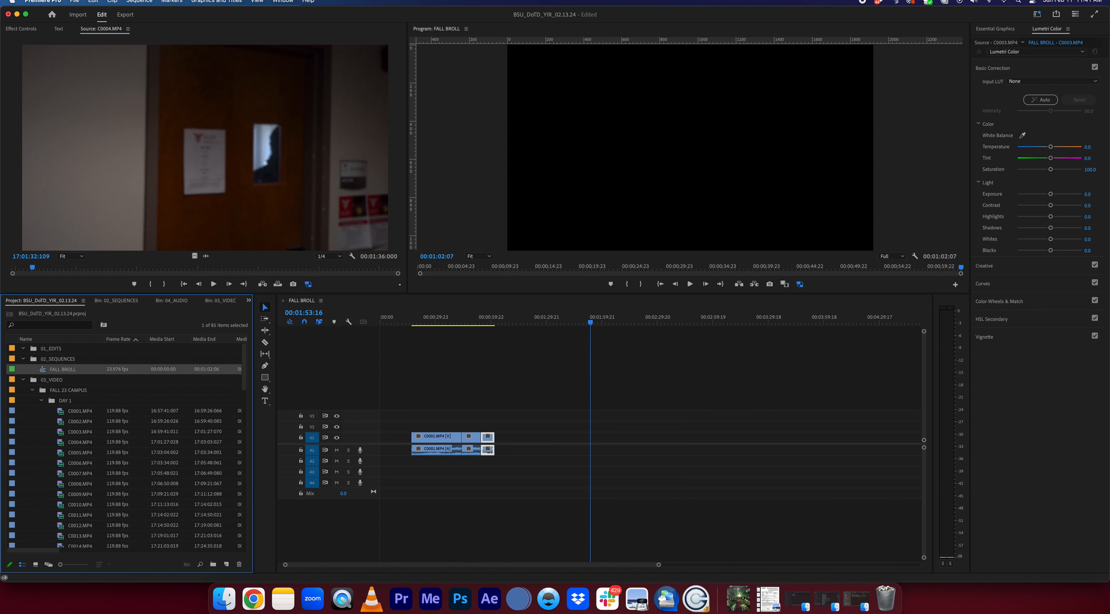
click(74, 1)
mouse_move(116, 13)
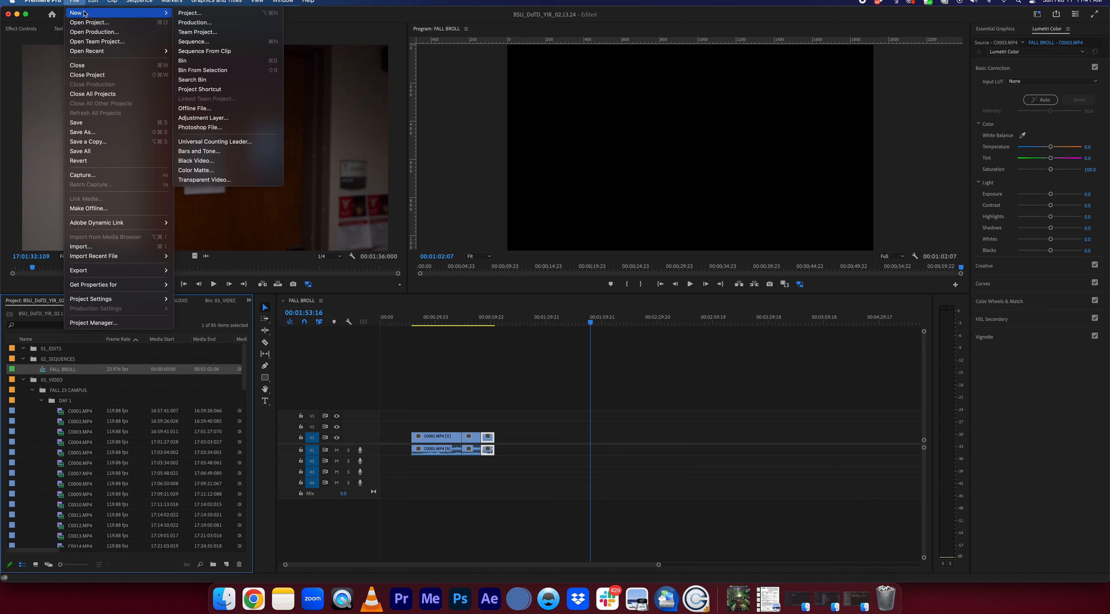
click(233, 44)
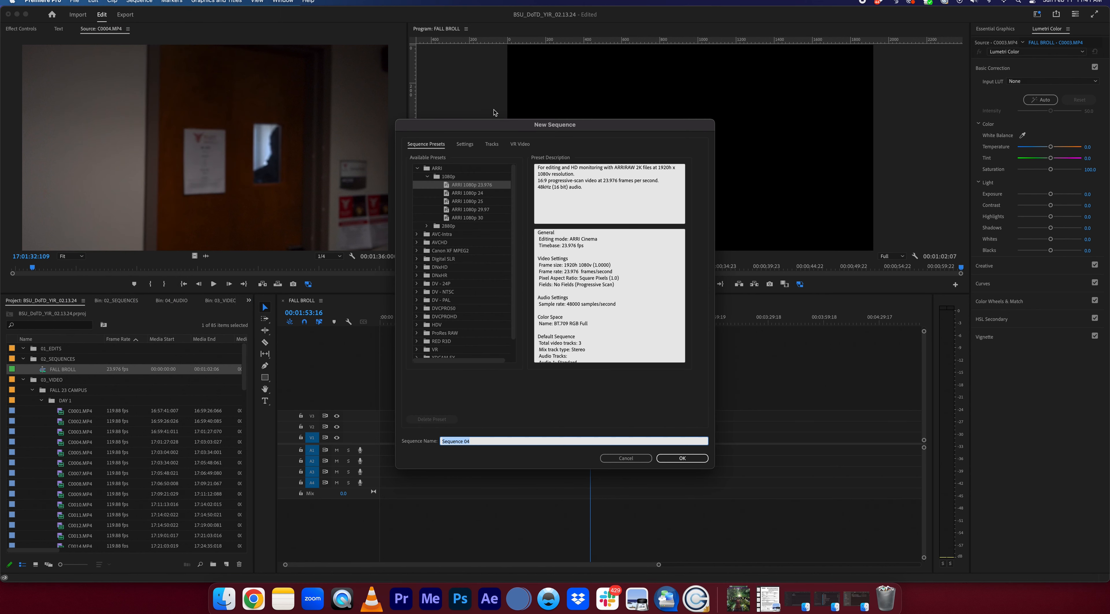
text(INTERVIEWS)
click(465, 144)
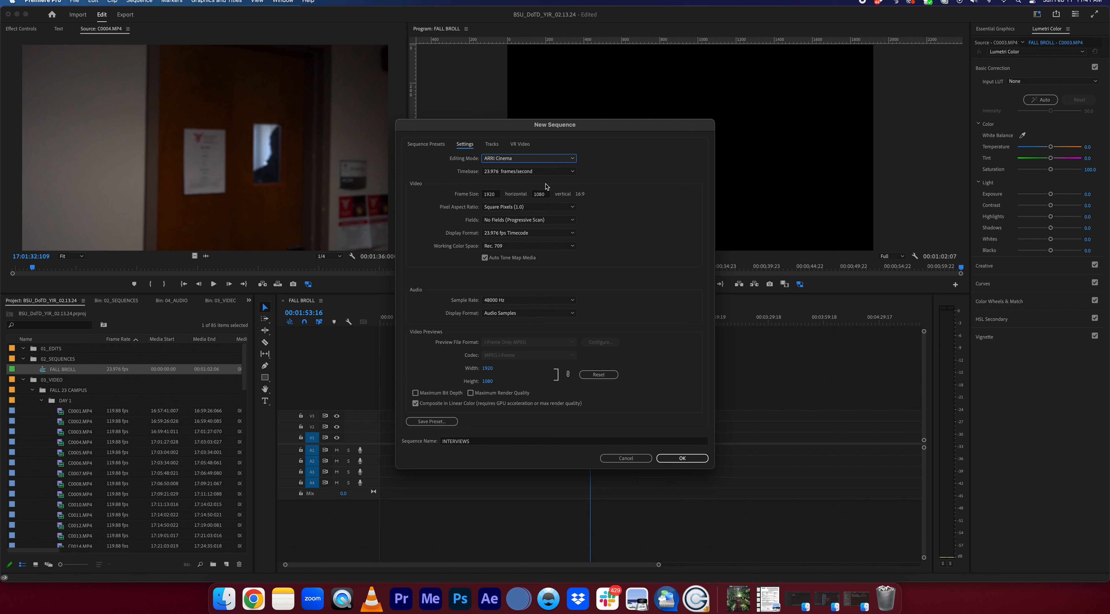
click(671, 459)
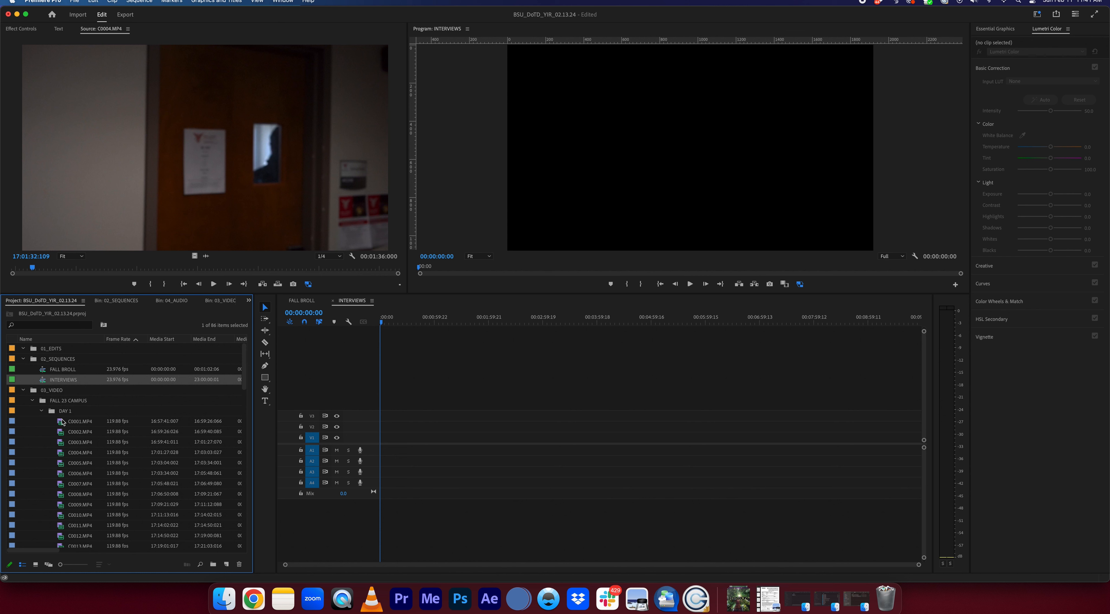
Collapse the FALL 23 CAMPUS bin and expand the Faculty bin inside Interviews
click(32, 401)
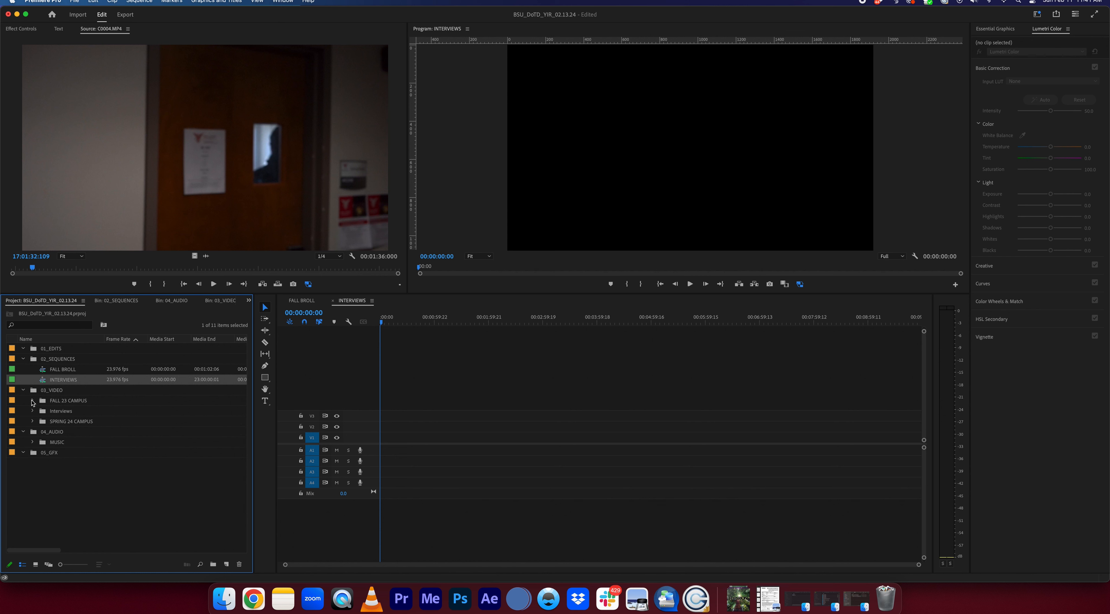
click(32, 411)
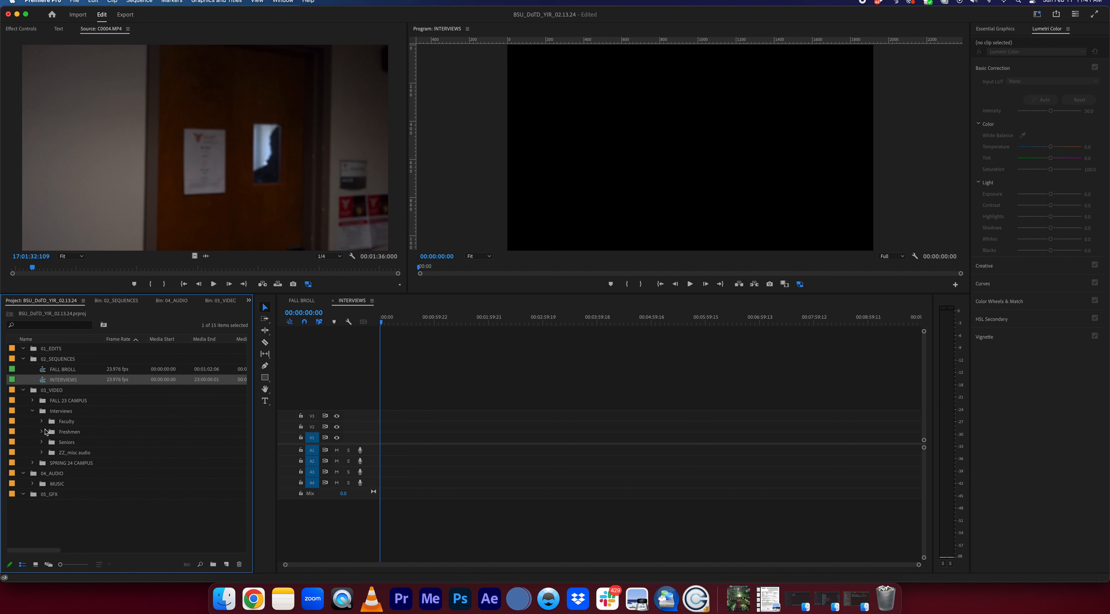
click(41, 421)
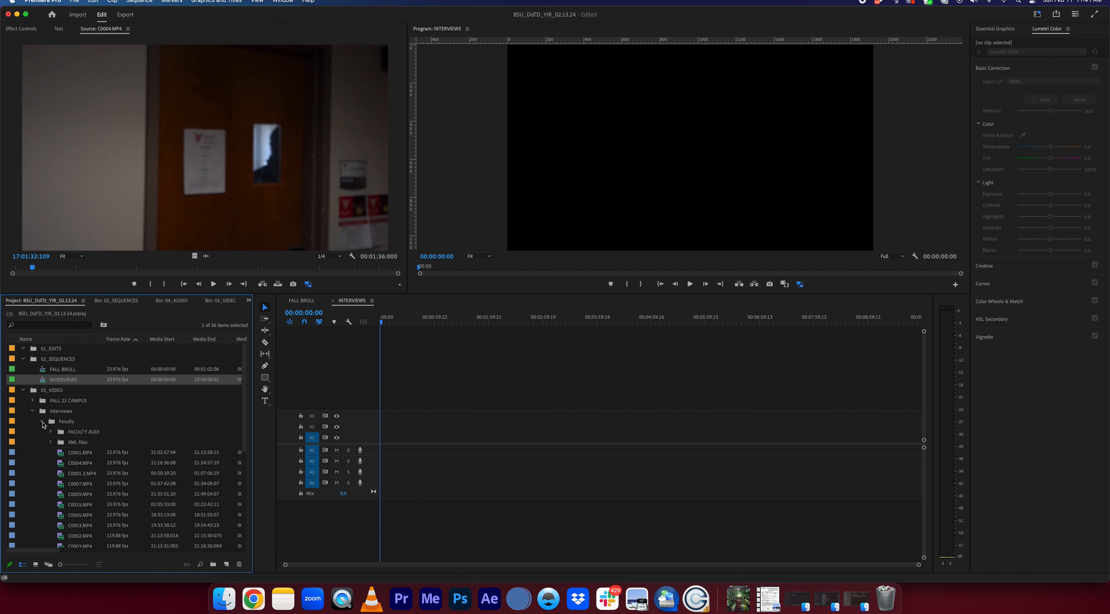
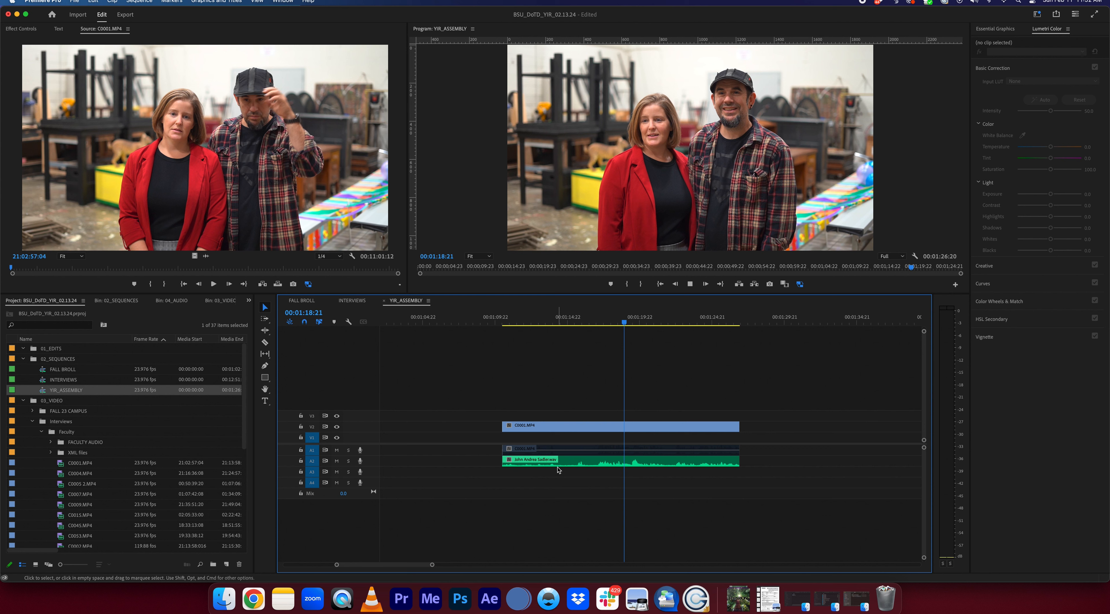
Stop playback of YIR_ASSEMBLY at 00:01:20:15 and add the title BALL STATE THEATRE AND DANCE over the interview picture
key(space)
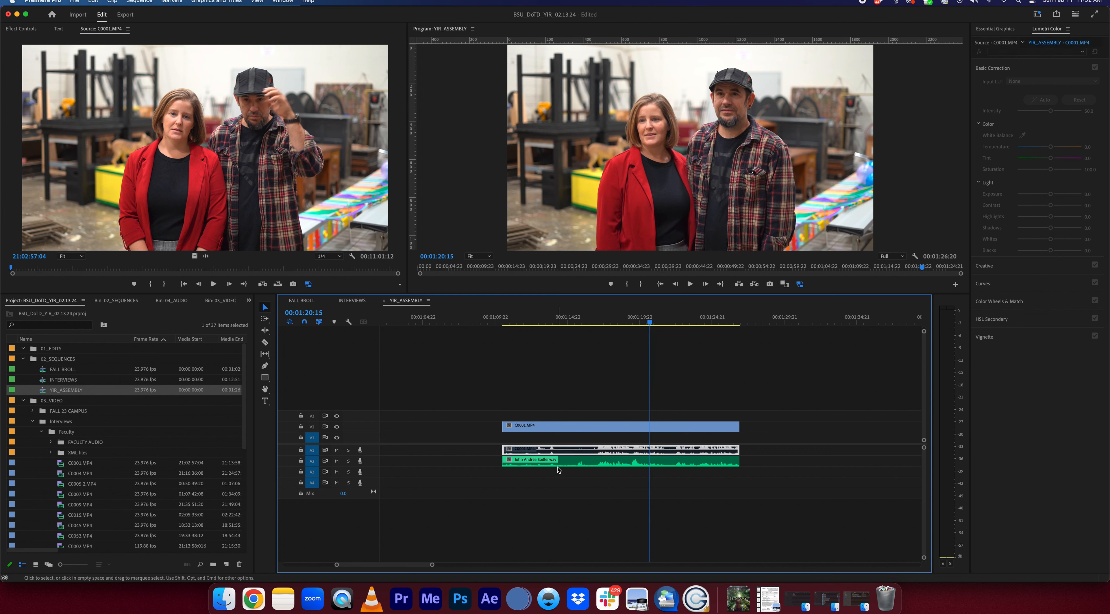
key(minus)
key(minus)
key(minus)
scroll(233, 388, down, 6)
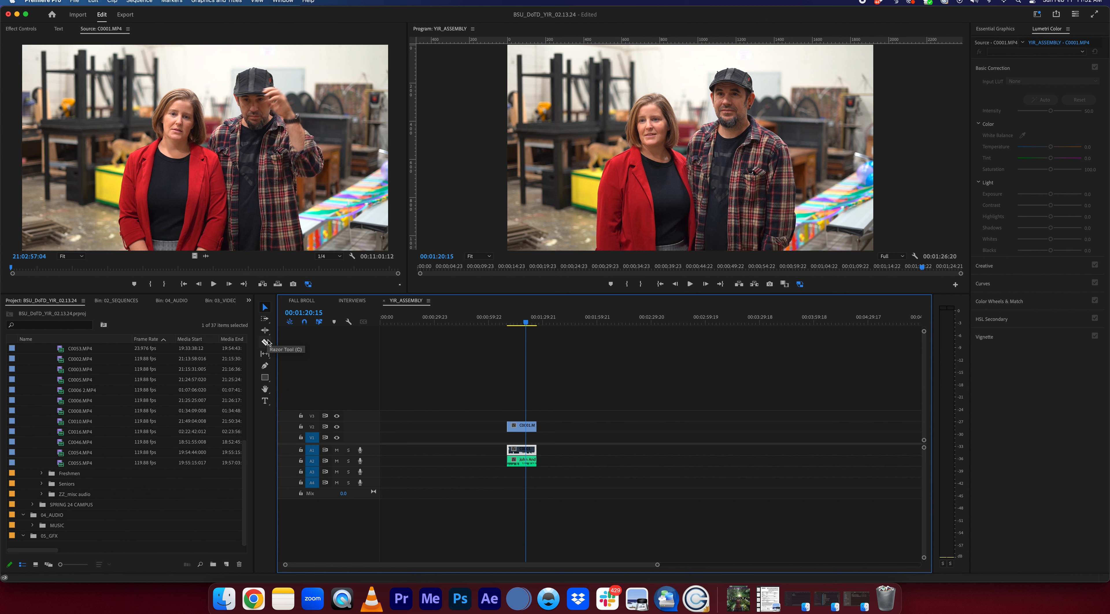
click(265, 401)
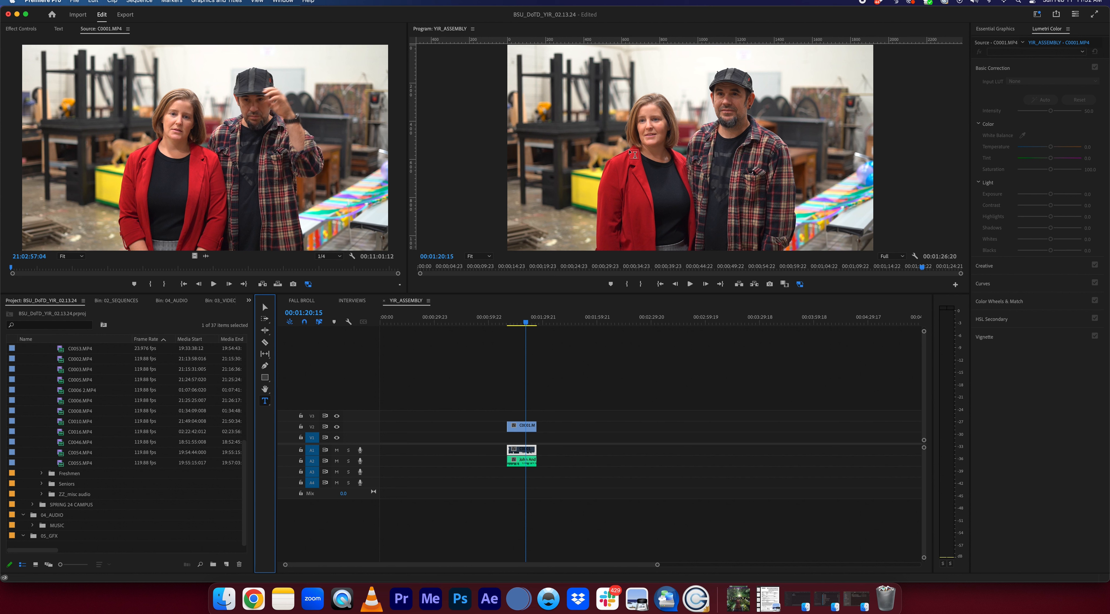
click(574, 123)
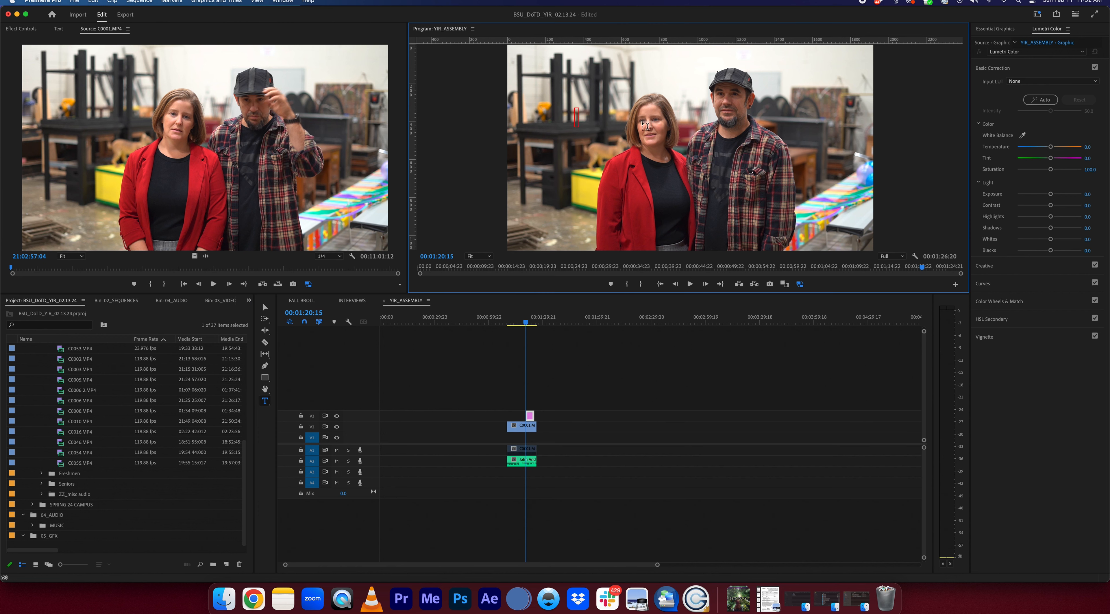
text(BALL STATE T)
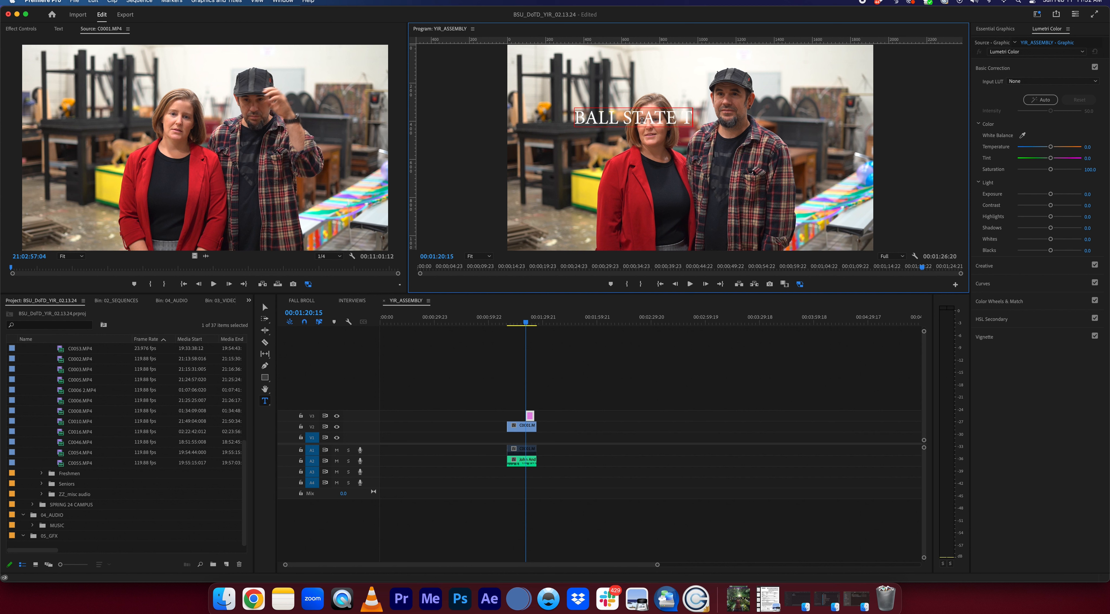
text(HEATRE AND D)
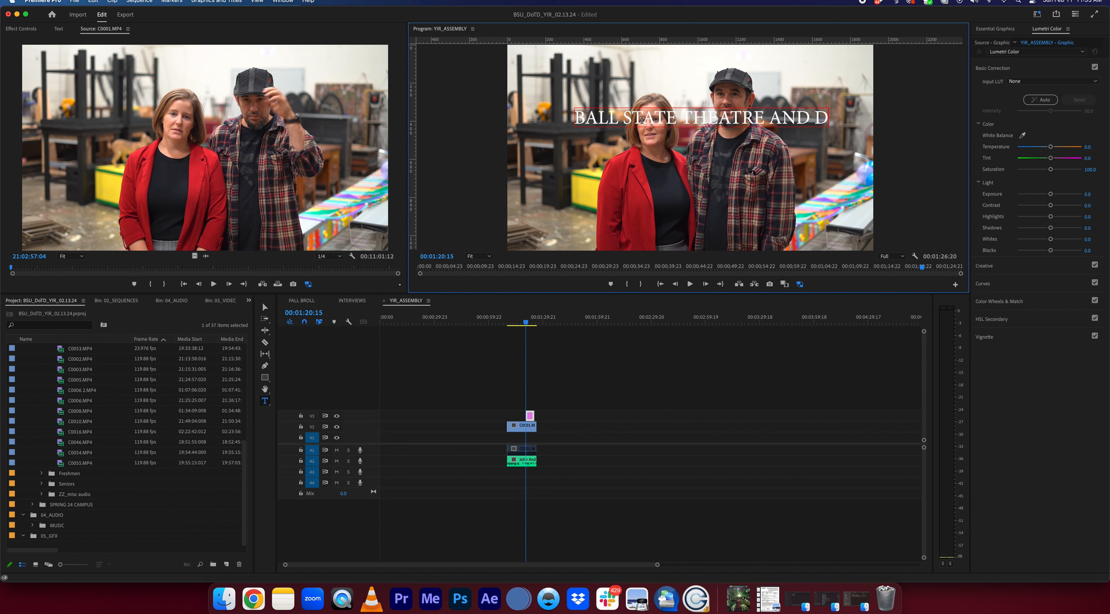
text(ANCE)
Reposition the title slightly lower and further left so it sits roughly centred across the frame
click(264, 307)
click(679, 120)
drag(679, 120, 646, 132)
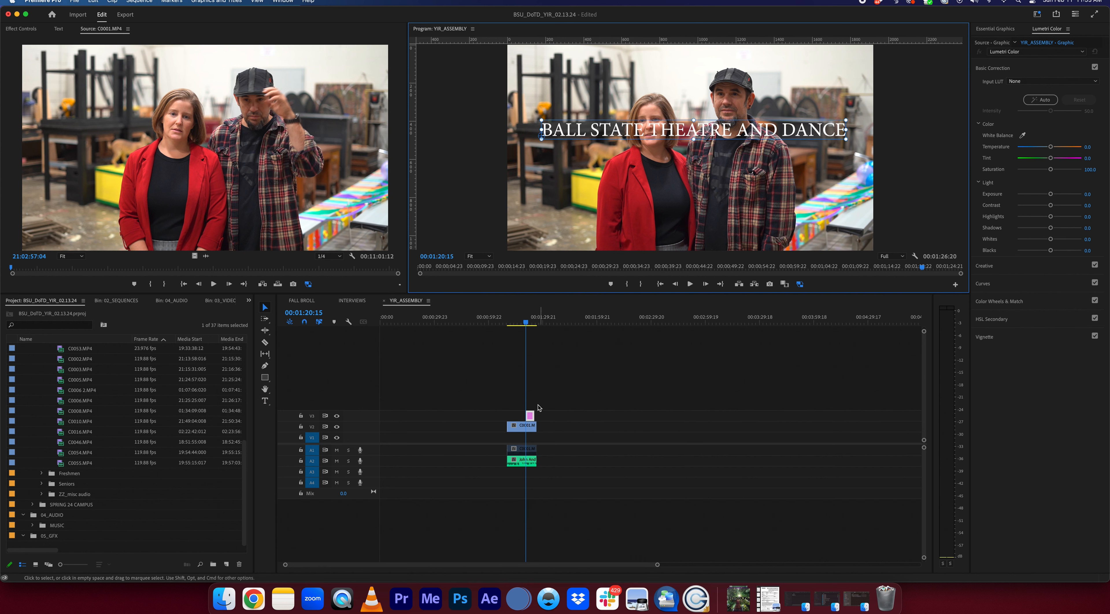
Place the playhead at 00:01:21:10, over the title clip in YIR_ASSEMBLY
click(529, 325)
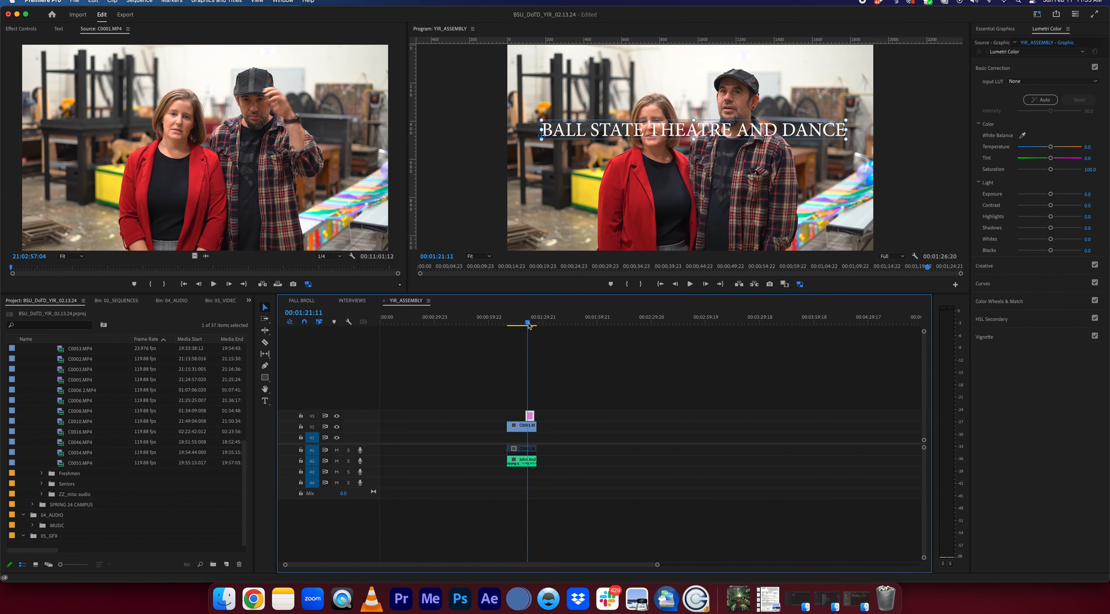
key(equal)
key(equal)
key(equal)
key(equal)
drag(653, 322, 642, 415)
key(space)
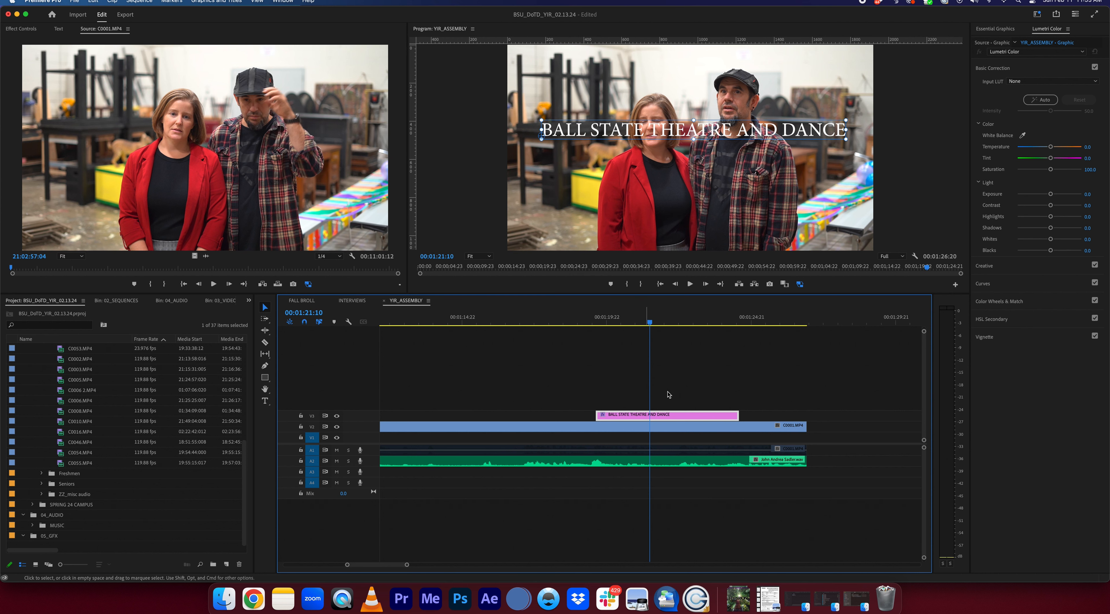
Try the title clip on V1 beneath the interview video, and return it to V3 above the video
click(685, 394)
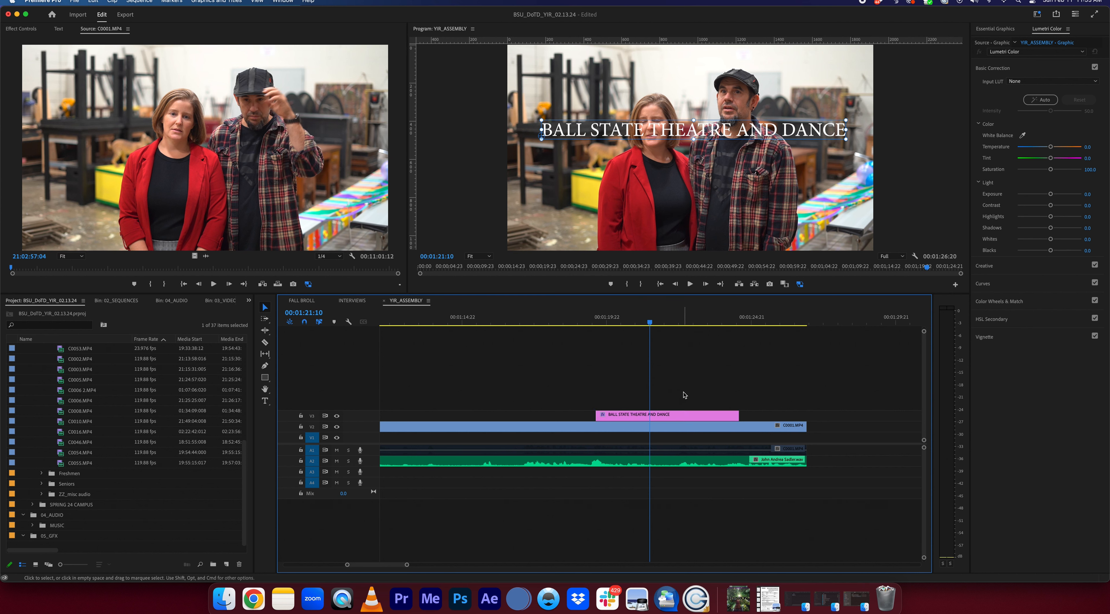
click(675, 415)
scroll(675, 412, right, 2)
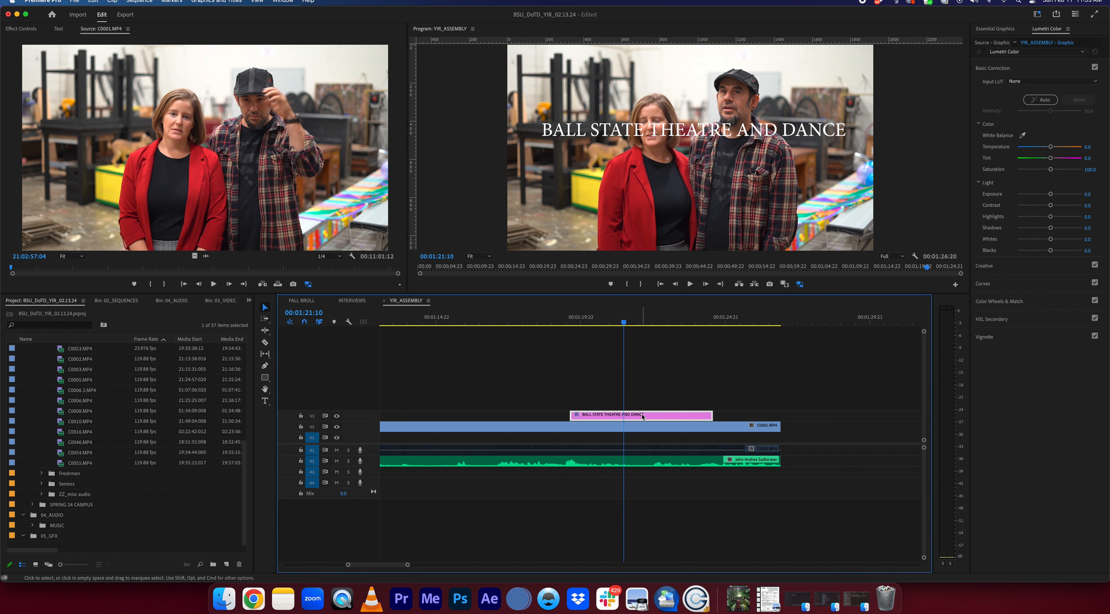
drag(643, 416, 641, 438)
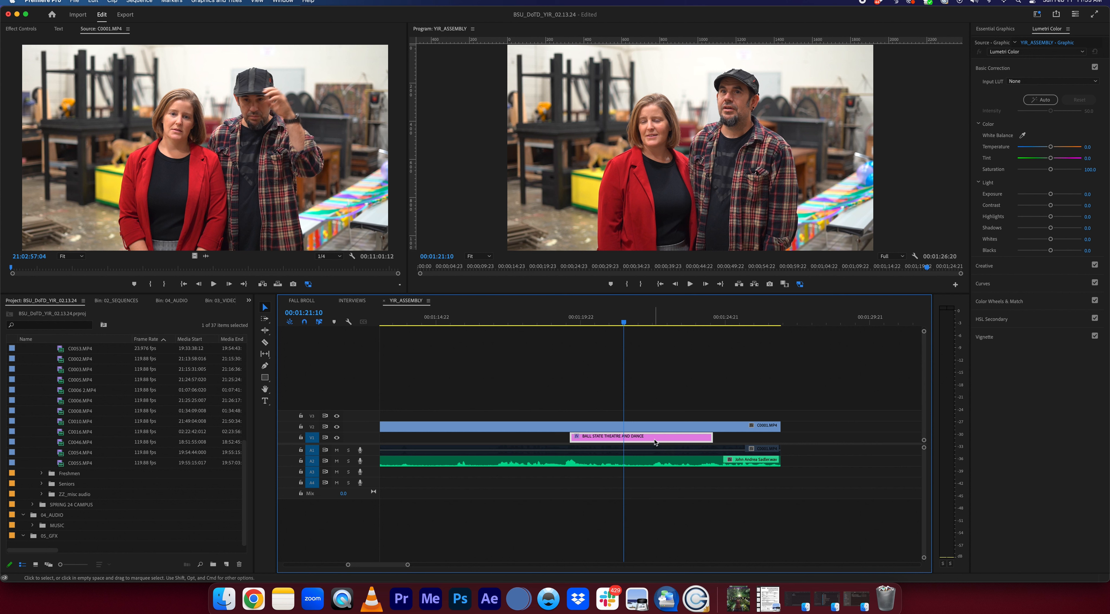
drag(654, 443, 654, 415)
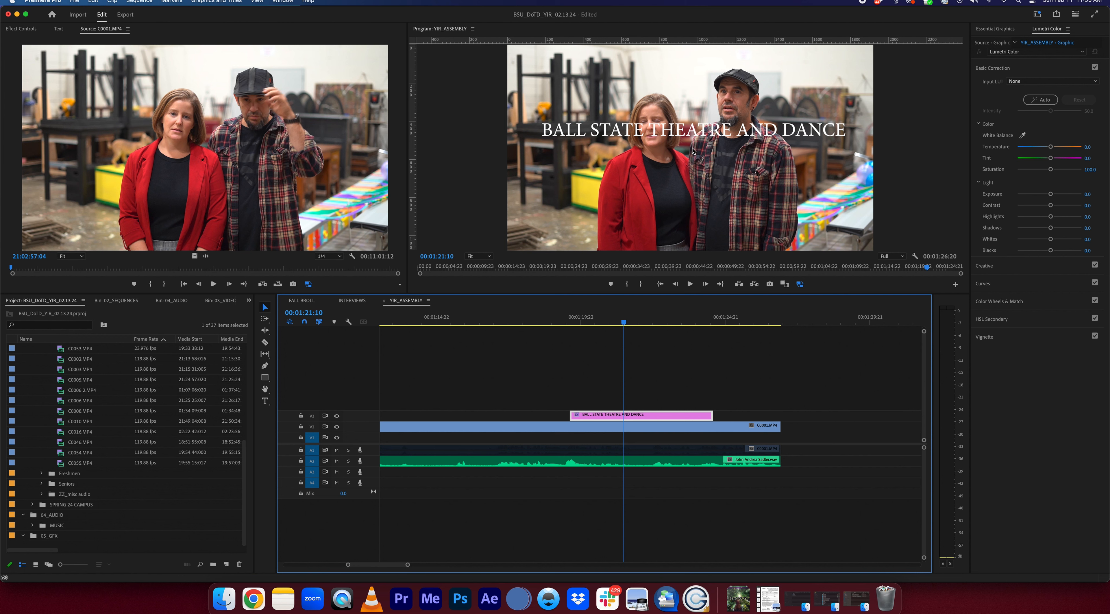
Set the BALL STATE THEATRE AND DANCE text to the Muro font at size 116
double_click(694, 133)
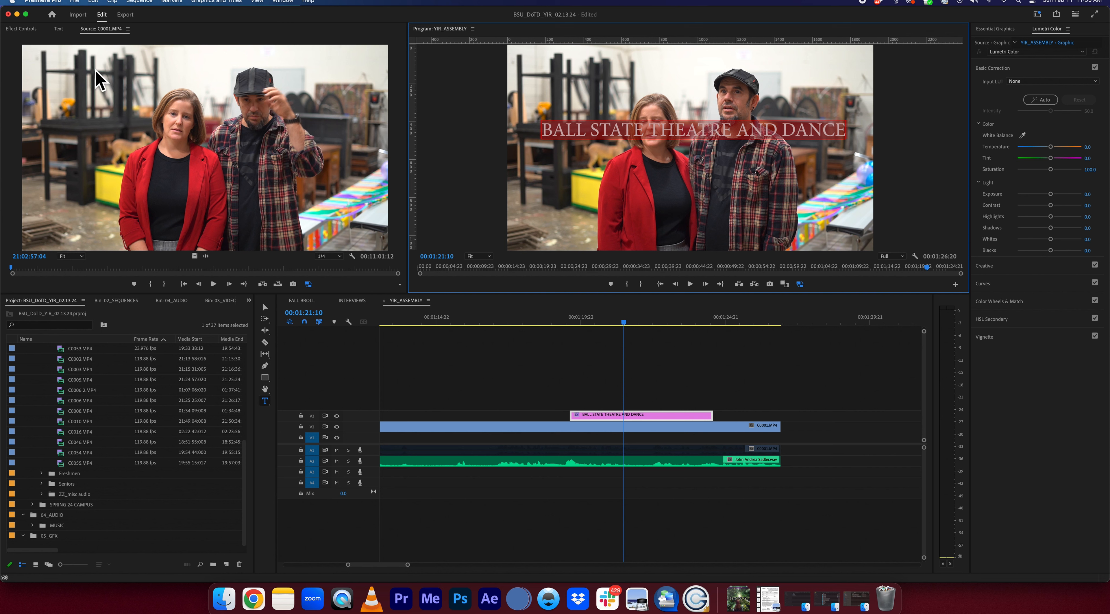
click(19, 29)
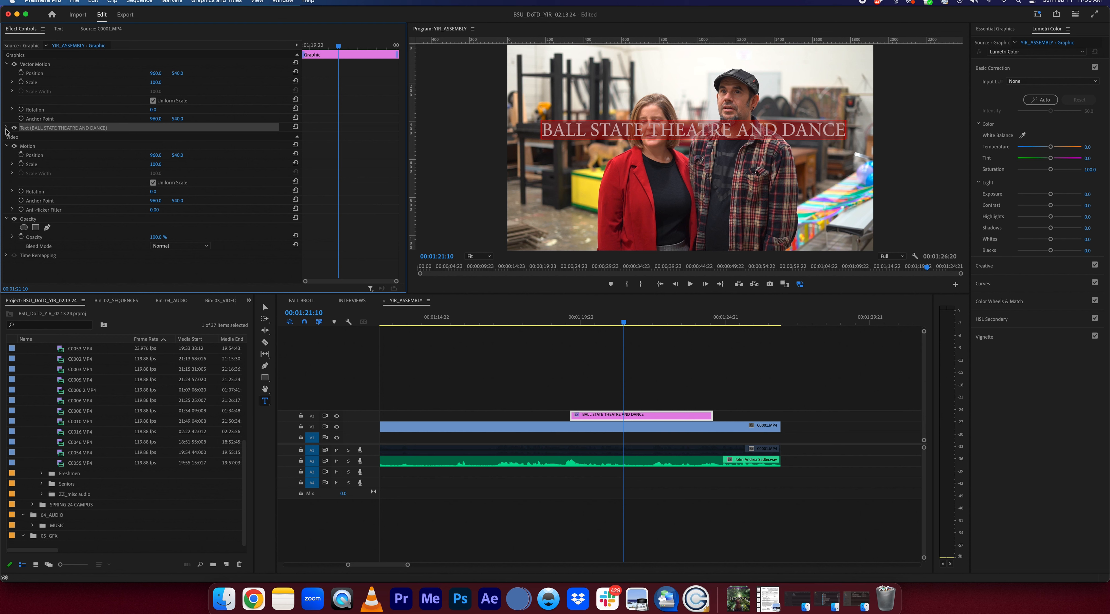
click(7, 129)
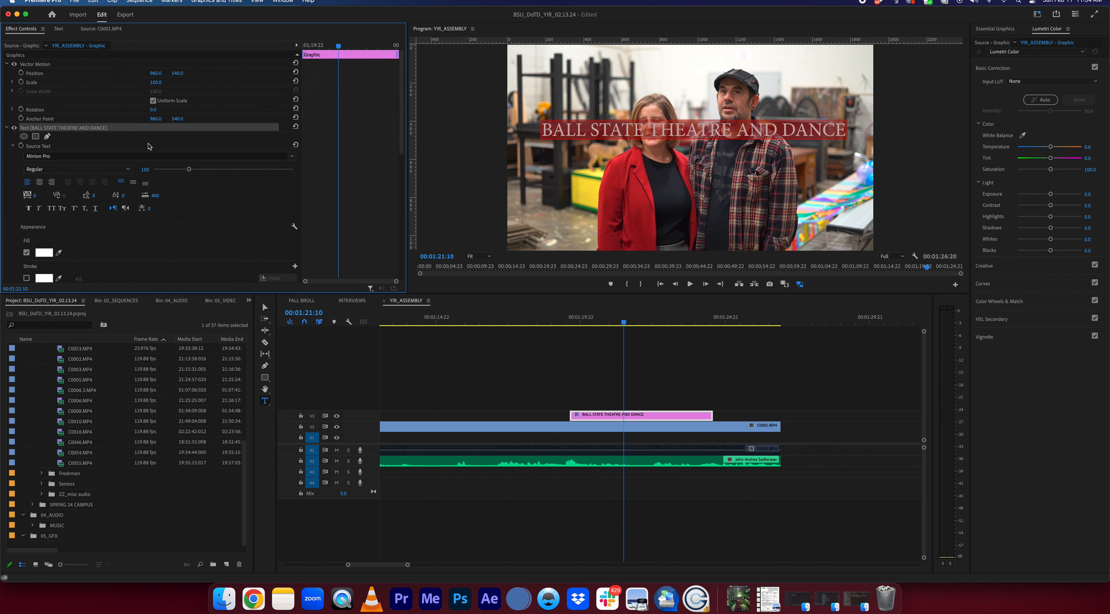
click(1006, 29)
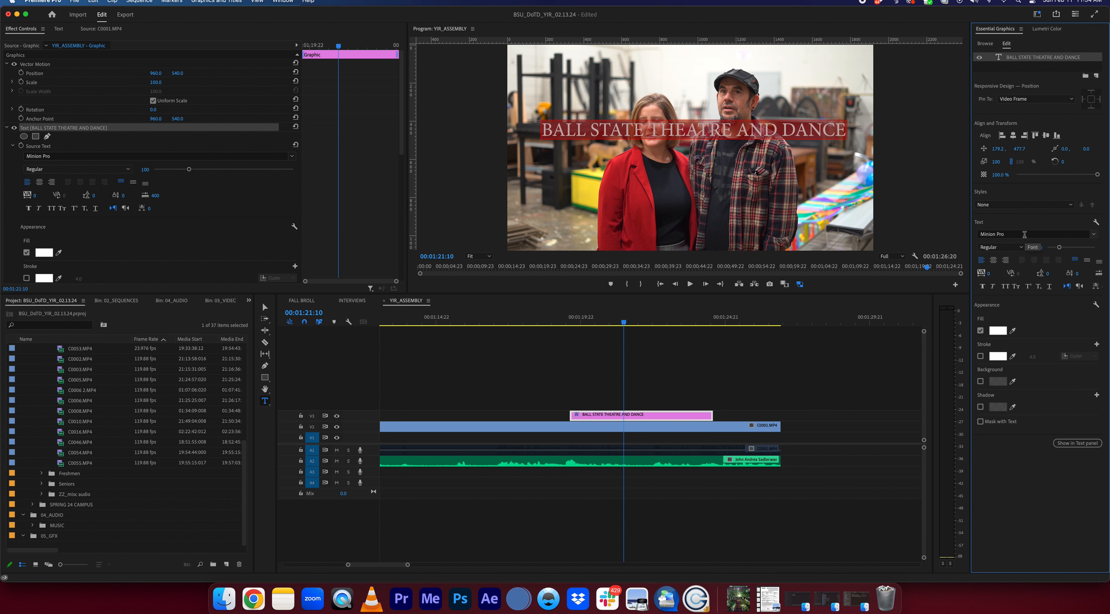
click(1094, 235)
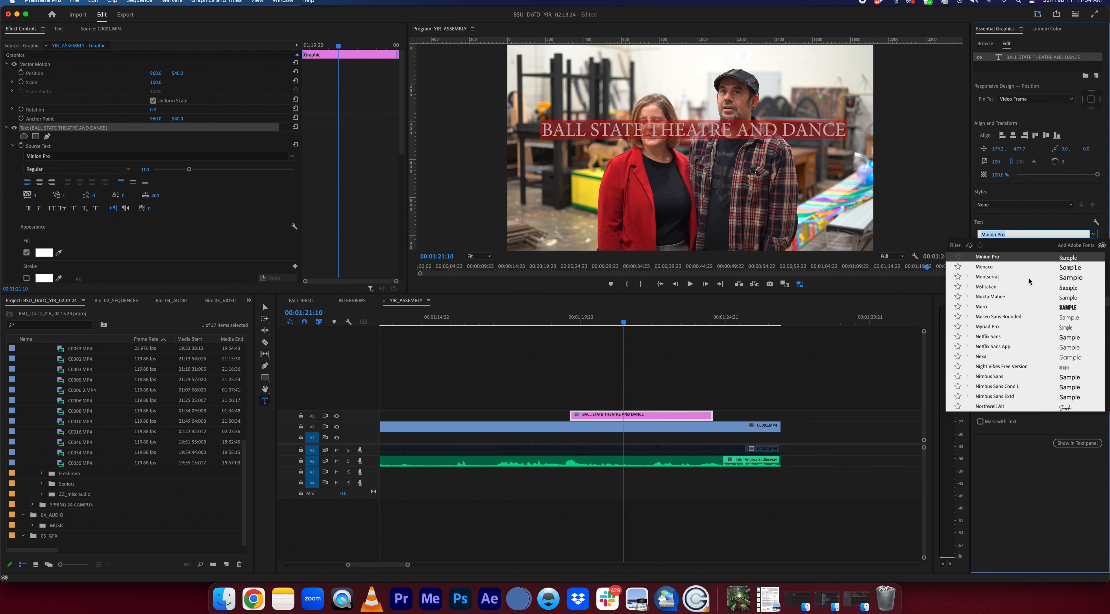
click(1002, 308)
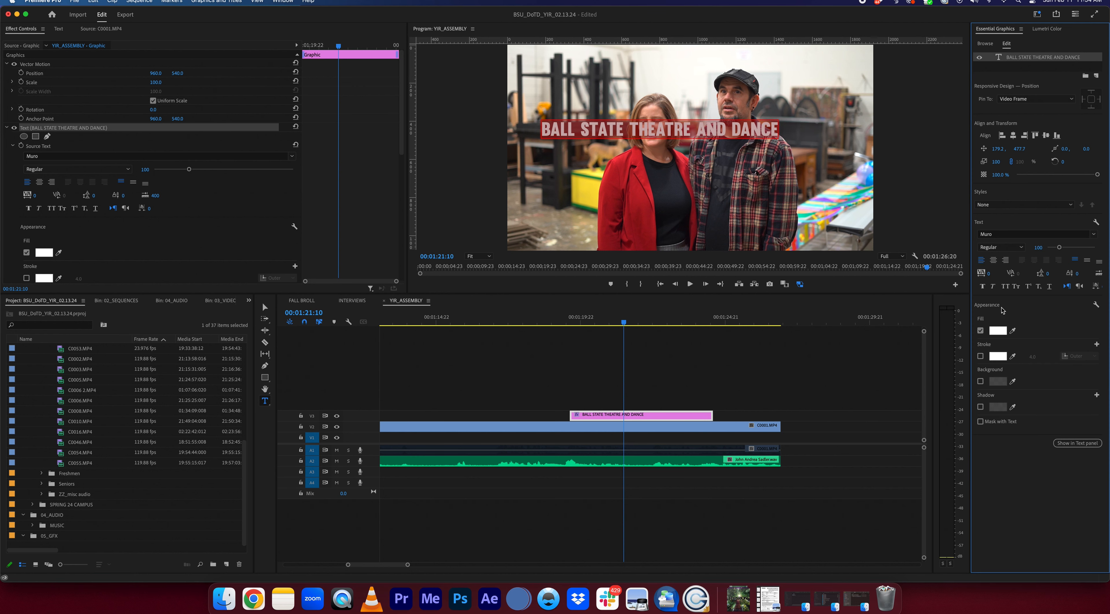
drag(1059, 249, 1061, 249)
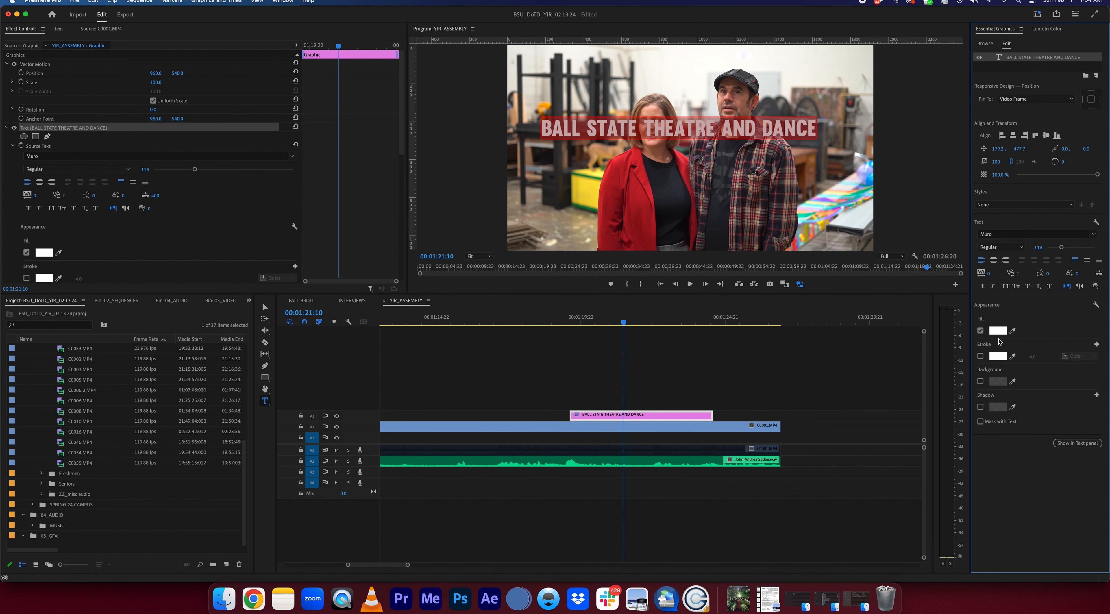
Change the title's fill colour to red and enable its white outer stroke
click(999, 331)
drag(529, 318, 563, 363)
click(647, 235)
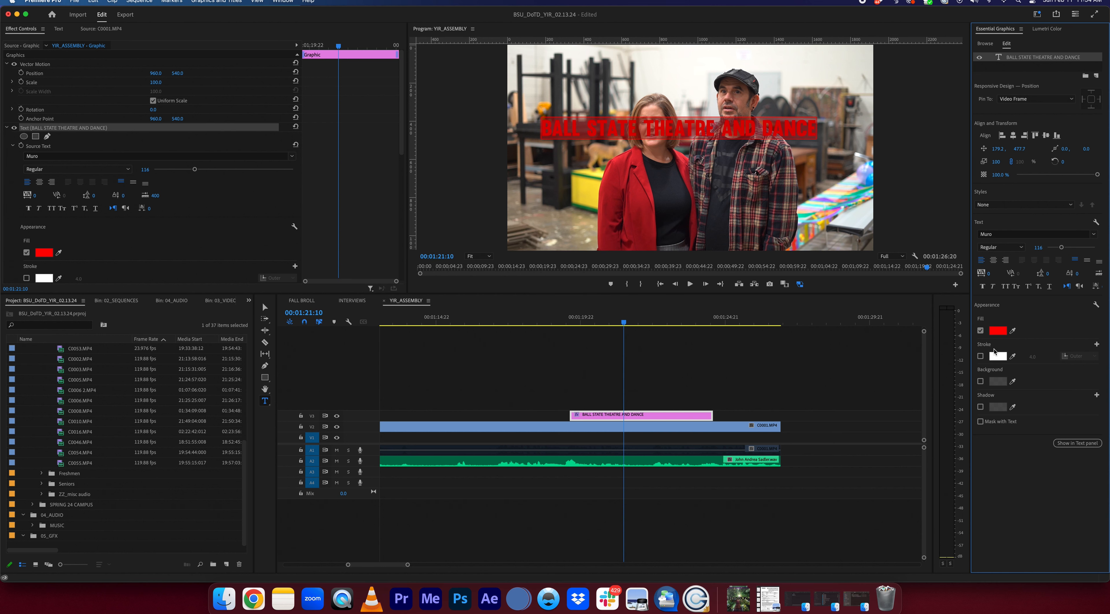
click(980, 356)
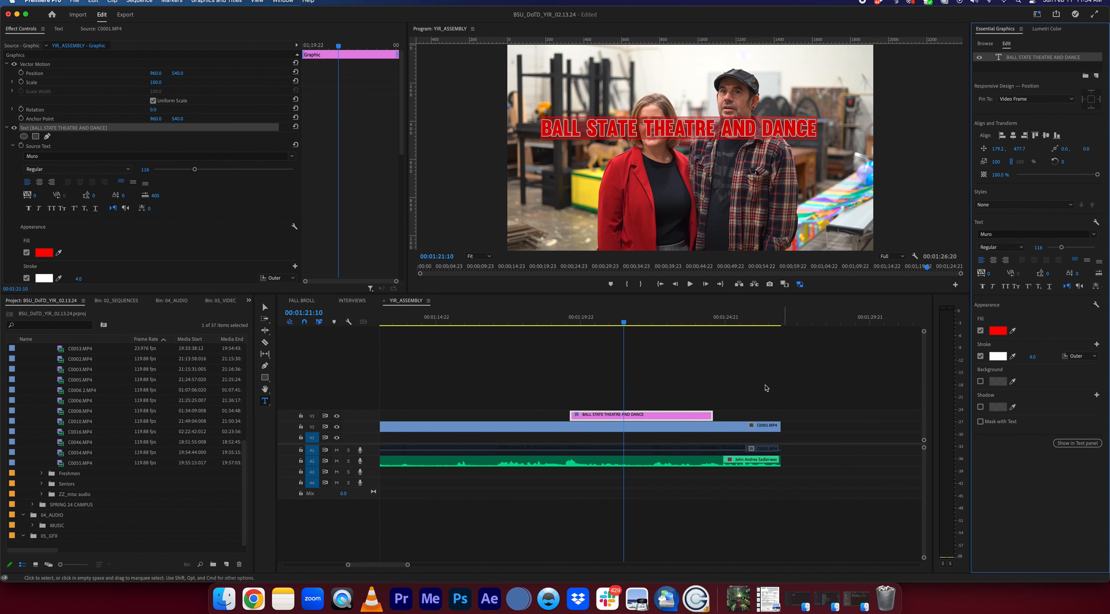
Scrub the playhead back and forth over the title to check its look, ending at 00:01:21:13 with the title clip selected
click(728, 390)
mouse_move(624, 322)
mouse_down()
mouse_move(676, 324)
mouse_move(619, 324)
mouse_up()
click(697, 404)
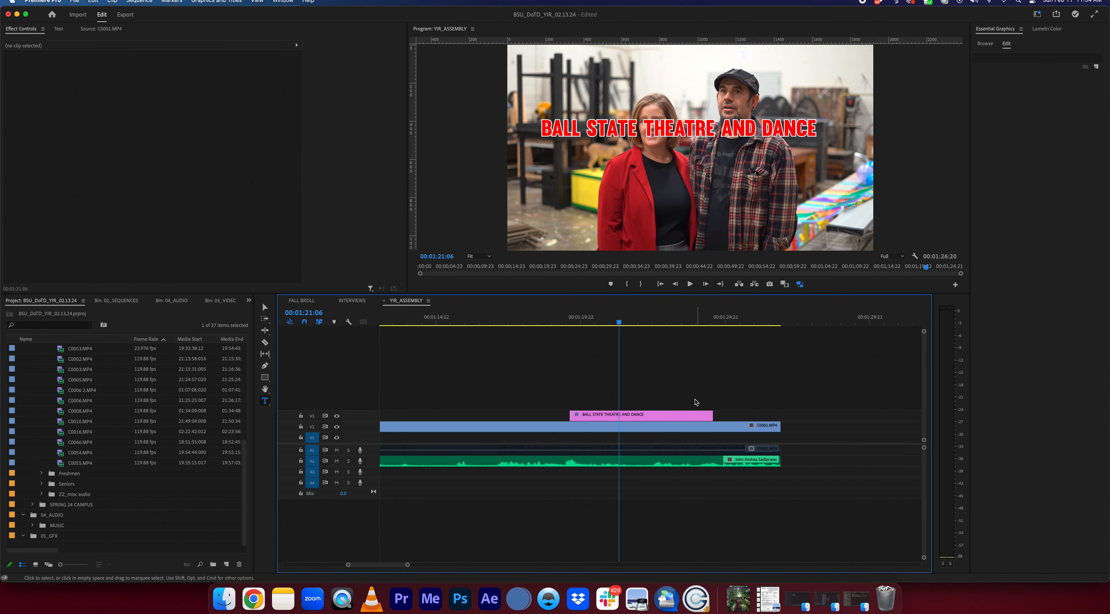
click(690, 416)
click(696, 376)
mouse_move(616, 322)
mouse_down()
mouse_move(652, 323)
mouse_move(628, 324)
mouse_up()
click(641, 323)
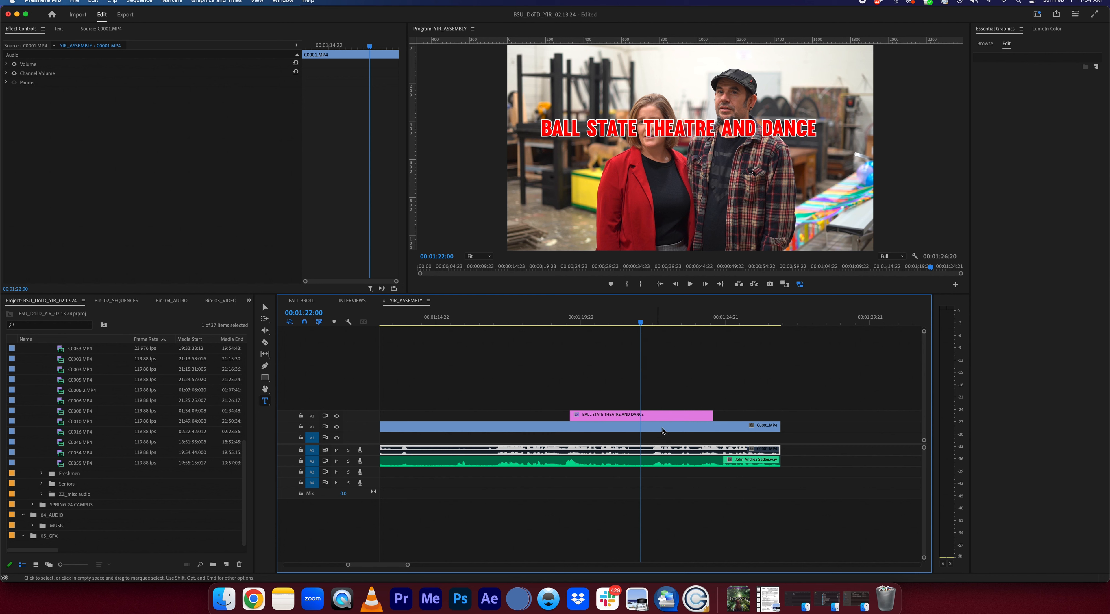
mouse_move(641, 322)
mouse_down()
mouse_move(662, 323)
mouse_move(628, 323)
mouse_up()
click(660, 416)
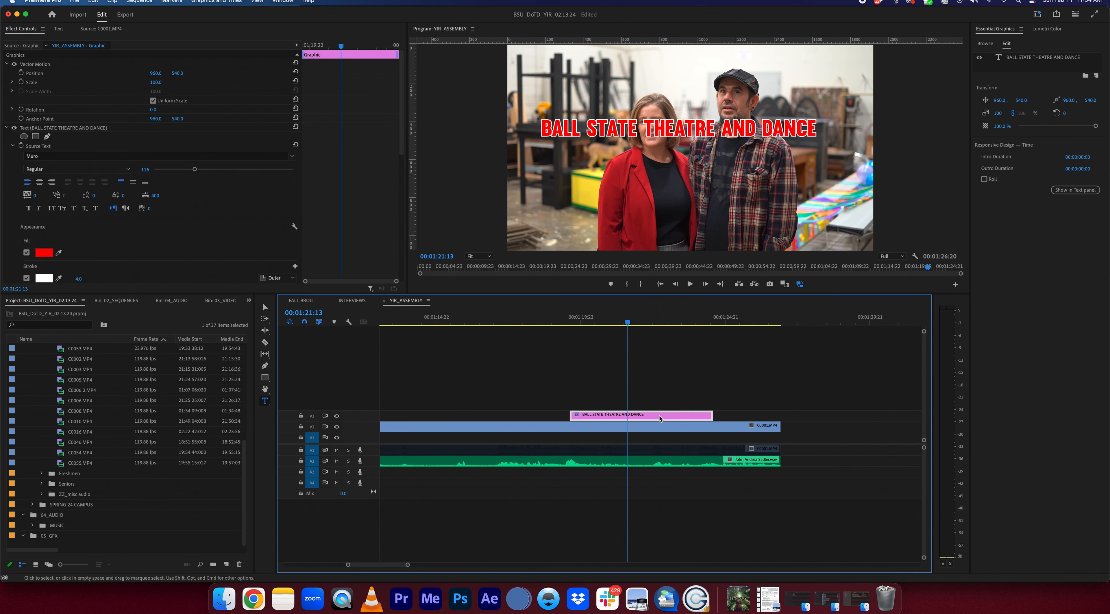
Centre the BALL STATE THEATRE AND DANCE title horizontally and vertically in the video frame
click(700, 126)
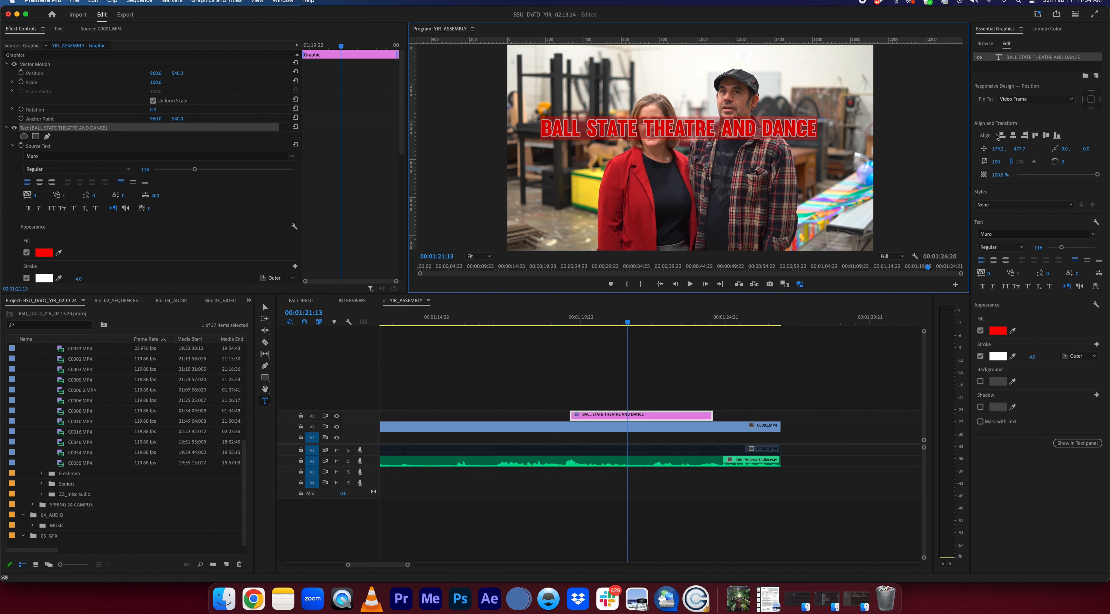
click(1013, 136)
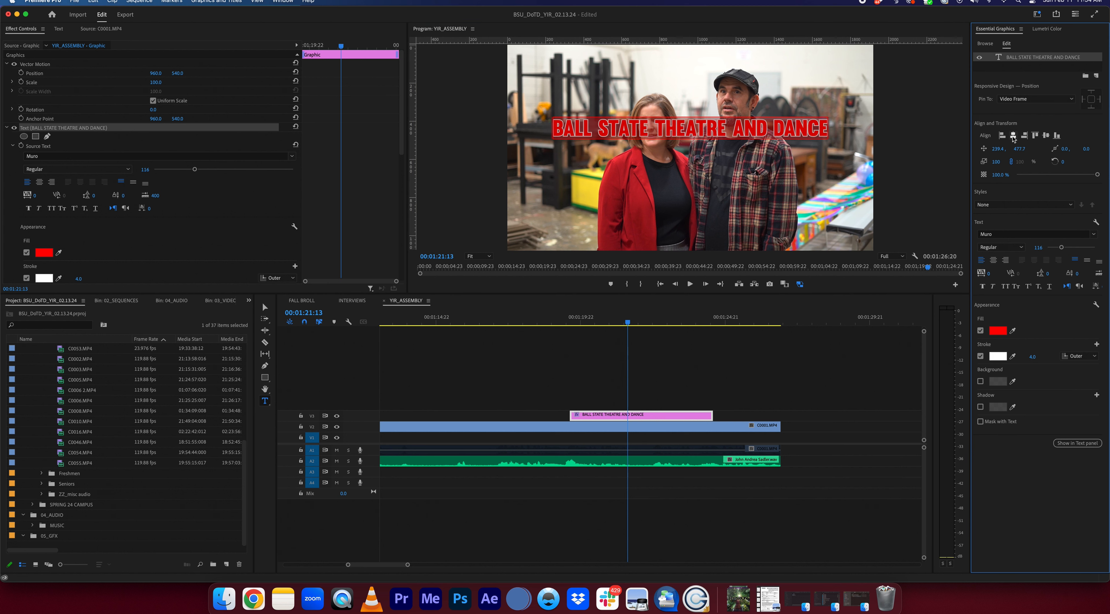
click(1045, 136)
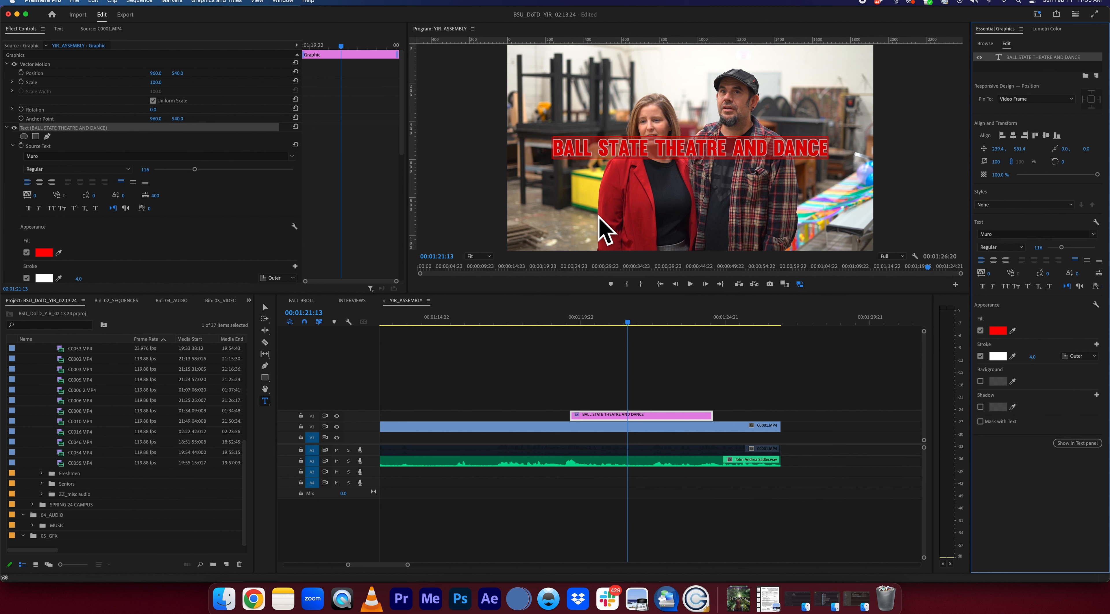
Lengthen the title clip on V3 by extending both its start and its end, and scrub across it to check the timing
key(v)
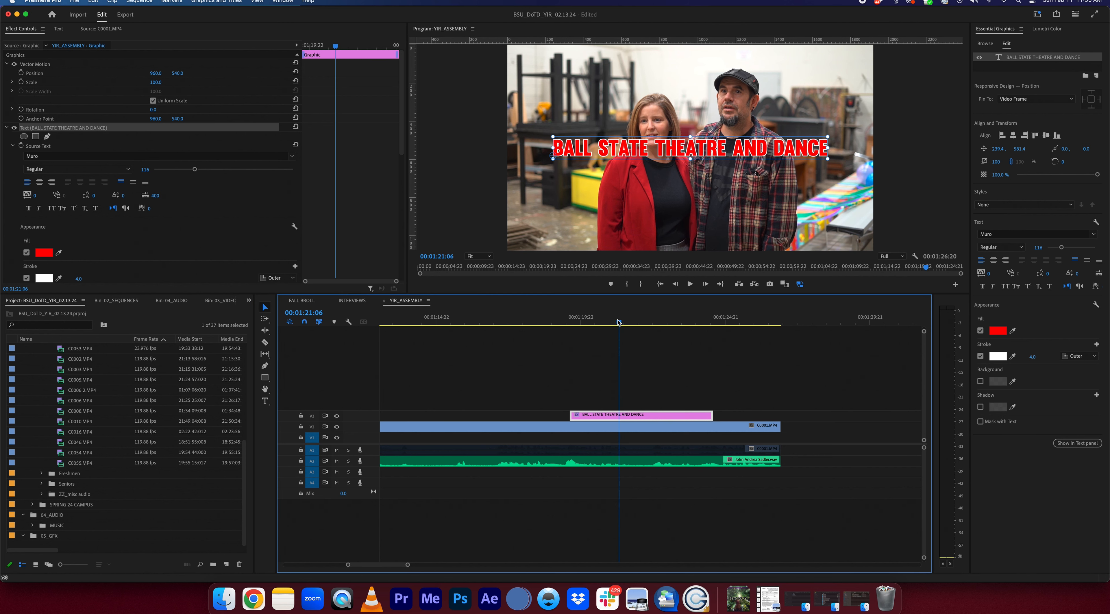
drag(627, 322, 645, 375)
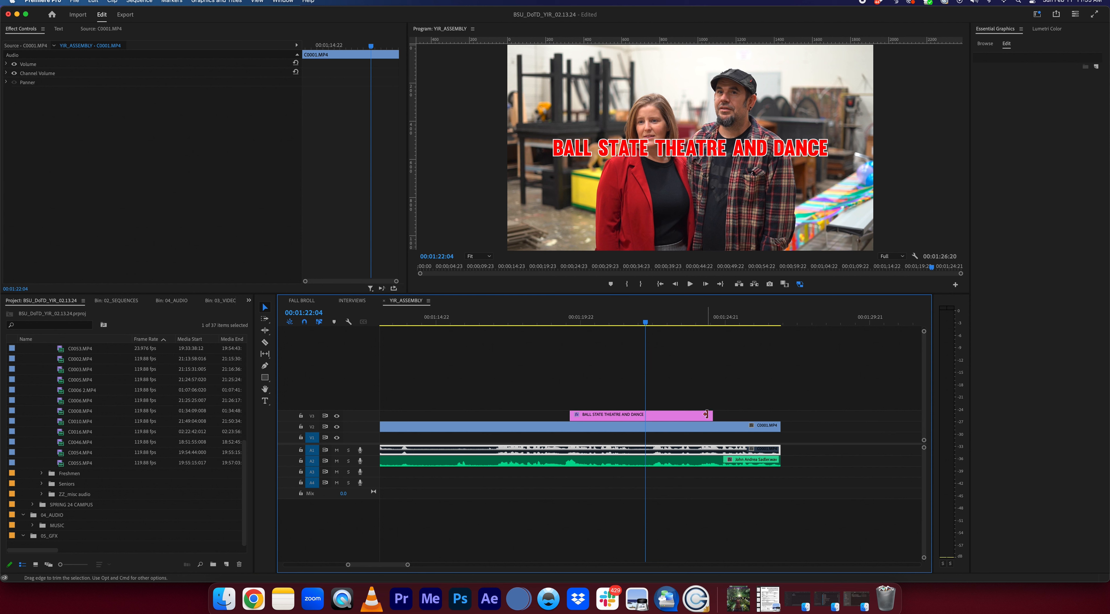
drag(711, 414, 748, 414)
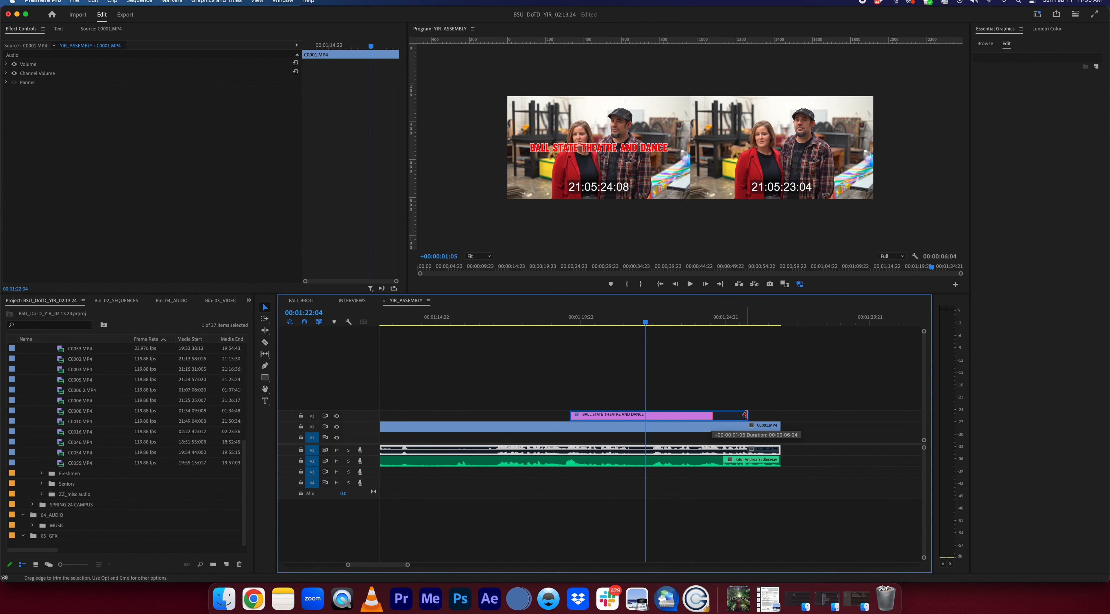
drag(564, 414, 433, 414)
click(433, 322)
drag(433, 322, 762, 326)
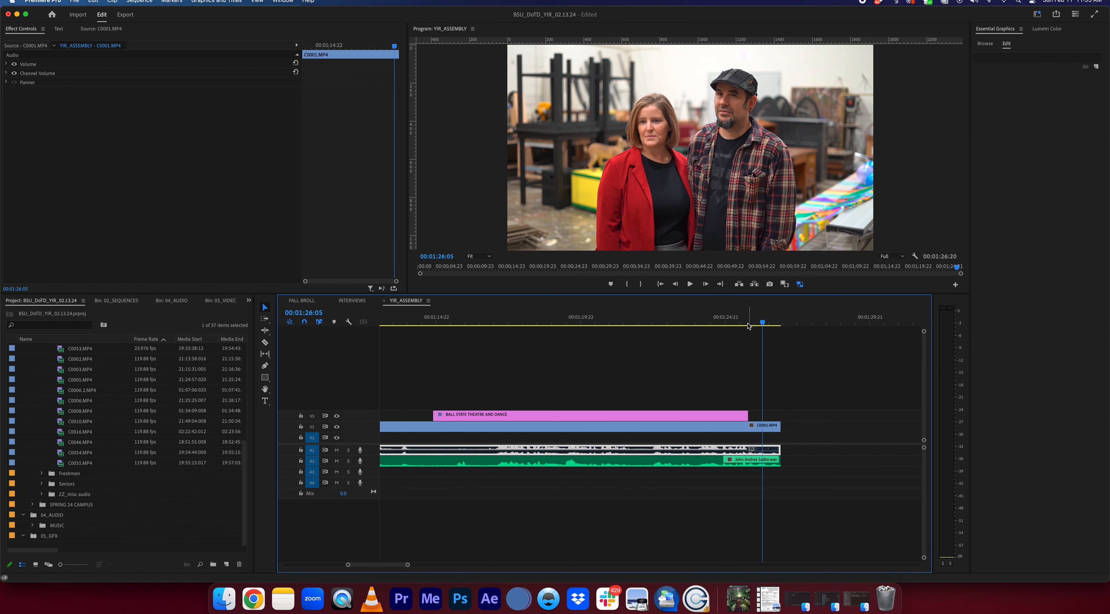
Copy the short clip group between the second and third interview takes in INTERVIEWS and paste it into YIR_ASSEMBLY at 00:01:30:13
scroll(748, 327, left, 5)
scroll(748, 326, right, 1)
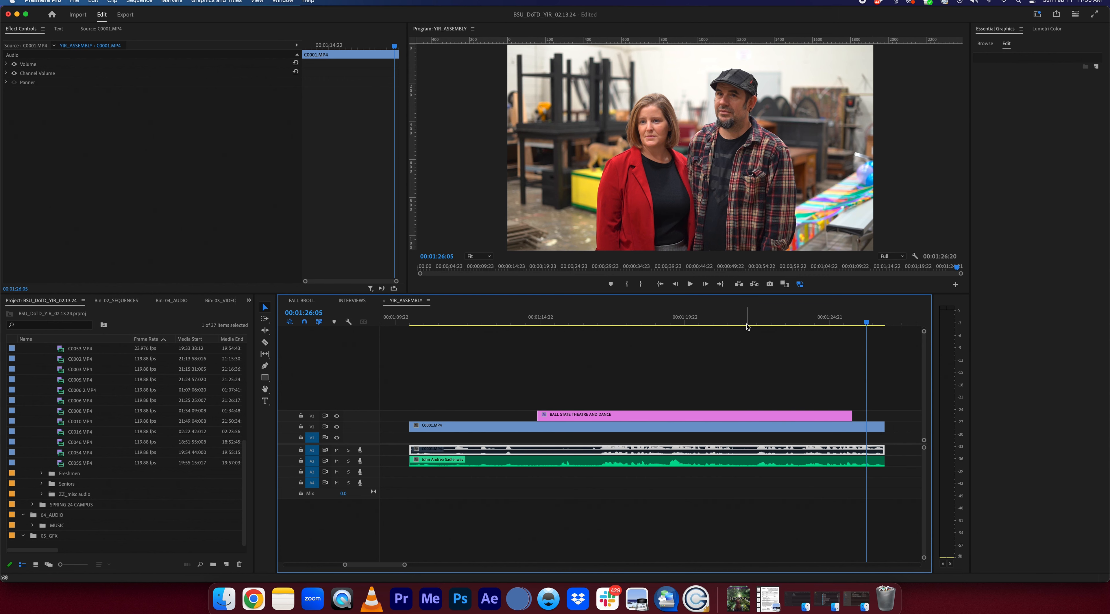
key(minus)
key(minus)
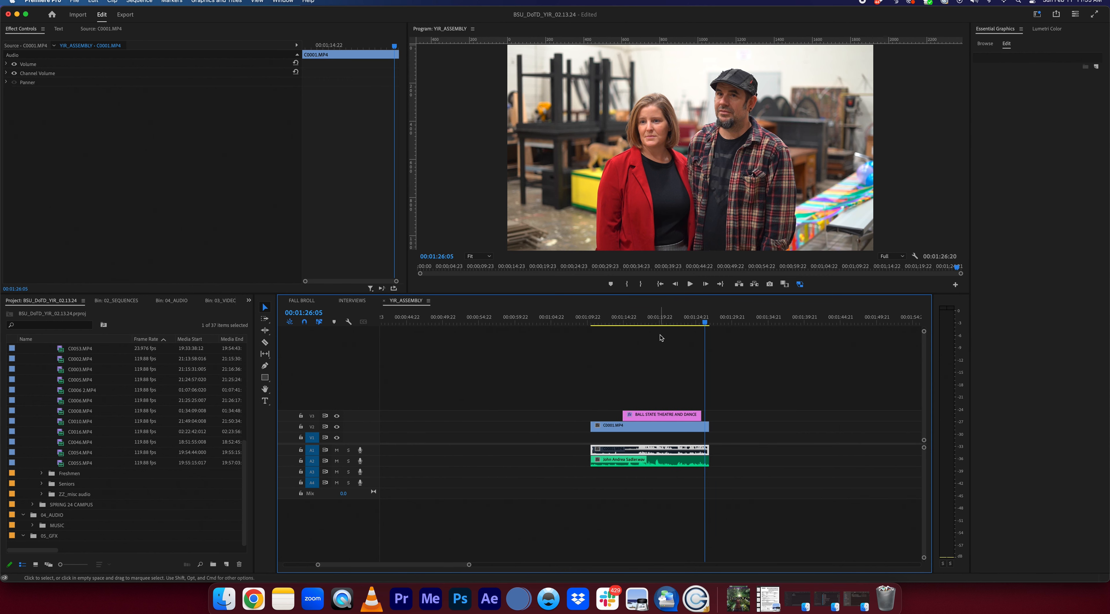
click(353, 300)
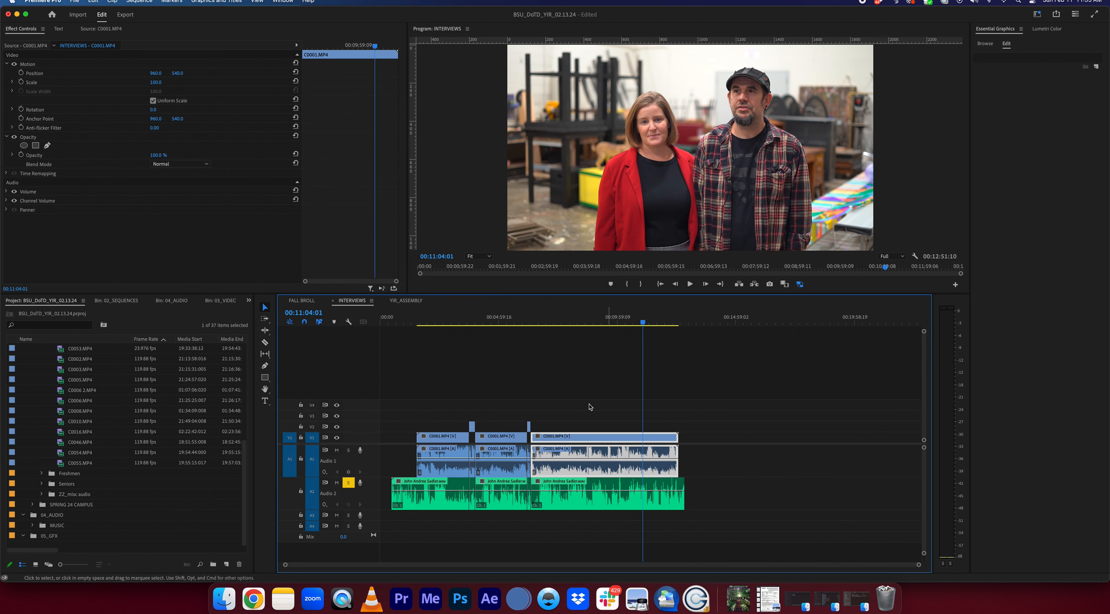
drag(529, 417, 528, 502)
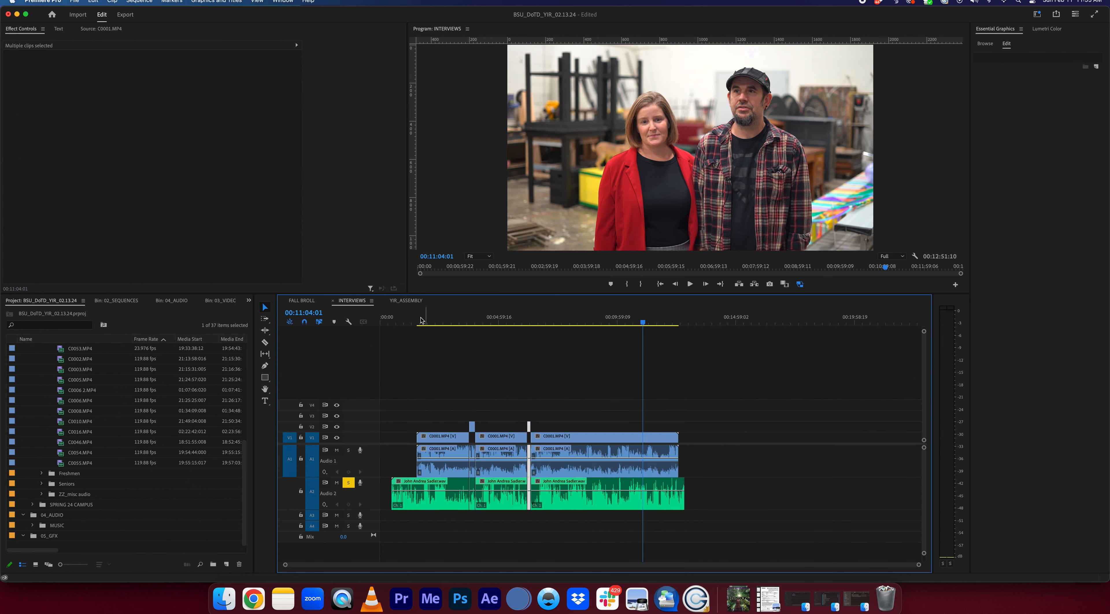
click(411, 303)
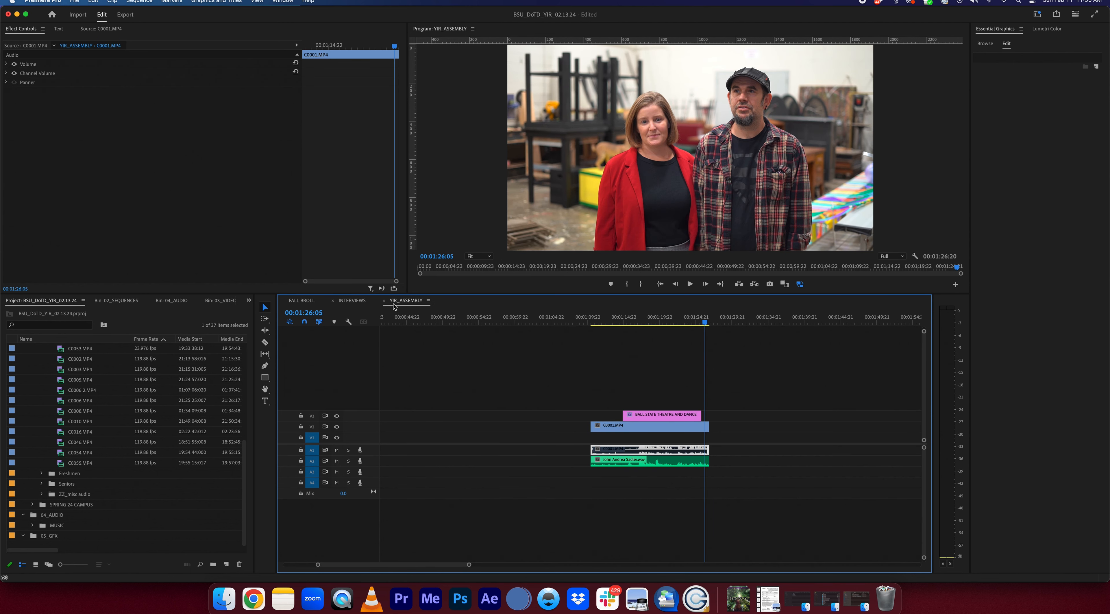
key(super+z)
click(411, 303)
click(734, 321)
key(super+v)
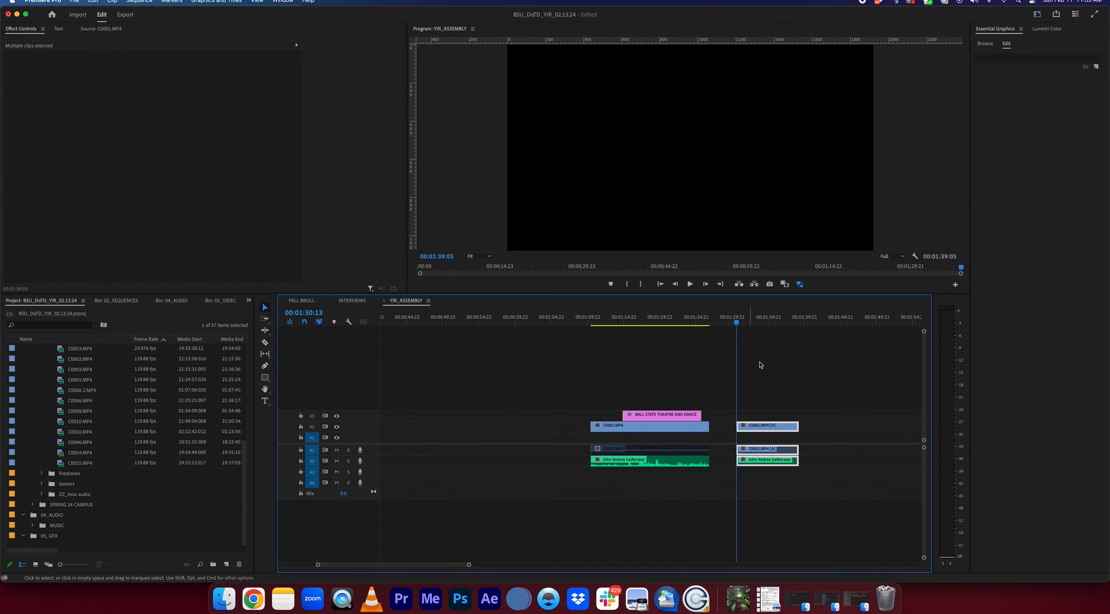
Unlink the pasted C0001.MP4 clip's video from its audio and disable the camera audio
click(739, 438)
click(792, 455)
right_click(785, 453)
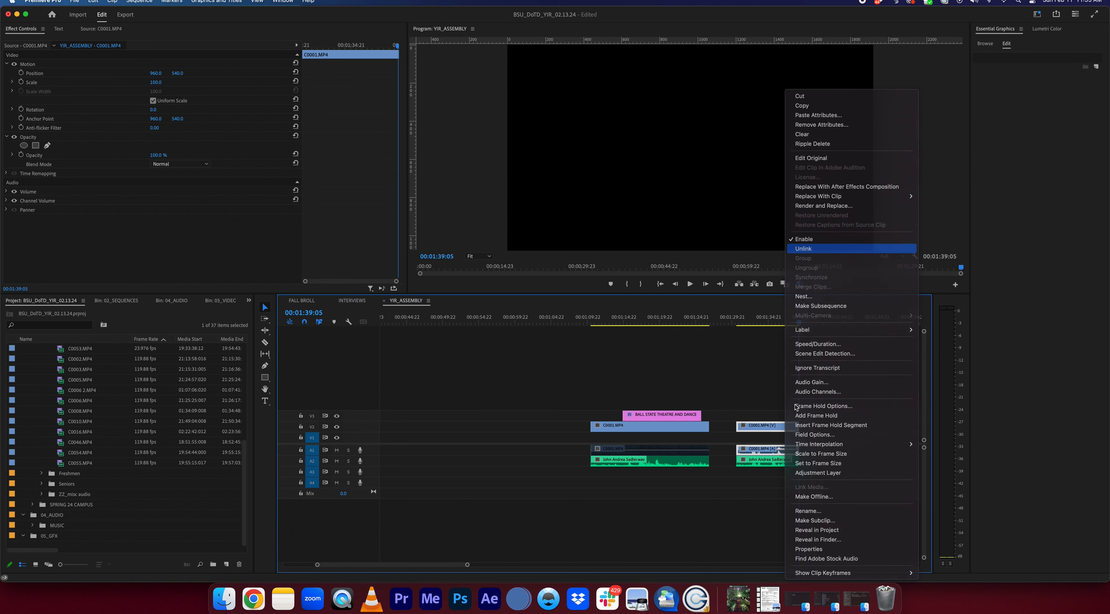
click(814, 250)
right_click(787, 450)
click(817, 340)
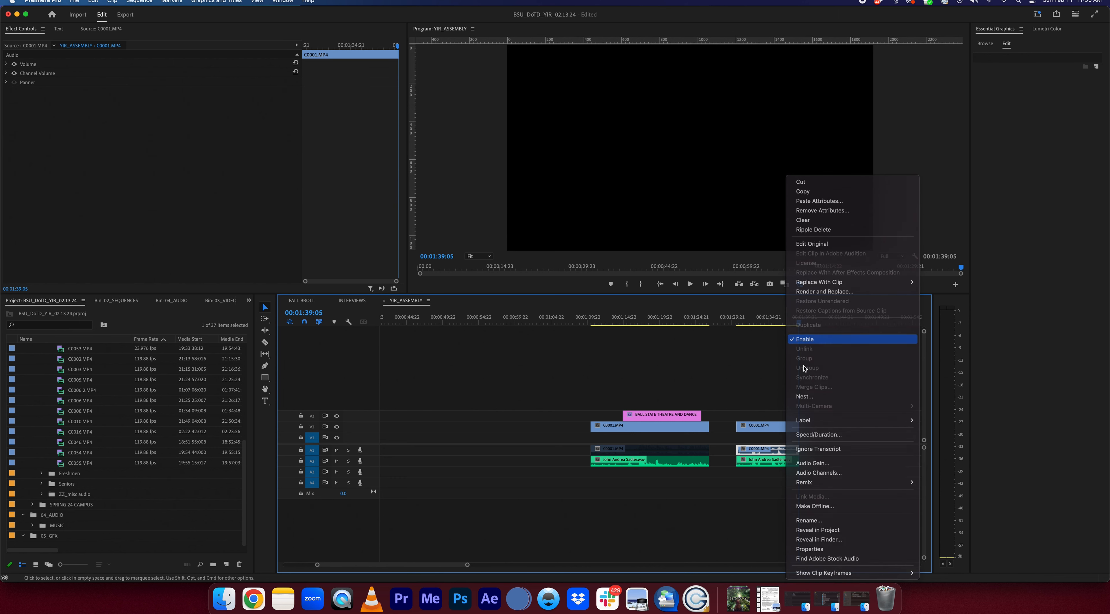
Ripple delete the gap between the two interview clips and check the cut with the playhead
click(722, 429)
scroll(723, 429, down, 3)
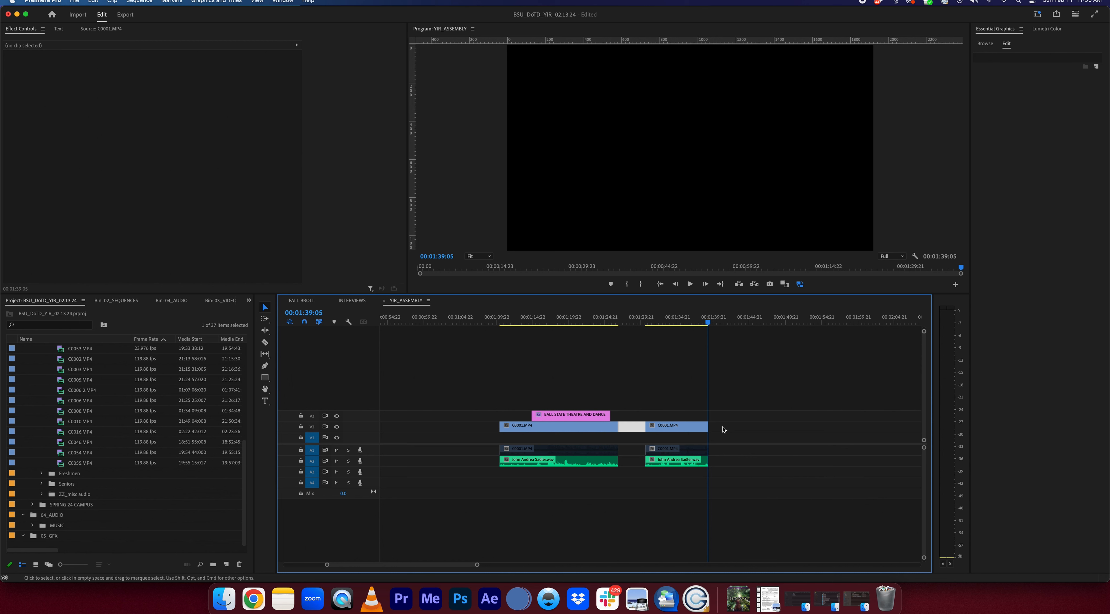
right_click(631, 429)
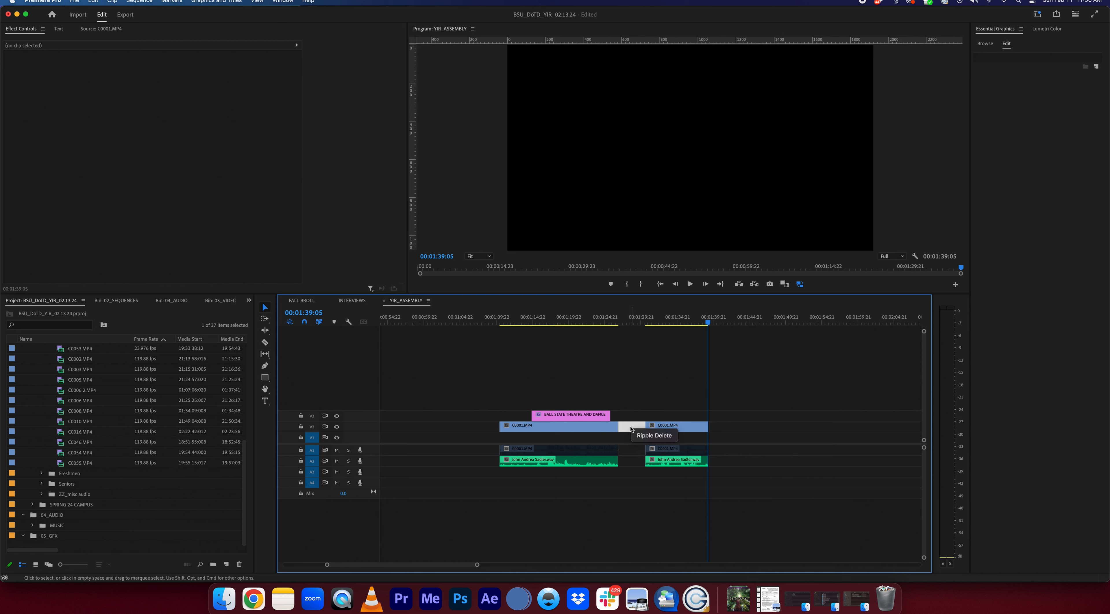
click(654, 435)
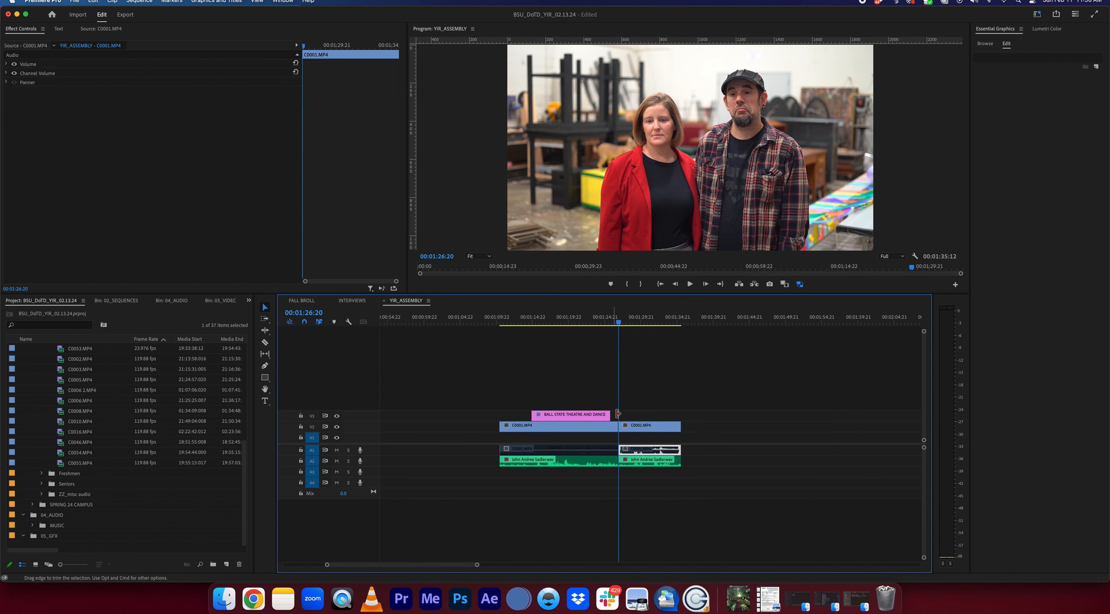
drag(620, 323, 616, 324)
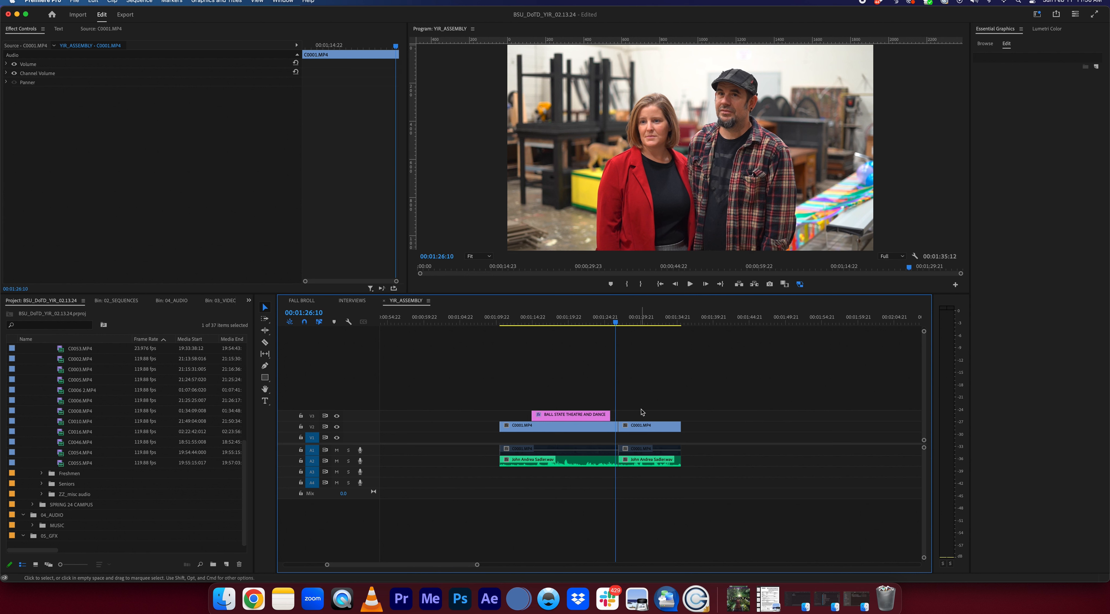
Move the second interview clip group away from the first and ripple delete the gap between them, doing this twice
drag(642, 427, 708, 436)
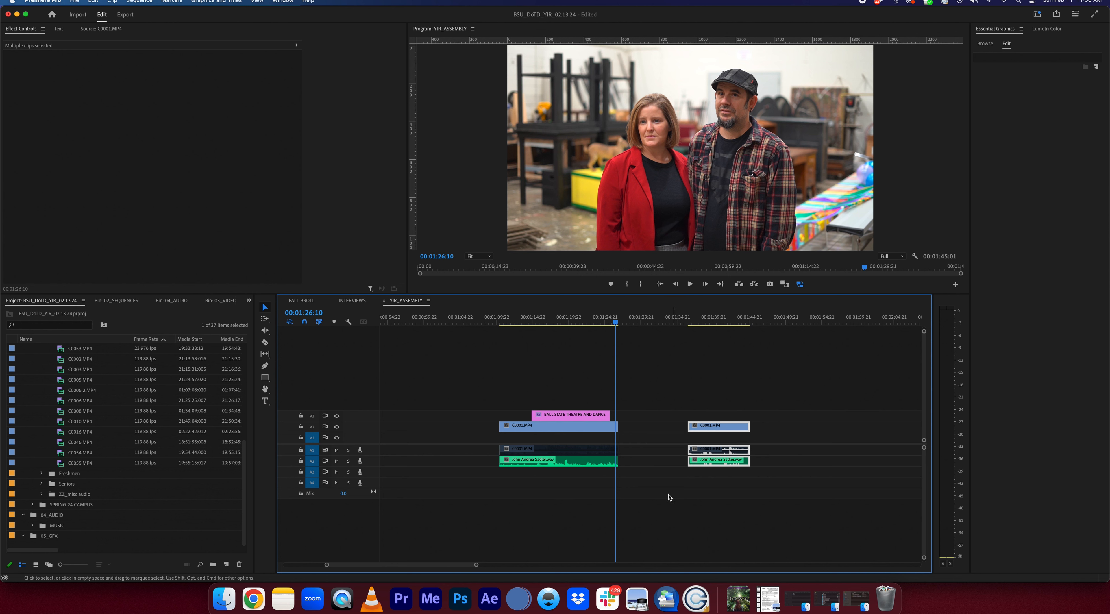
right_click(654, 431)
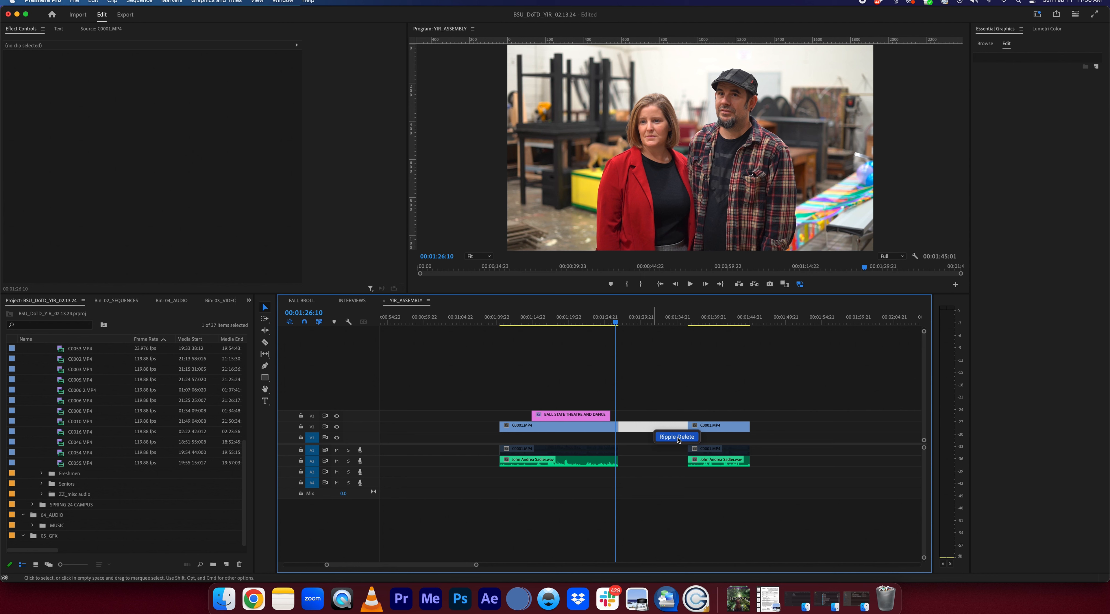
click(676, 437)
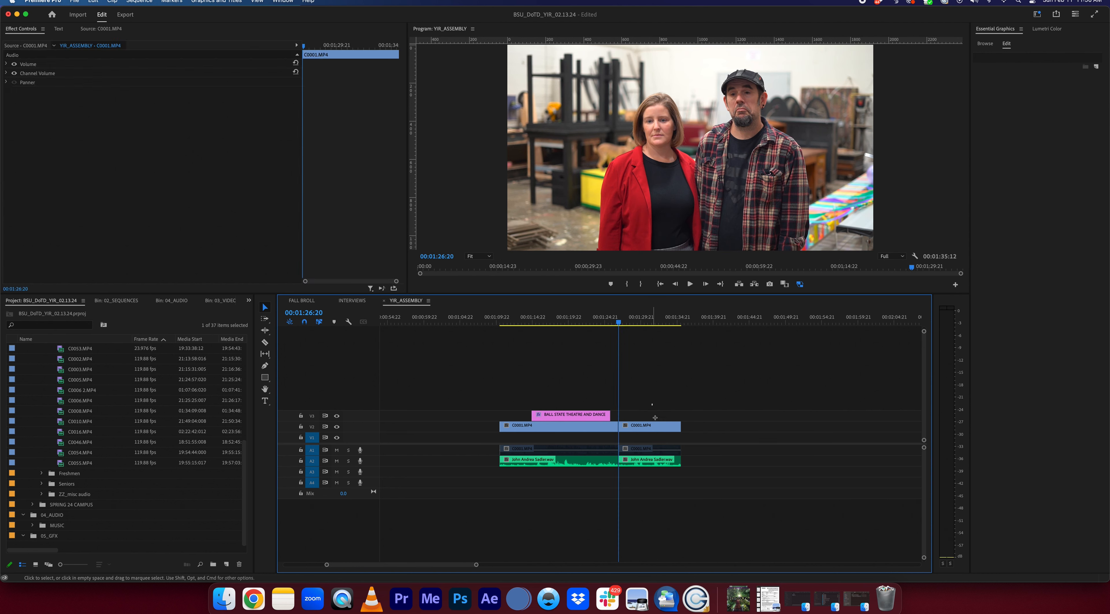
click(657, 436)
key(super+z)
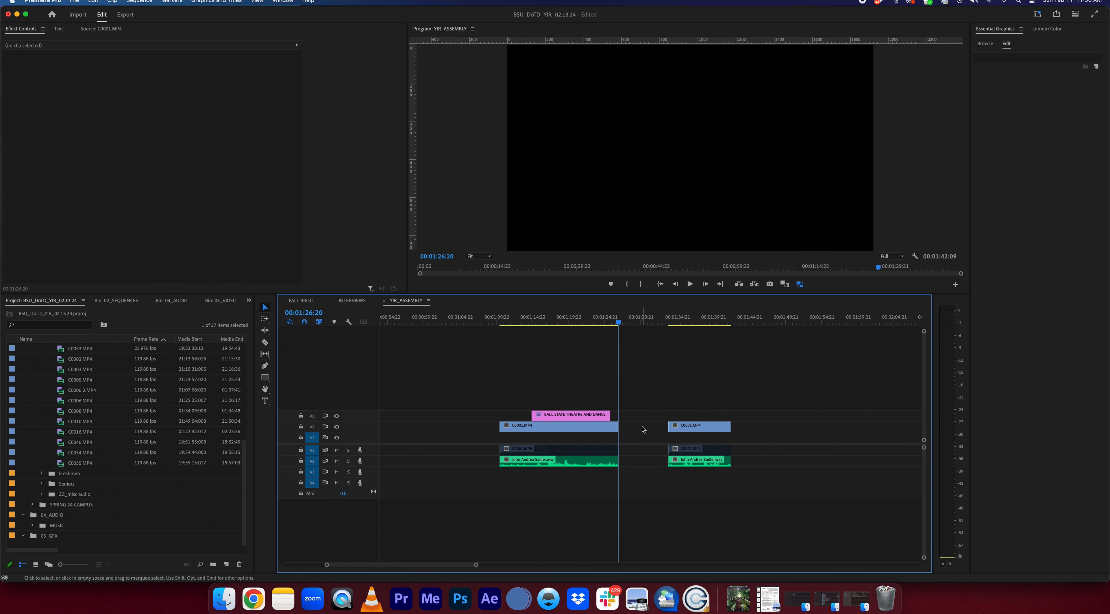
right_click(643, 430)
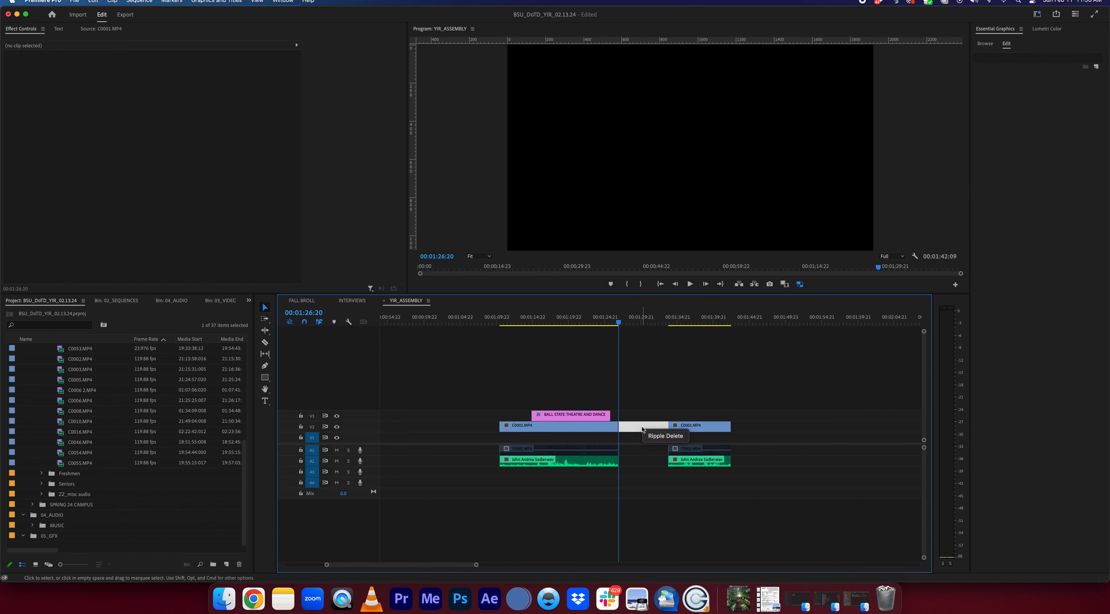
click(663, 436)
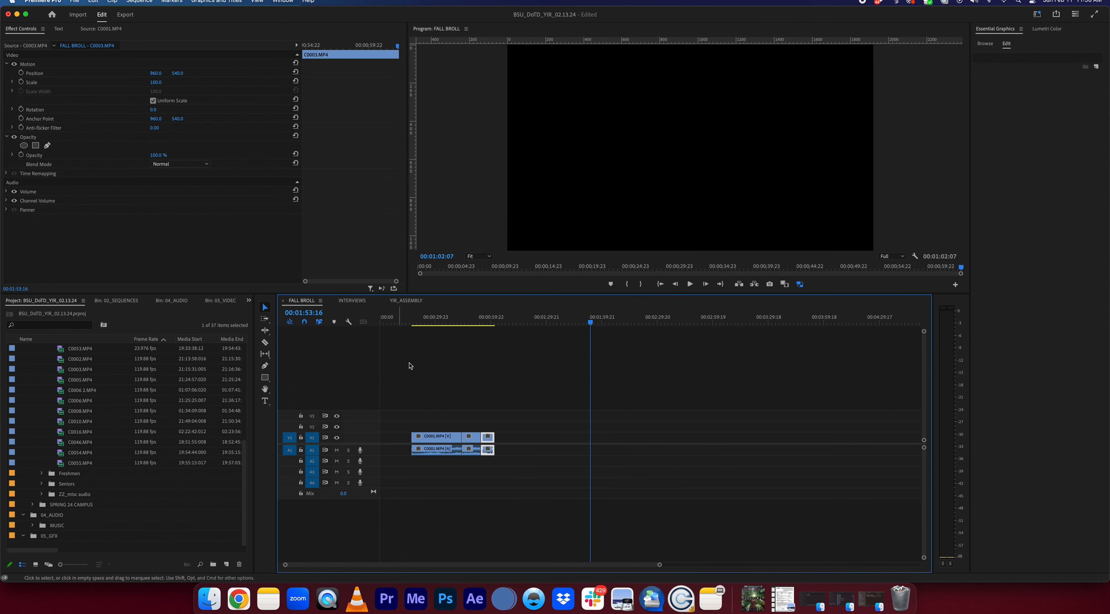
Copy the C0003.MP4 Emens Auditorium shot from FALL BROLL and paste it into YIR_ASSEMBLY after the interviews, at about 00:01:39
drag(452, 327, 434, 327)
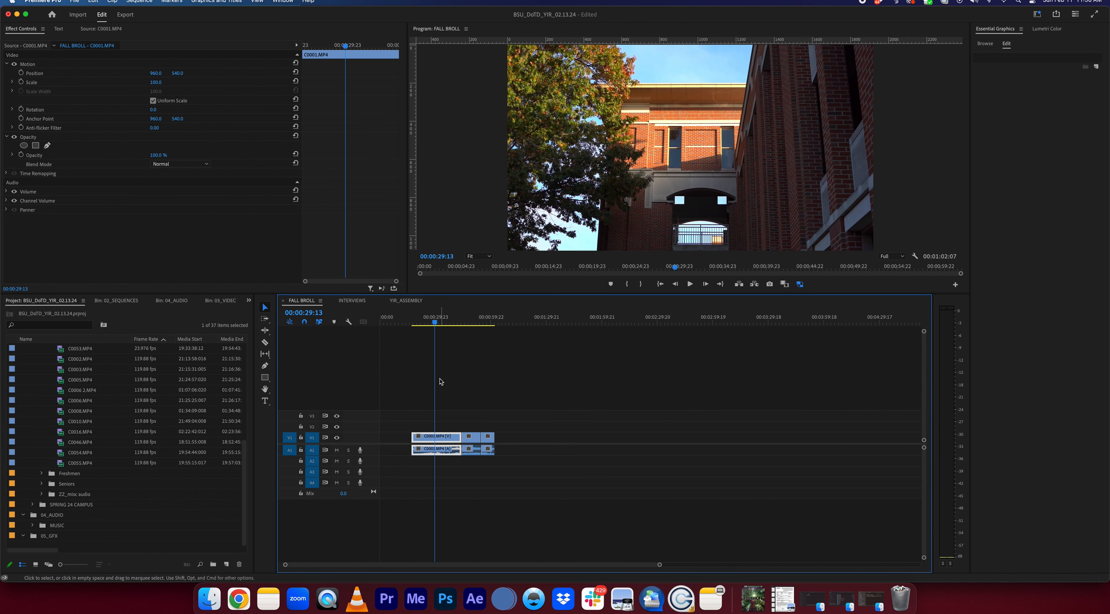
click(477, 324)
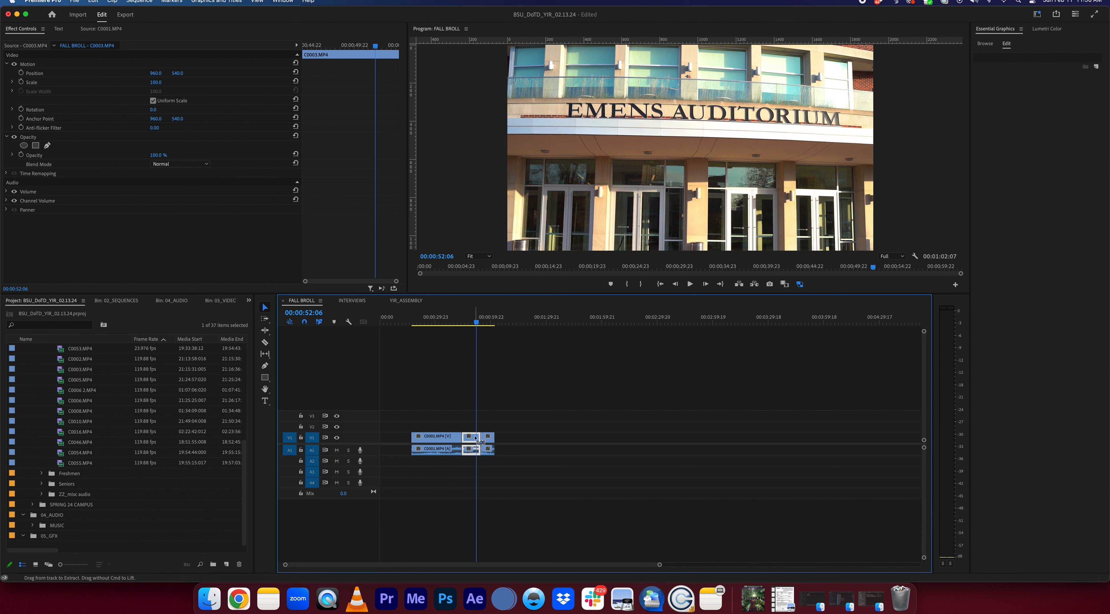
click(405, 301)
click(711, 319)
key(Down)
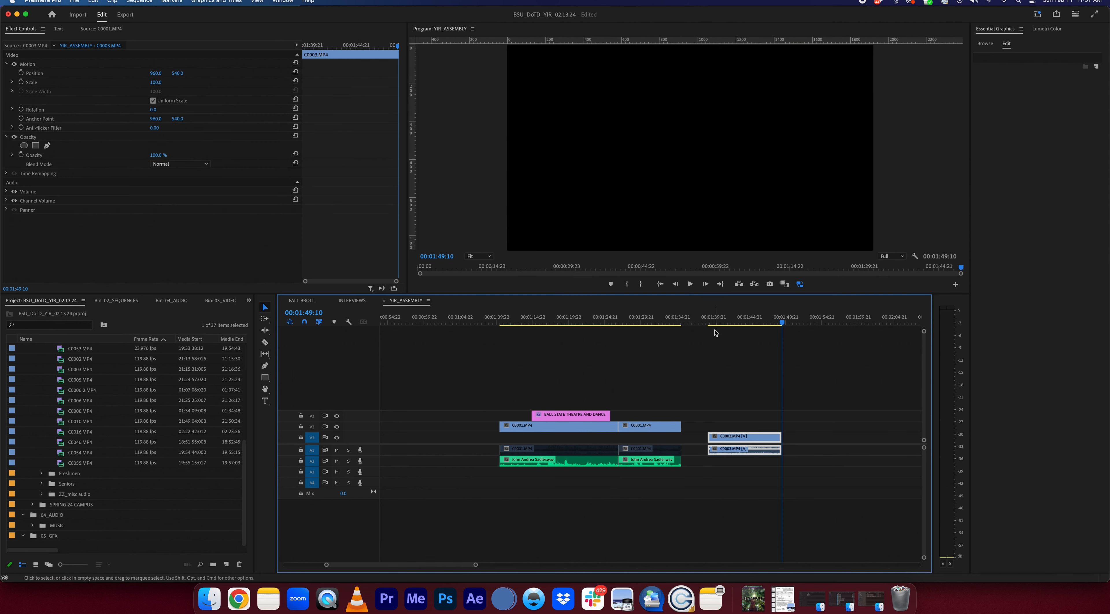
Move the Emens Auditorium clip to V3 above the second interview clip, aligned with its start, with its audio on A3
drag(716, 321, 710, 321)
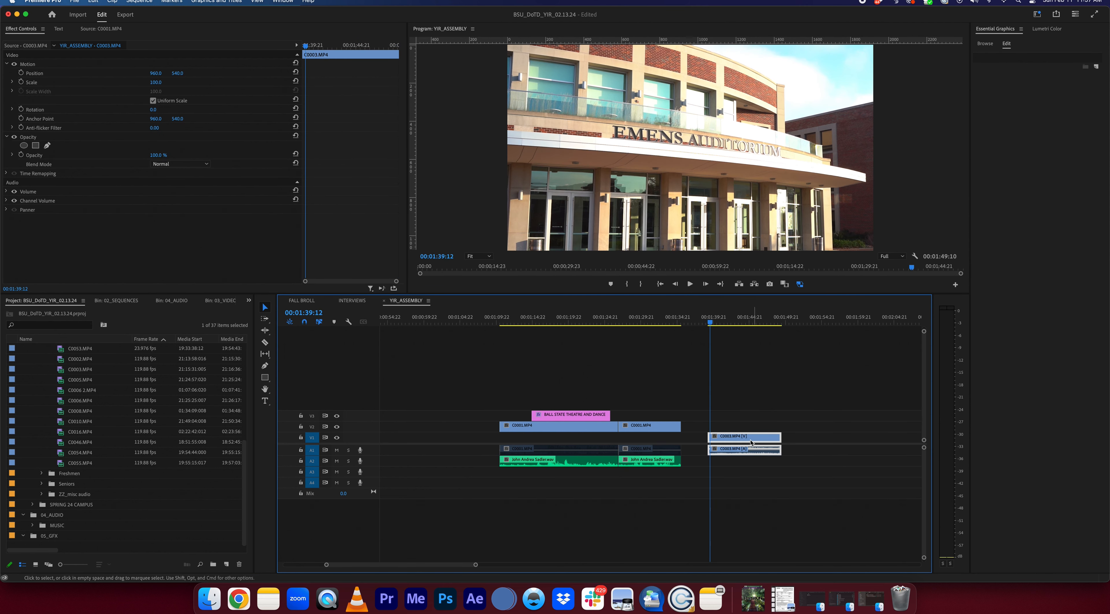
drag(749, 437, 669, 420)
click(728, 463)
click(744, 453)
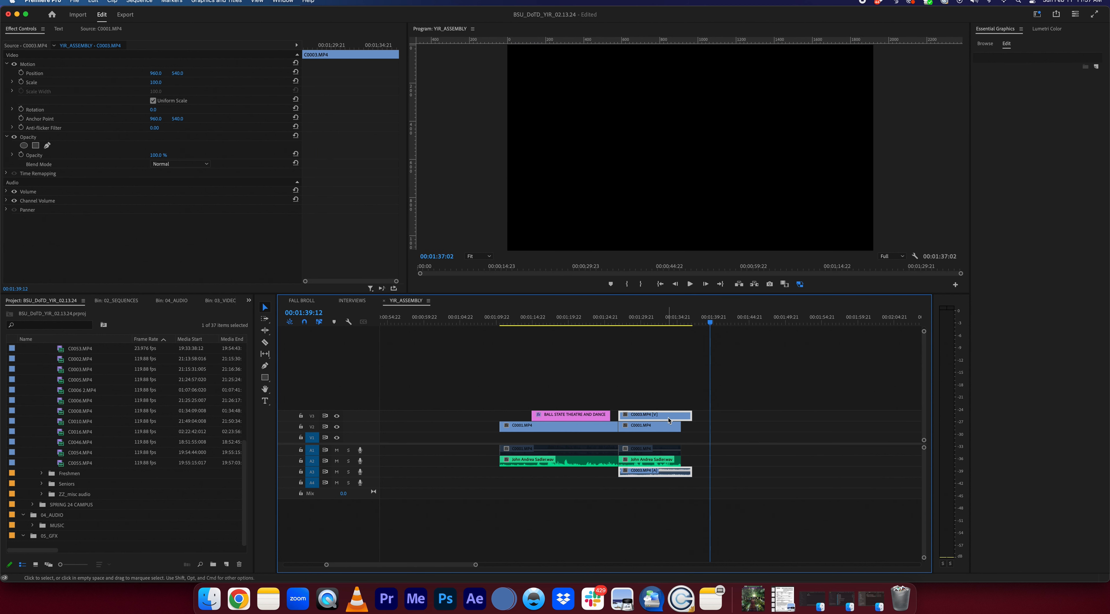
Unlink the Emens Auditorium clip's video and audio, disable its audio on A3, and check that each part selects separately
right_click(669, 420)
click(722, 249)
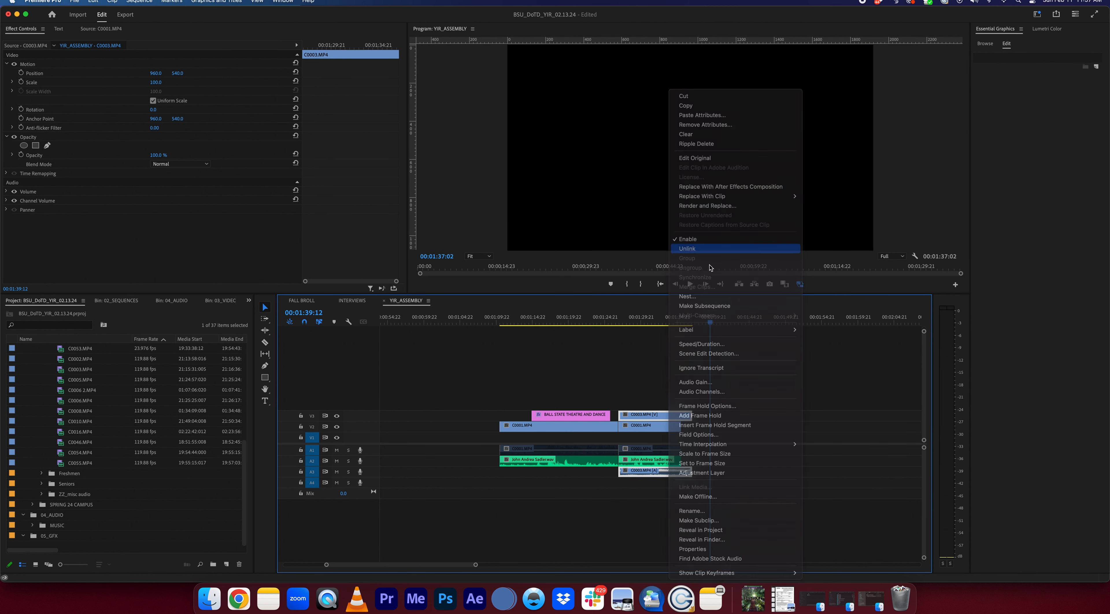
click(671, 475)
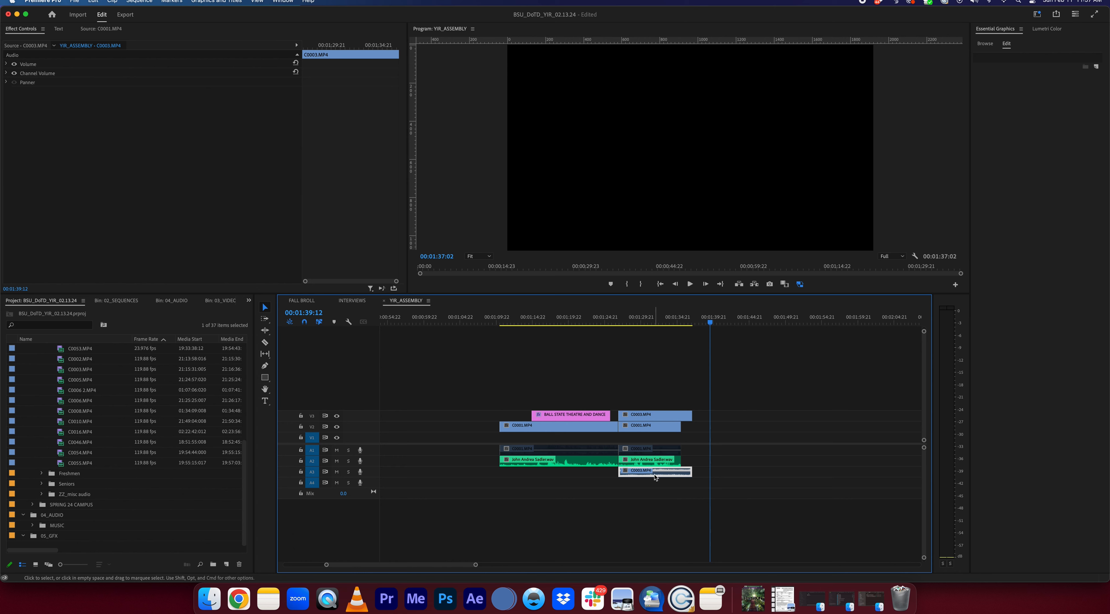
right_click(657, 474)
mouse_move(660, 323)
mouse_down()
mouse_move(624, 329)
mouse_move(650, 330)
mouse_up()
click(666, 472)
click(666, 416)
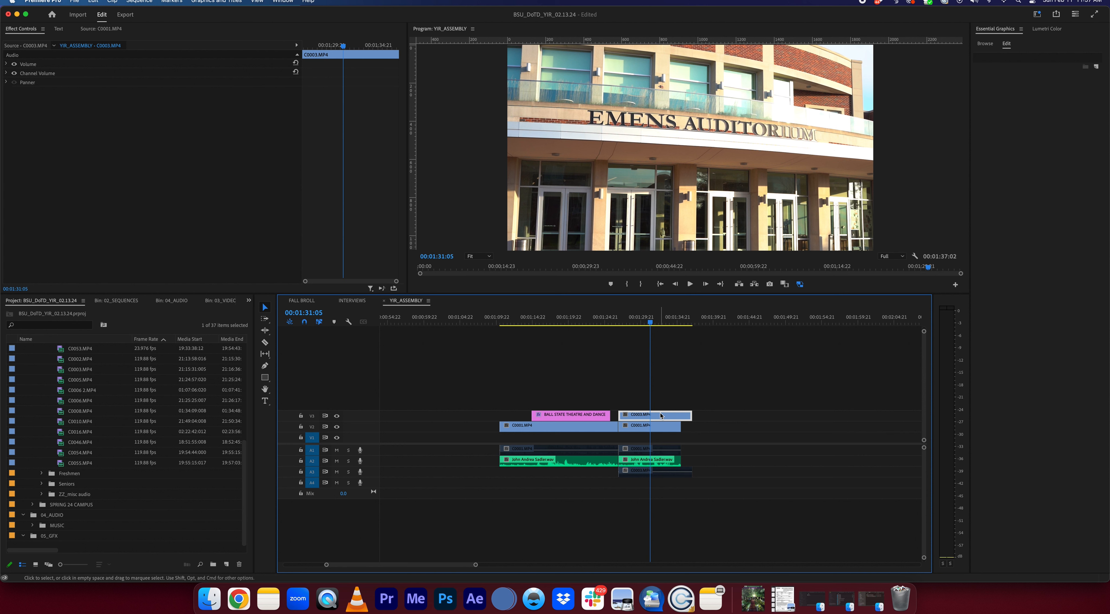
click(659, 474)
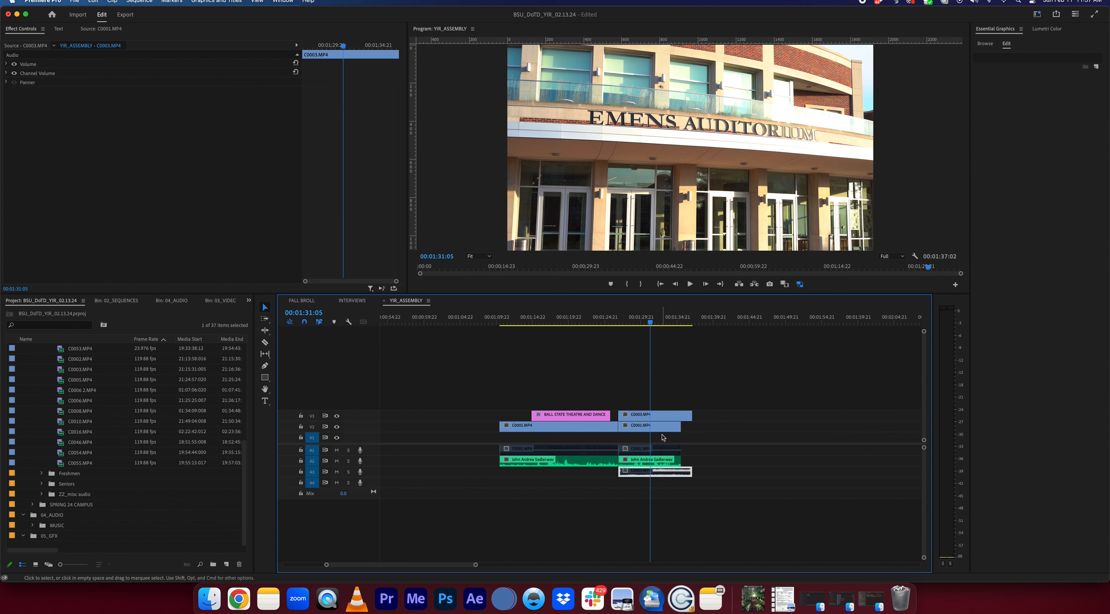
click(665, 419)
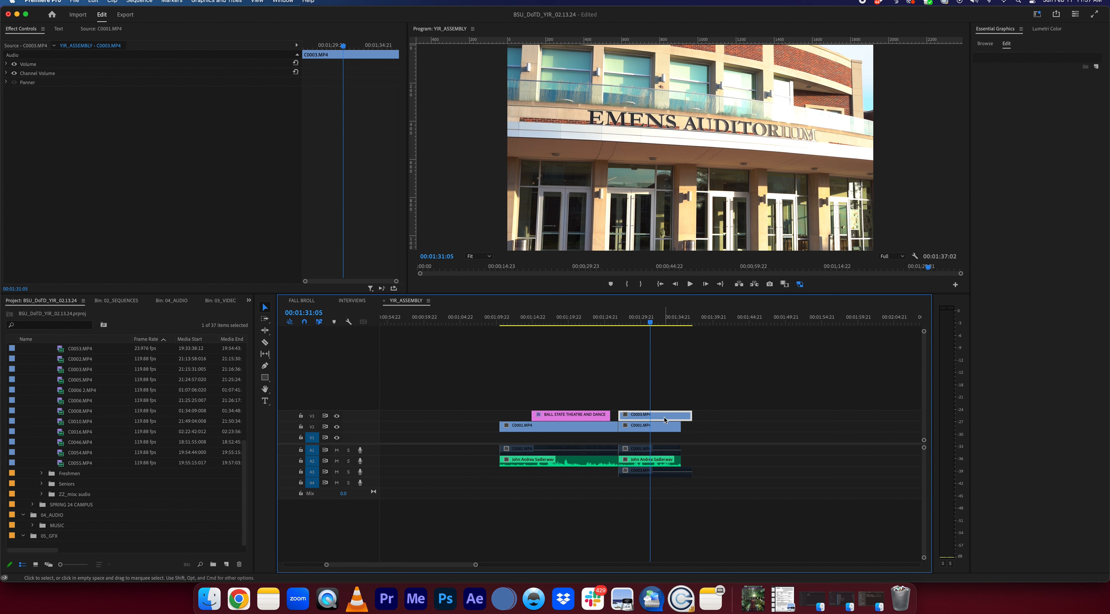
Relink the Emens Auditorium clip's video and audio, and test the link by moving the clip away and back to its start position
shift+click(662, 475)
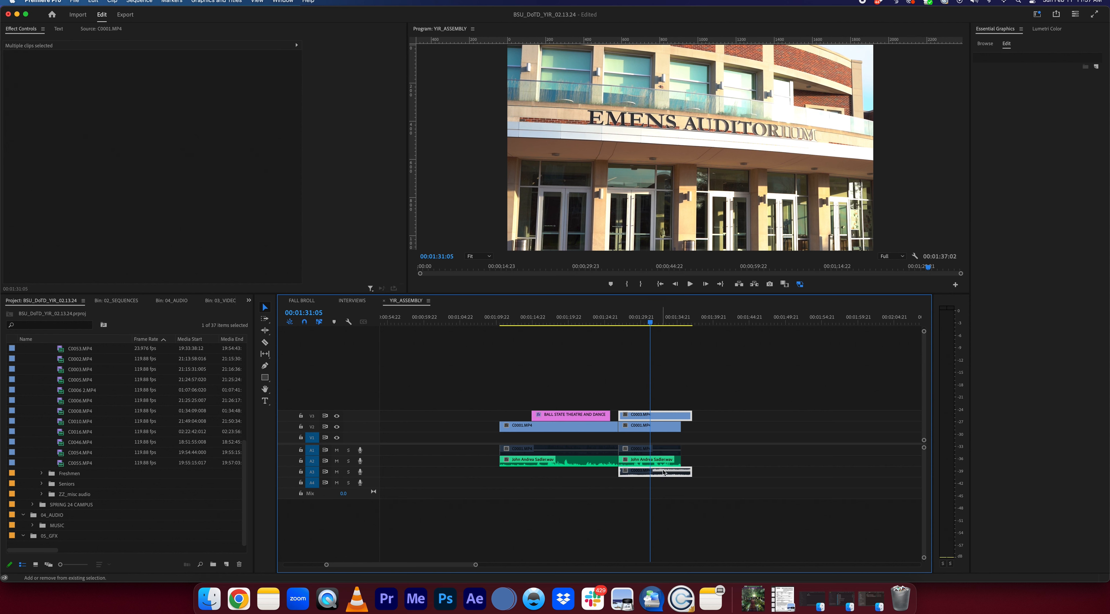
right_click(668, 474)
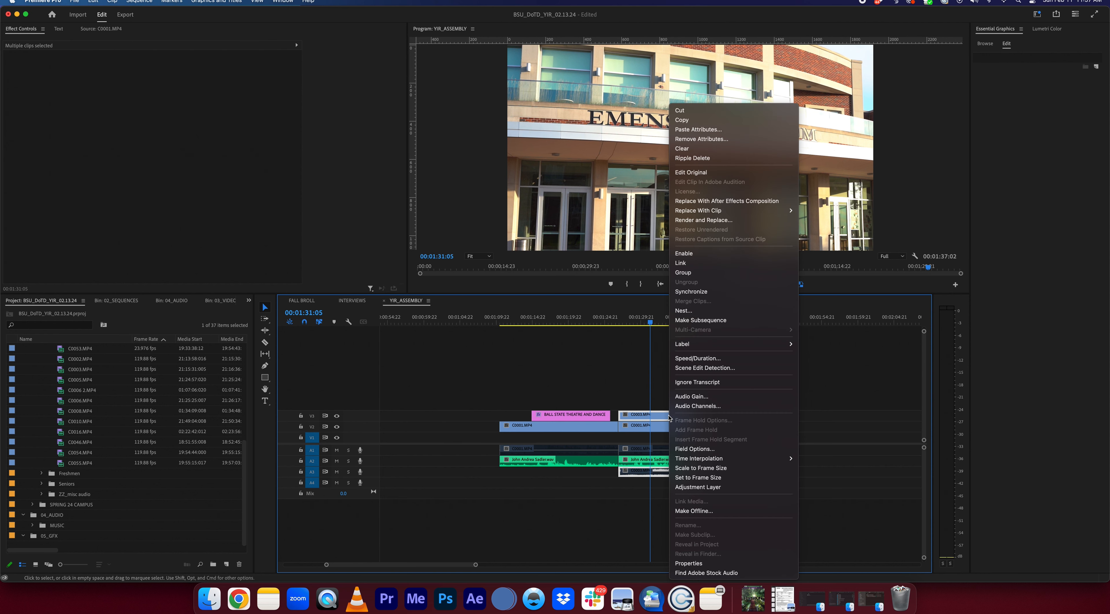
click(713, 263)
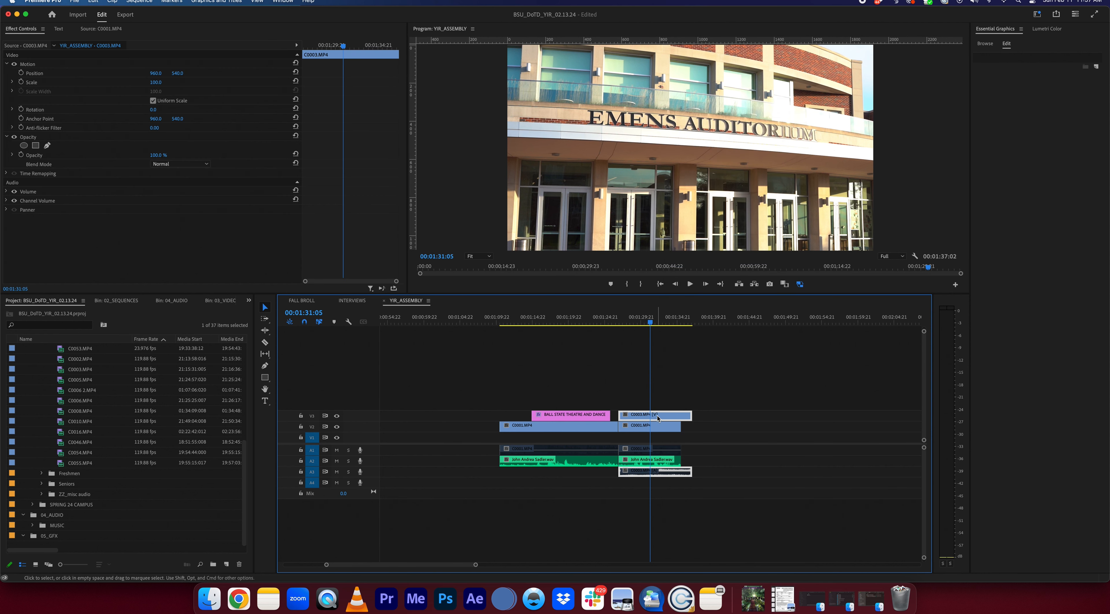
drag(658, 418, 728, 423)
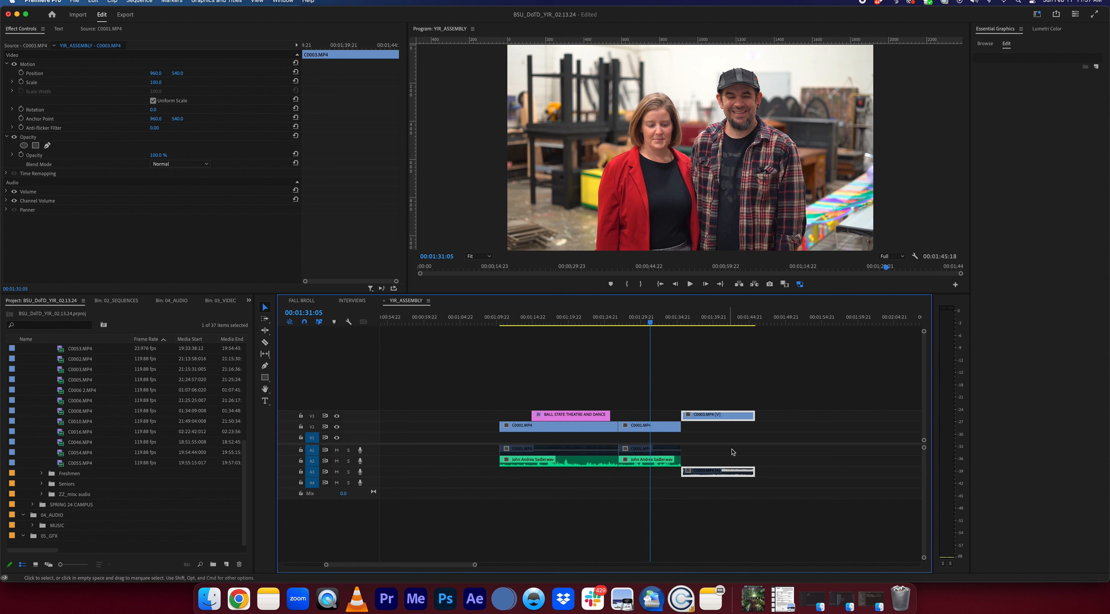
drag(744, 418, 681, 416)
Play YIR_ASSEMBLY across the cut between the two interview clips, starting just before the Emens Auditorium shot
click(610, 324)
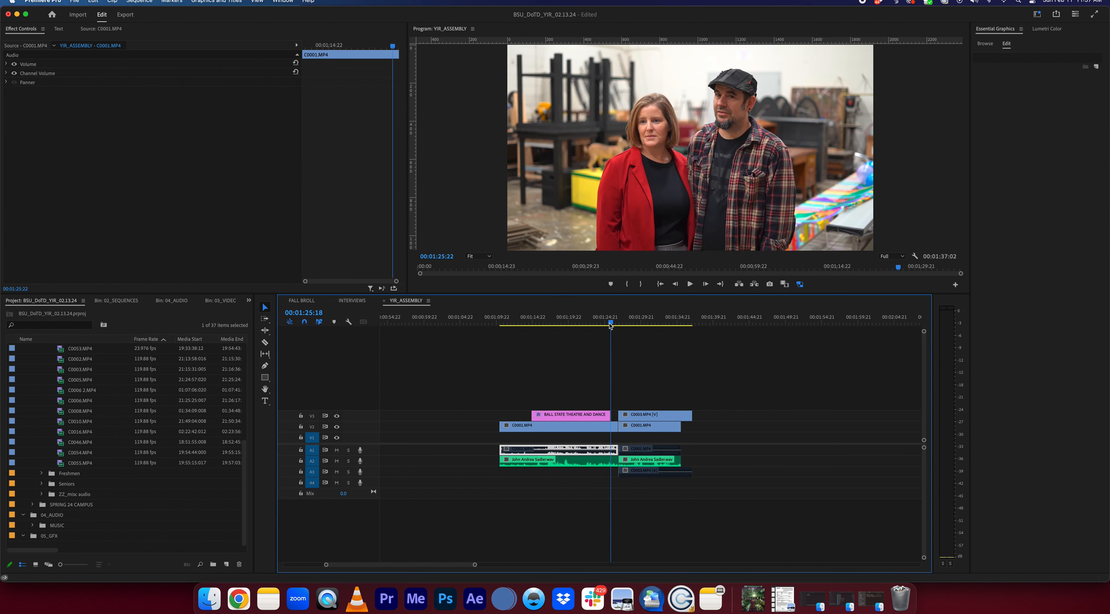
key(space)
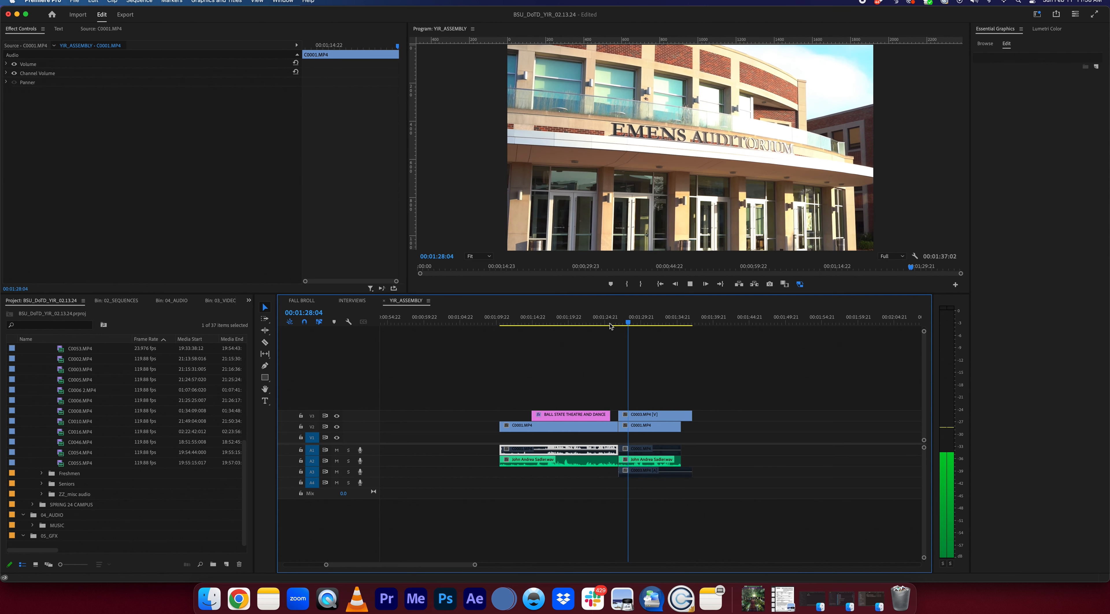
key(space)
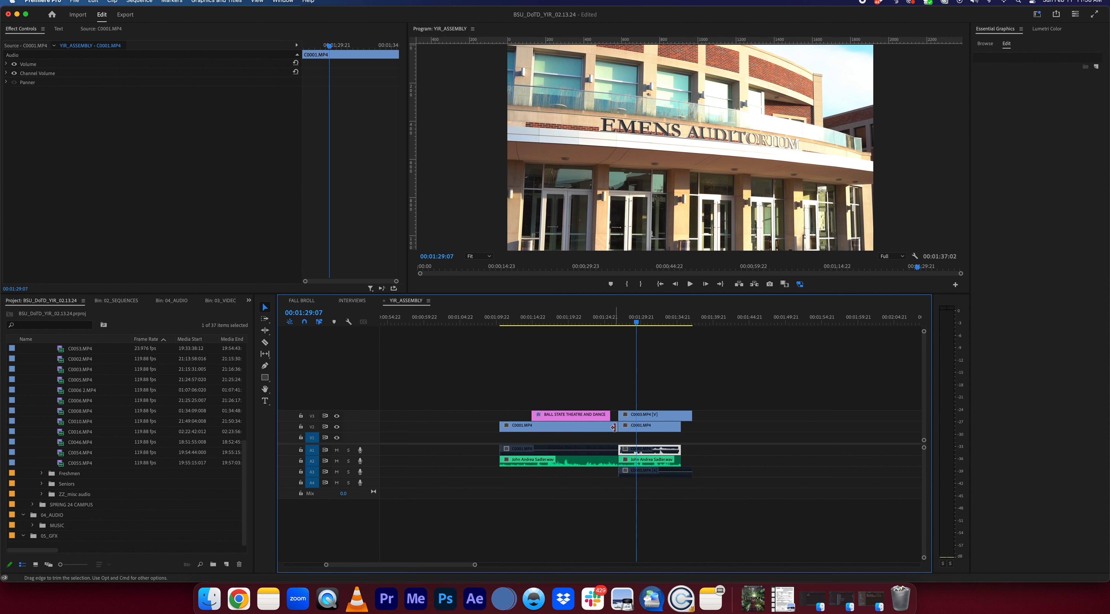
key(equal)
key(equal)
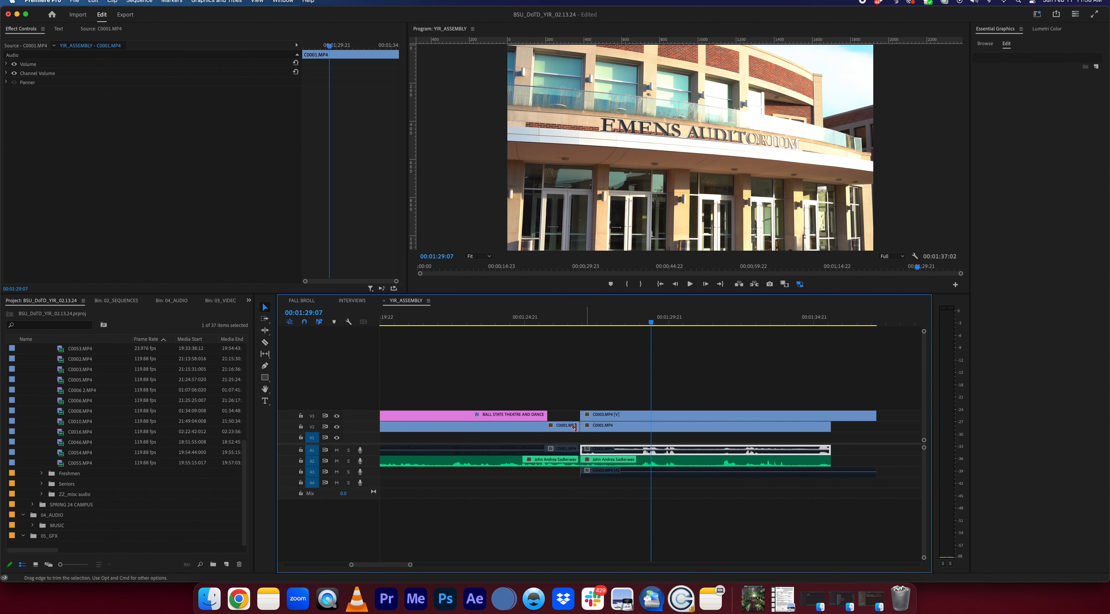
key(minus)
key(minus)
Shift the Emens Auditorium clip off the interview cut, play the uncovered cut, then realign the clip and play the covered version
drag(650, 420, 685, 421)
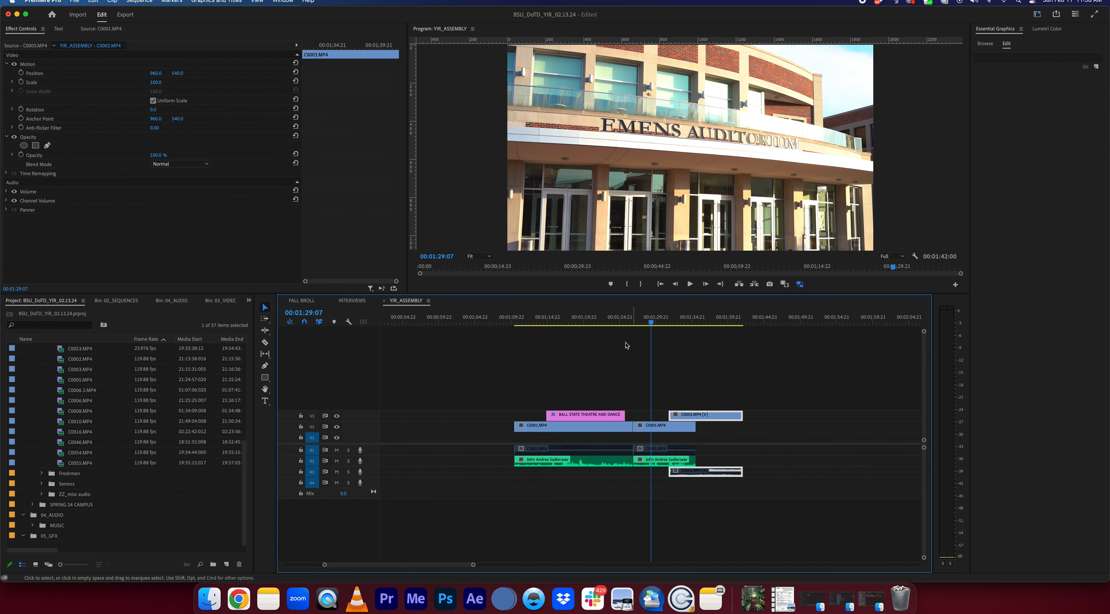
click(628, 321)
click(630, 321)
key(XF86AudioRaiseVolume)
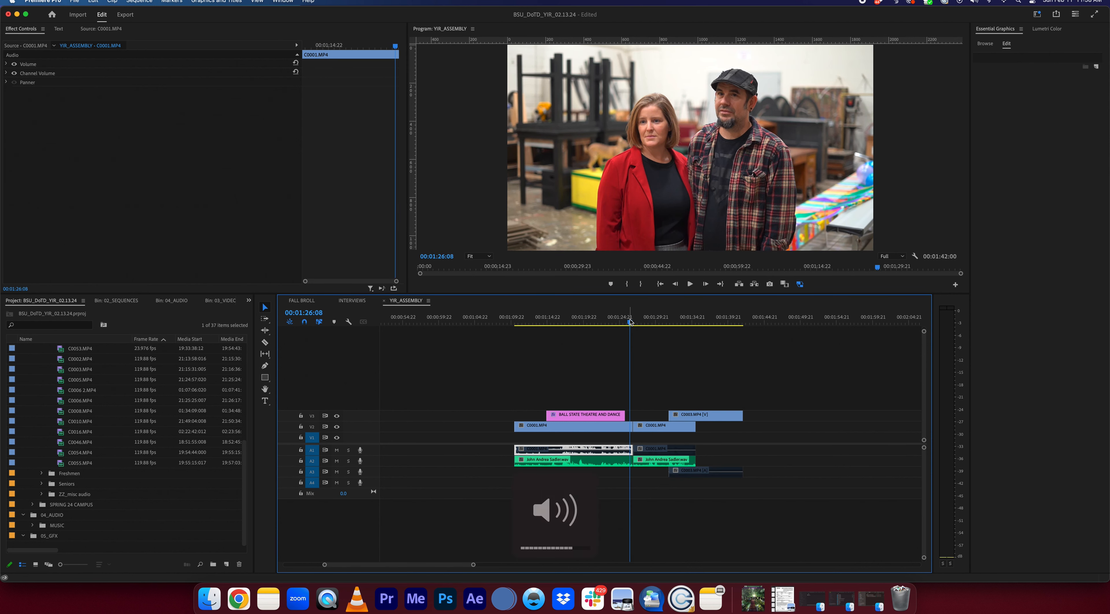
key(XF86AudioMute)
key(space)
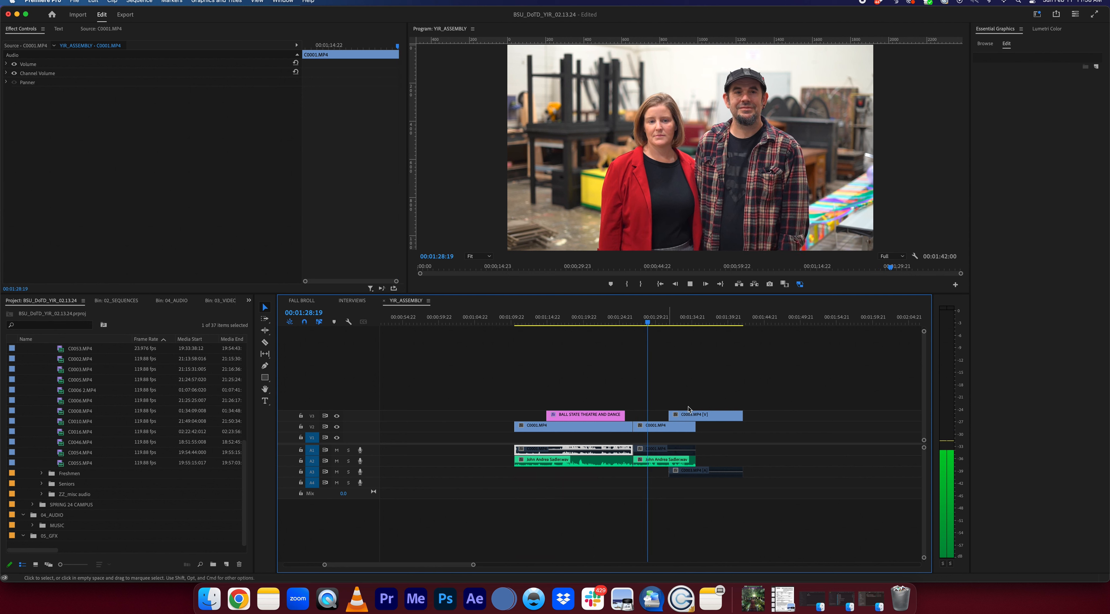
key(space)
click(697, 413)
drag(698, 415, 662, 415)
click(629, 325)
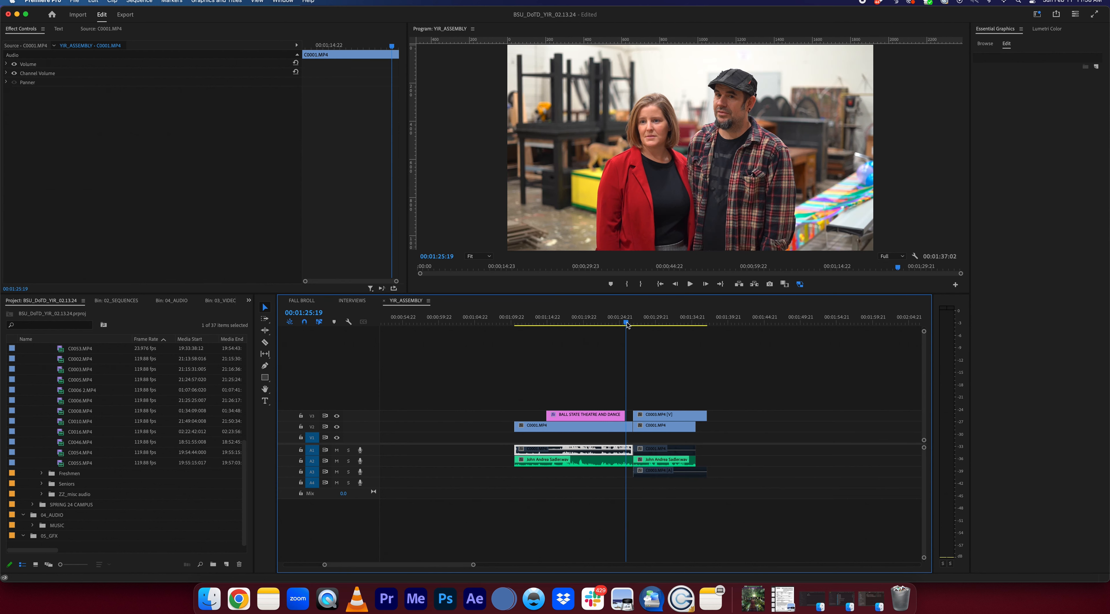
key(space)
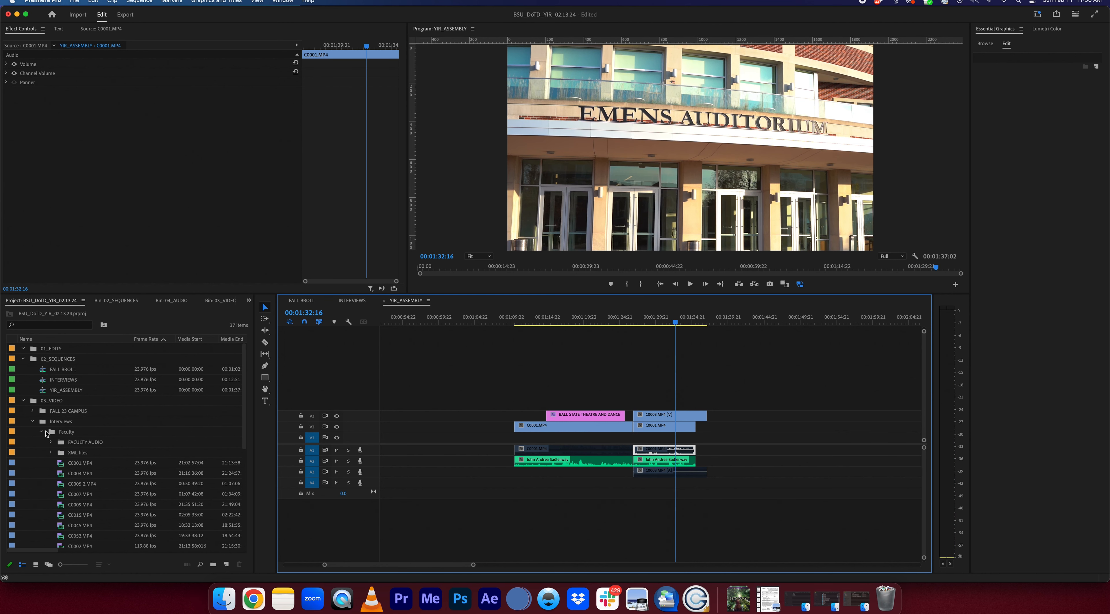
Preview the C0025.MP4 clip from the DAY 1 bin of FALL 23 CAMPUS in the source monitor
click(33, 411)
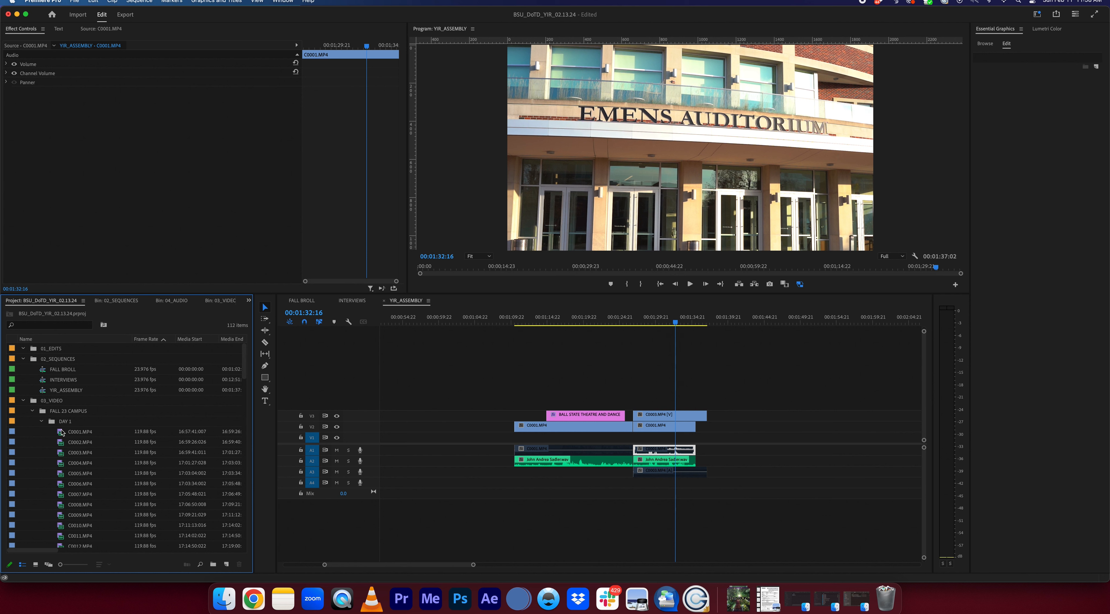
scroll(62, 452, down, 8)
double_click(60, 442)
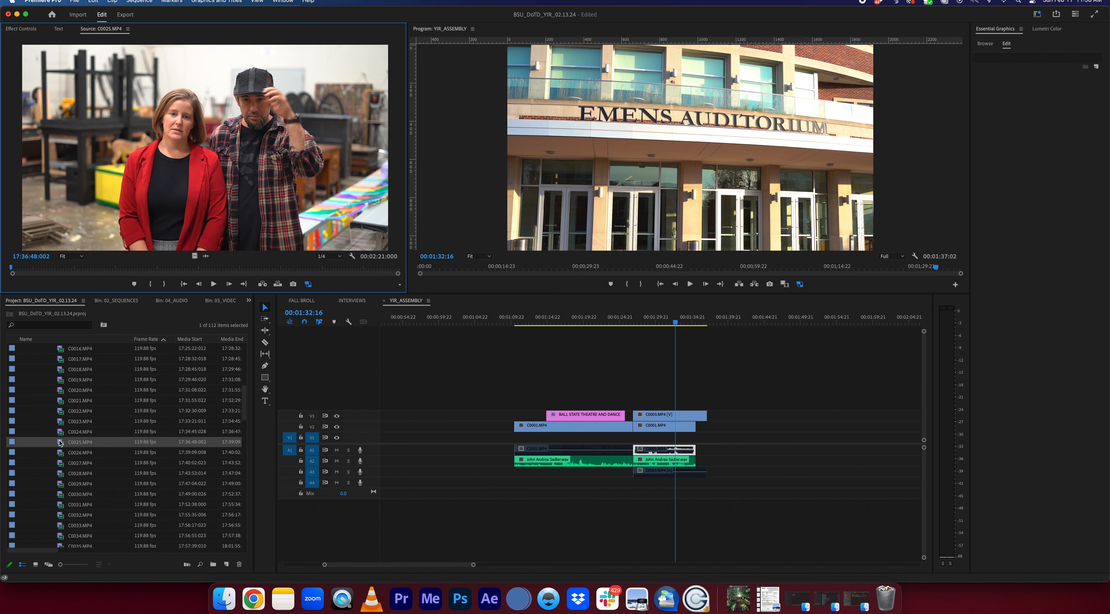
Browse the FALL 23 CAMPUS footage in 03_VIDEO as thumbnails, looking through the DAY 4 Part 1 and DAY 4 Part 2 bins
click(36, 564)
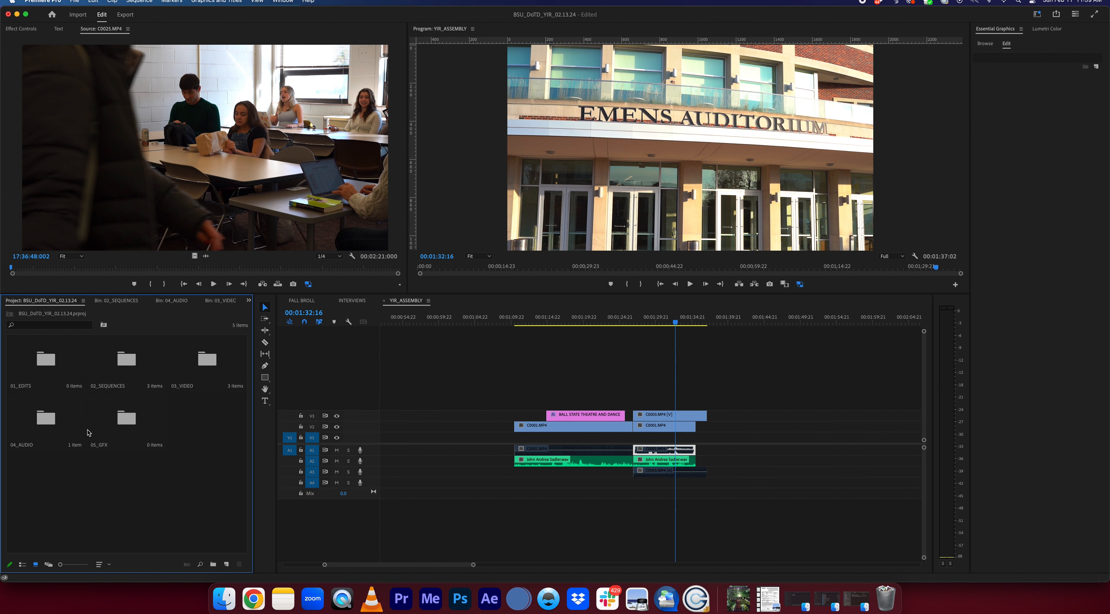
double_click(207, 360)
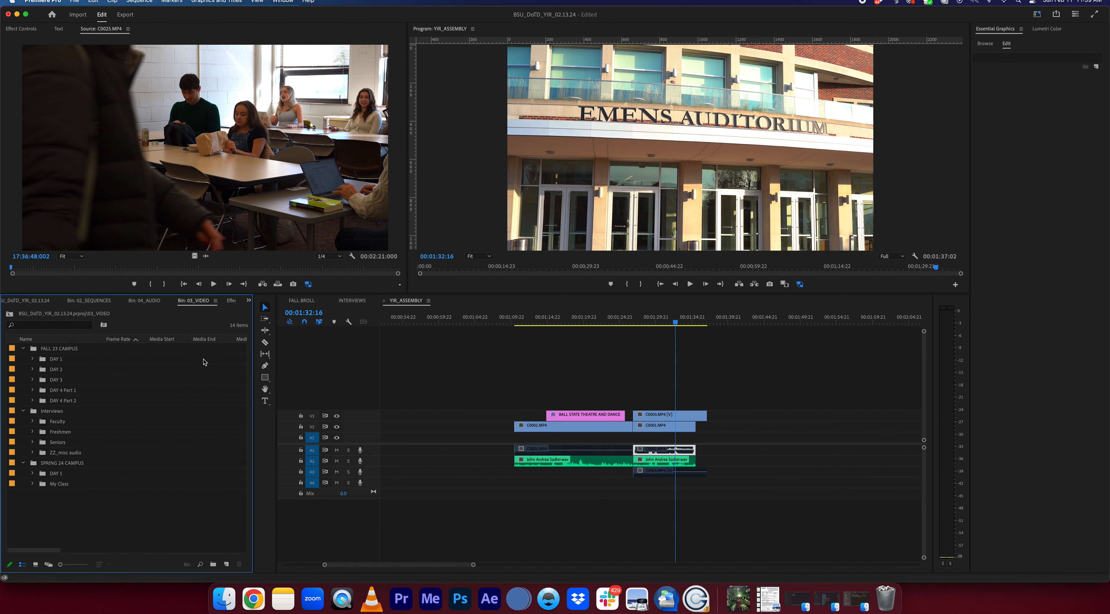
click(36, 564)
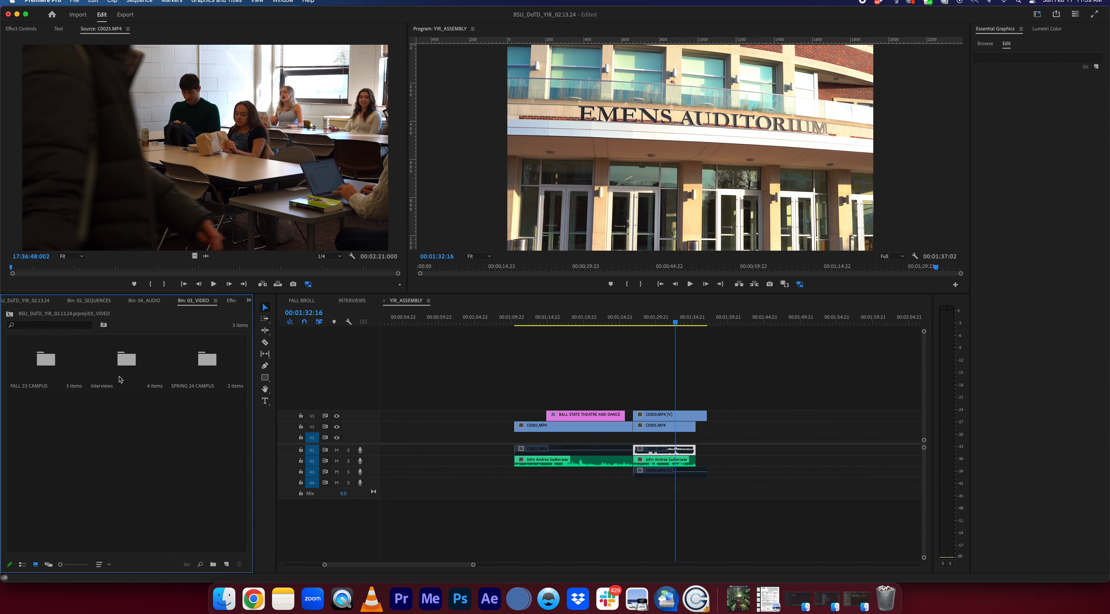
double_click(43, 369)
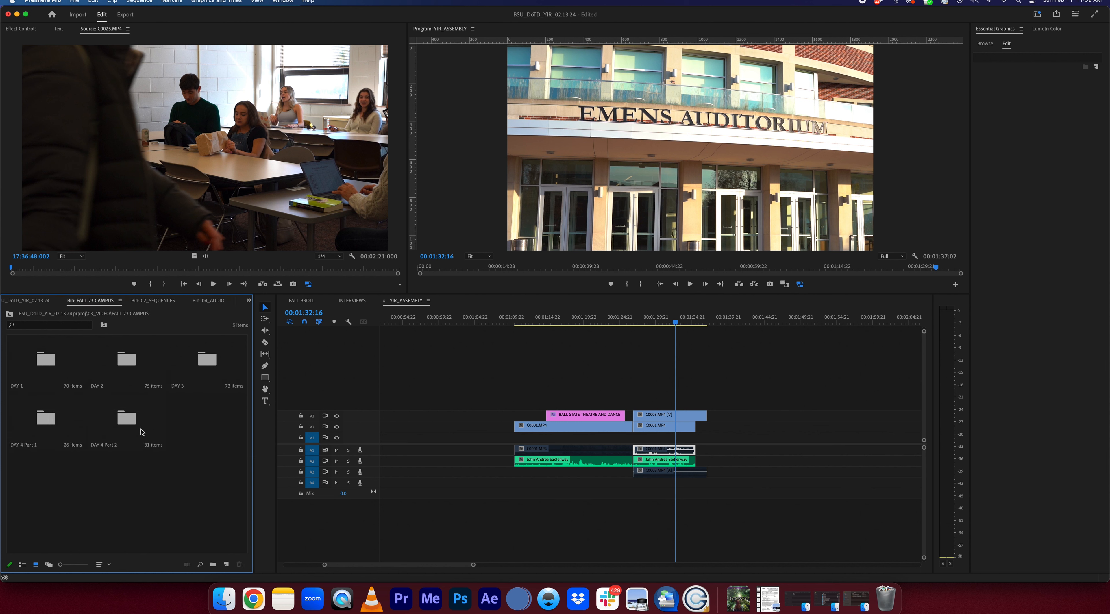
double_click(83, 428)
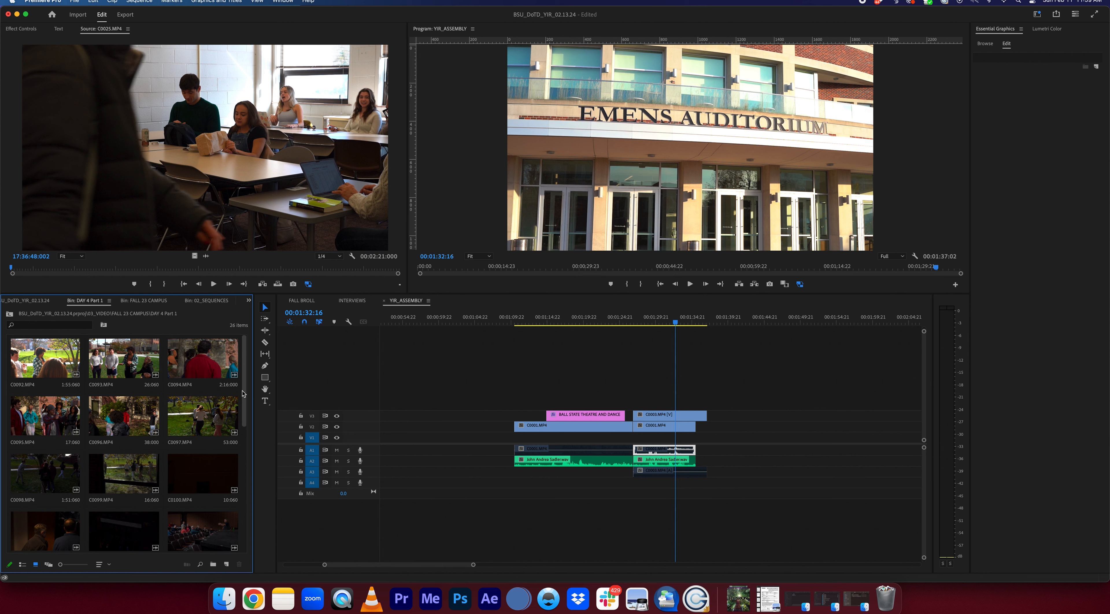
drag(243, 393, 247, 517)
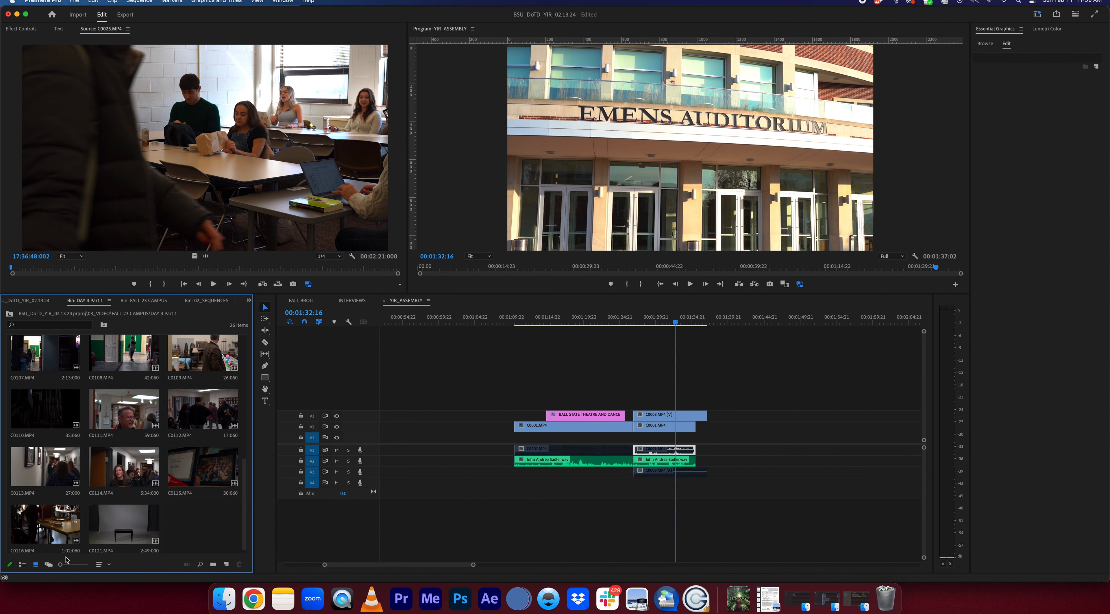
click(9, 314)
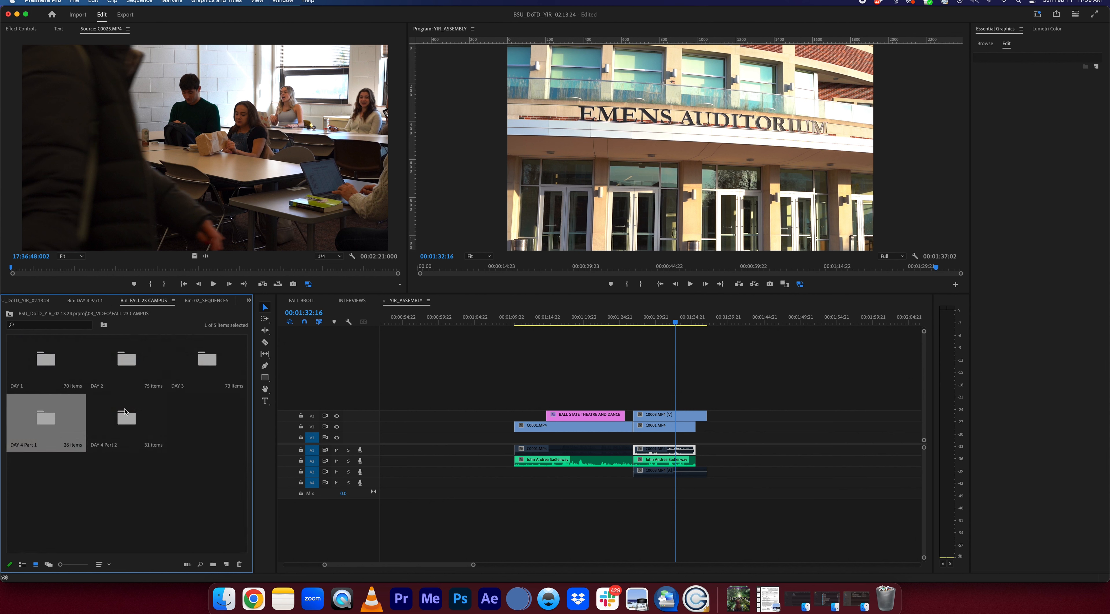
double_click(126, 412)
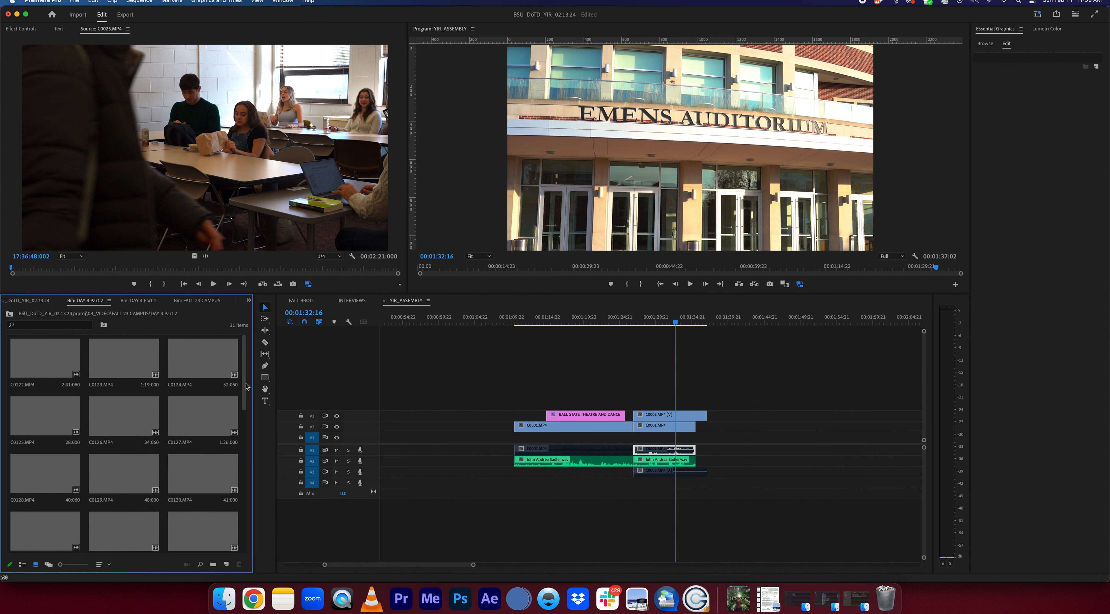
drag(243, 379, 245, 519)
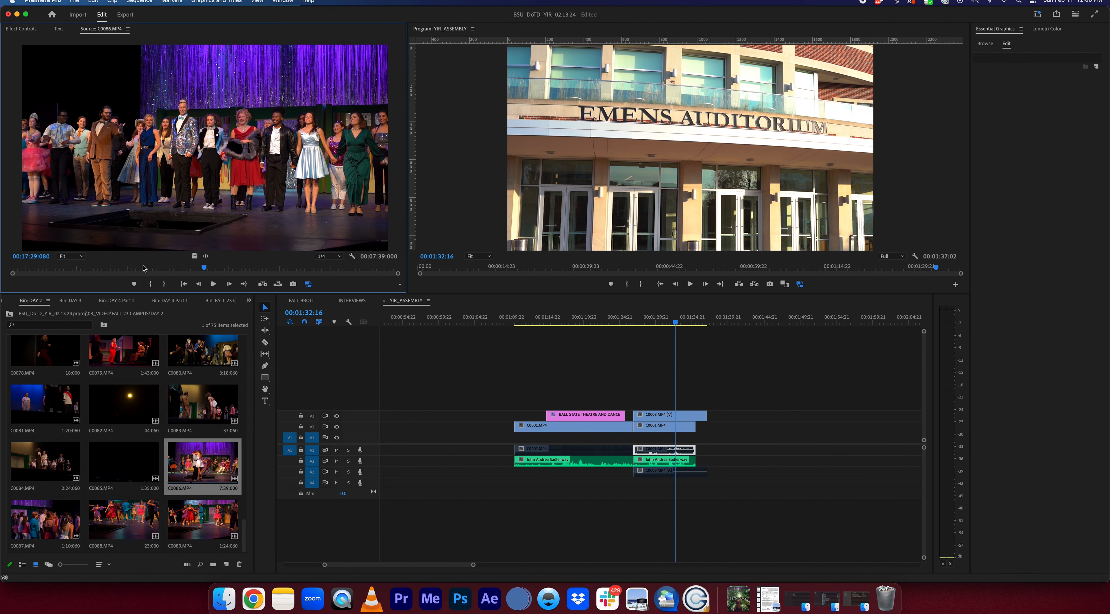
Review C0086.MP4 from the DAY 2 bin, playing parts of the dance numbers and the curtain call
mouse_move(134, 268)
mouse_down()
mouse_move(113, 271)
mouse_move(133, 270)
mouse_up()
key(space)
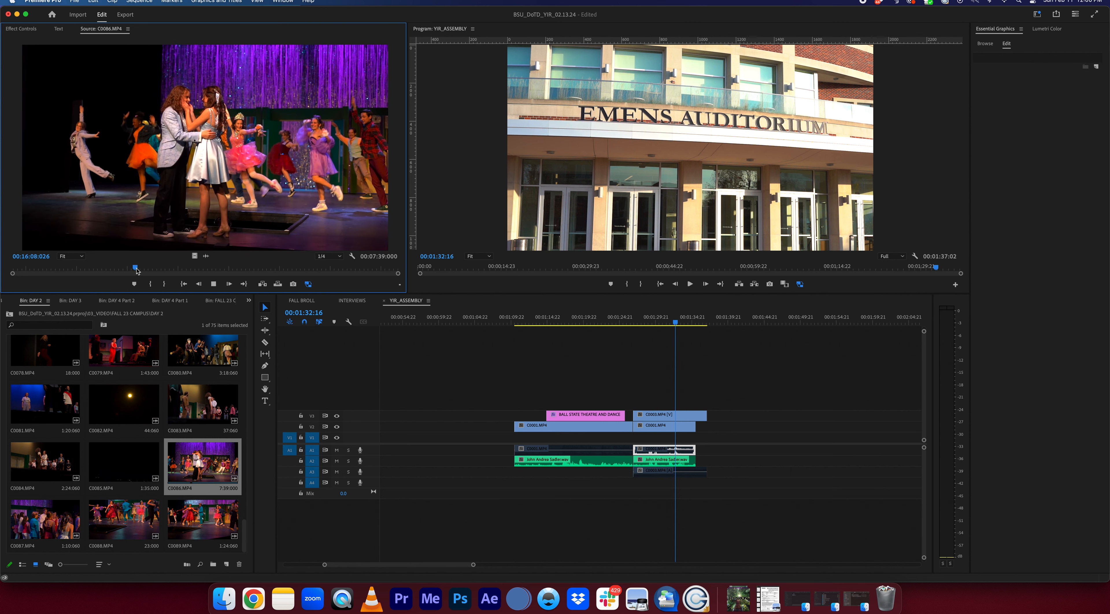
click(114, 270)
key(space)
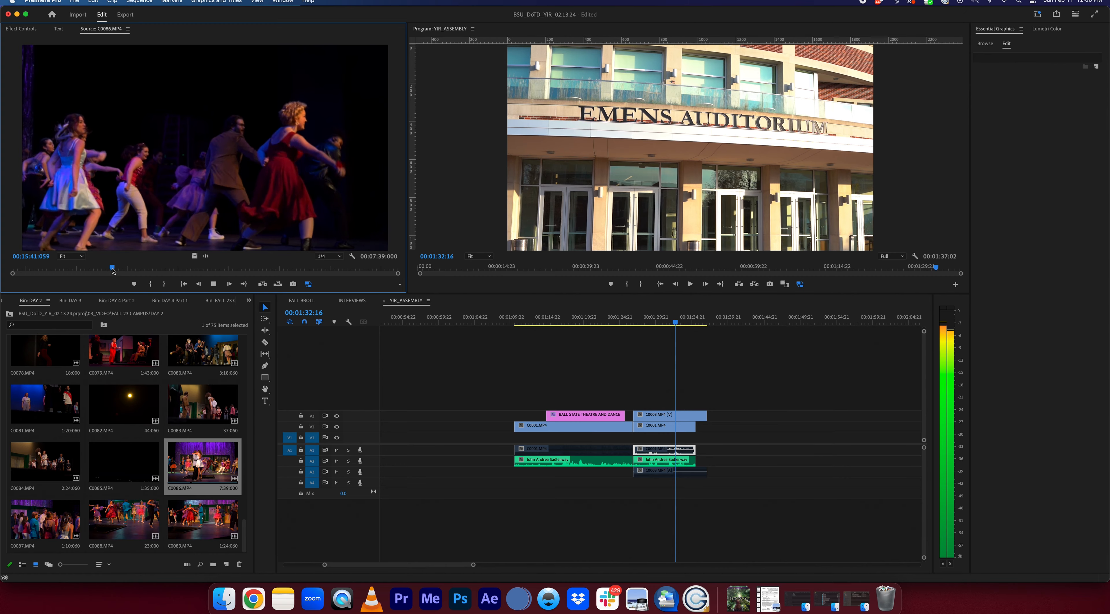
click(201, 270)
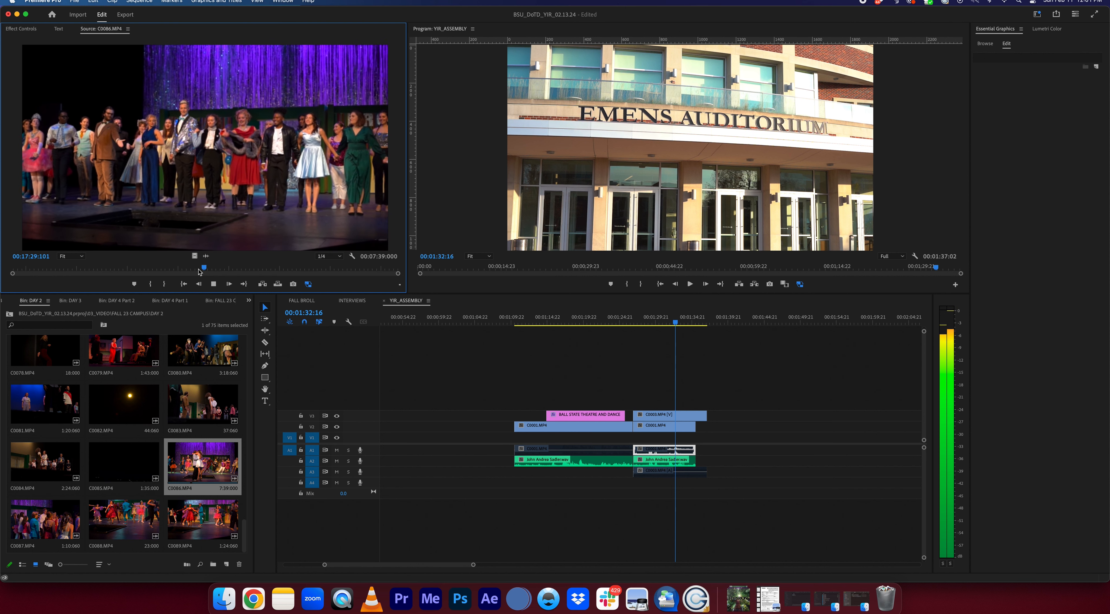
key(space)
Mark the curtain call in C0086.MP4 with an in point at 00:17:24:004 and an out point at 00:17:28:110
click(202, 270)
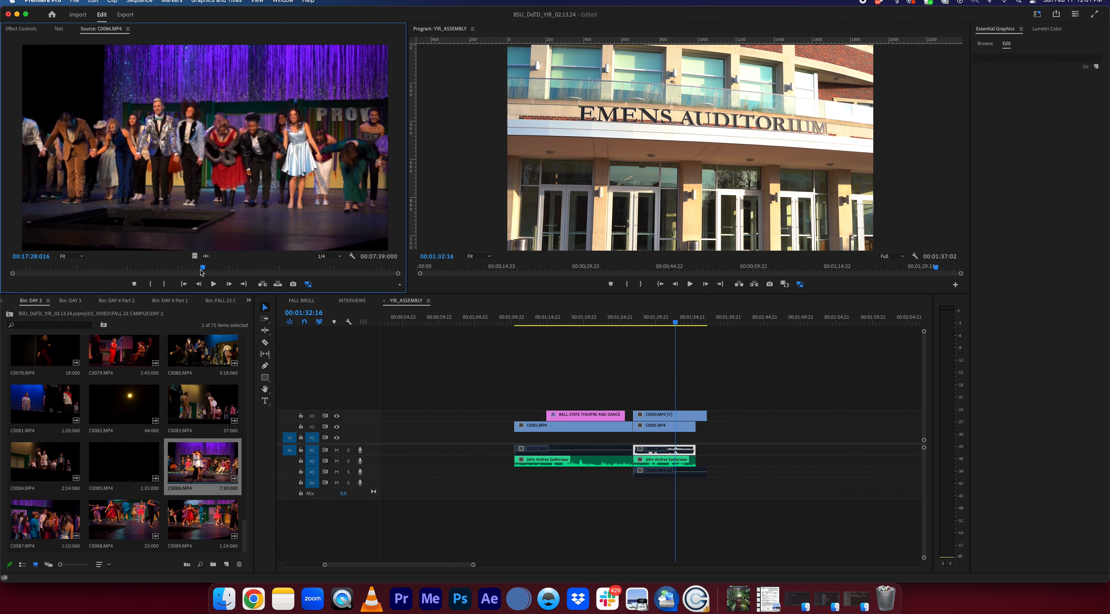
drag(201, 272, 199, 272)
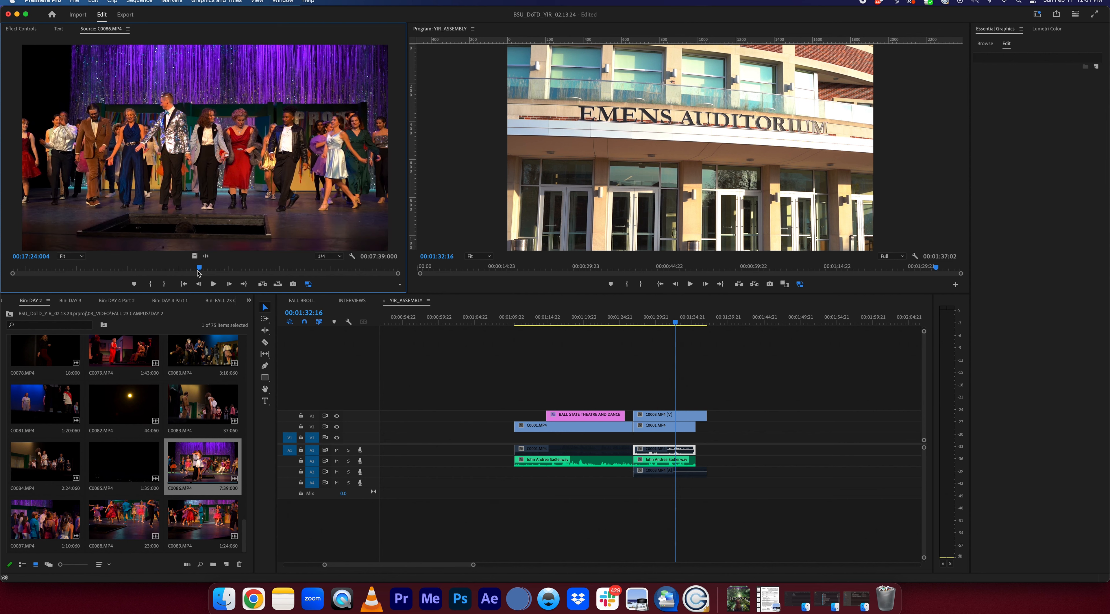
key(i)
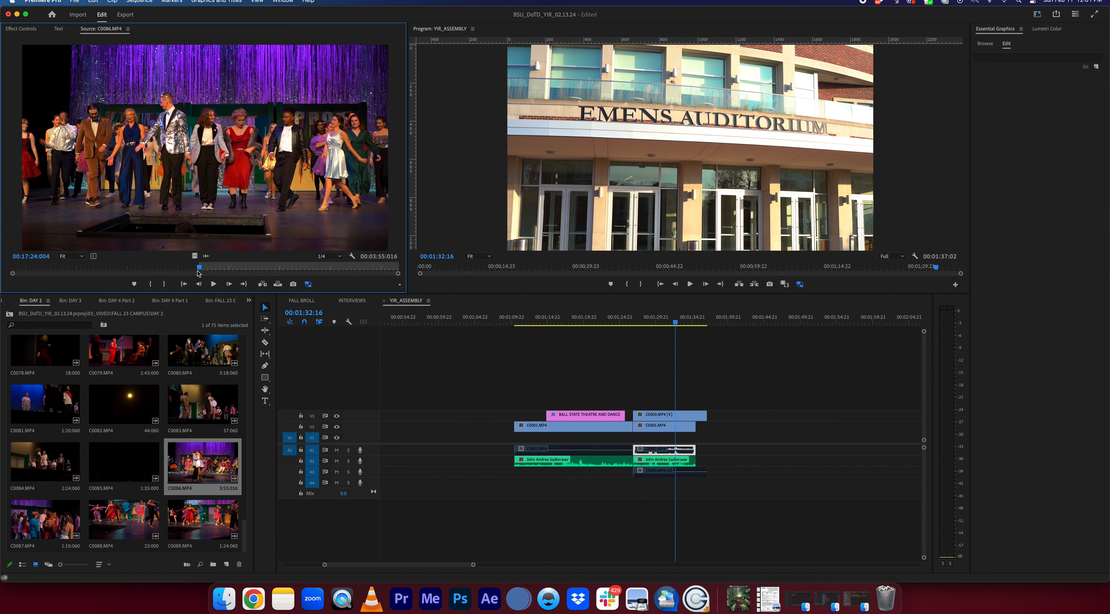
drag(199, 272, 204, 274)
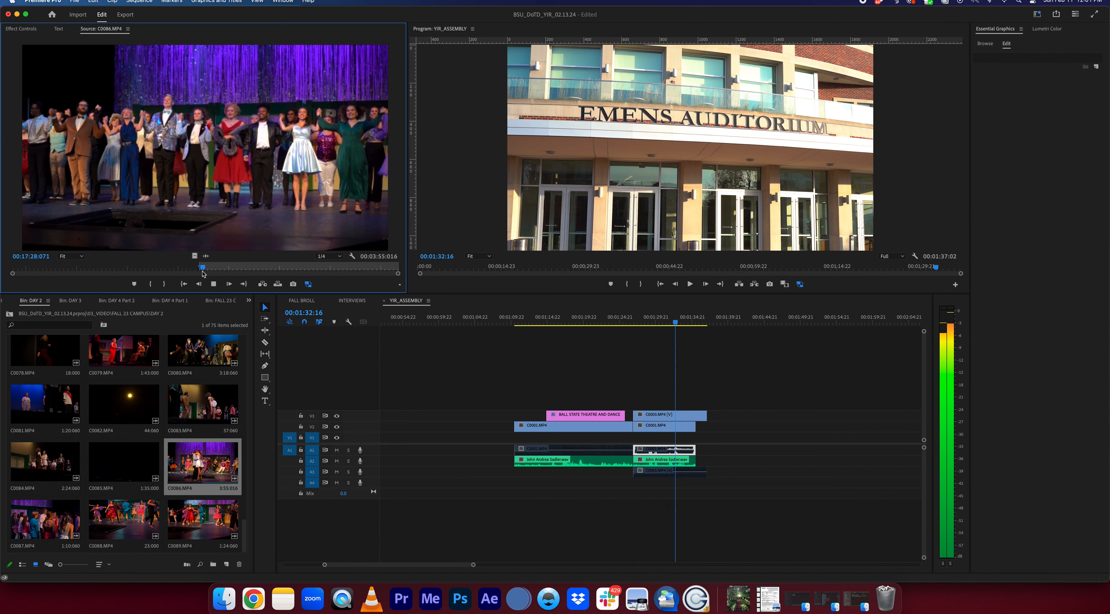
key(space)
key(o)
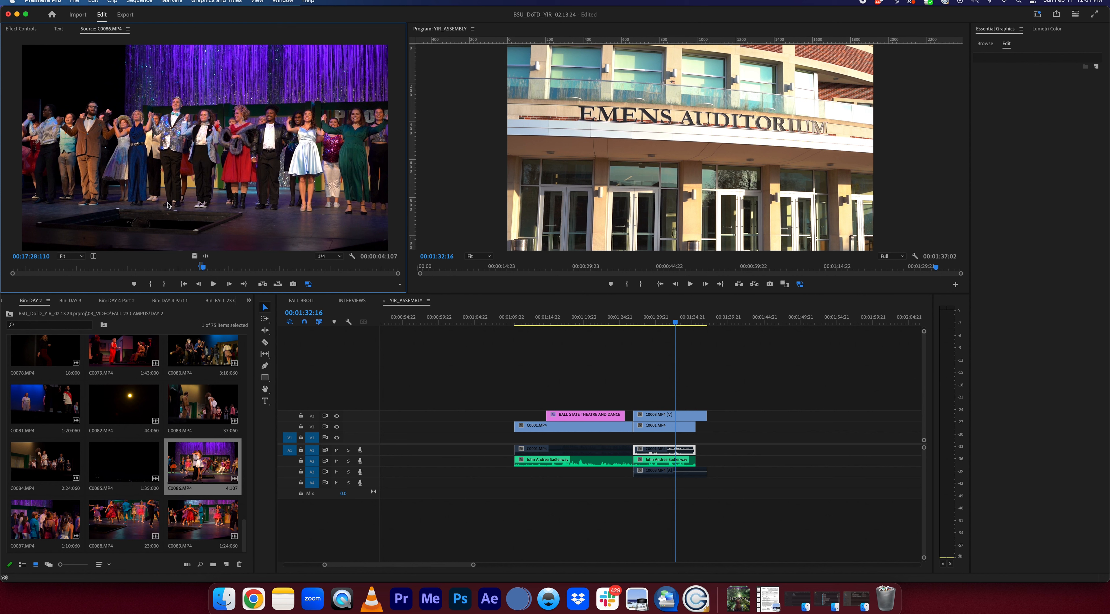
Place the marked C0086.MP4 excerpt in YIR_ASSEMBLY on V1 and A1 after the interviews, at about 00:01:41, and play it back
drag(197, 223, 744, 438)
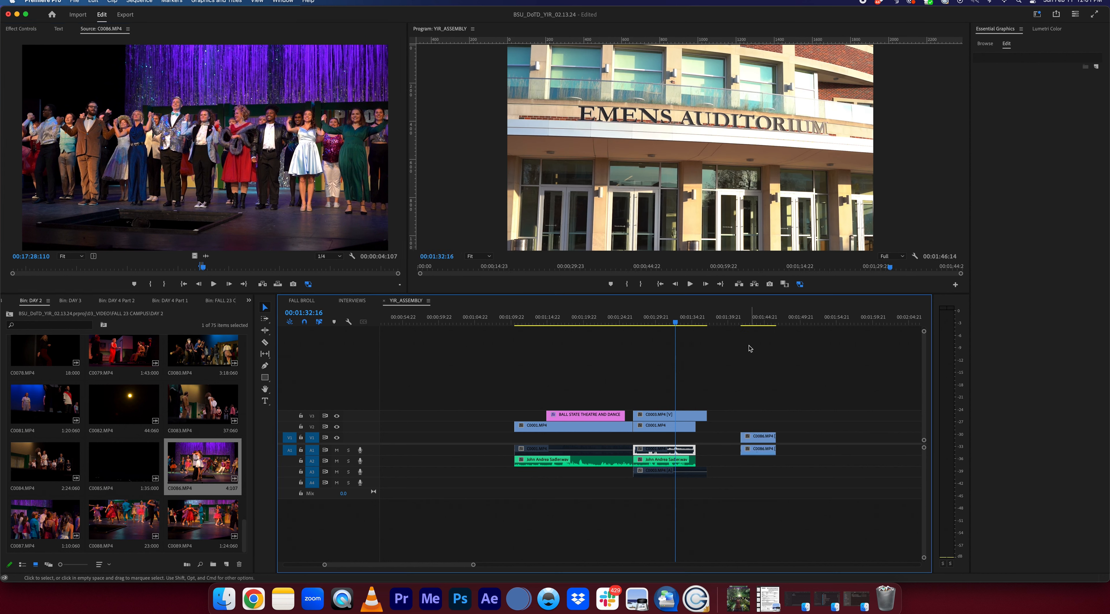
click(745, 323)
key(space)
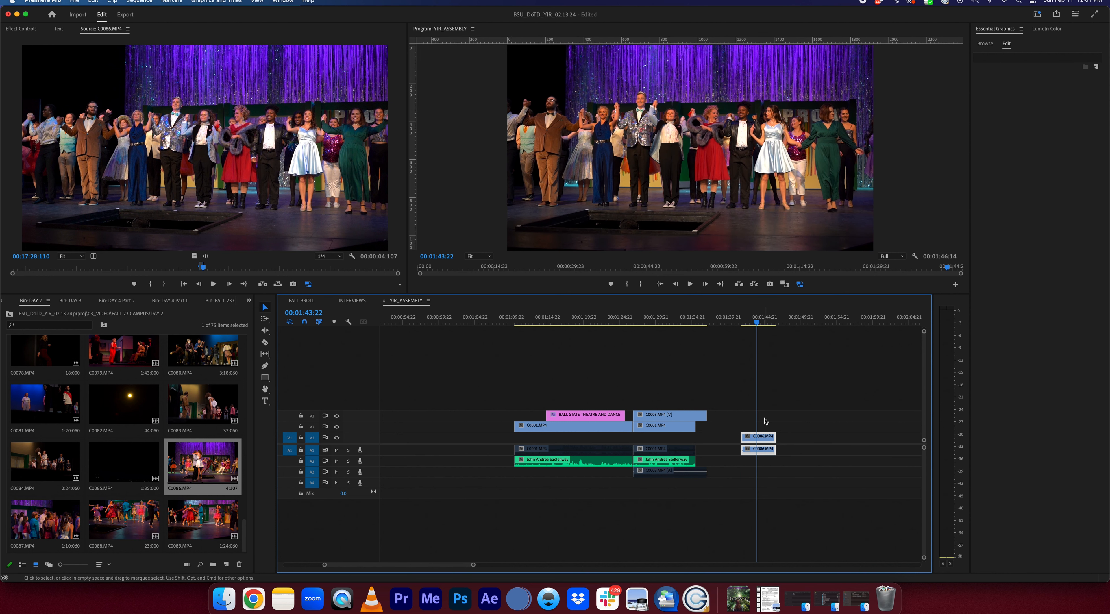
key(=)
click(618, 323)
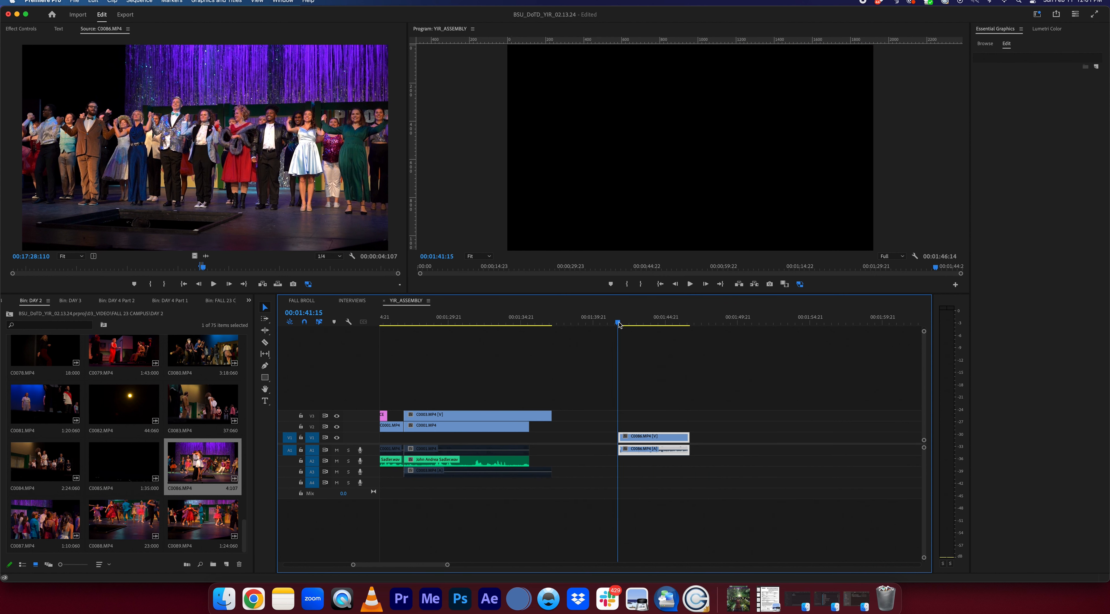
Slow the C0086.MP4 clip in YIR_ASSEMBLY to 50% speed and play back the curtain call
drag(619, 324, 667, 326)
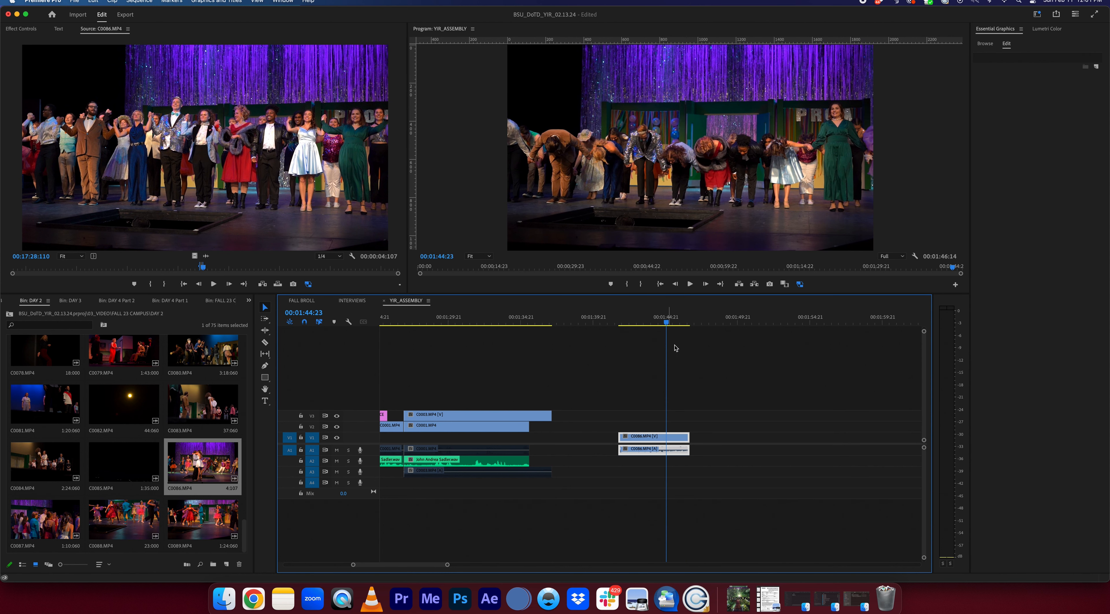
right_click(663, 439)
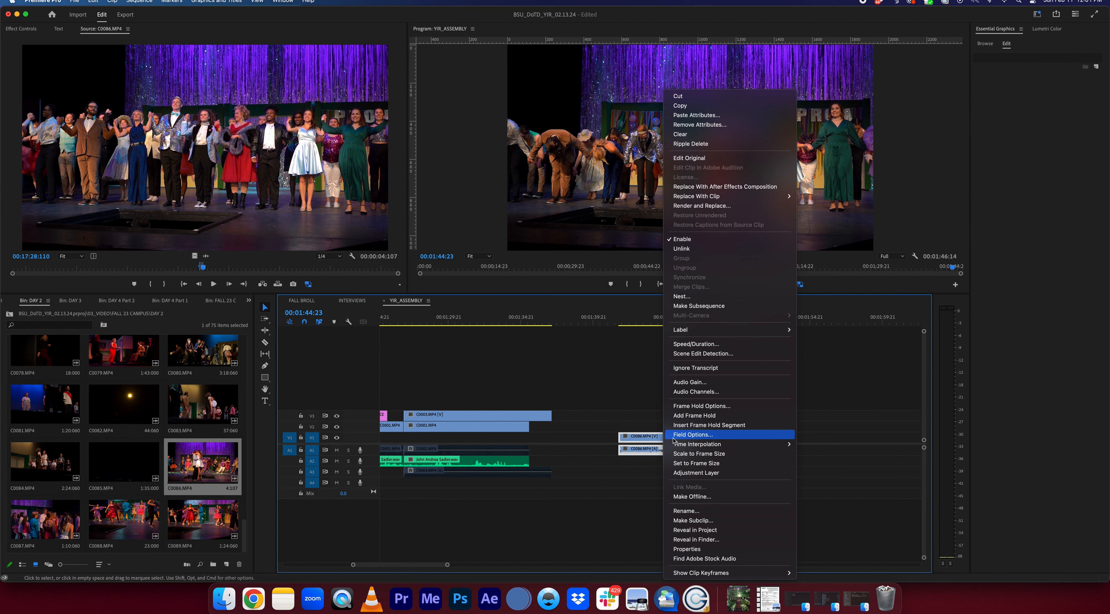
click(705, 344)
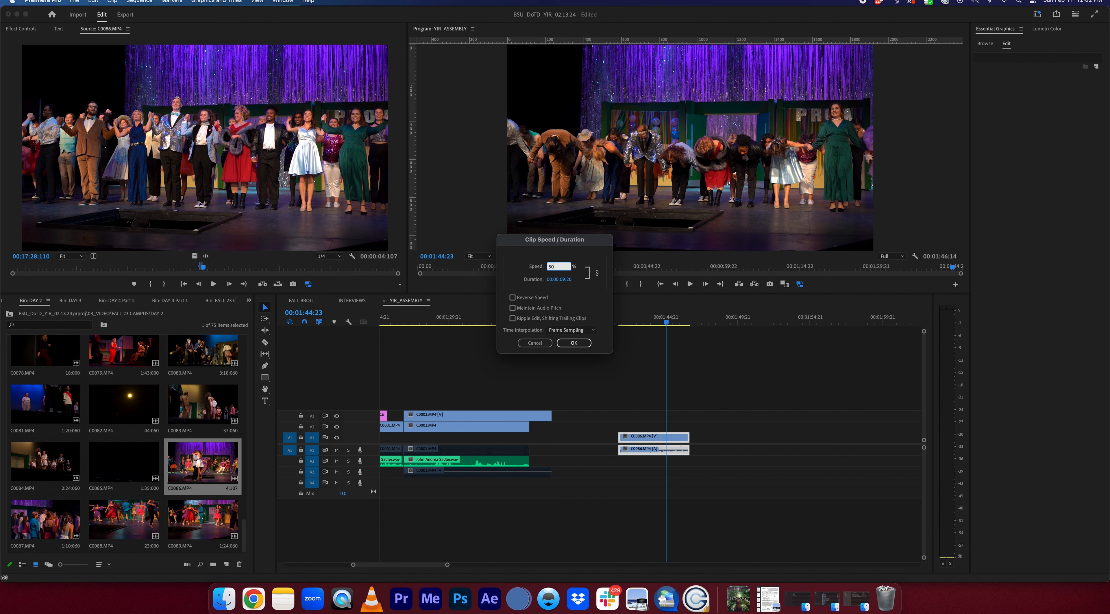
text(50)
key(Return)
click(620, 322)
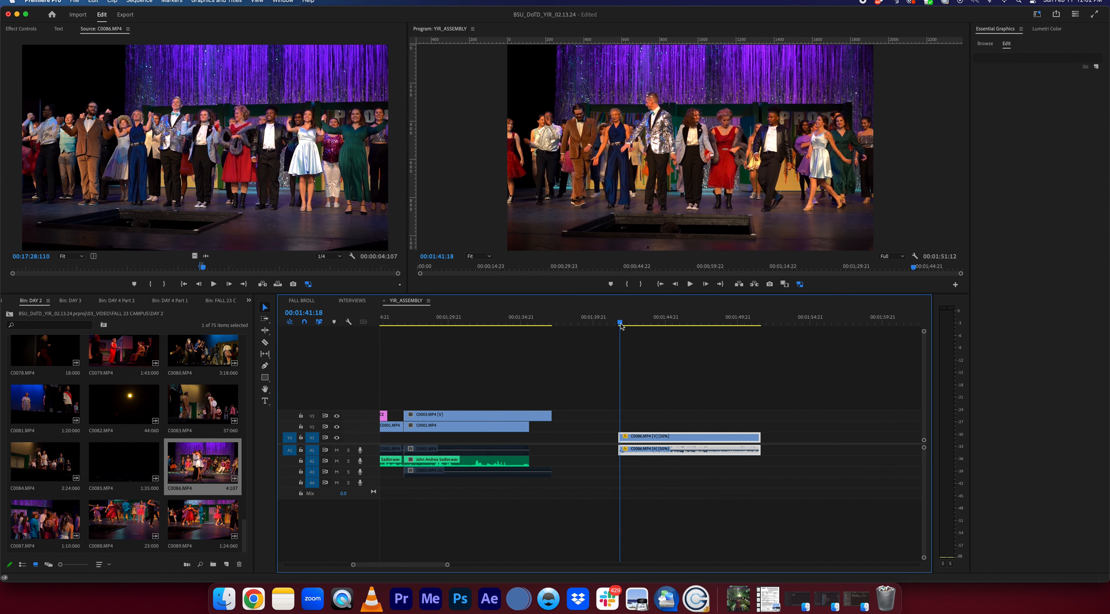
key(space)
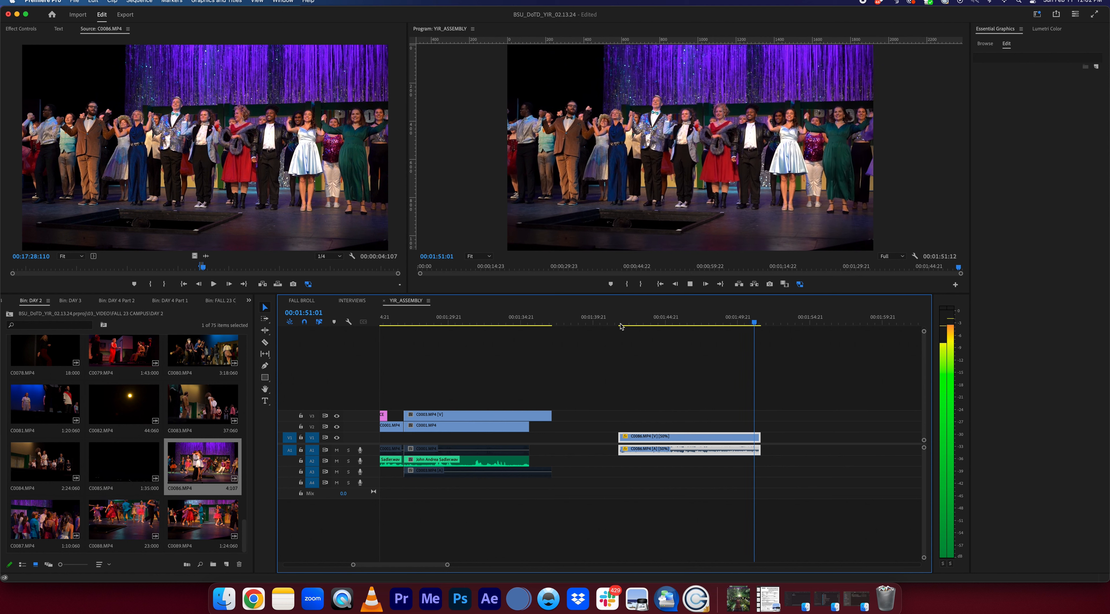
drag(663, 326, 750, 335)
scroll(736, 341, right, 2)
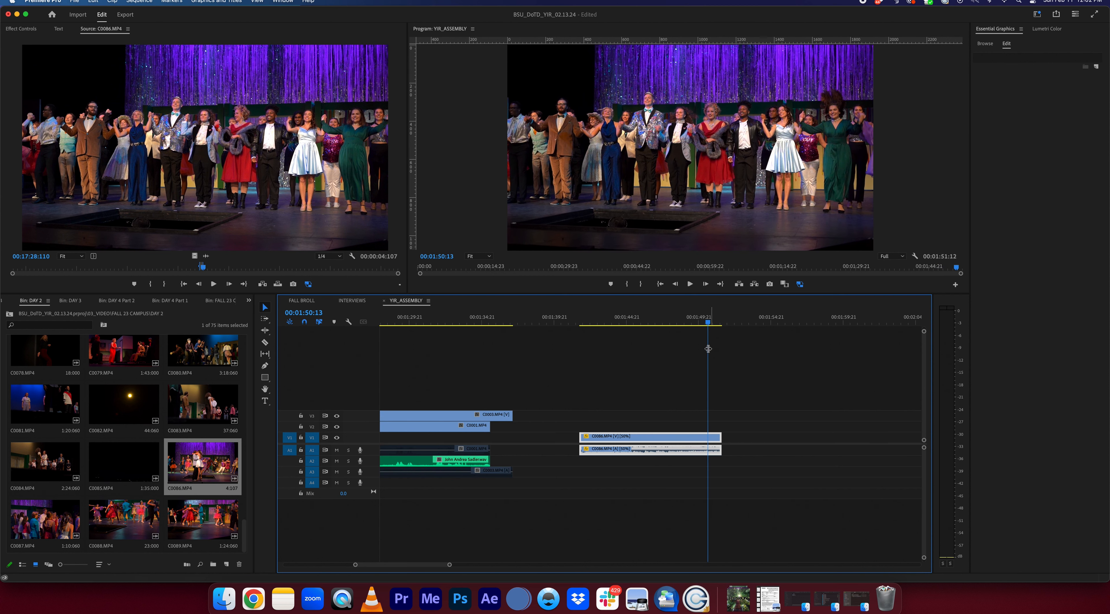
Set the C0086.MP4 clip's speed to 20% and play back the slow-motion curtain call
drag(707, 327, 661, 326)
right_click(667, 436)
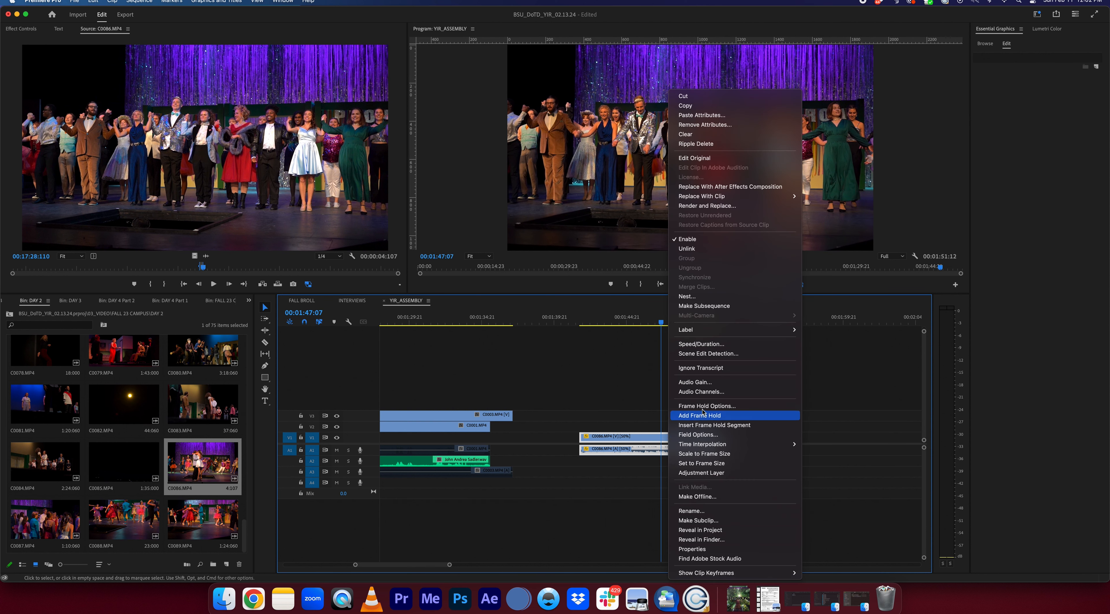
click(707, 345)
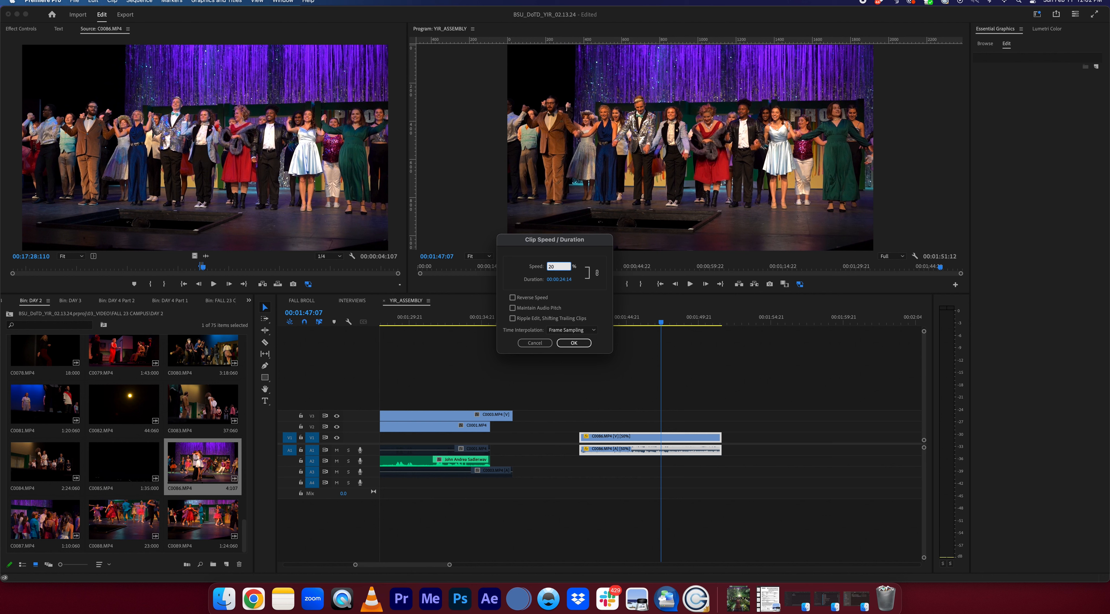
text(20)
key(Return)
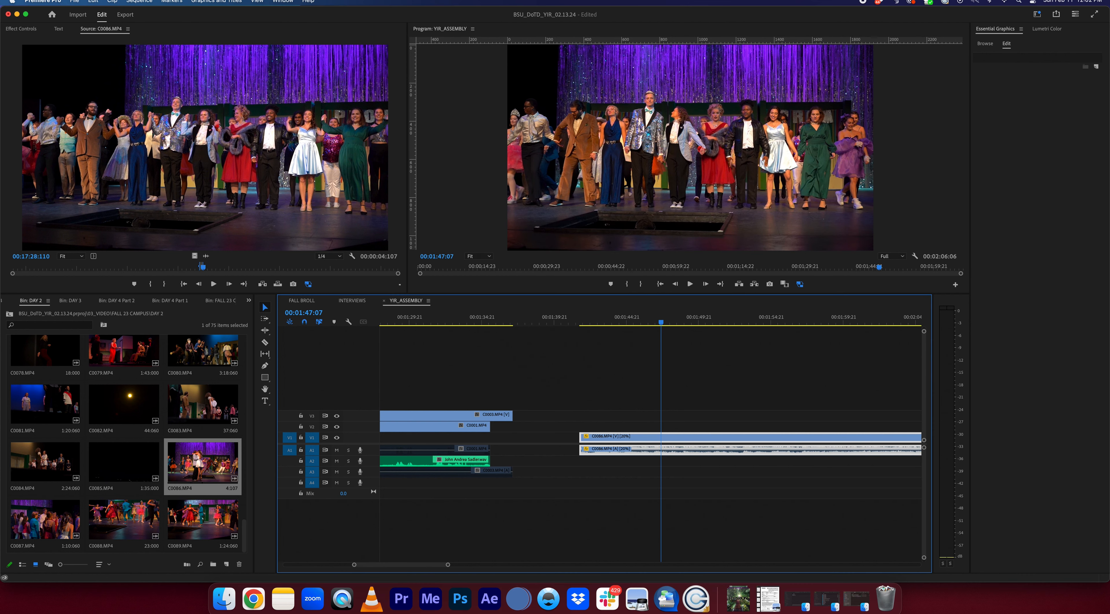
key(minus)
drag(656, 322, 635, 323)
scroll(672, 360, down, 5)
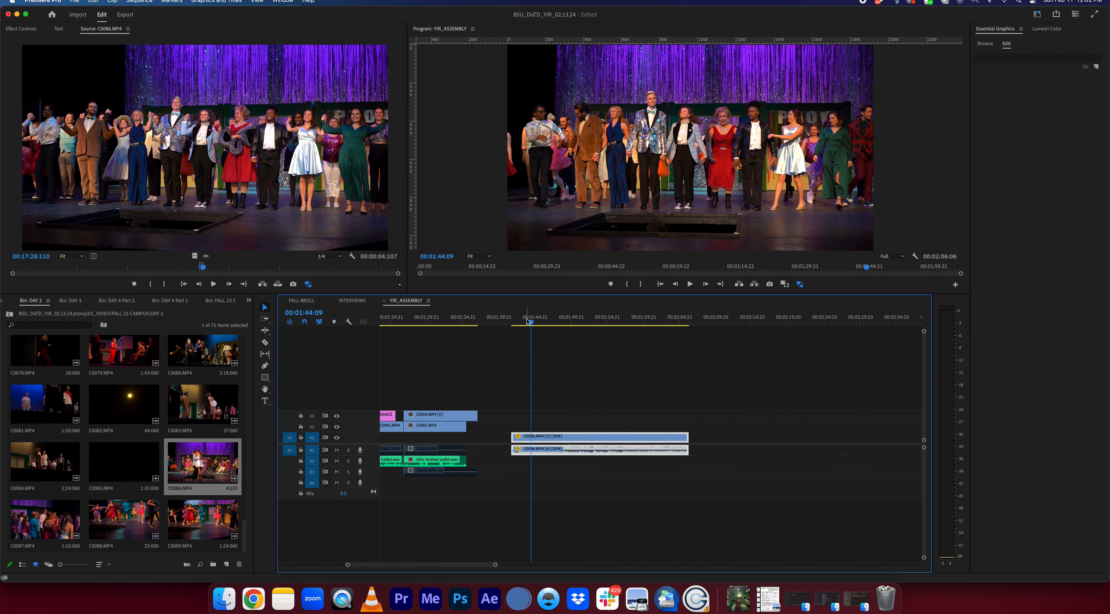
mouse_move(528, 321)
mouse_down()
mouse_move(512, 324)
mouse_move(530, 324)
mouse_up()
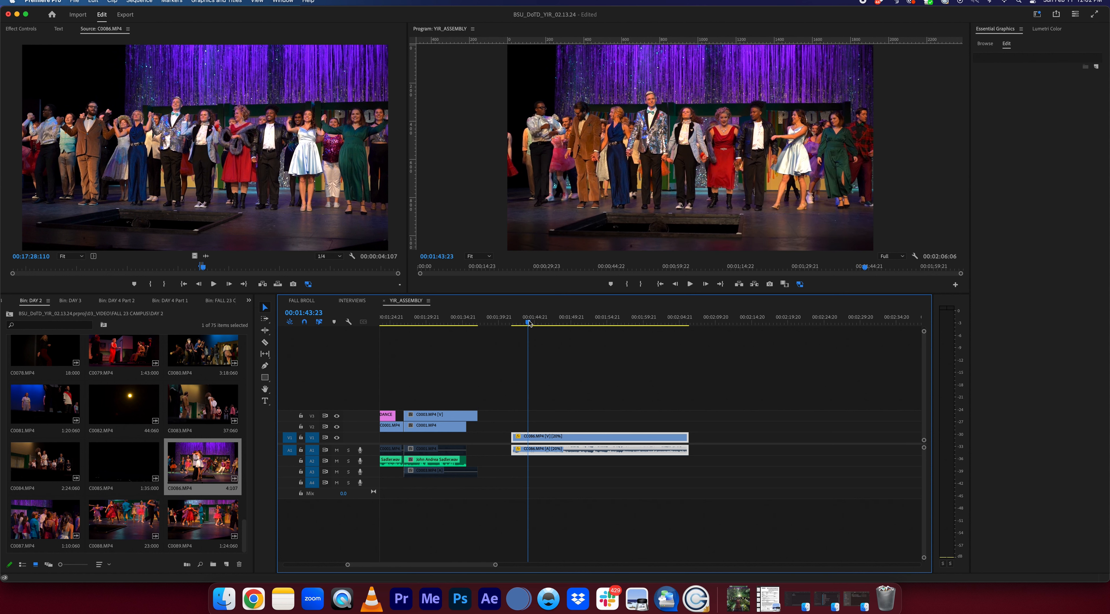
key(space)
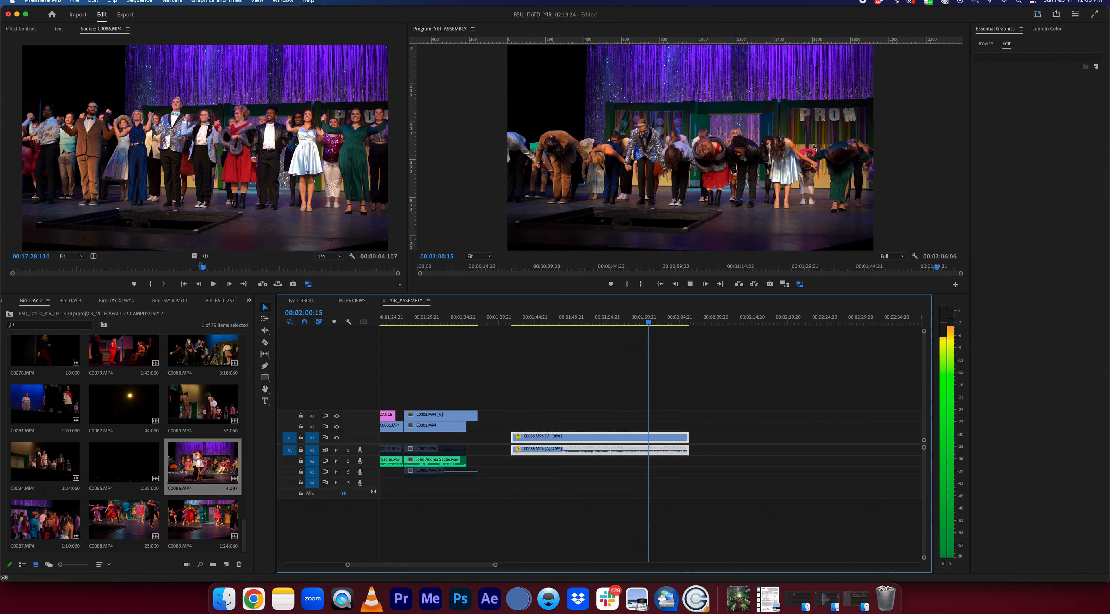
mouse_move(667, 324)
mouse_down()
mouse_move(691, 325)
mouse_move(677, 324)
mouse_up()
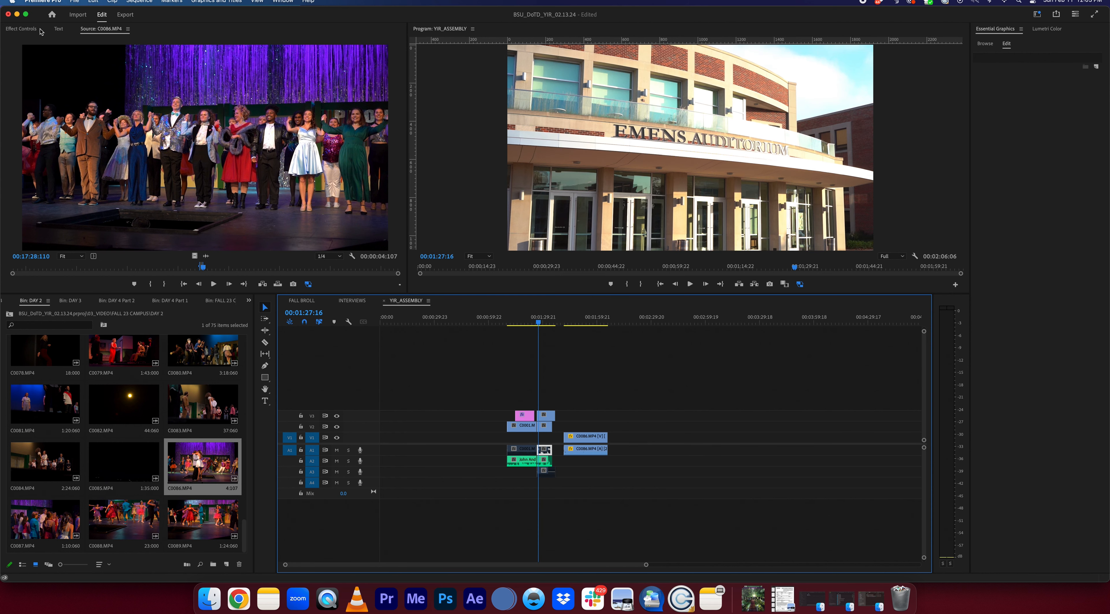
Scale the first interview clip, C0001.MP4 on V2, to 104 and set its position to 971, 533
click(23, 29)
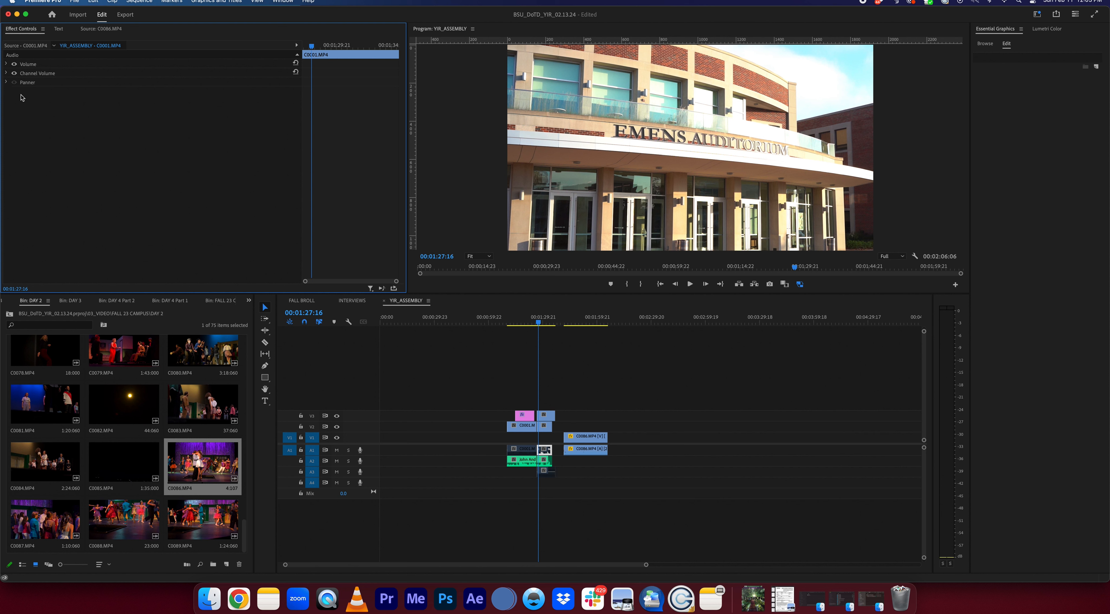
click(525, 428)
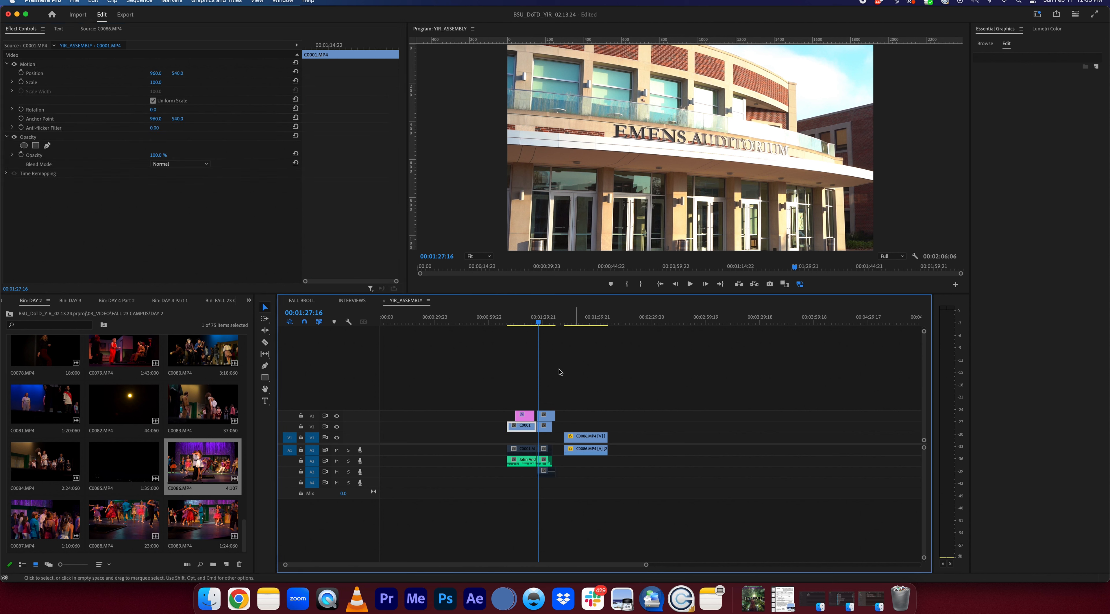
click(524, 324)
drag(524, 324, 521, 324)
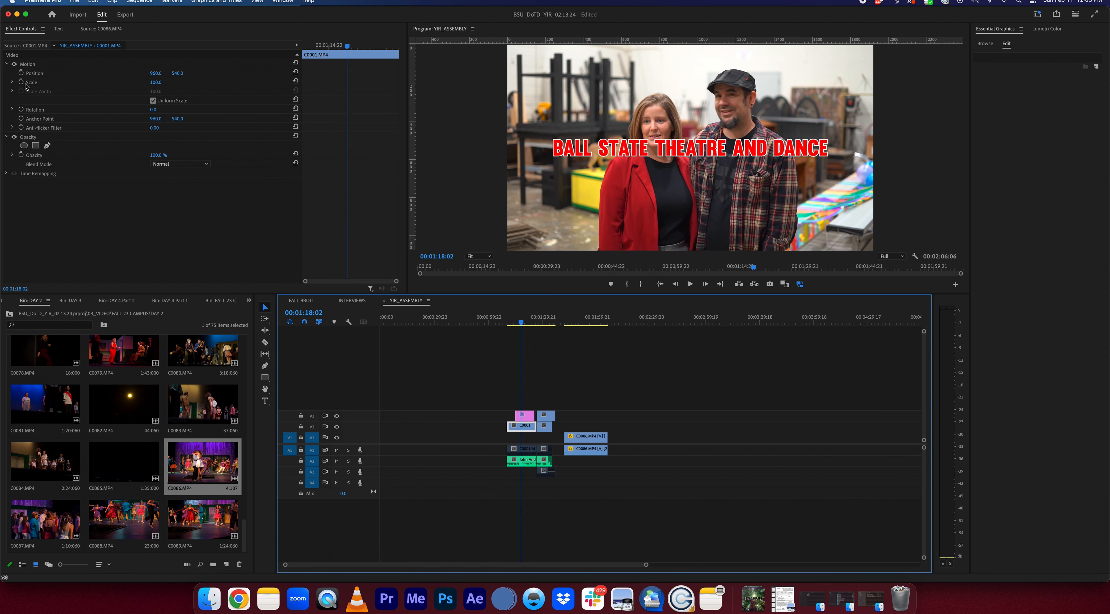
click(157, 83)
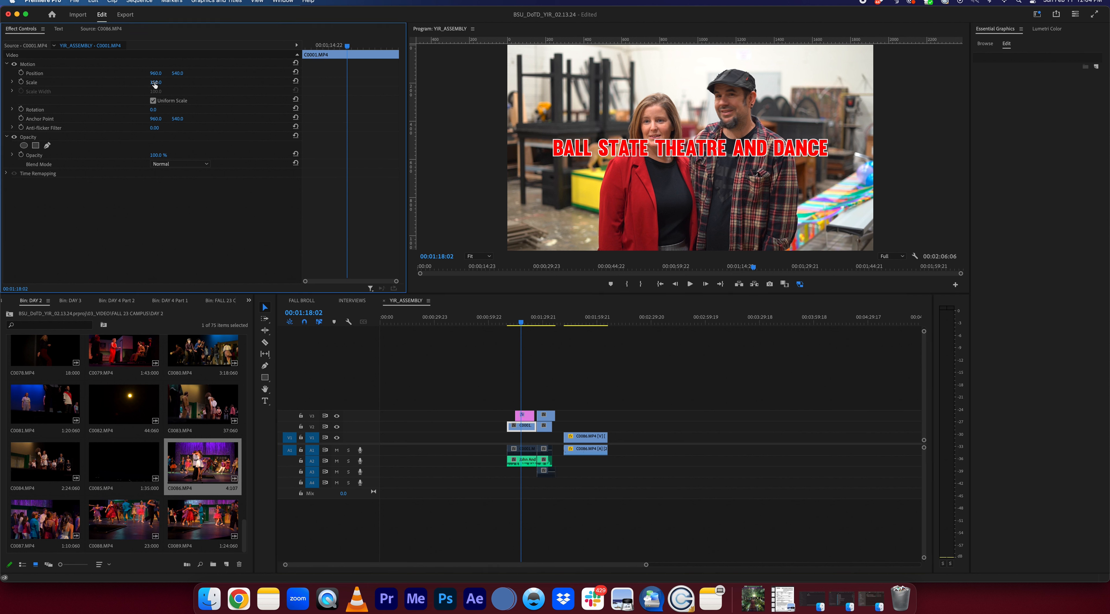
mouse_move(155, 82)
mouse_down()
mouse_move(167, 82)
mouse_move(150, 82)
mouse_up()
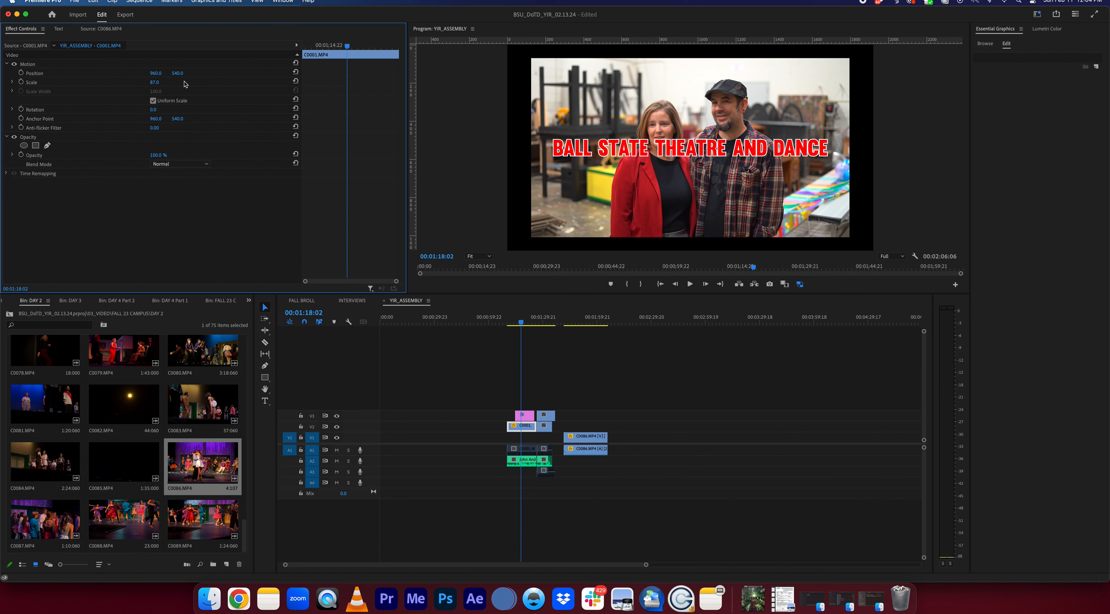
drag(150, 82, 158, 83)
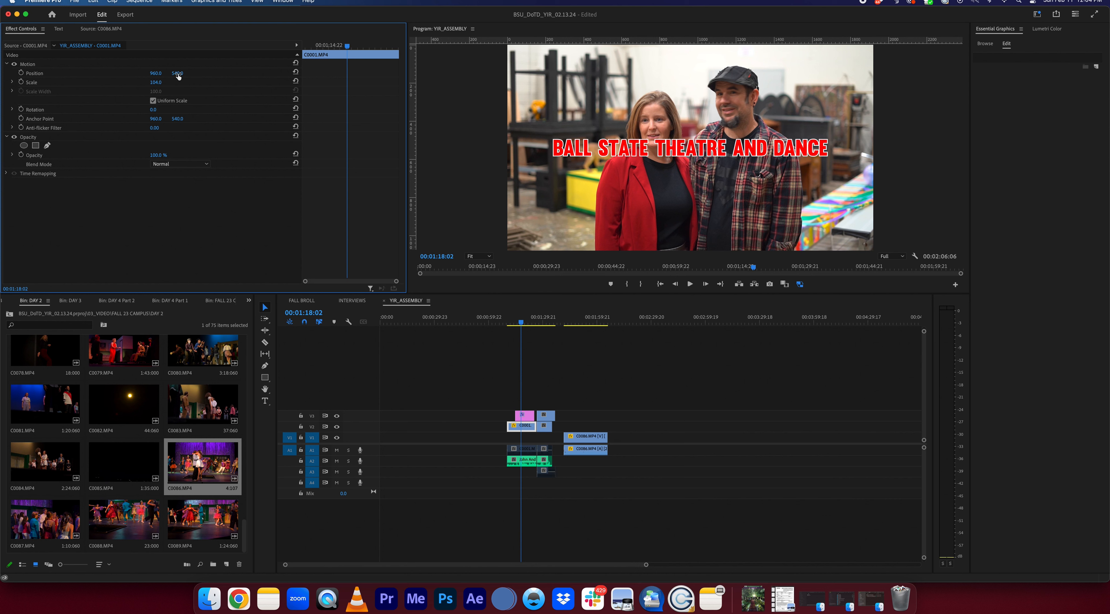
mouse_move(178, 77)
mouse_down()
mouse_move(157, 73)
mouse_move(181, 73)
mouse_up()
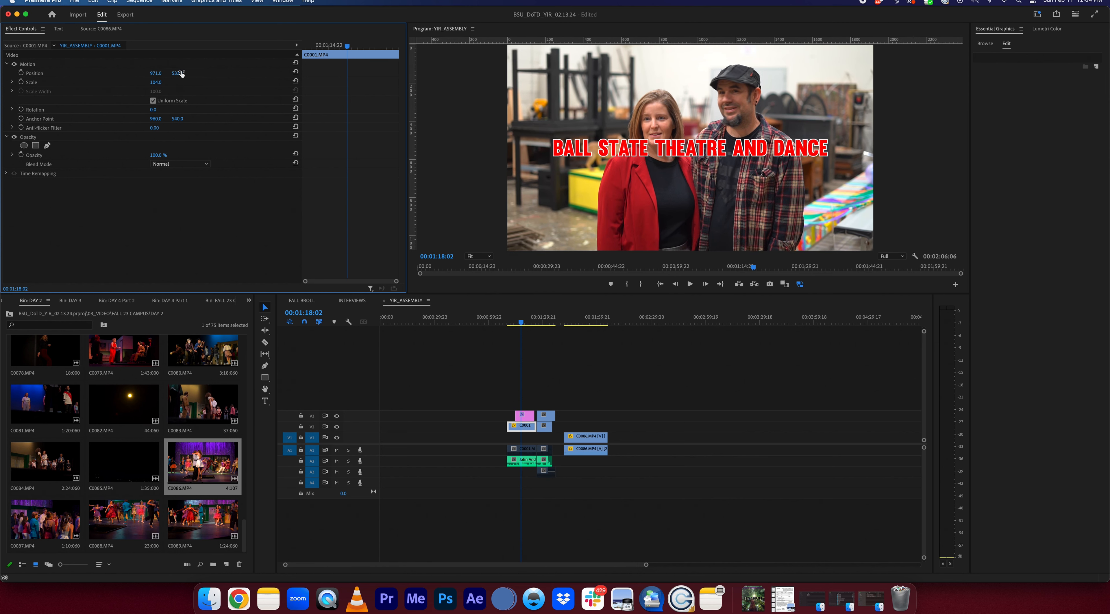
Keyframe C0001.MP4's scale from 104 at 00:01:13:09 to 130 at 00:01:23:14 and play back the zoom
drag(333, 46, 319, 46)
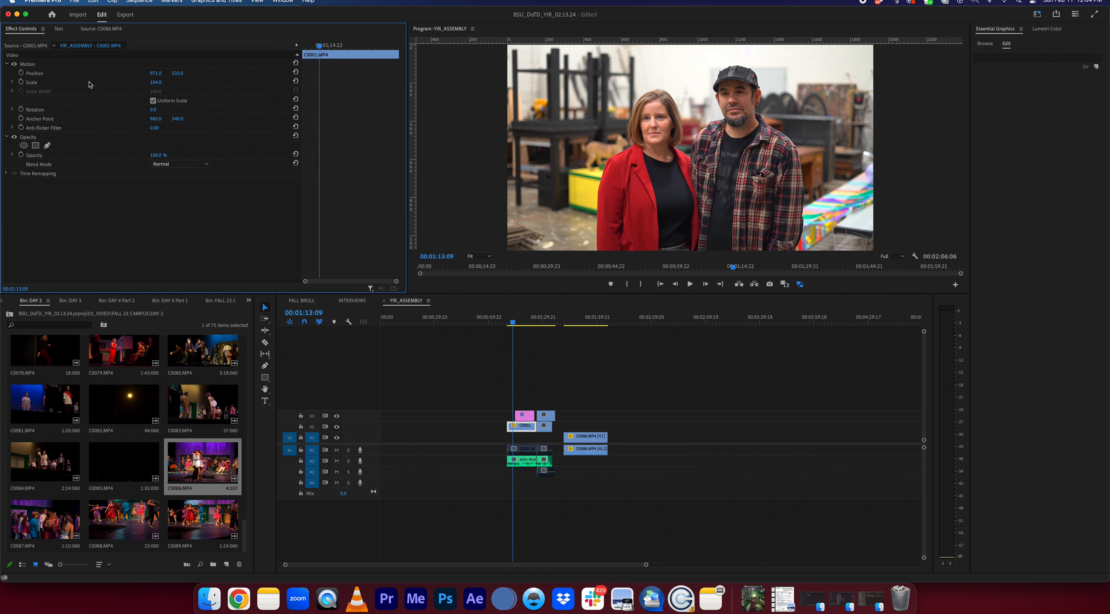
click(21, 82)
drag(331, 47, 381, 53)
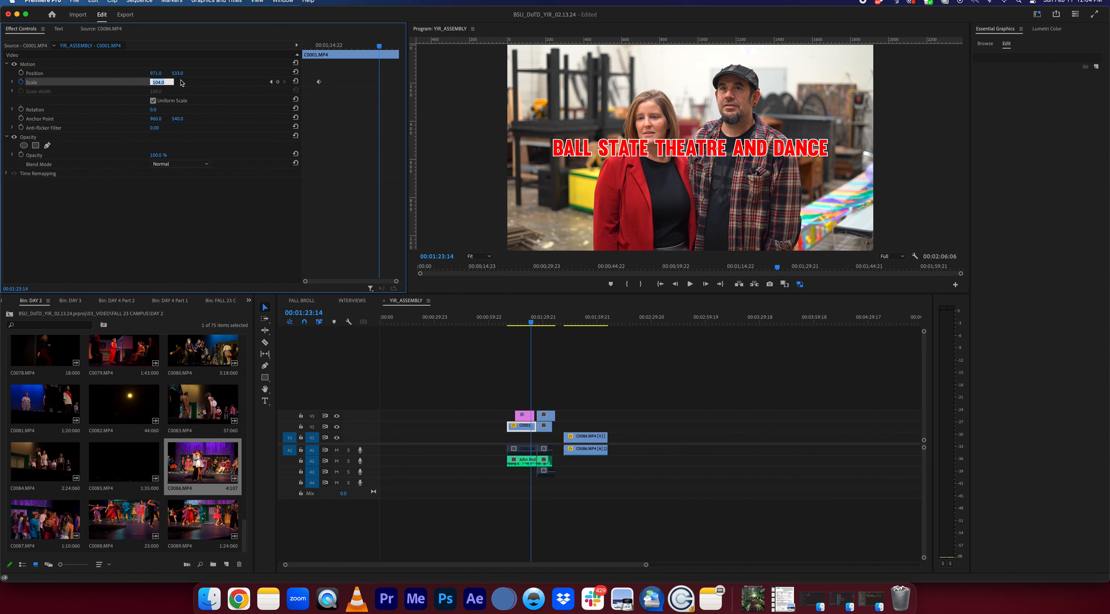
text(130)
key(Return)
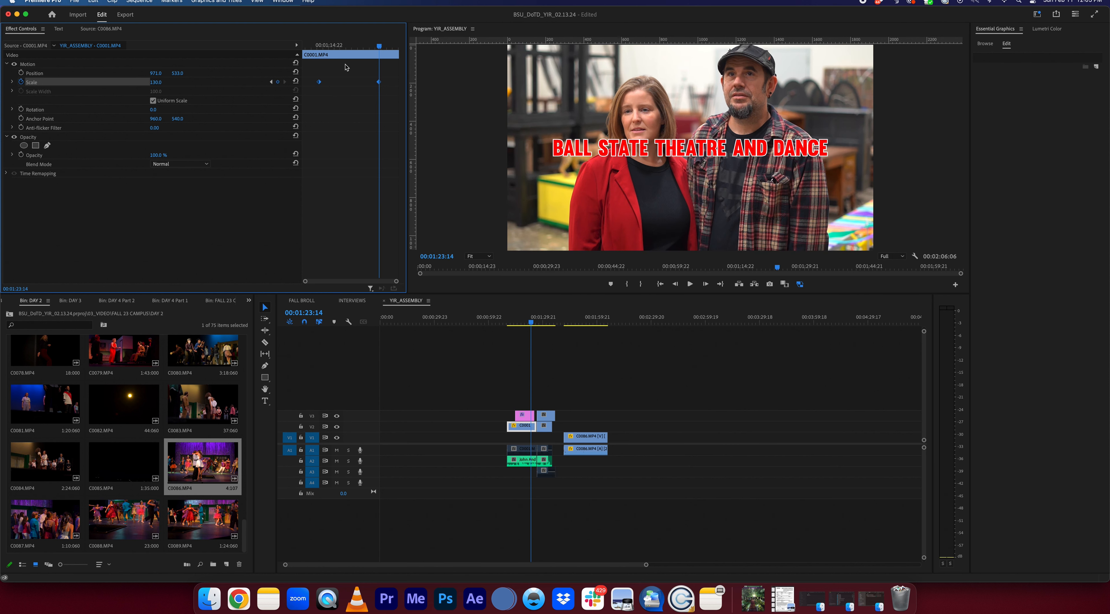
click(346, 51)
key(Up)
key(space)
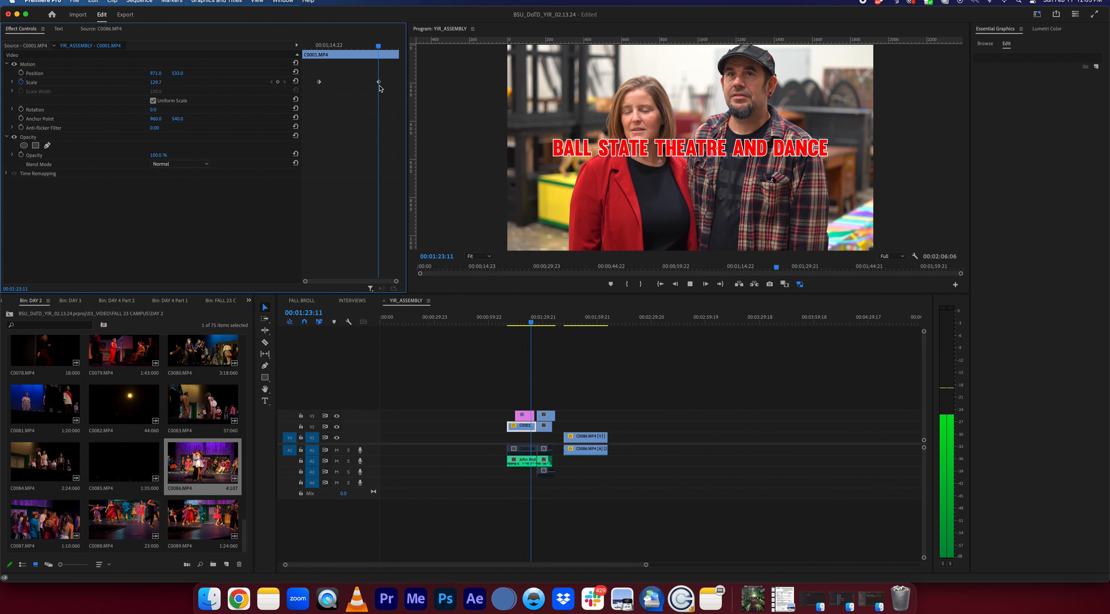
key(space)
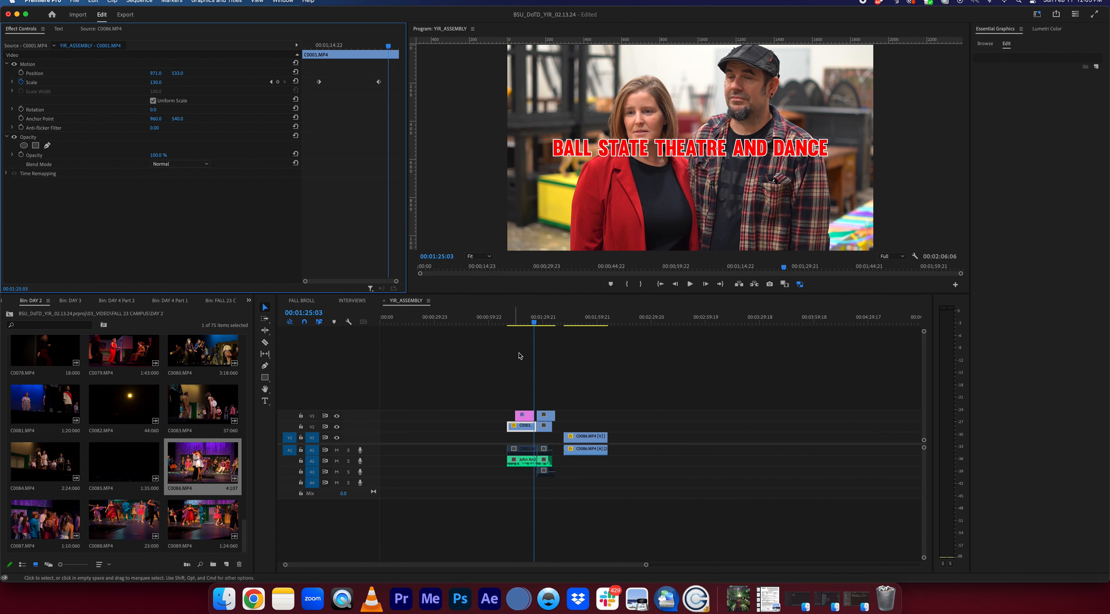
Enlarge audio track A2 around the interviews to show its waveform, keeping A1 collapsed
click(525, 322)
key(=)
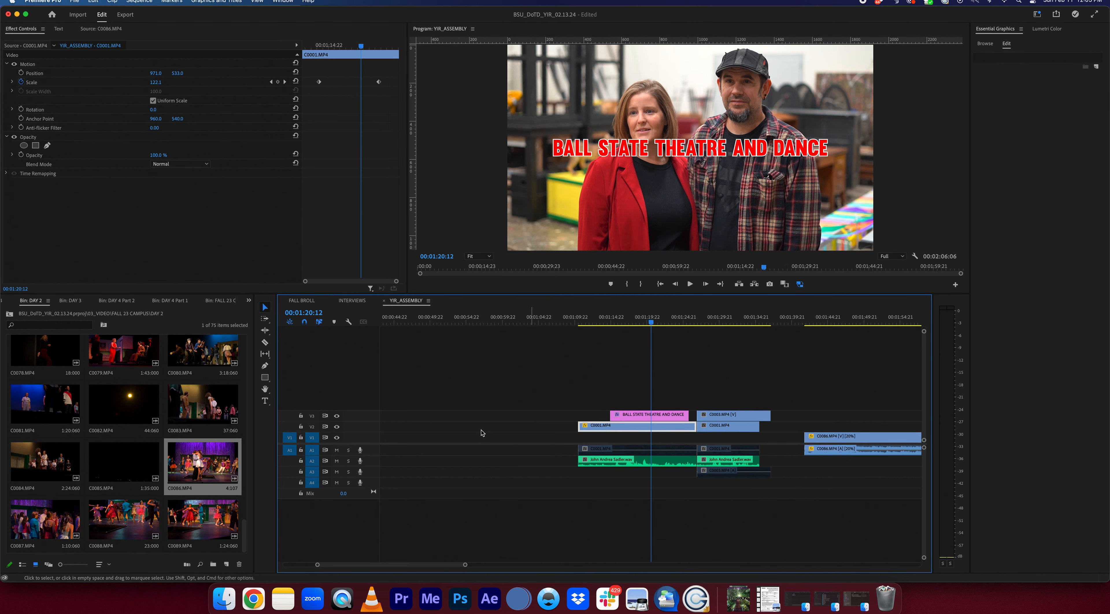
double_click(373, 450)
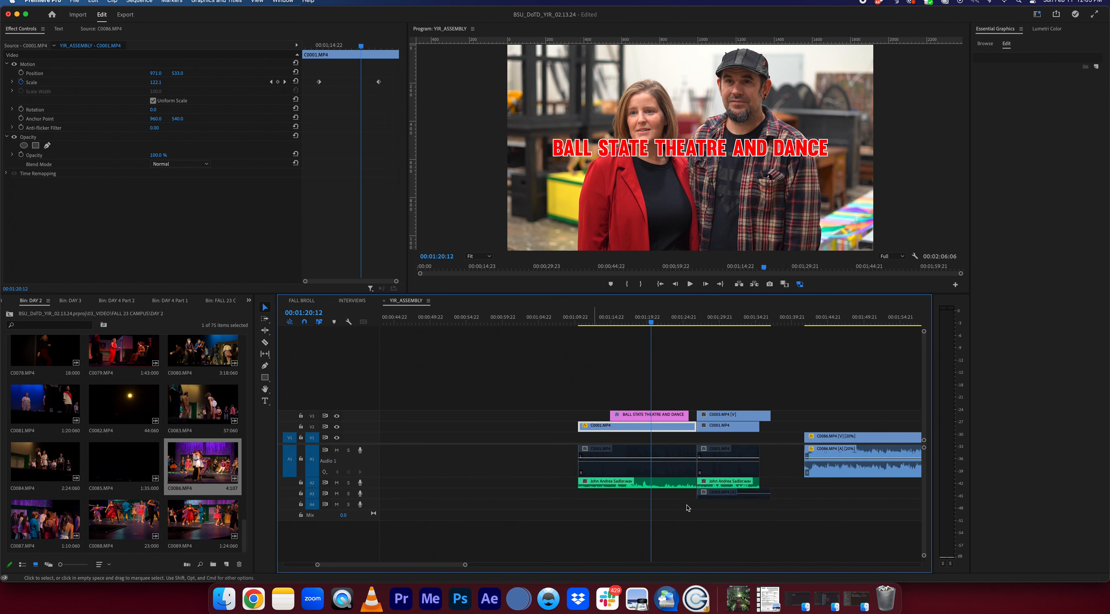
double_click(373, 486)
double_click(375, 470)
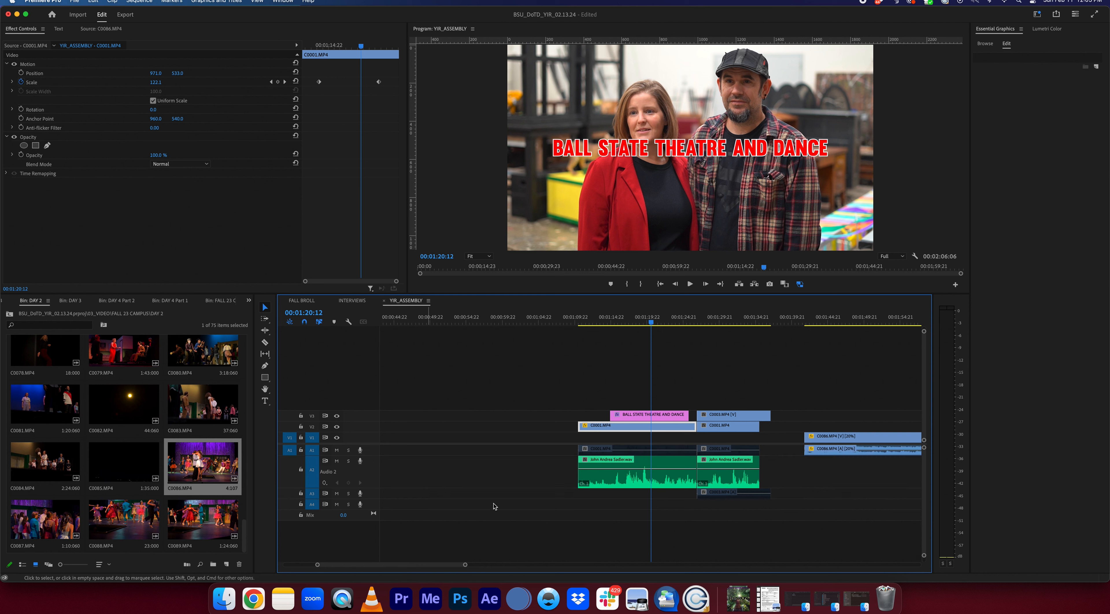
Add volume keyframes to the first interview audio clip on A2 at 00:01:15:18, 00:01:17:03 and 00:01:18:18, and raise the middle one
click(617, 320)
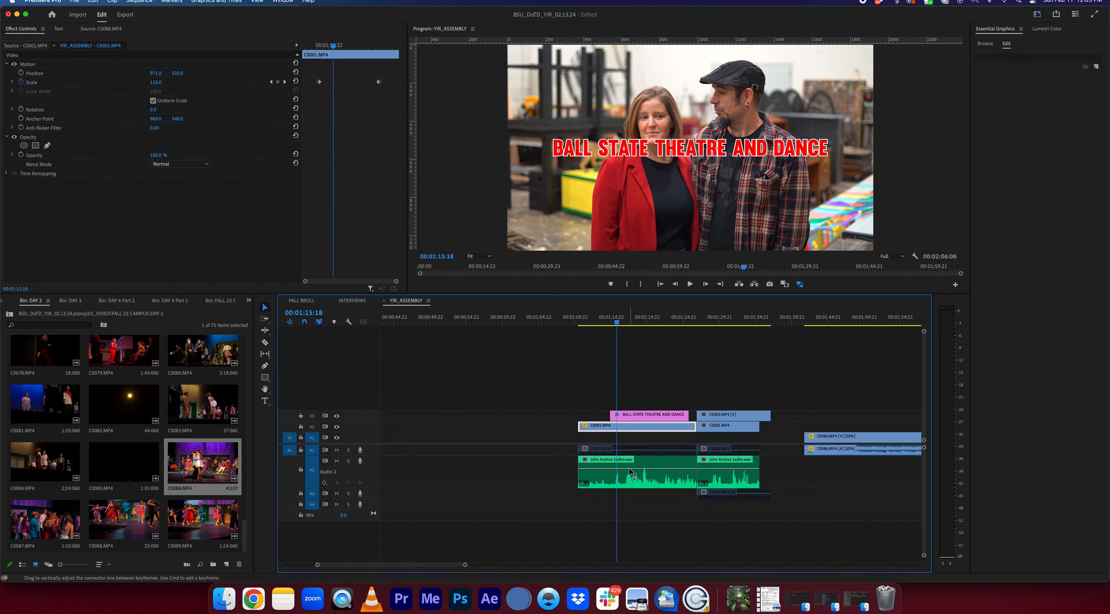
click(623, 480)
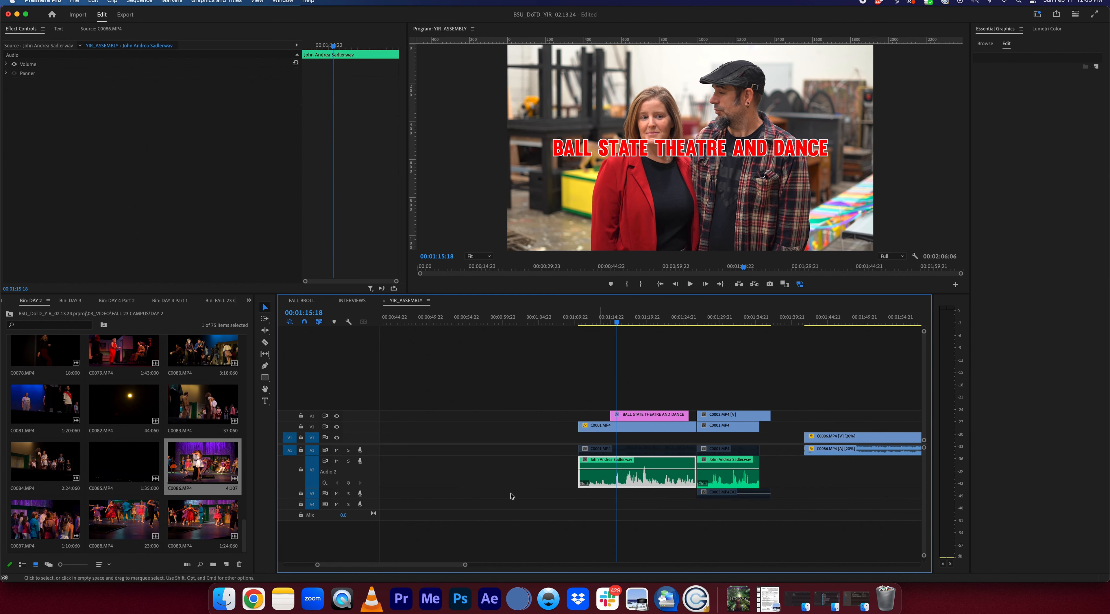
click(348, 484)
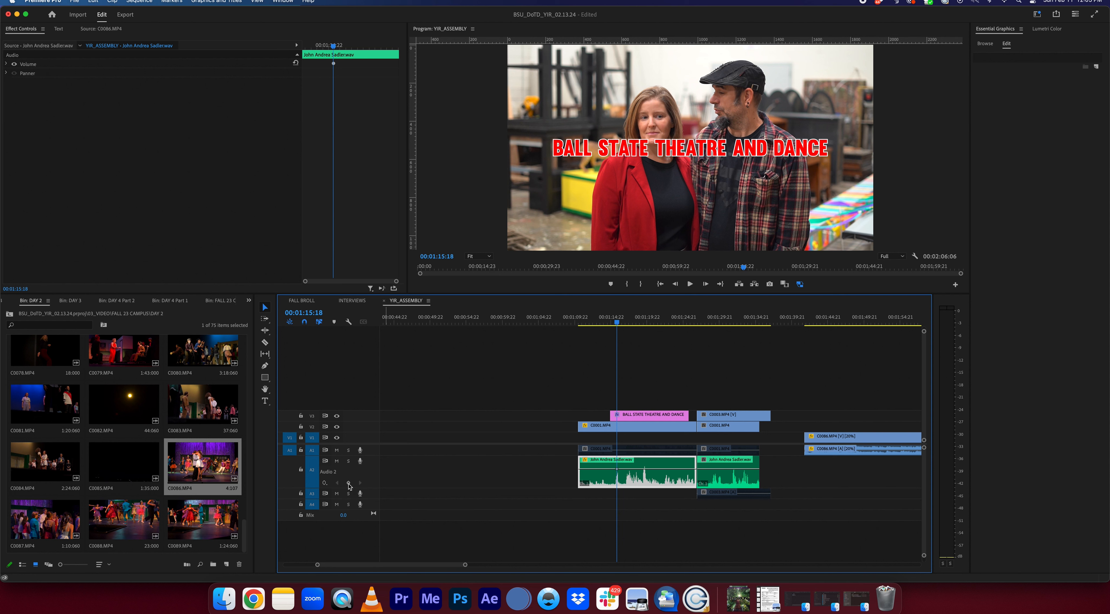
click(625, 321)
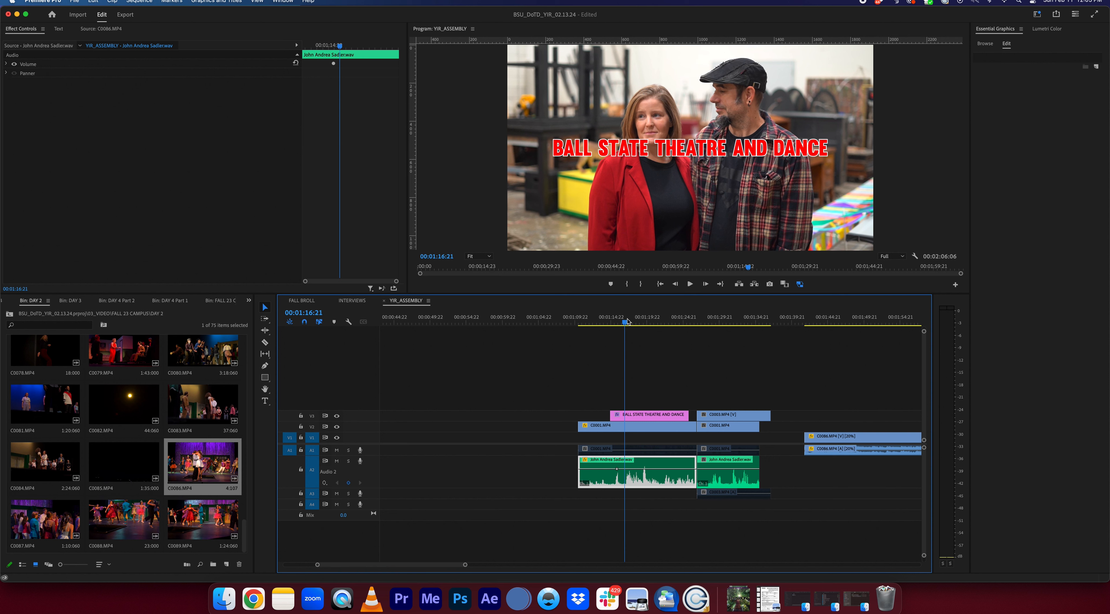
click(627, 321)
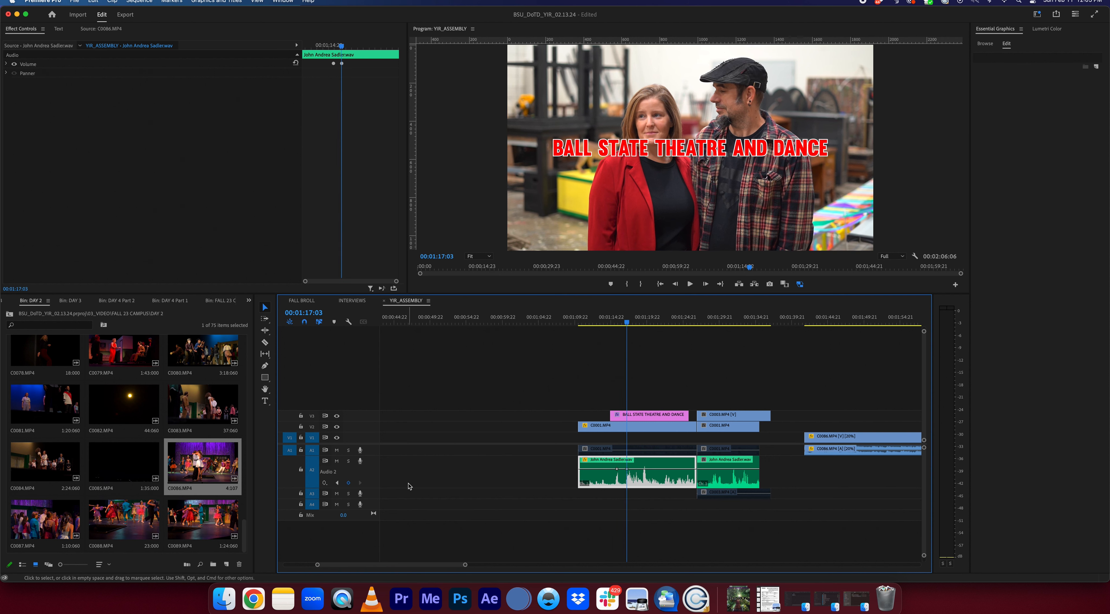
click(635, 322)
click(638, 322)
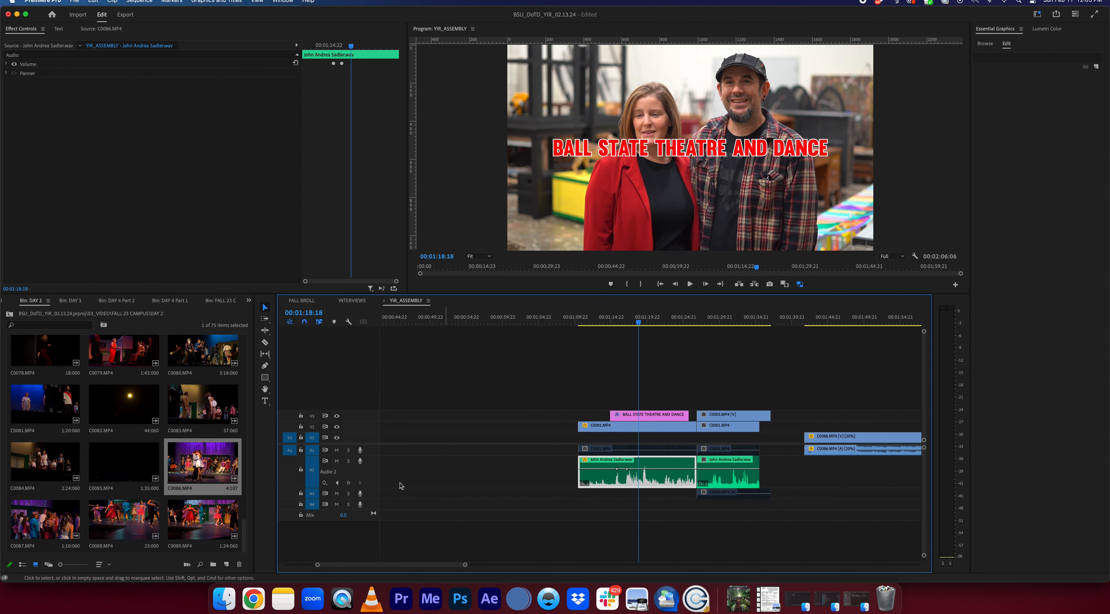
click(348, 482)
drag(626, 469, 627, 463)
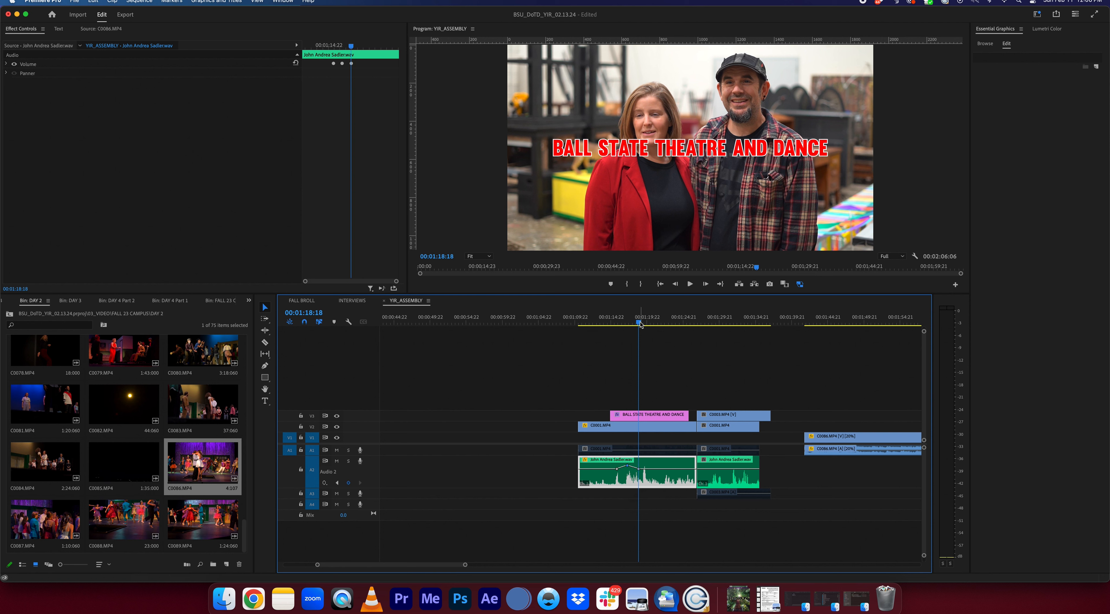
Play back the first interview clip from around 00:01:16:12 and check its audio level across the volume keyframes
click(620, 324)
mouse_move(620, 326)
mouse_down()
mouse_move(639, 327)
mouse_move(625, 329)
mouse_up()
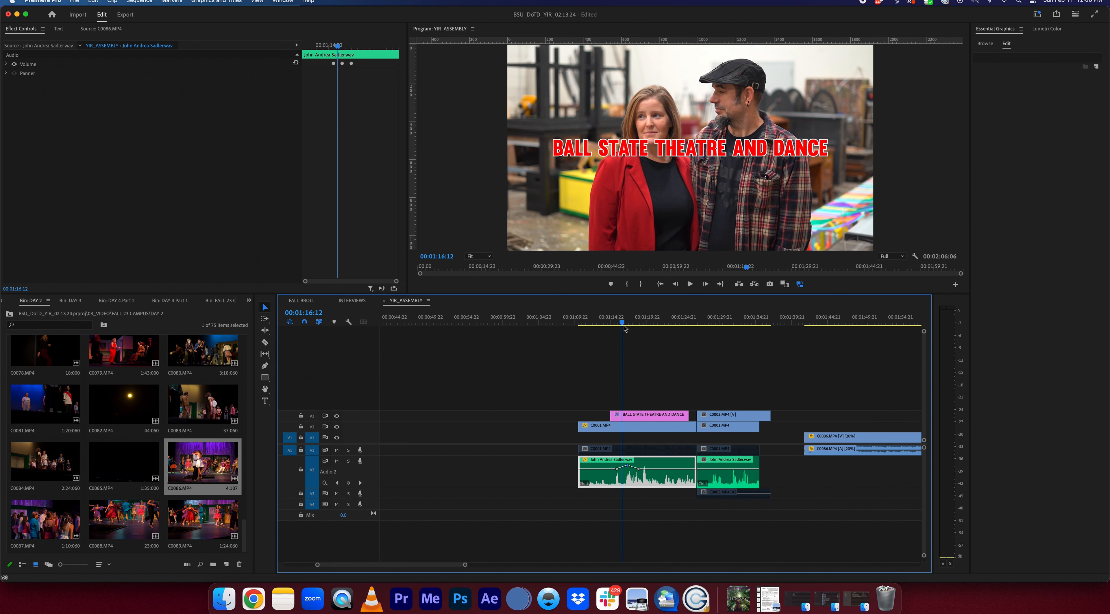
key(space)
key(space)
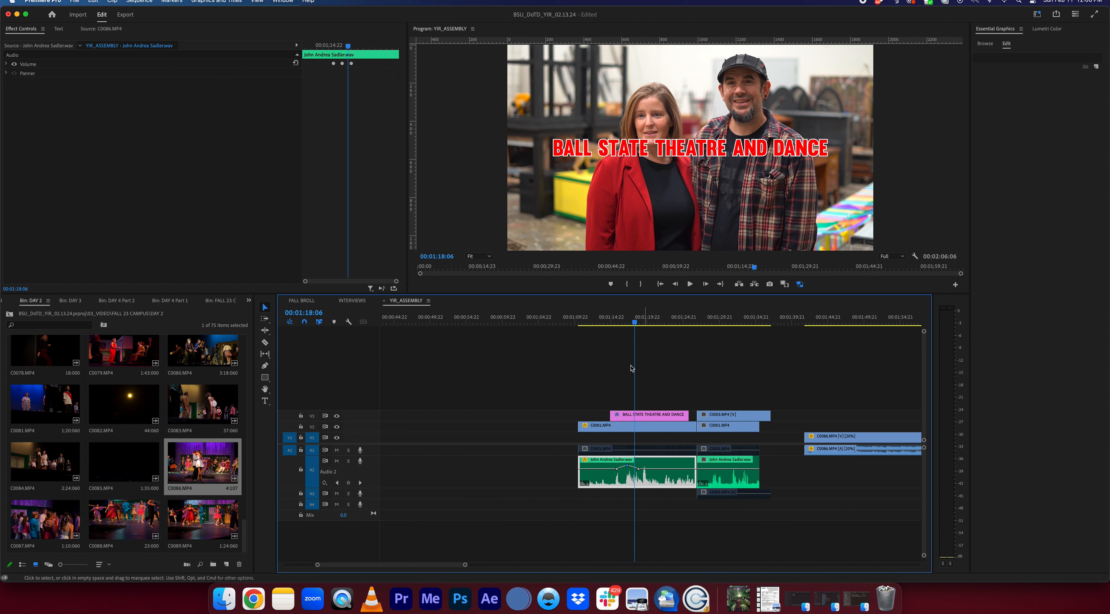
click(627, 323)
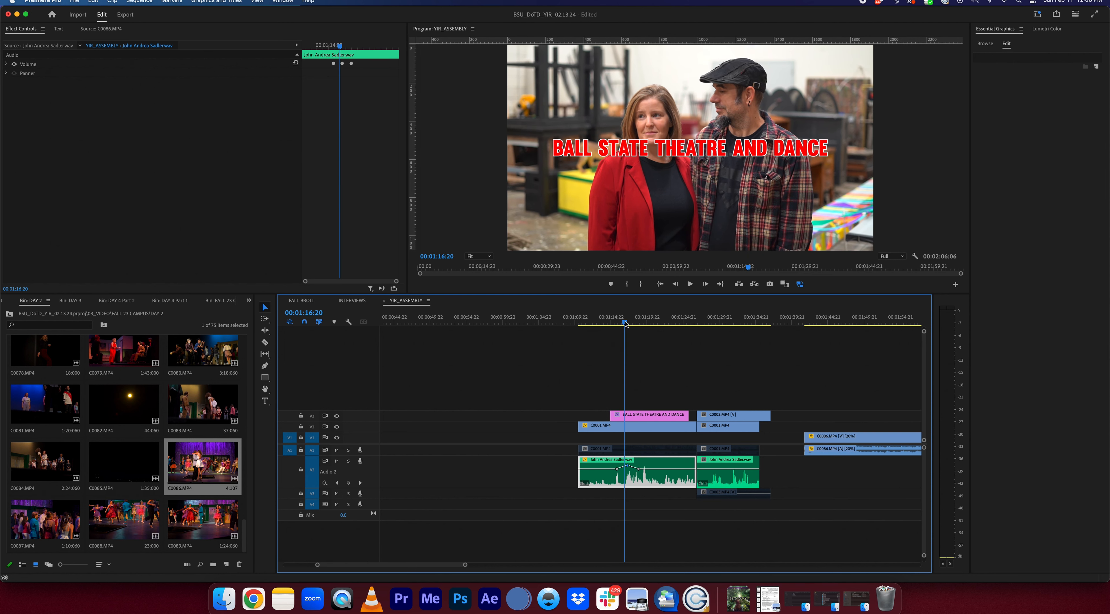
key(space)
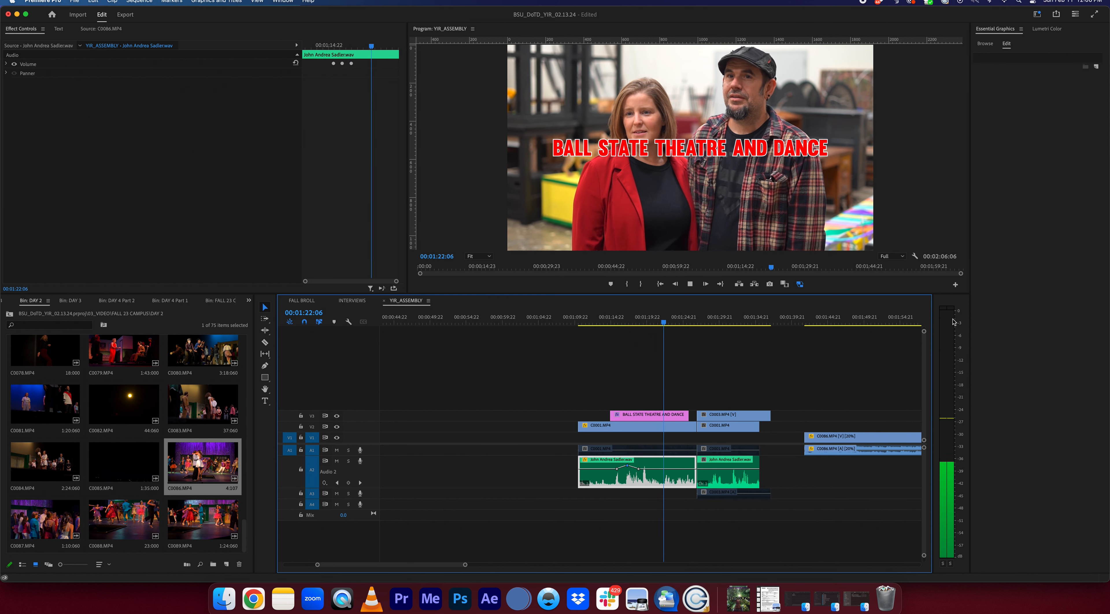
key(space)
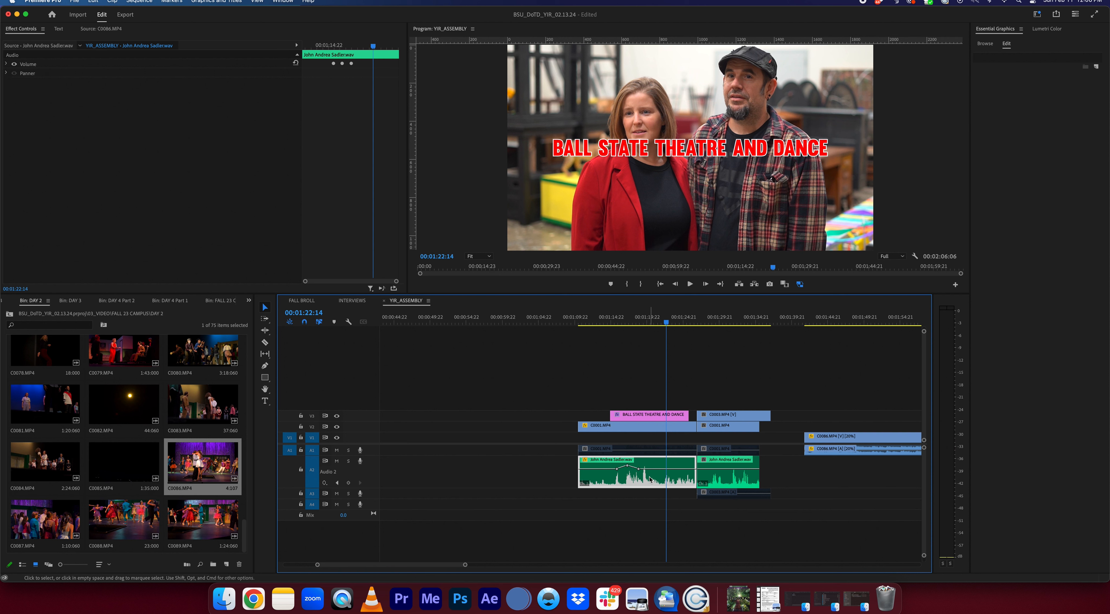
key(g)
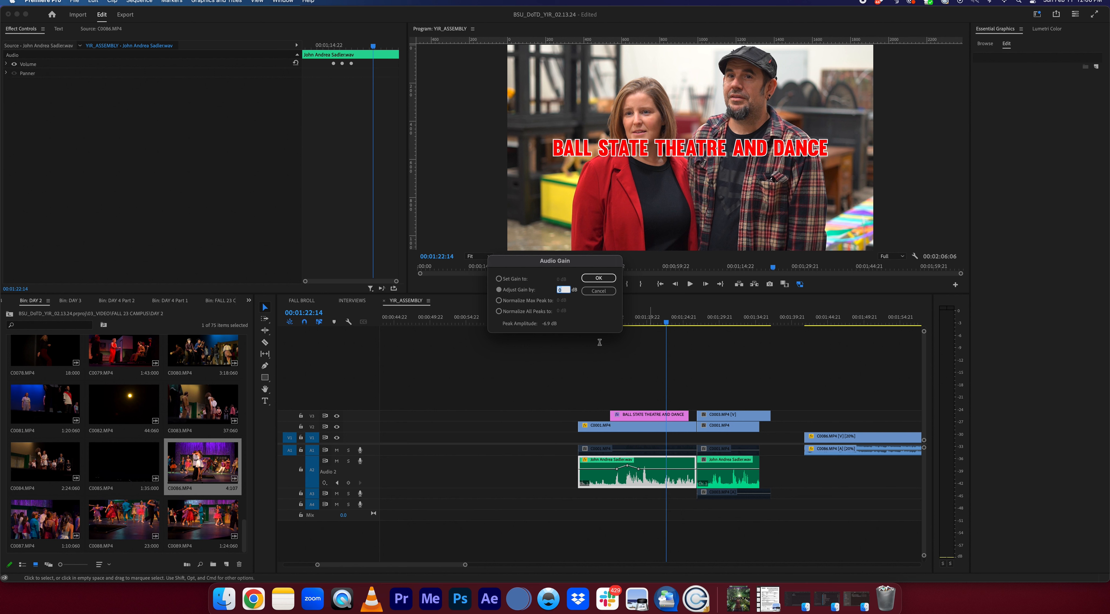
key(Escape)
click(672, 483)
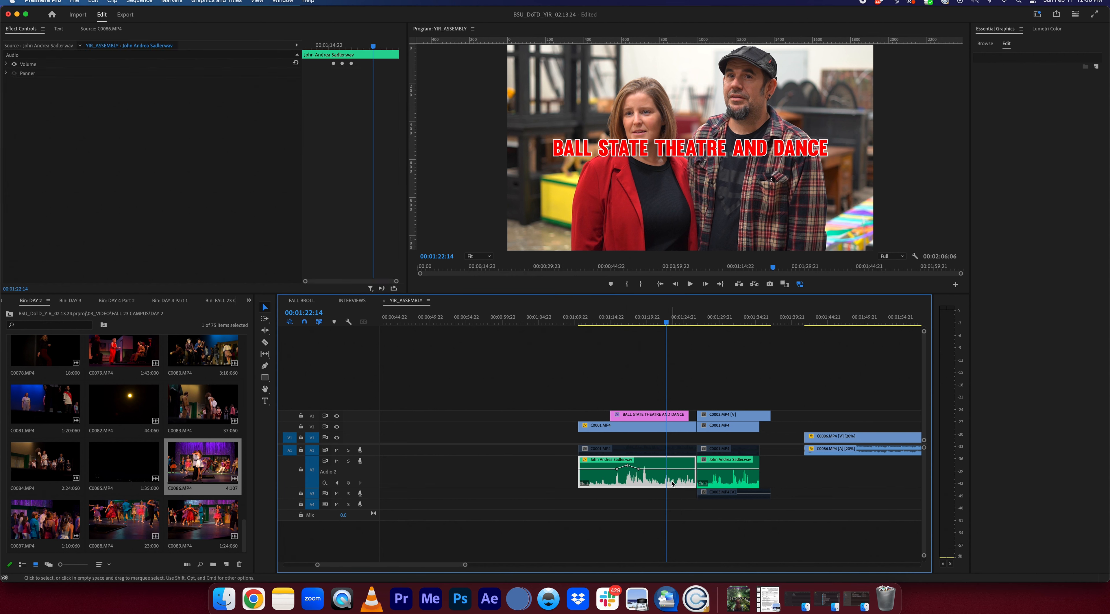
key(g)
key(Escape)
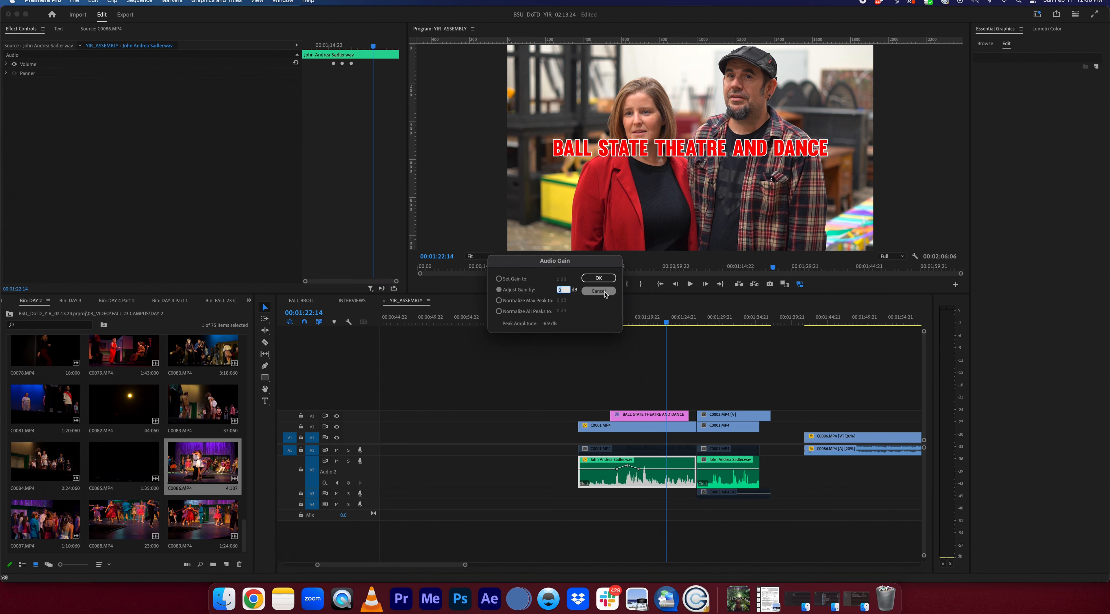
right_click(654, 456)
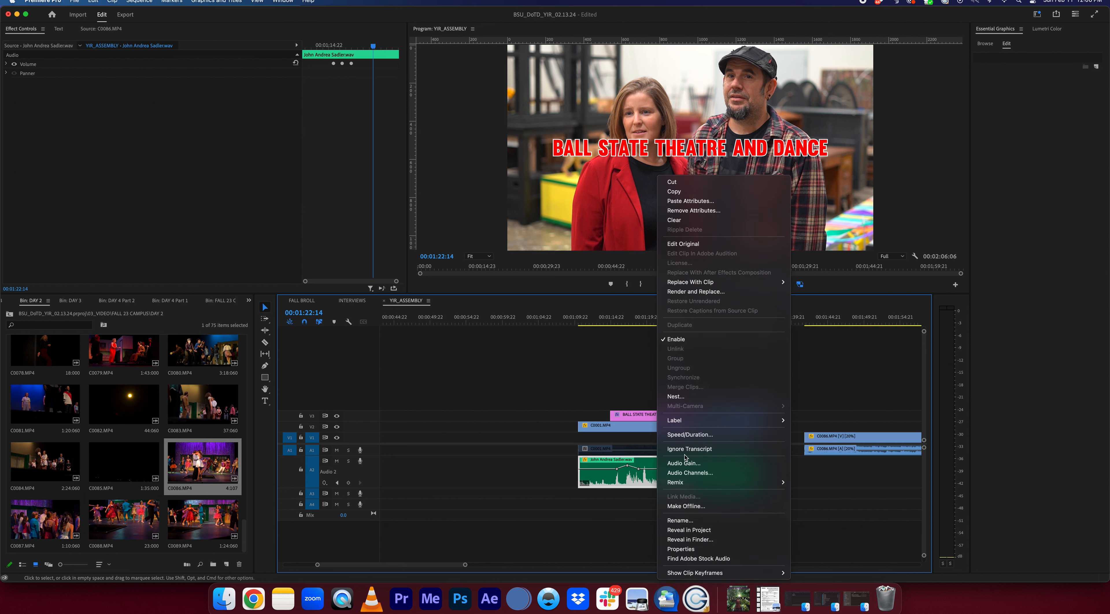
click(699, 463)
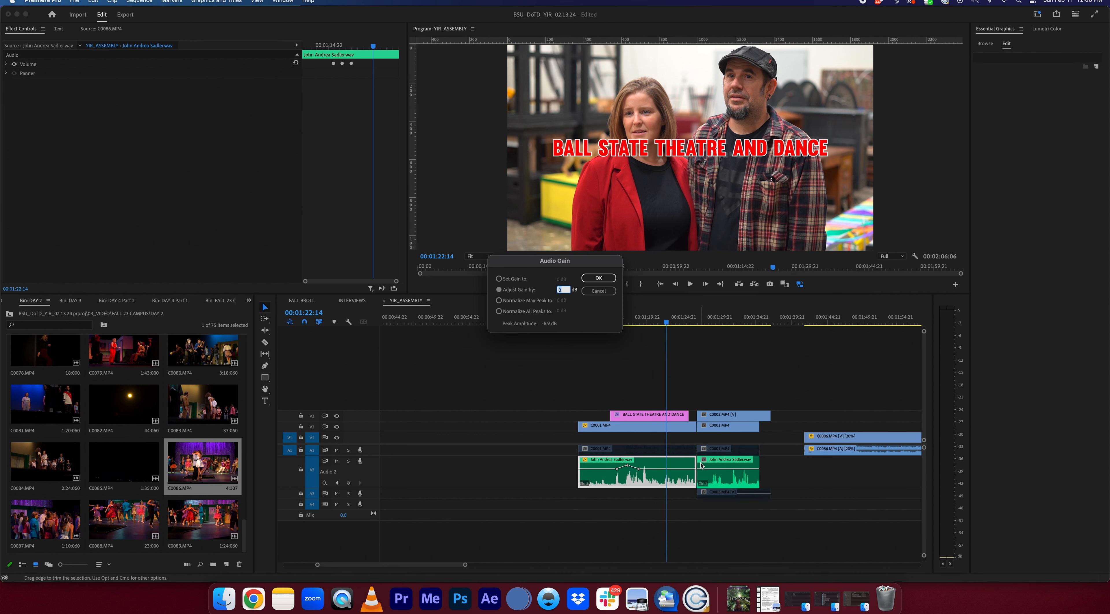
key(Return)
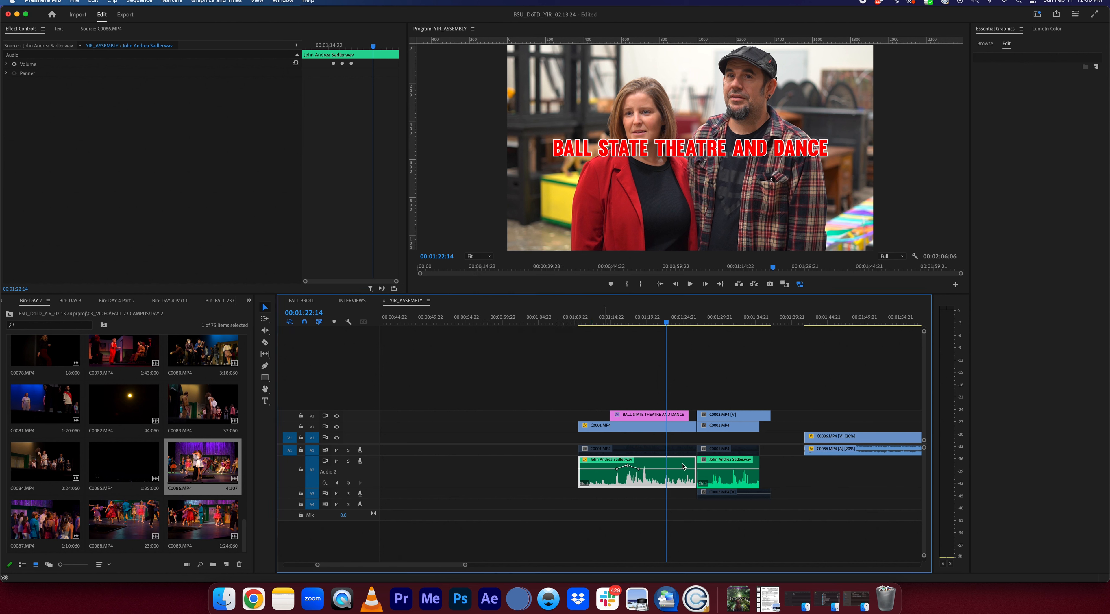
right_click(673, 470)
click(727, 463)
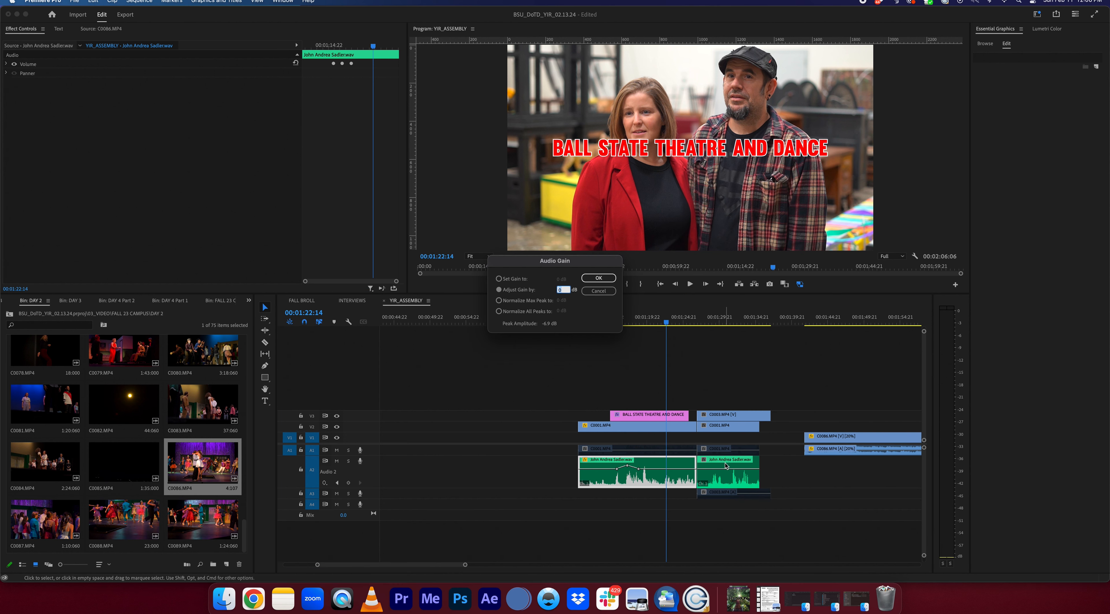
key(Escape)
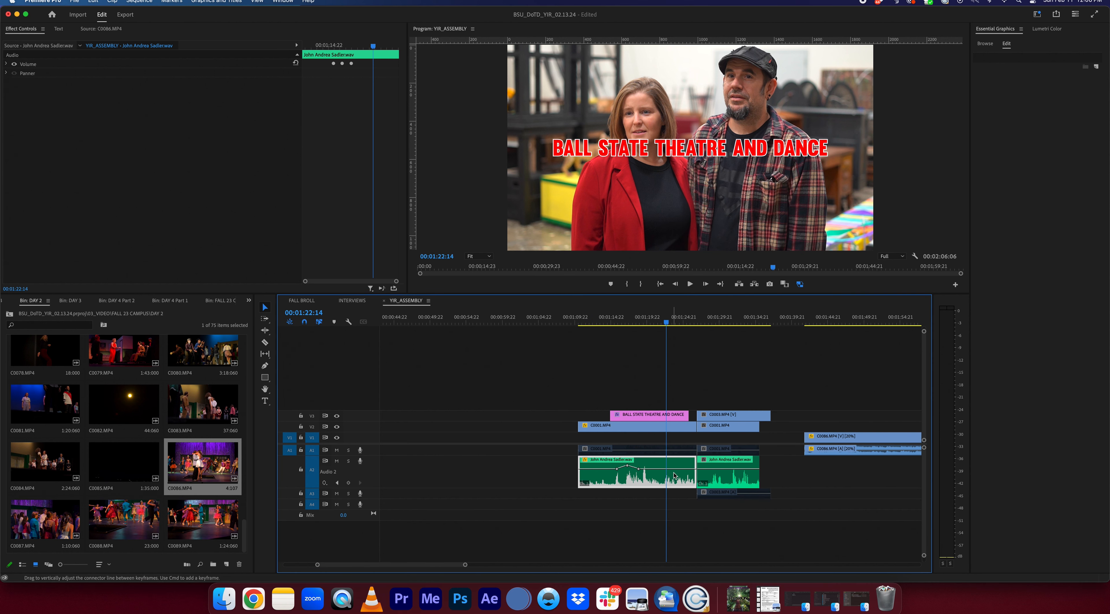
Raise the gain of the first interview audio clip on A2 by 10 dB and play back the louder section
right_click(671, 480)
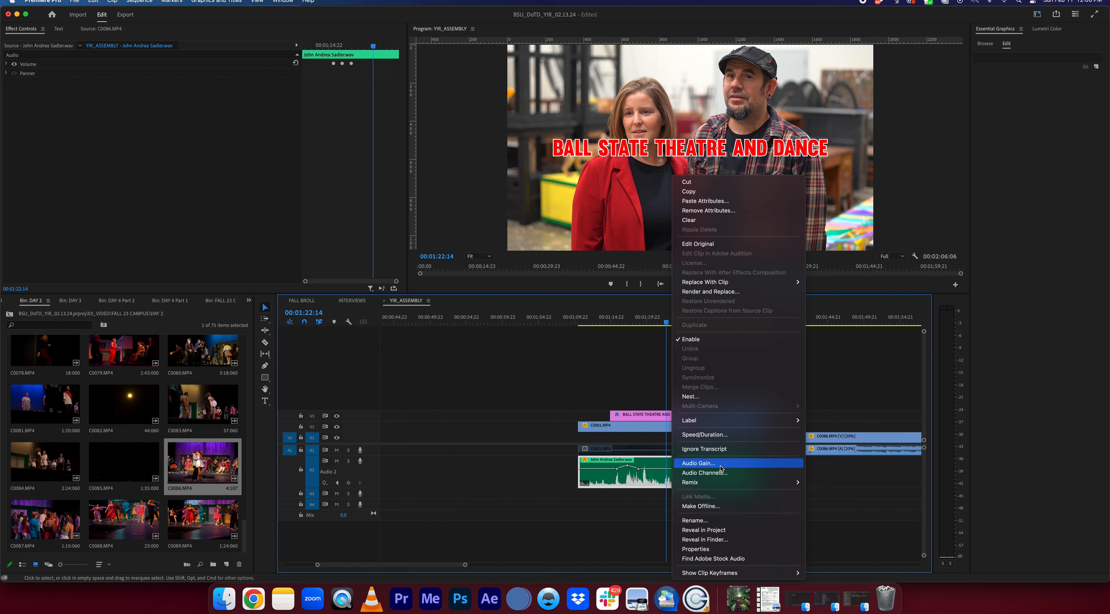
click(705, 464)
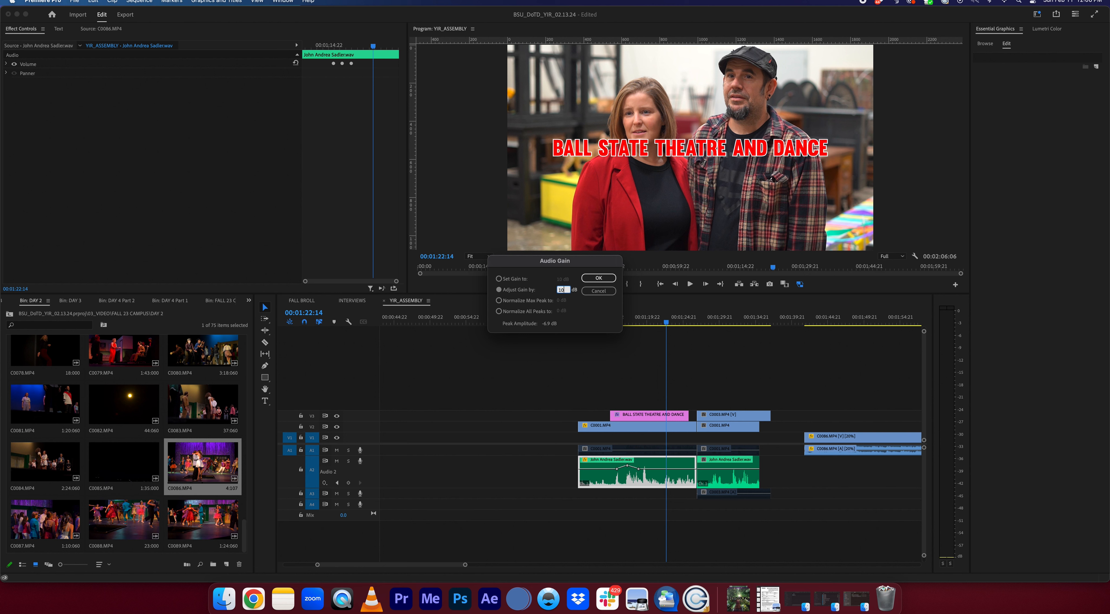
text(10)
key(Return)
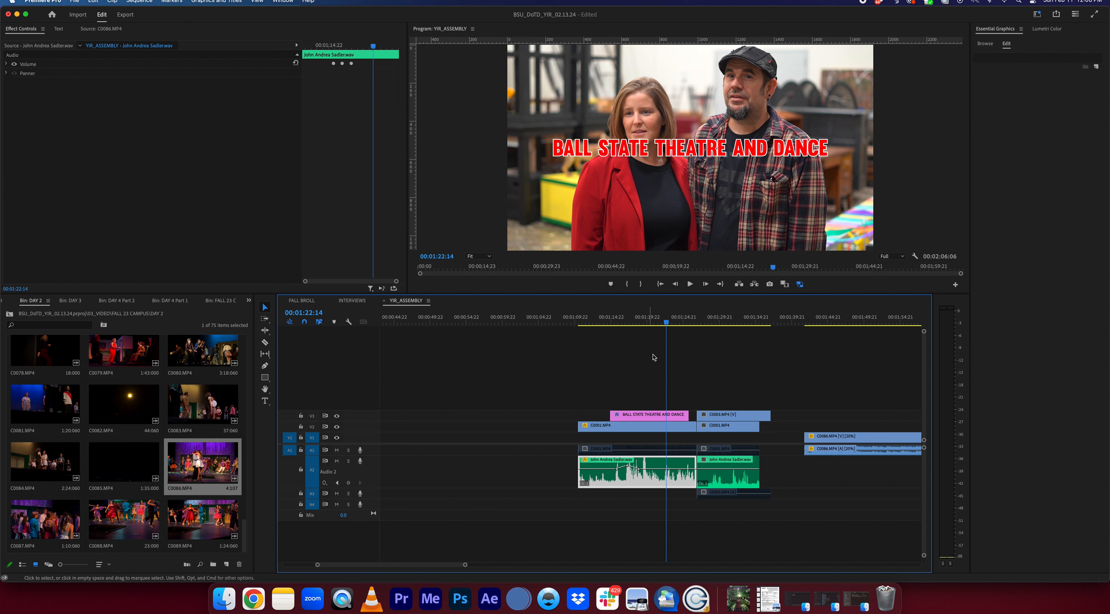
click(639, 322)
key(space)
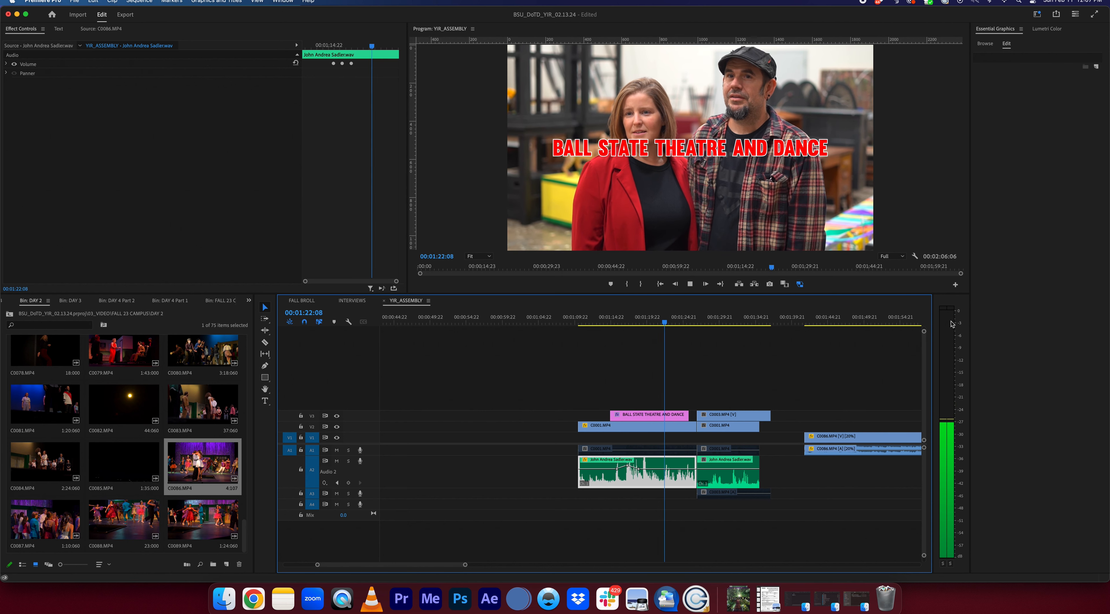
Try raising the first interview audio clip's gain a second time, play it back, and undo that extra increase
click(655, 322)
drag(654, 323, 642, 322)
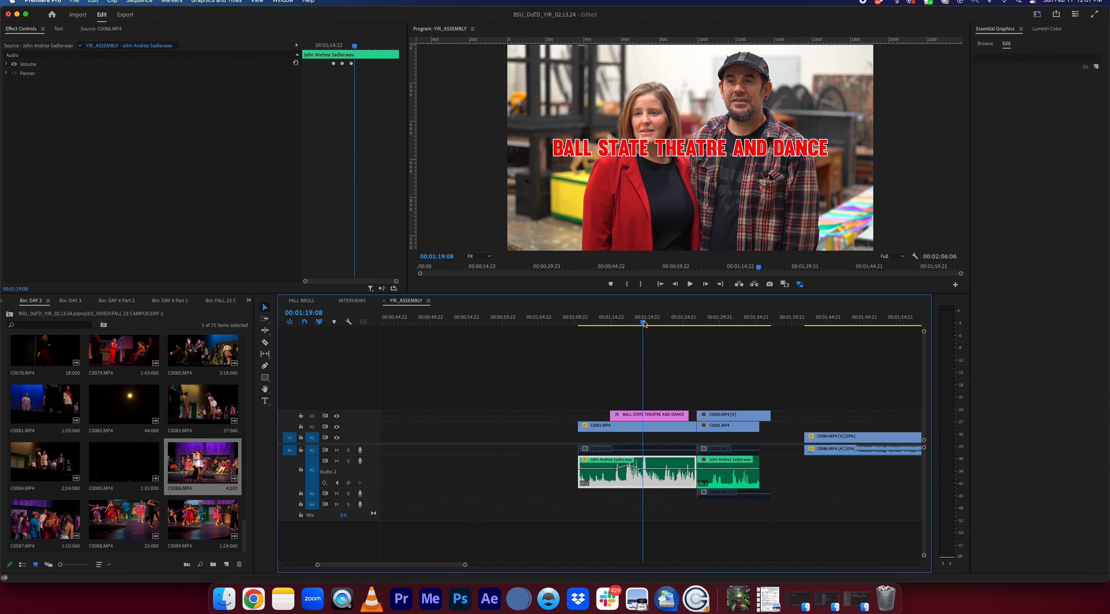
key(g)
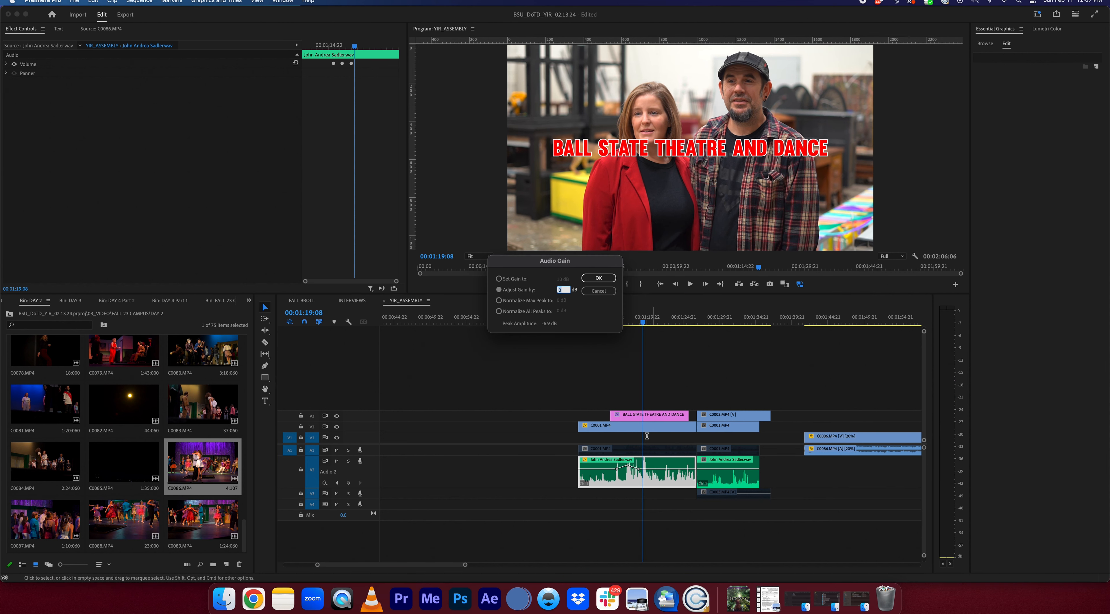
key(Return)
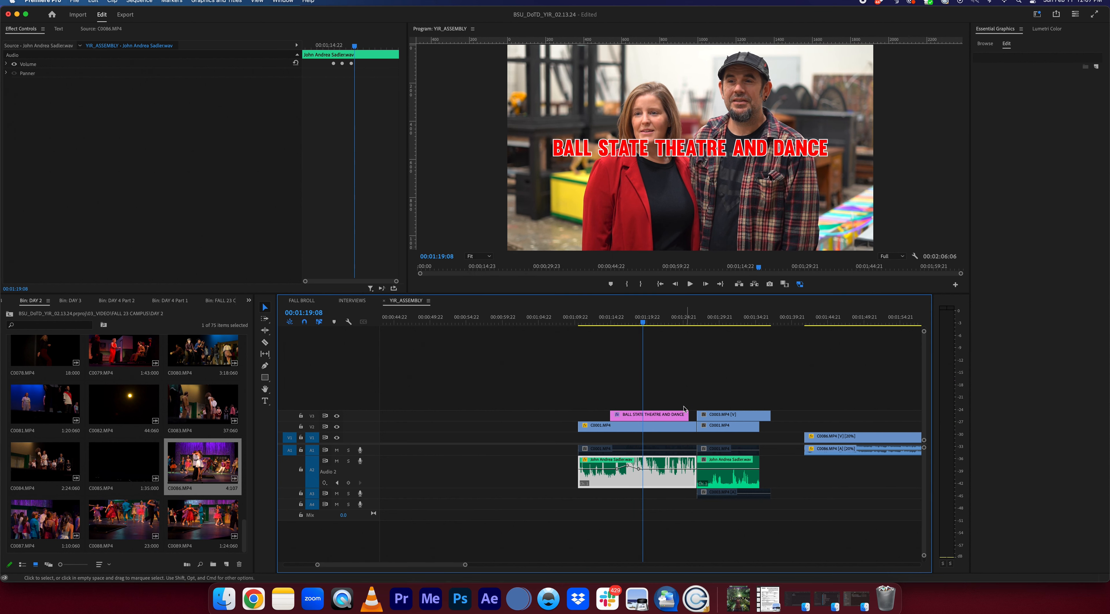
click(640, 322)
key(space)
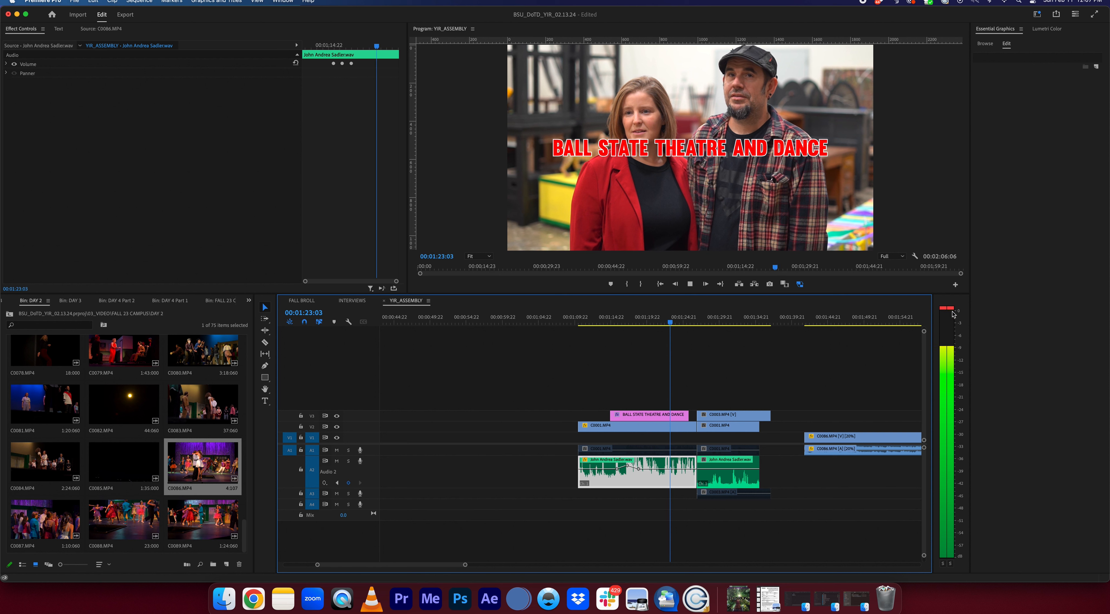
key(space)
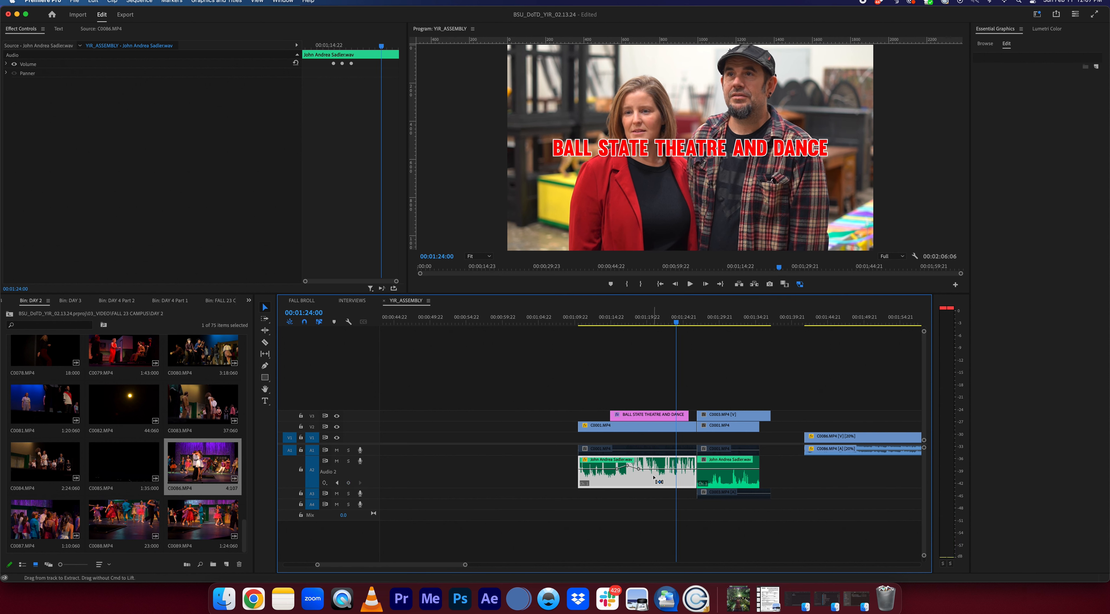
key(super+z)
At 00:01:19:01, show the Lumetri Color basic correction settings for the interview video clip C0001.MP4 on V2
click(645, 324)
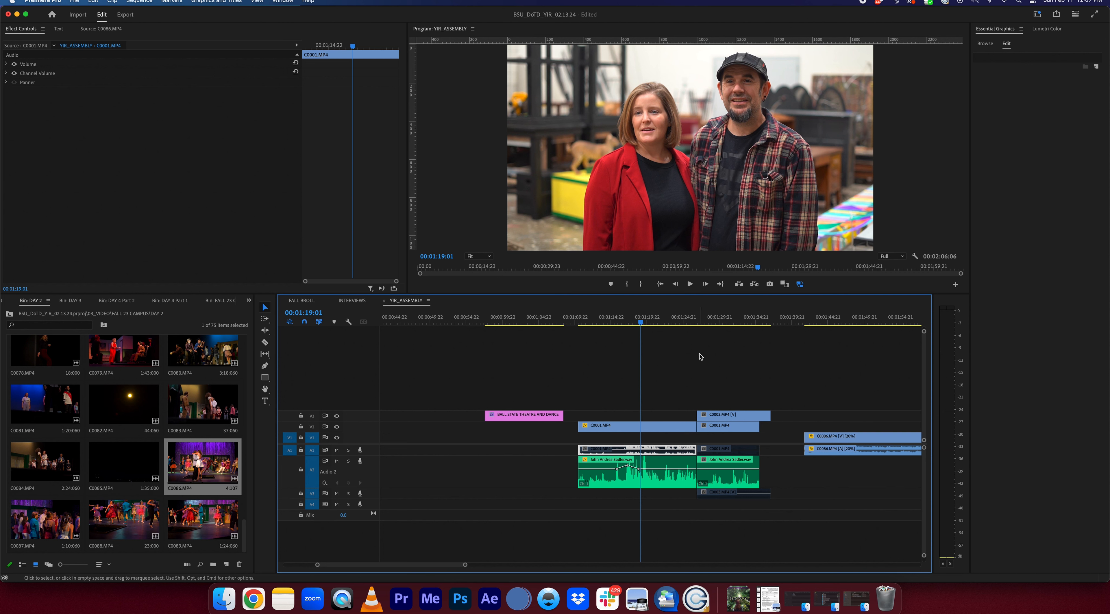
click(1050, 30)
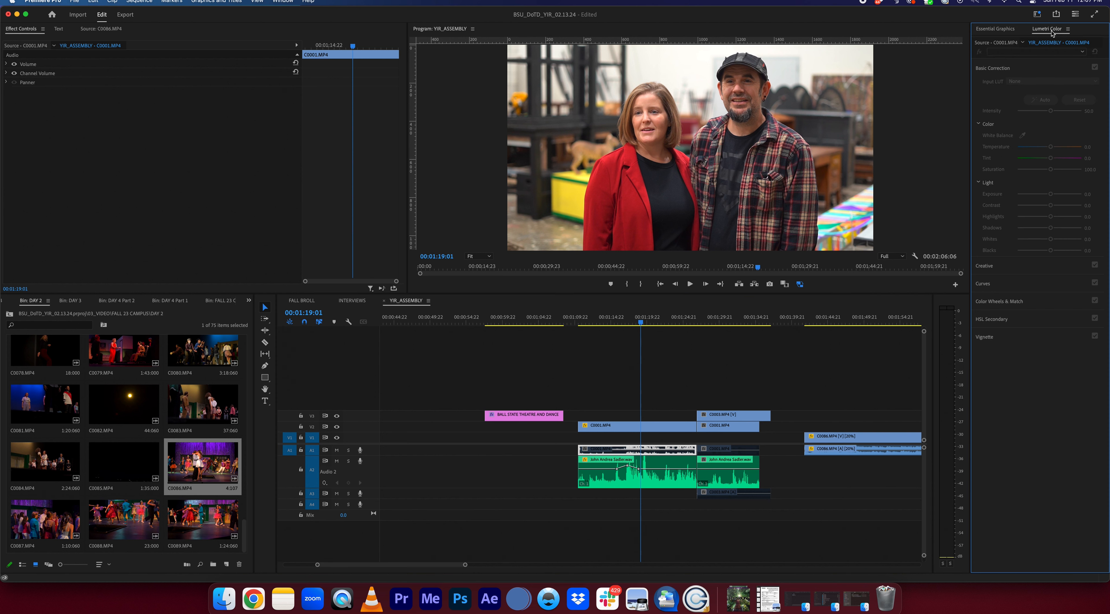
click(659, 427)
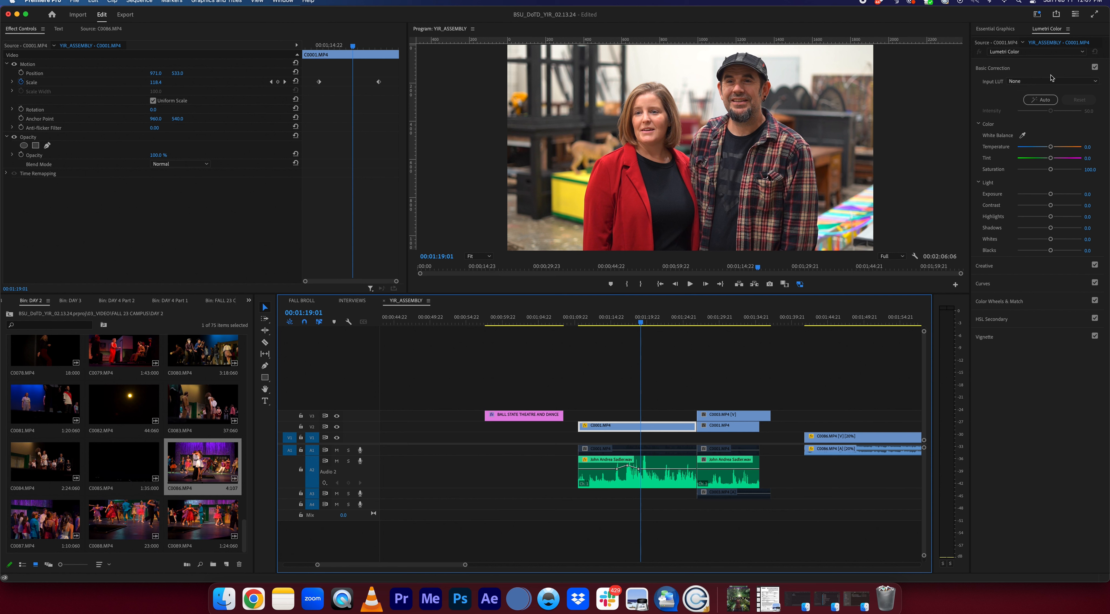
Try the input LUTs Phantom_Rec709_Gamma, ALEXA_Default_LogC2Rec709 and AMIRA_Default_LogC2Rec709 on C0001.MP4, and return the input LUT to None
click(1087, 82)
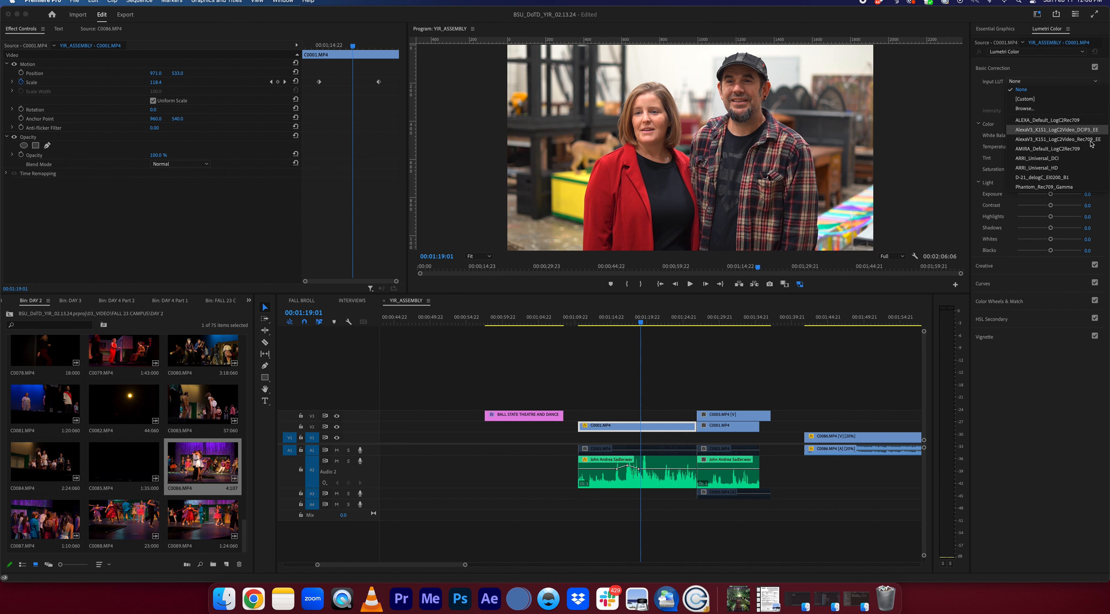
click(1079, 186)
click(1079, 81)
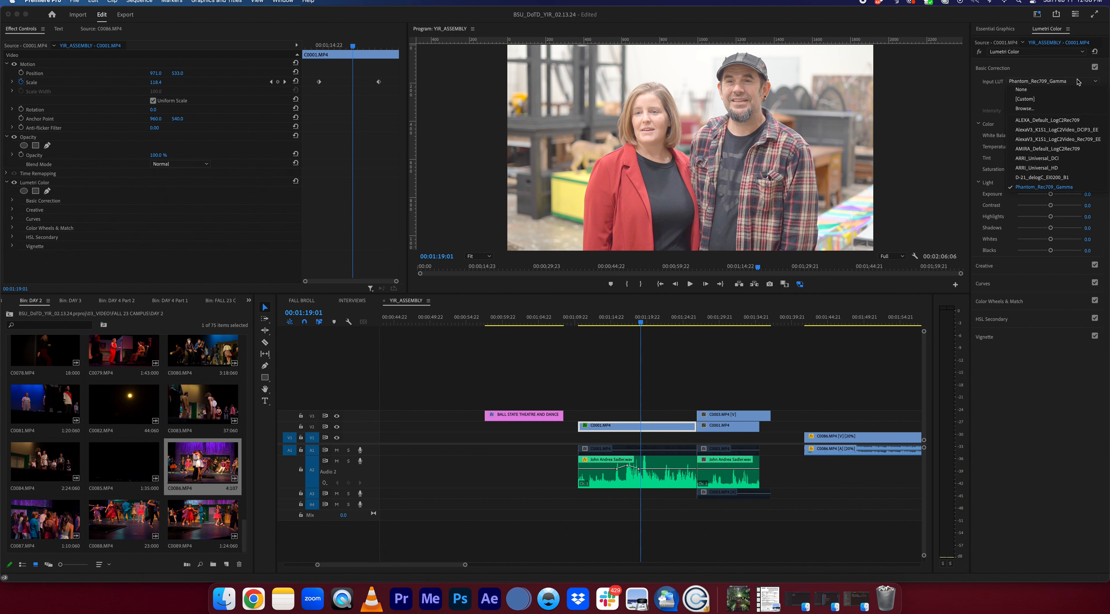
click(1076, 121)
click(1078, 81)
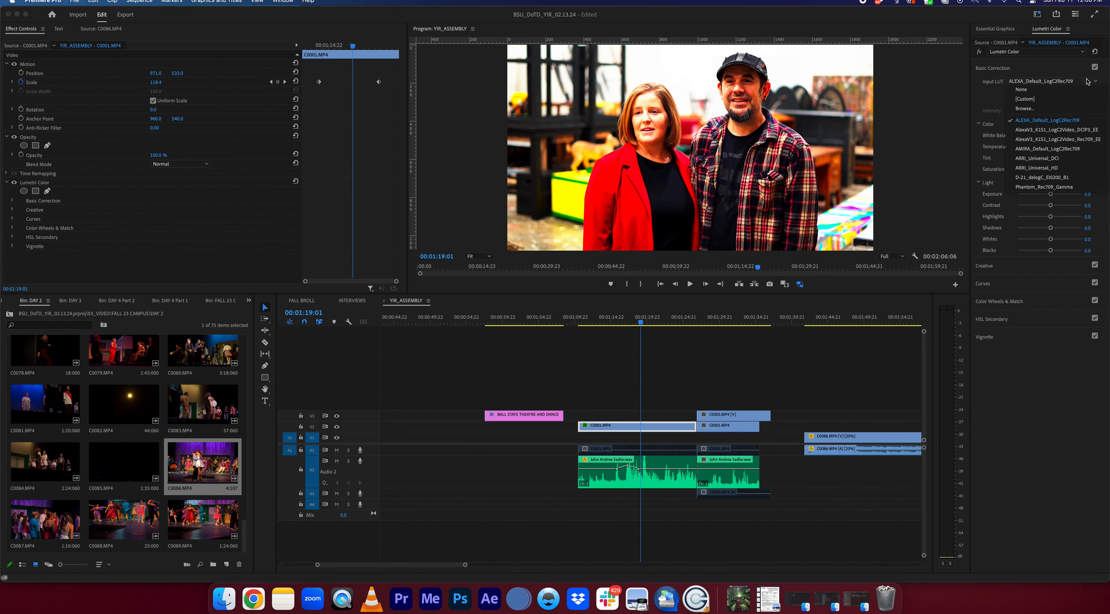
click(1080, 150)
click(1078, 81)
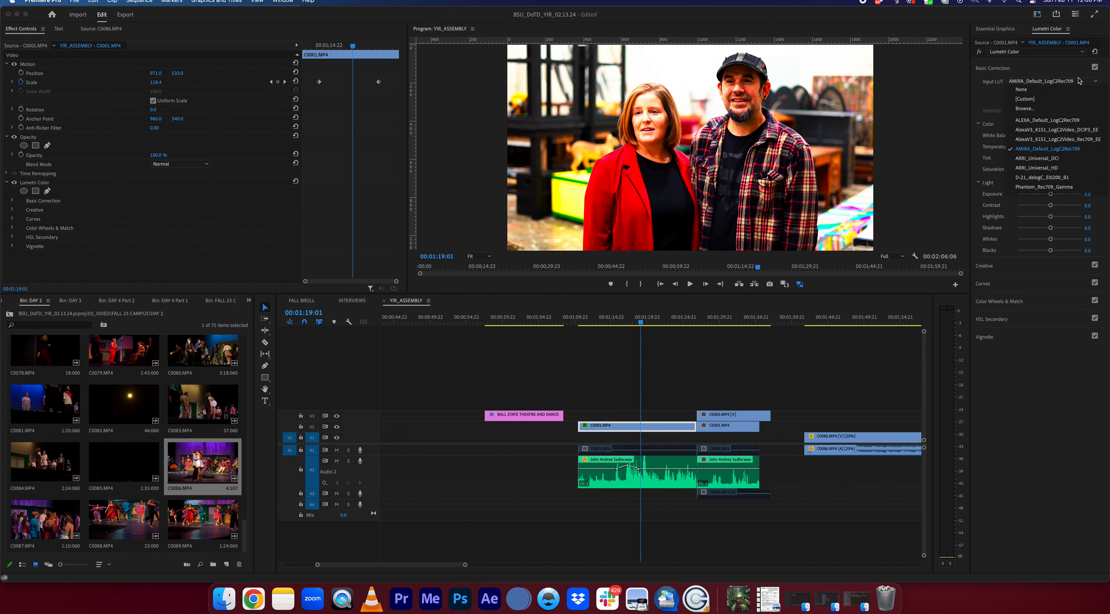
click(1065, 91)
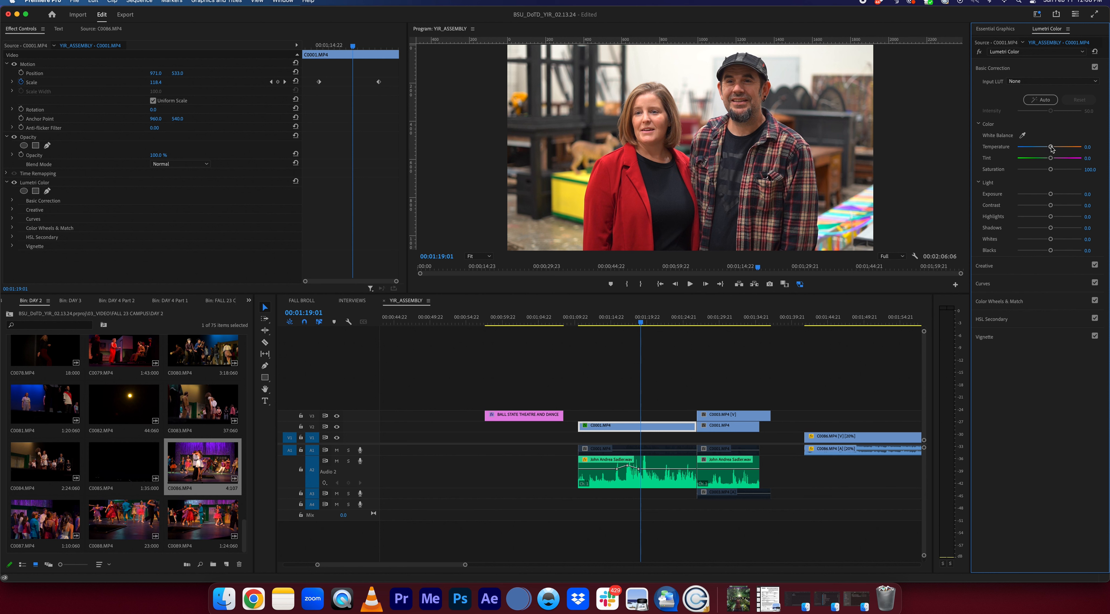
Correct C0001.MP4's color with temperature -12.8, tint 2.0 and saturation at about 119.5
drag(1051, 147, 1048, 150)
drag(1049, 160, 1048, 159)
drag(1050, 163, 1055, 173)
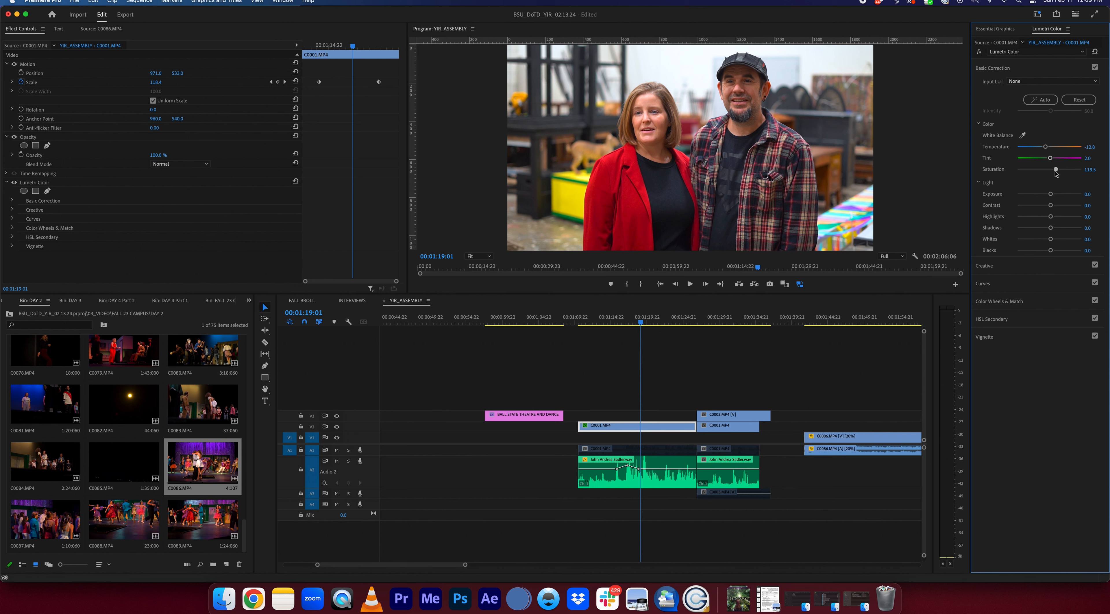
Adjust C0001.MP4's light to exposure 0.5, contrast about -50, highlights -38, shadows -14, whites -36 and blacks 13, and collapse the correction sections
drag(1050, 195, 1054, 253)
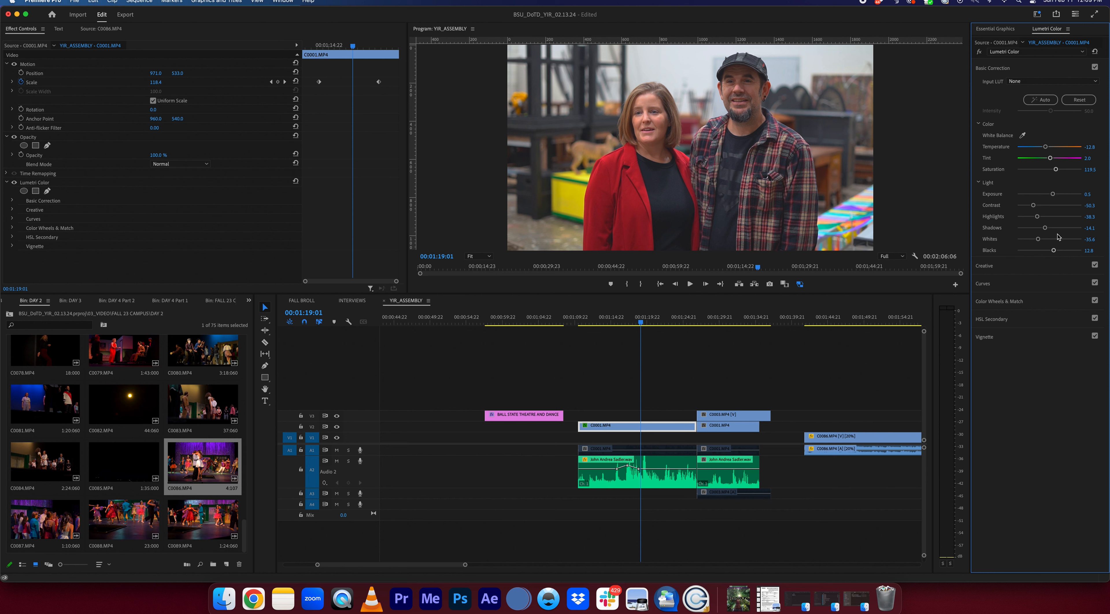
click(1020, 268)
click(1043, 87)
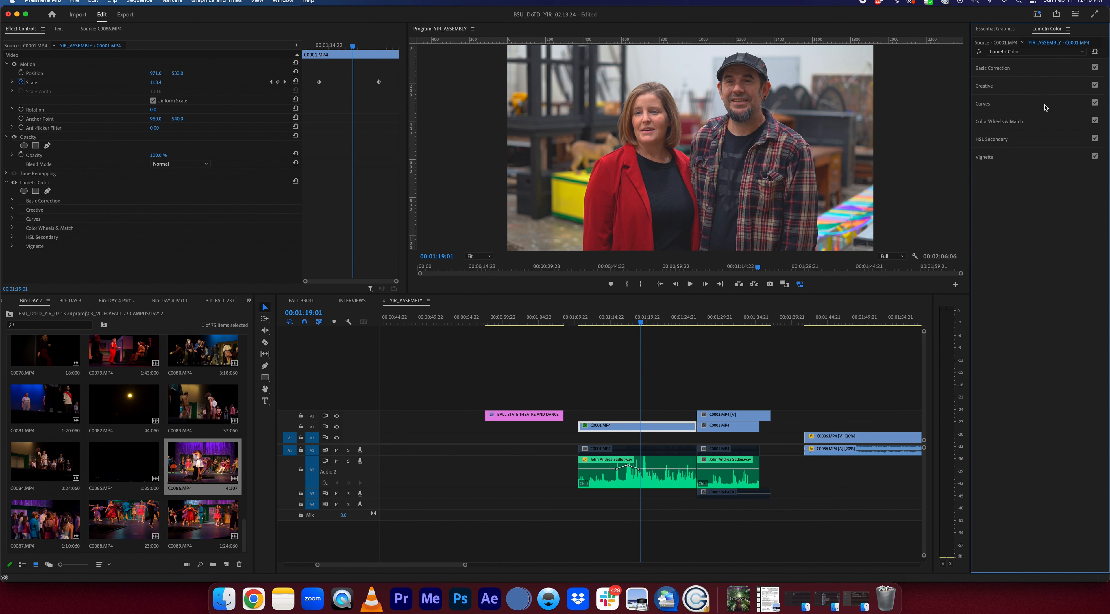
Brighten clip C0001.MP4 by raising the midtones of its RGB curve in Lumetri Color
click(1039, 118)
click(1039, 105)
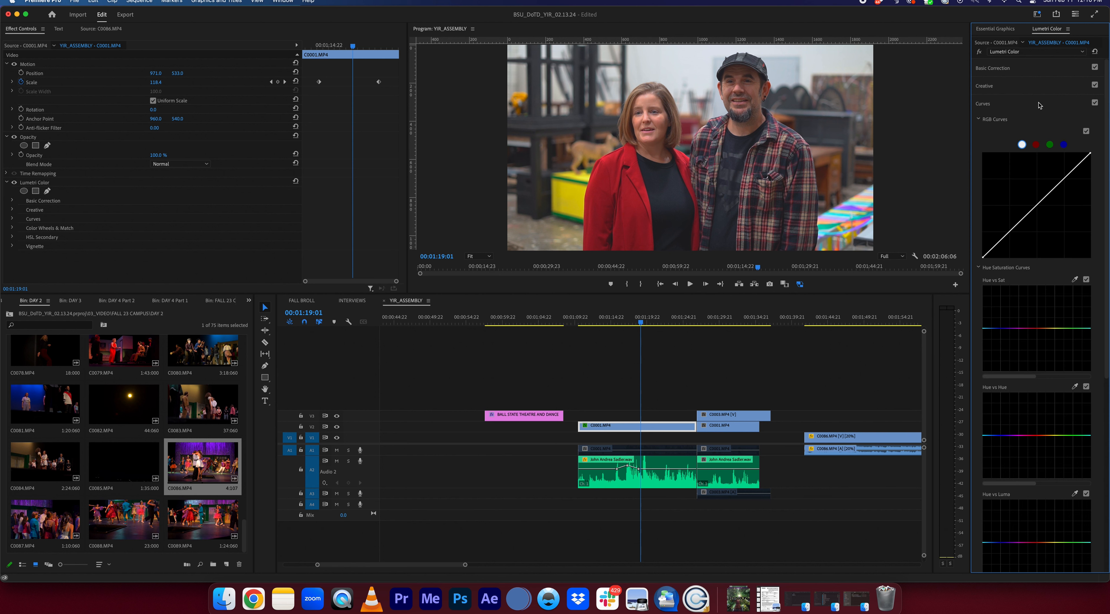
mouse_move(1043, 200)
mouse_down()
mouse_move(1041, 190)
mouse_move(1052, 209)
mouse_move(1036, 194)
mouse_up()
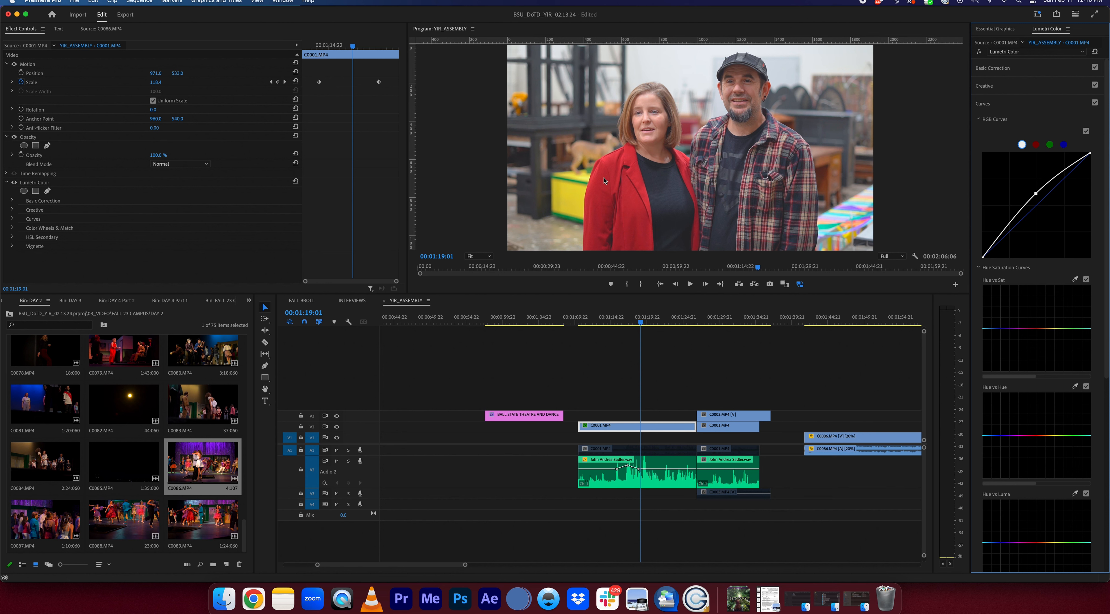
mouse_move(1036, 193)
mouse_down()
mouse_move(1043, 205)
mouse_move(1031, 197)
mouse_up()
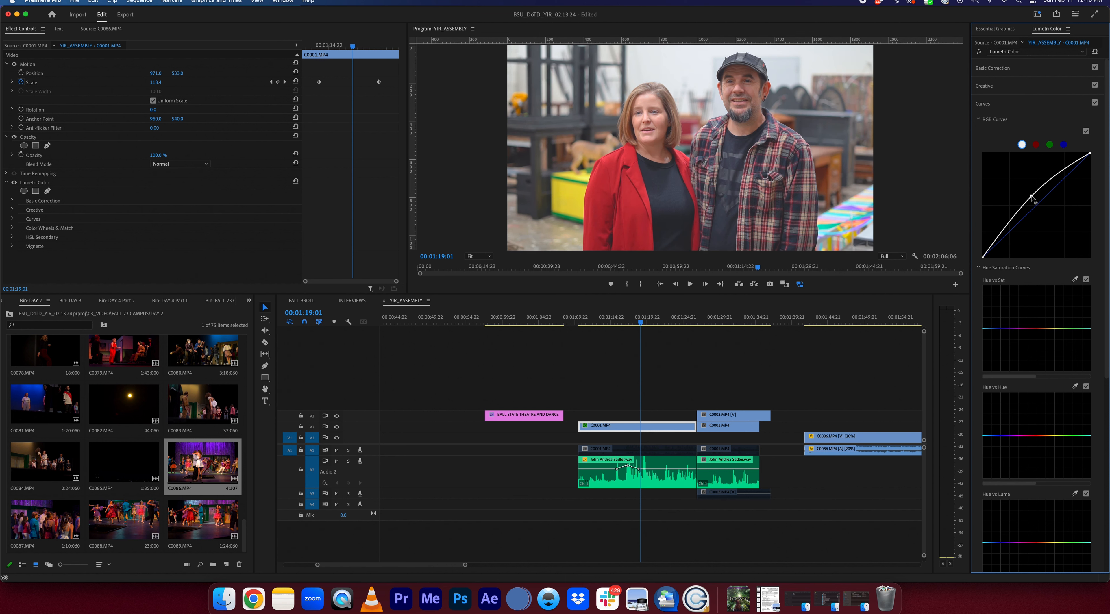
click(1037, 100)
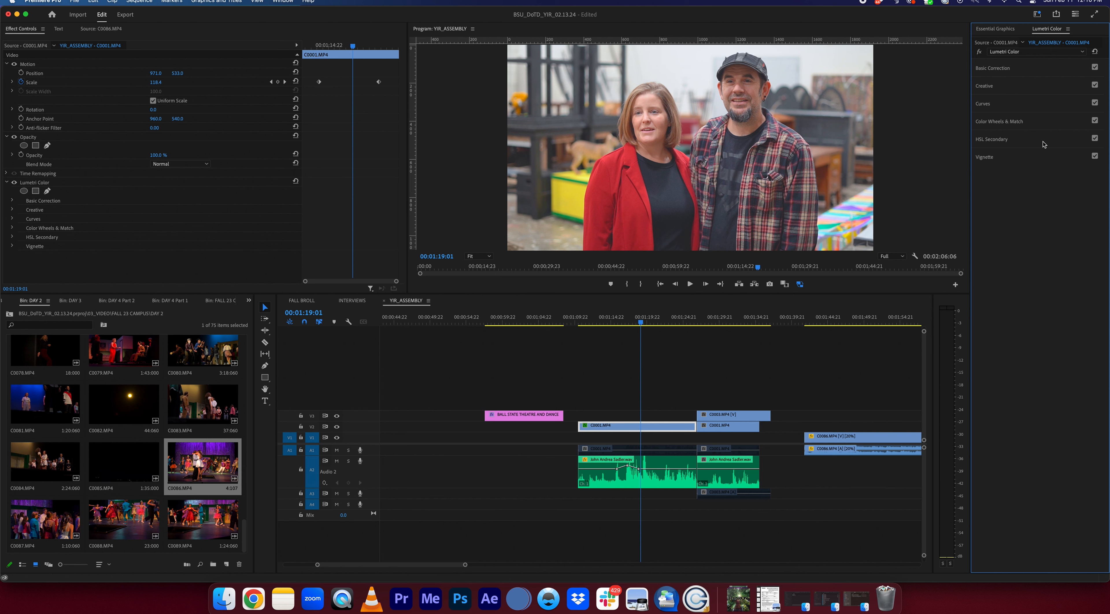
Add a subtle vignette to C0001.MP4 with amount -1.0, midpoint 24.8, roundness 7.4 and feather 57.0
click(1033, 158)
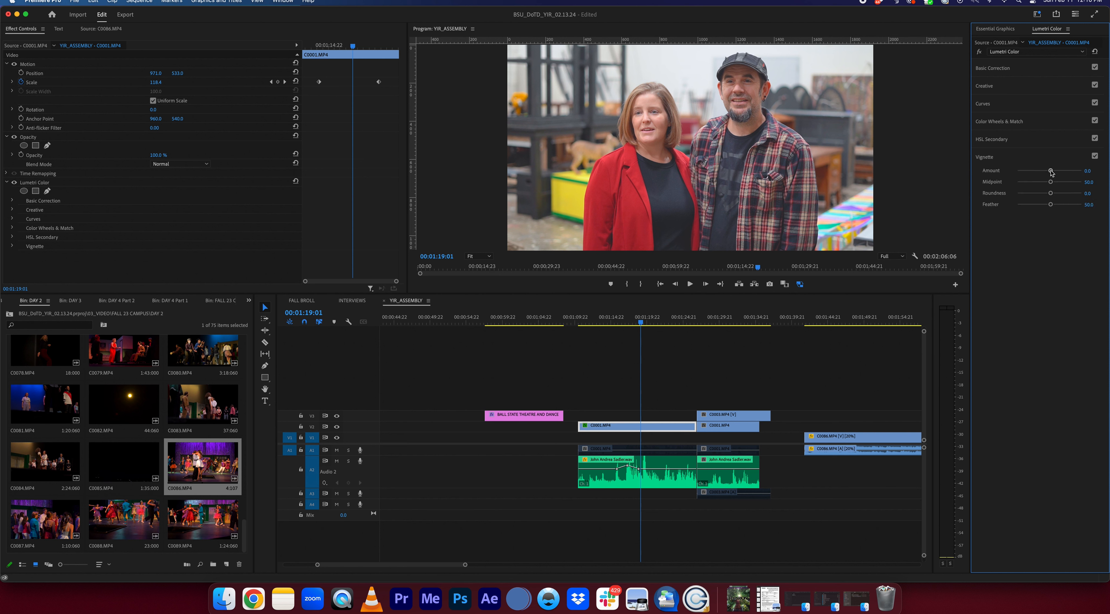
drag(1051, 172, 1035, 208)
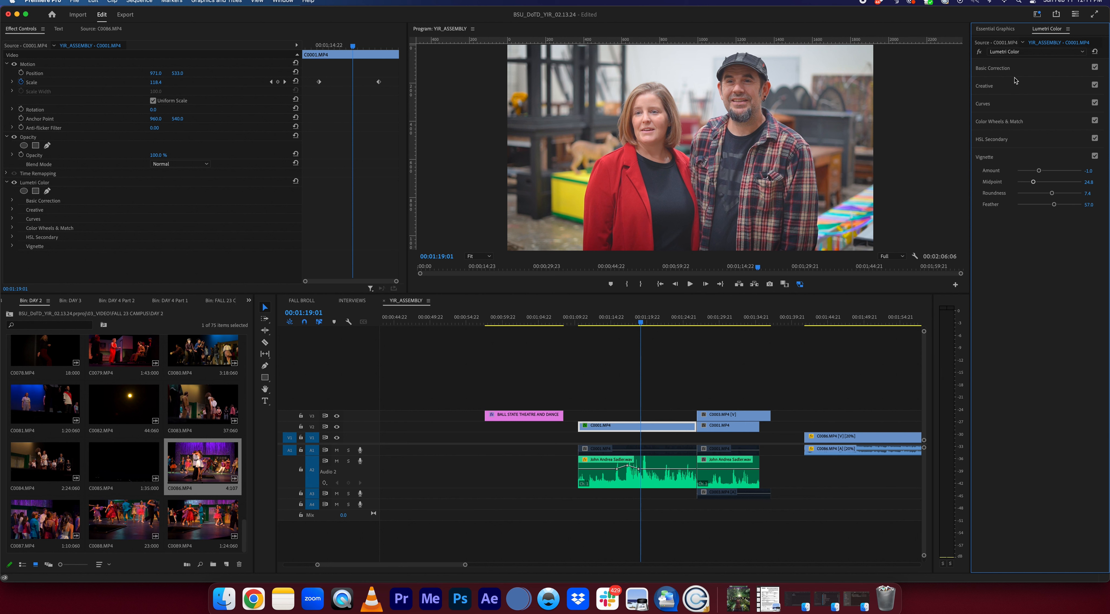
Toggle the Lumetri Color effect off and on repeatedly to compare the clip before and after grading
click(979, 52)
click(979, 52)
click(979, 52)
click(979, 51)
click(979, 52)
click(979, 51)
click(979, 51)
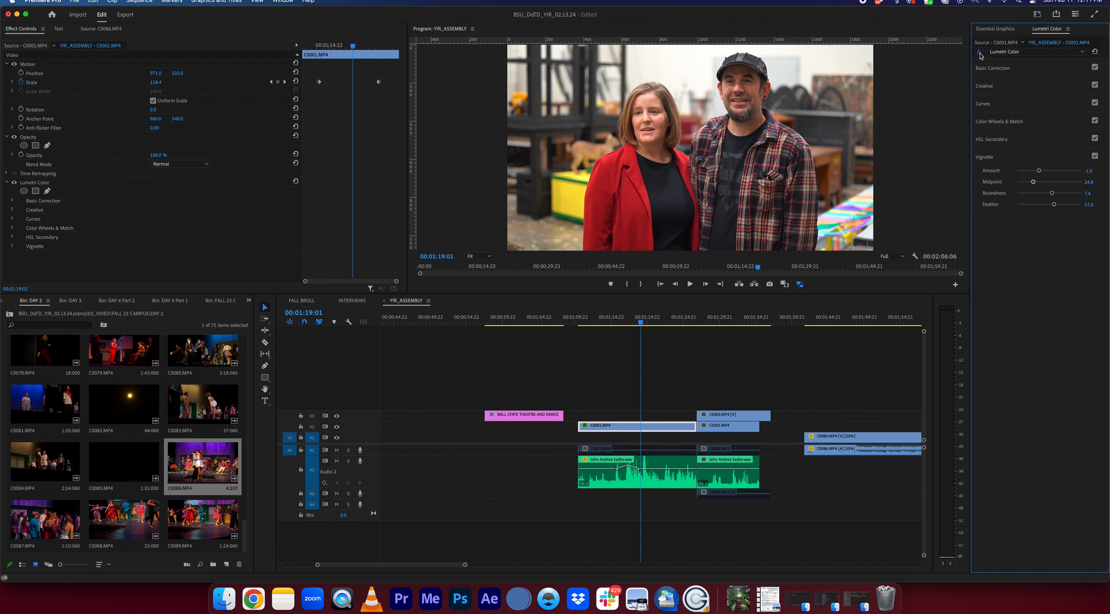
click(979, 52)
click(979, 51)
click(979, 52)
click(979, 52)
click(979, 51)
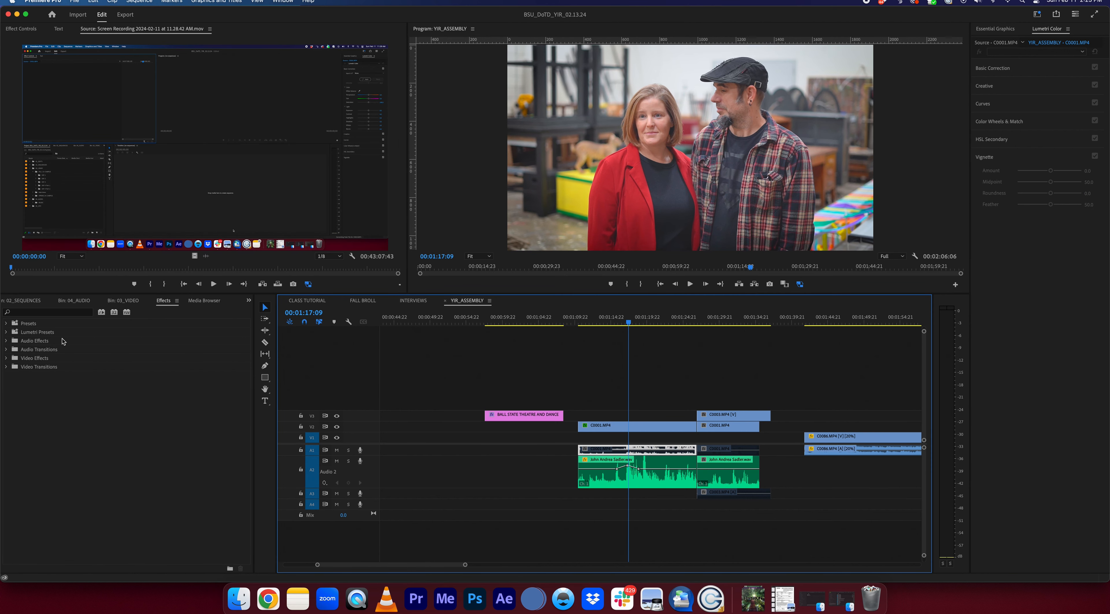
Check the 03_VIDEO bin, and bring the Effects panel to the front
click(124, 300)
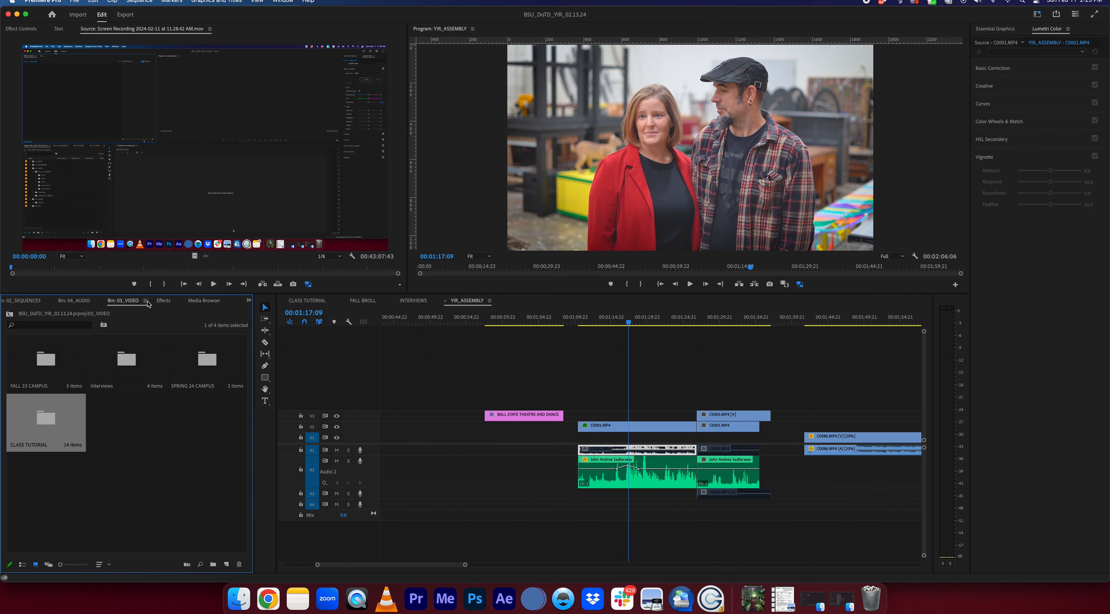
click(163, 301)
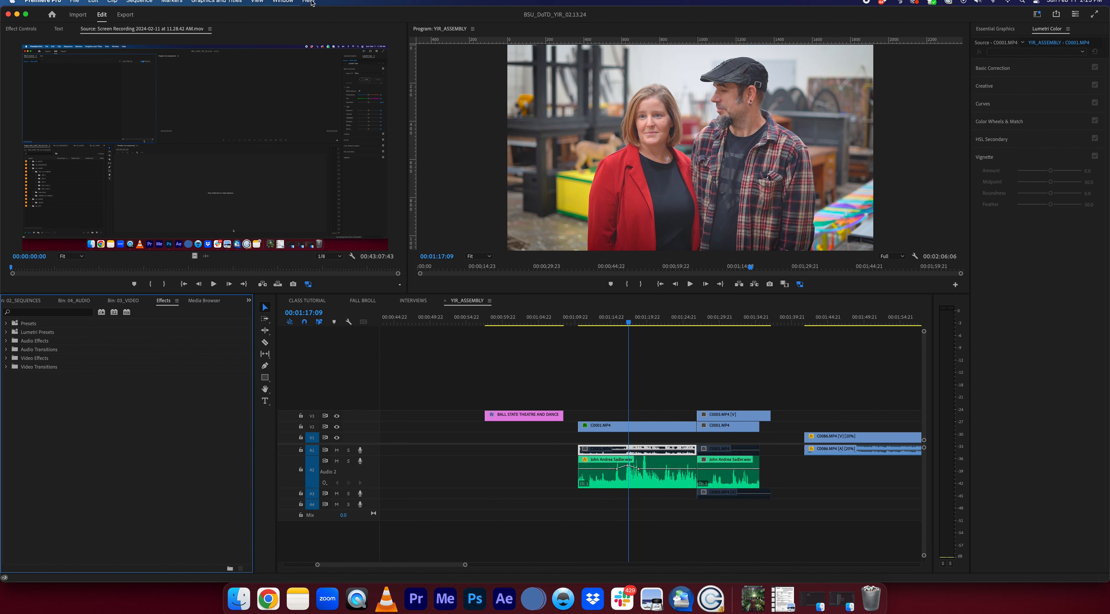
click(281, 3)
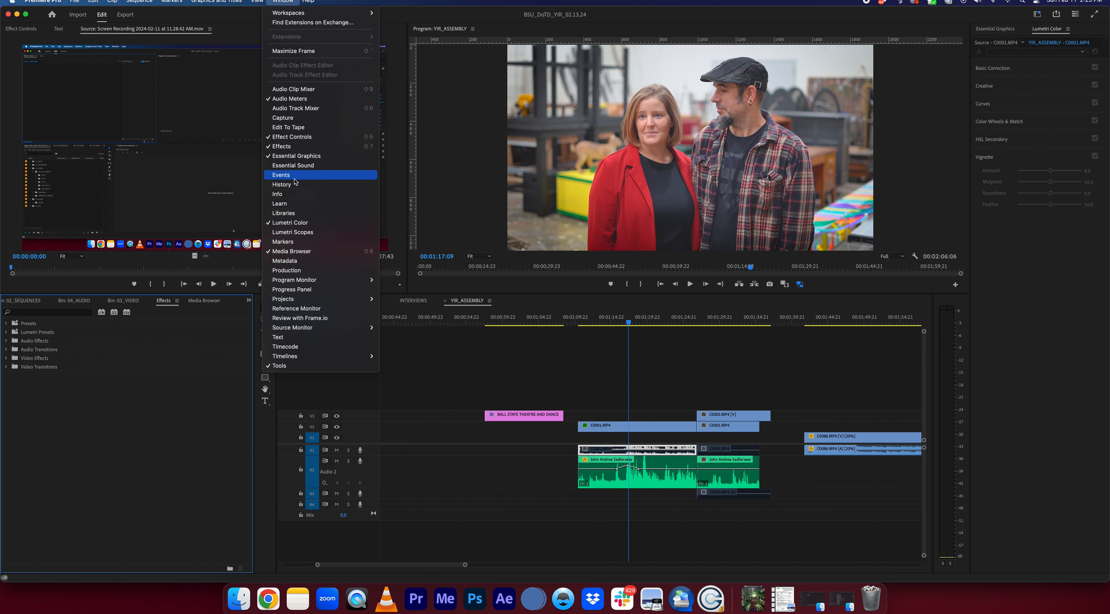
click(297, 147)
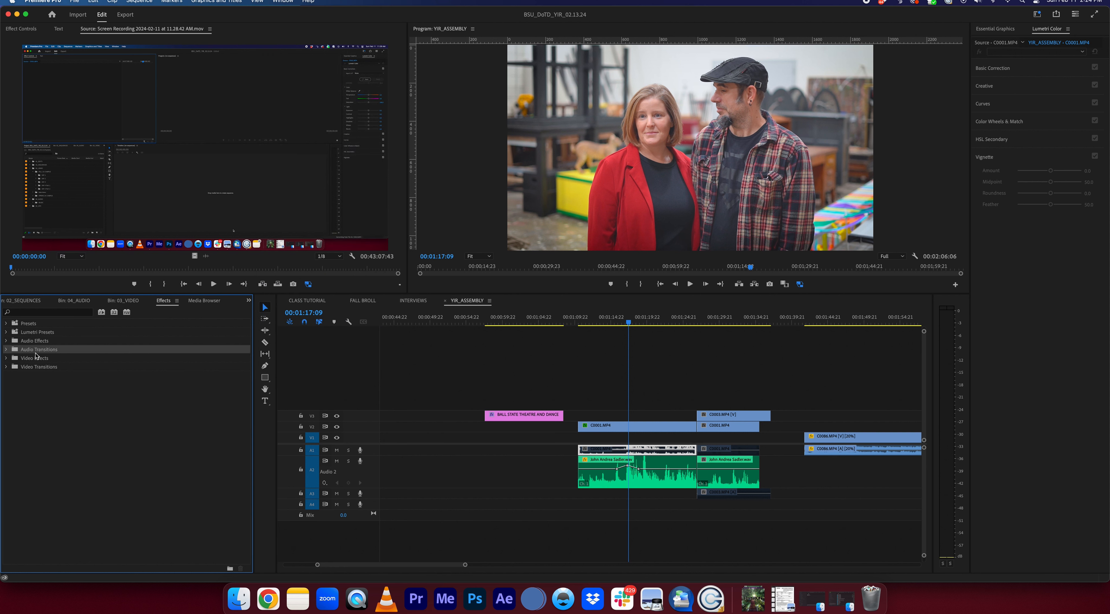
Browse the Audio Effects, Audio Transitions, Video Effects and Video Transitions categories, collapsing each one again
click(7, 359)
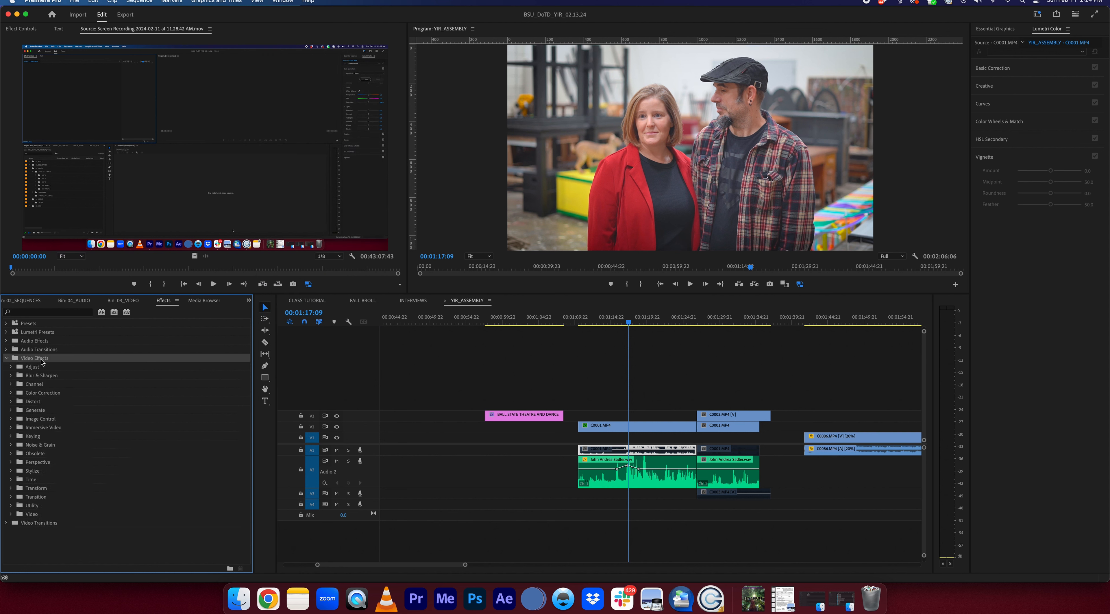
click(7, 350)
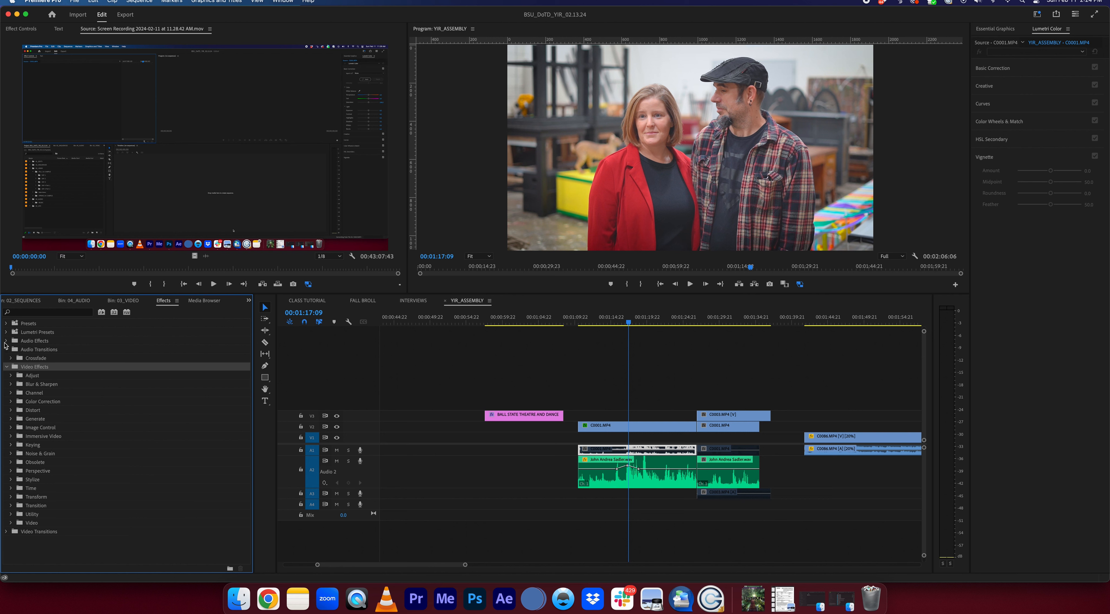
click(7, 342)
click(7, 340)
click(7, 350)
click(7, 358)
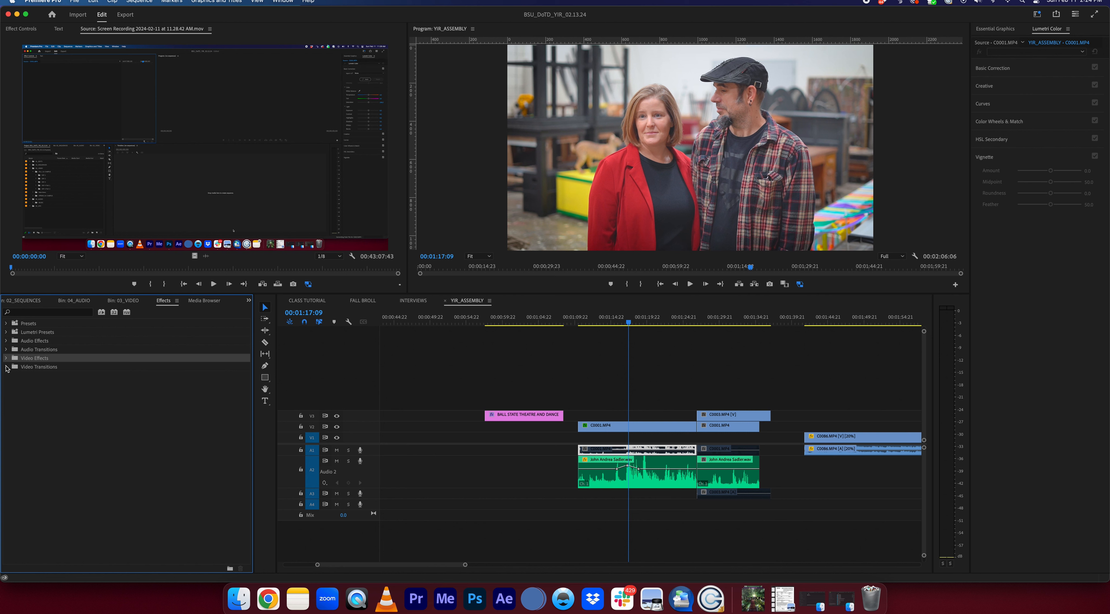
click(6, 367)
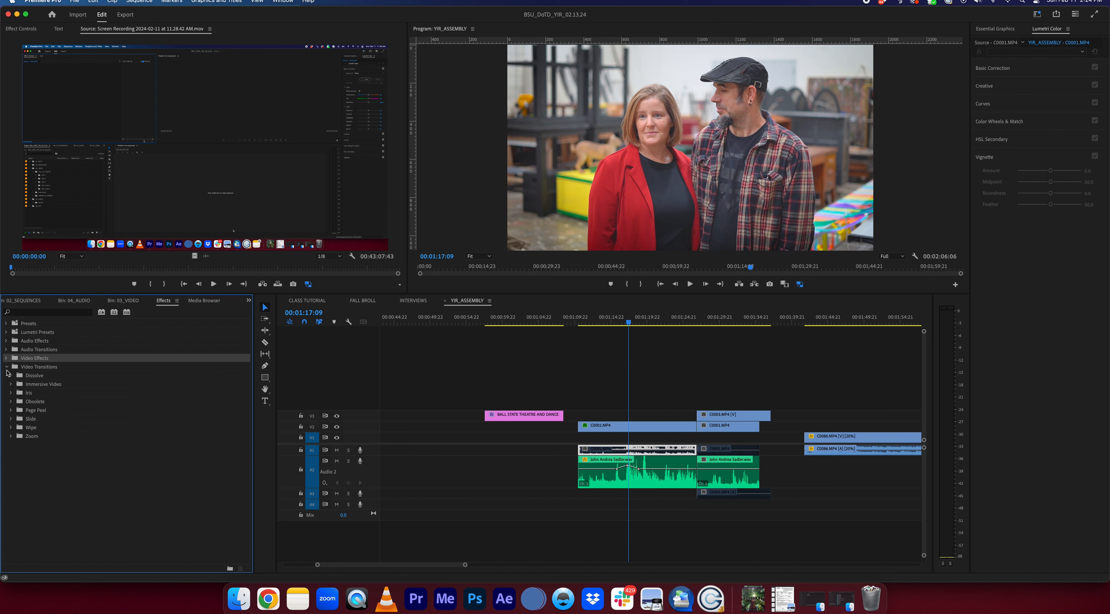
click(7, 367)
click(6, 367)
click(6, 366)
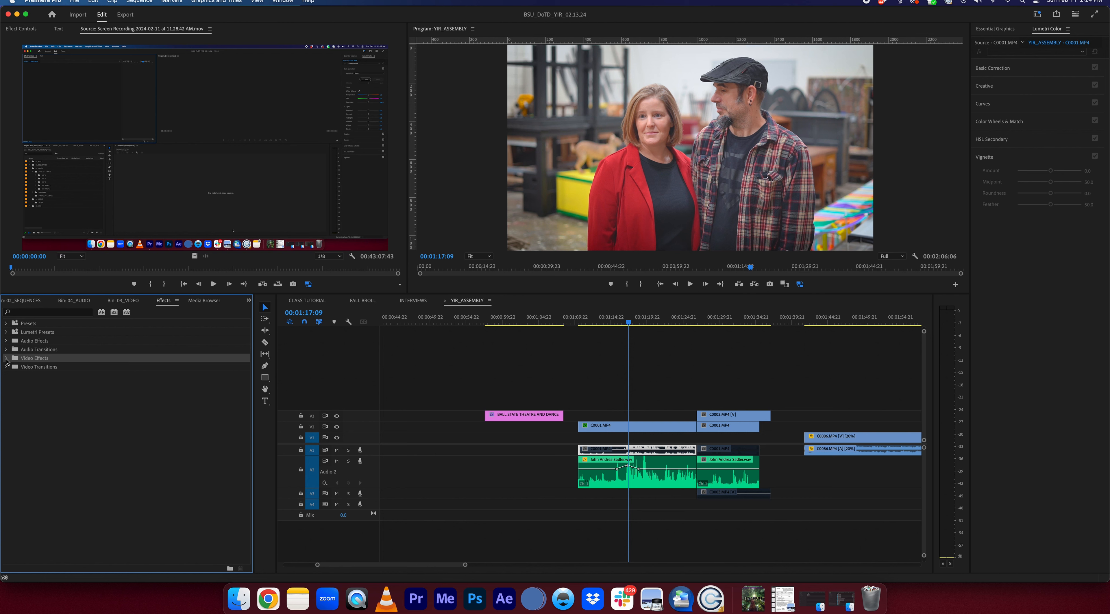
Apply a Cross Dissolve transition at the cut between the two adjacent clips on track V2
click(6, 367)
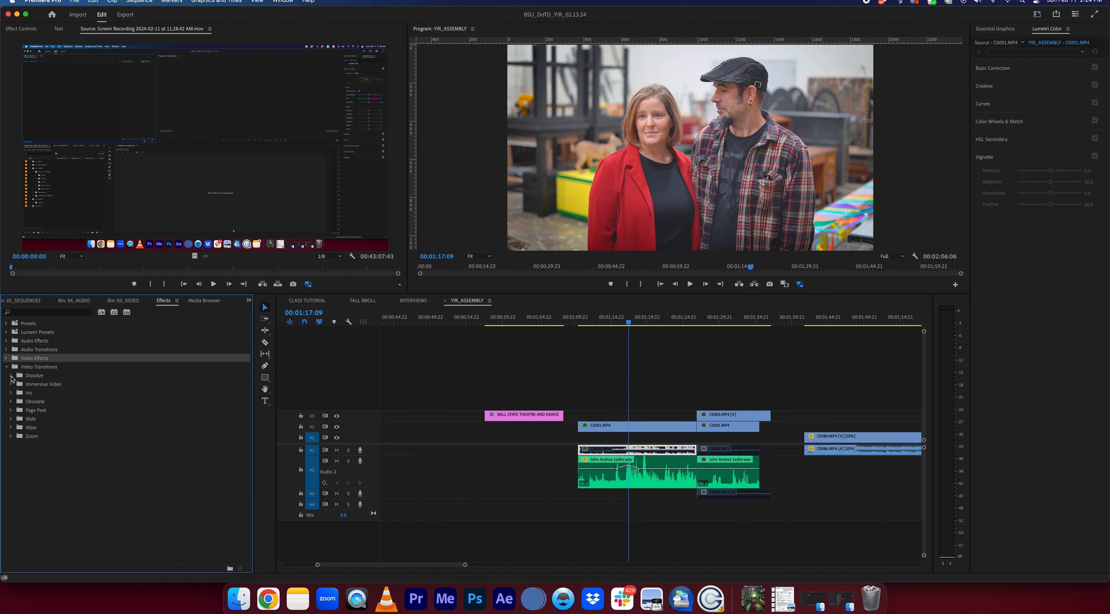
click(11, 375)
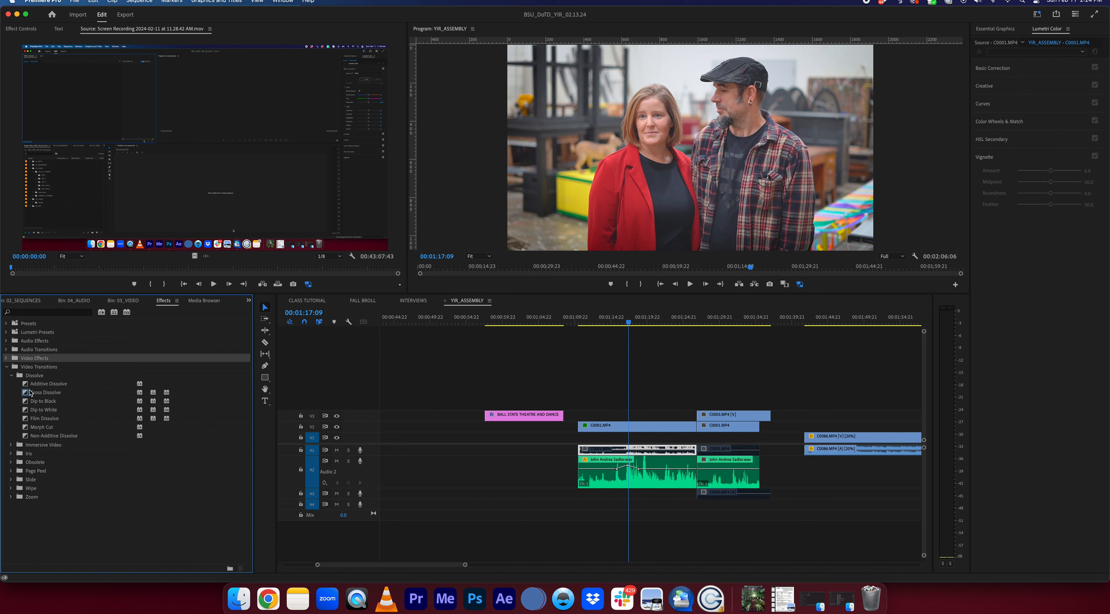
drag(25, 394, 696, 428)
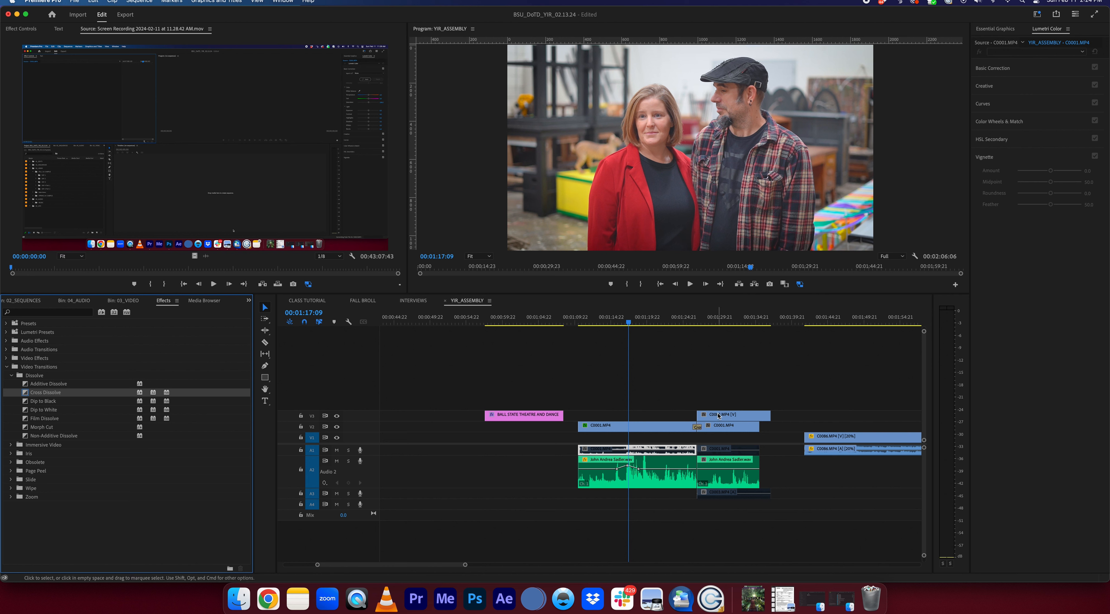
Shift the overlying C0003.MP4 clip on V3 later to uncover the dissolve, and play back the transition
click(690, 319)
scroll(693, 366, right, 3)
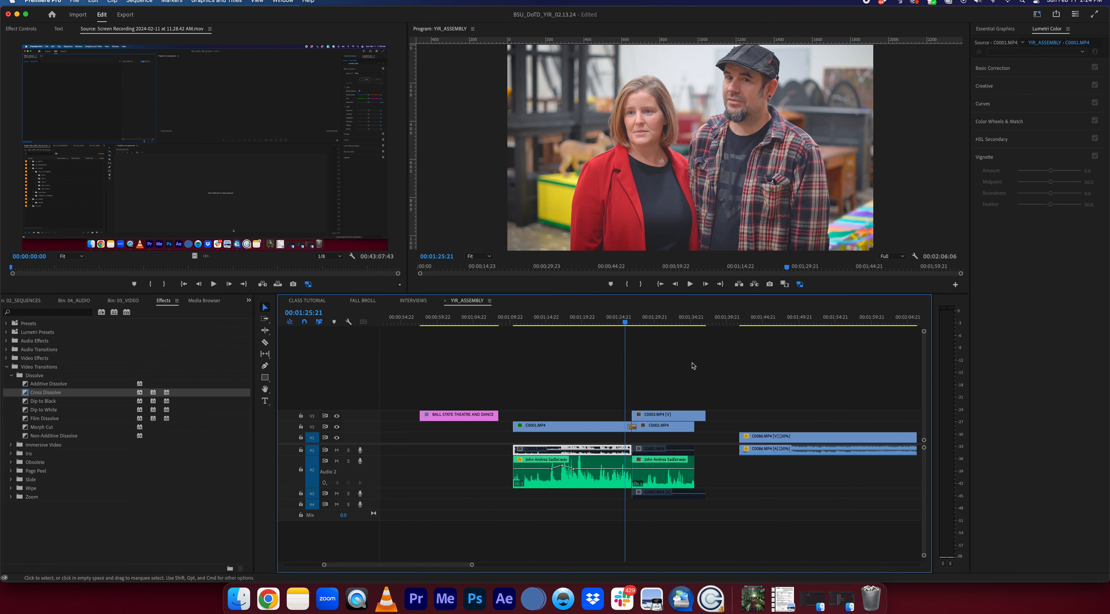
click(660, 416)
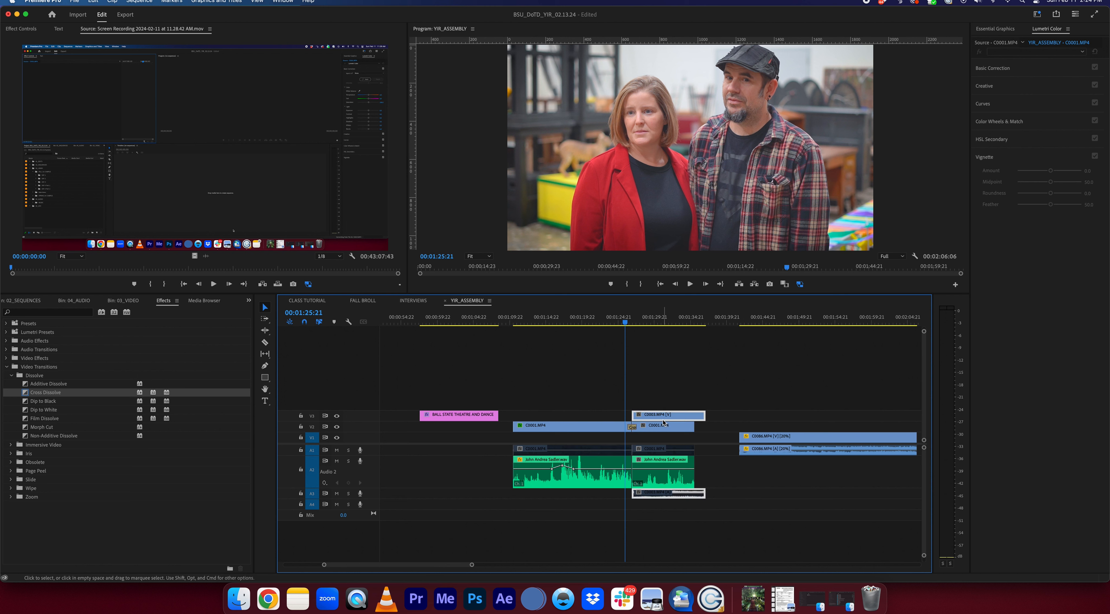
drag(660, 416, 674, 417)
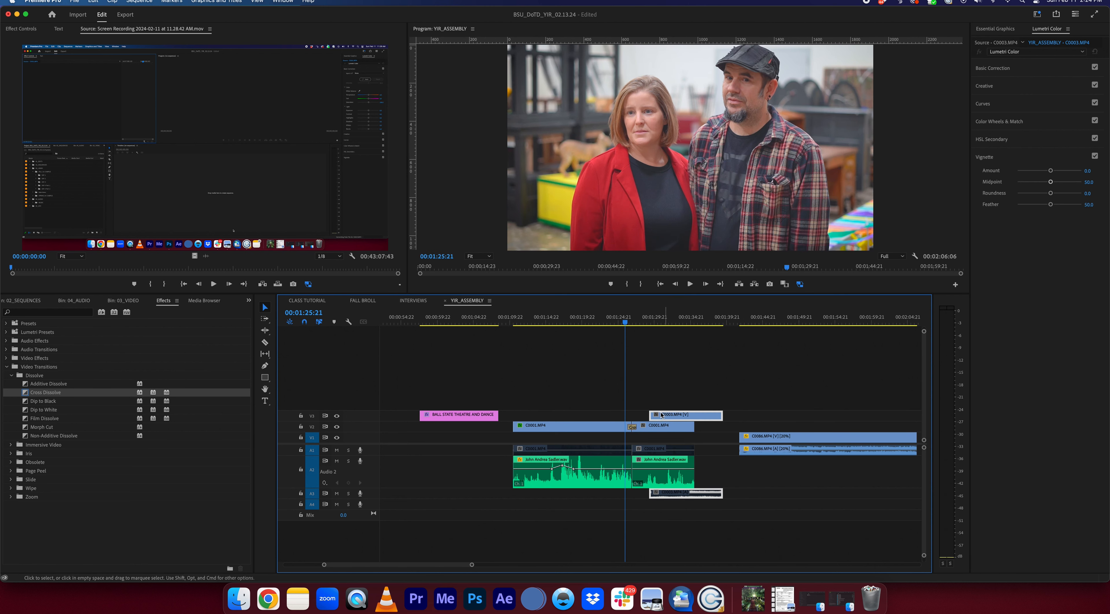
key(XF86AudioMute)
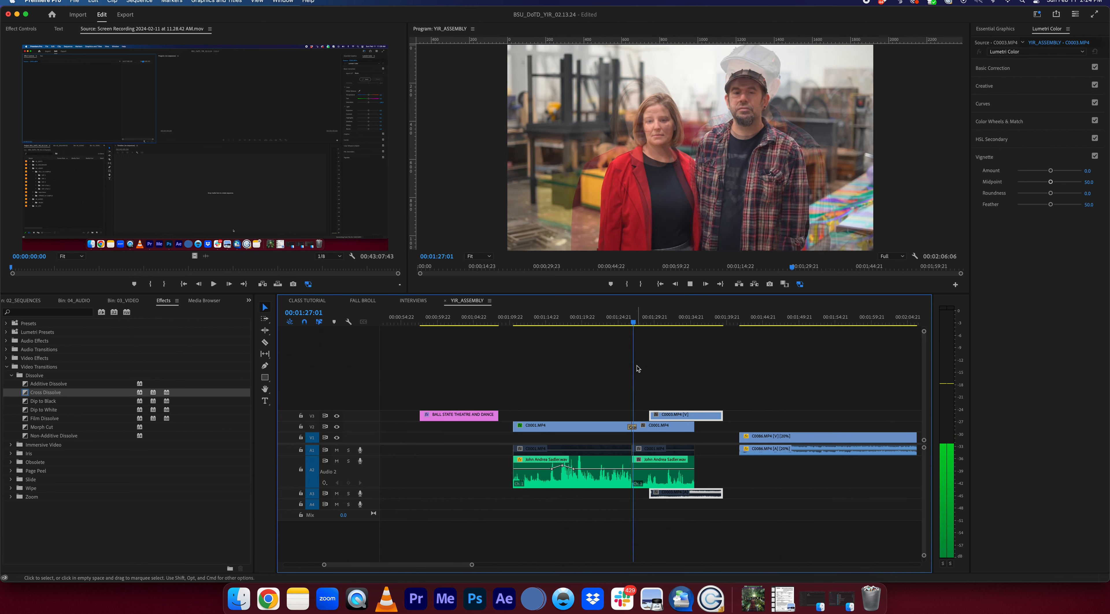
key(space)
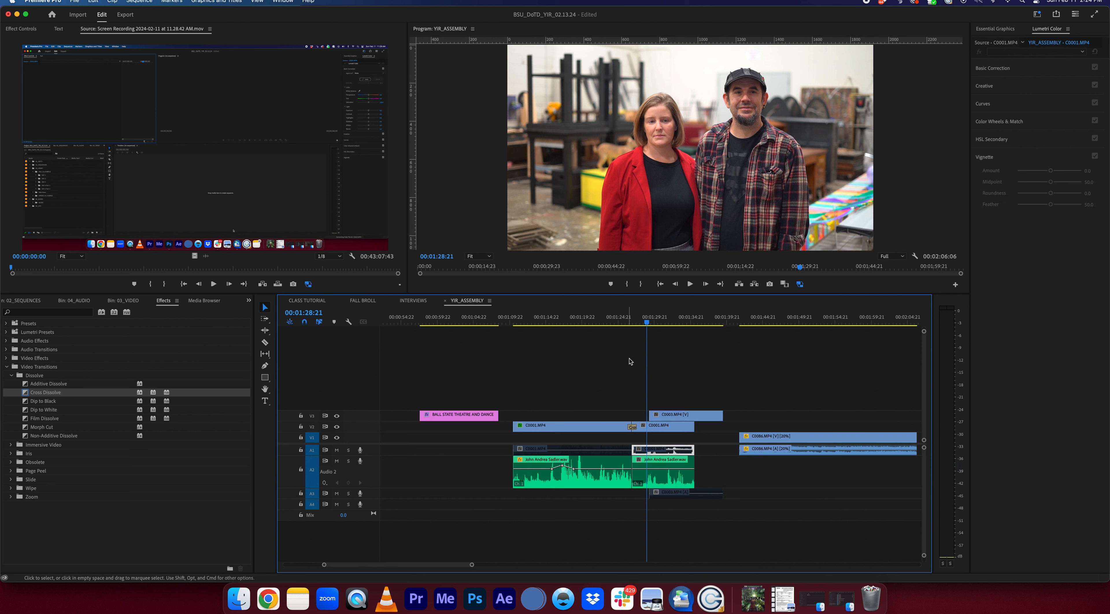
Nudge the C0003.MP4 clip slightly earlier and return the playhead to 00:01:26:01, just before the cut
click(671, 415)
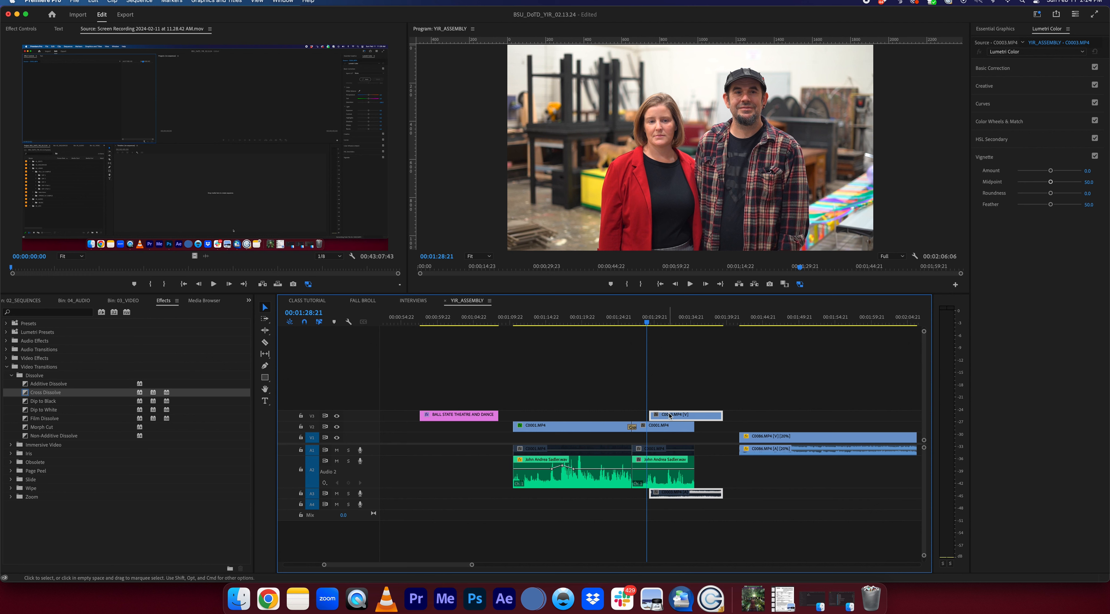
drag(676, 418, 674, 418)
mouse_move(646, 324)
mouse_down()
mouse_move(621, 328)
mouse_move(639, 330)
mouse_move(628, 333)
mouse_up()
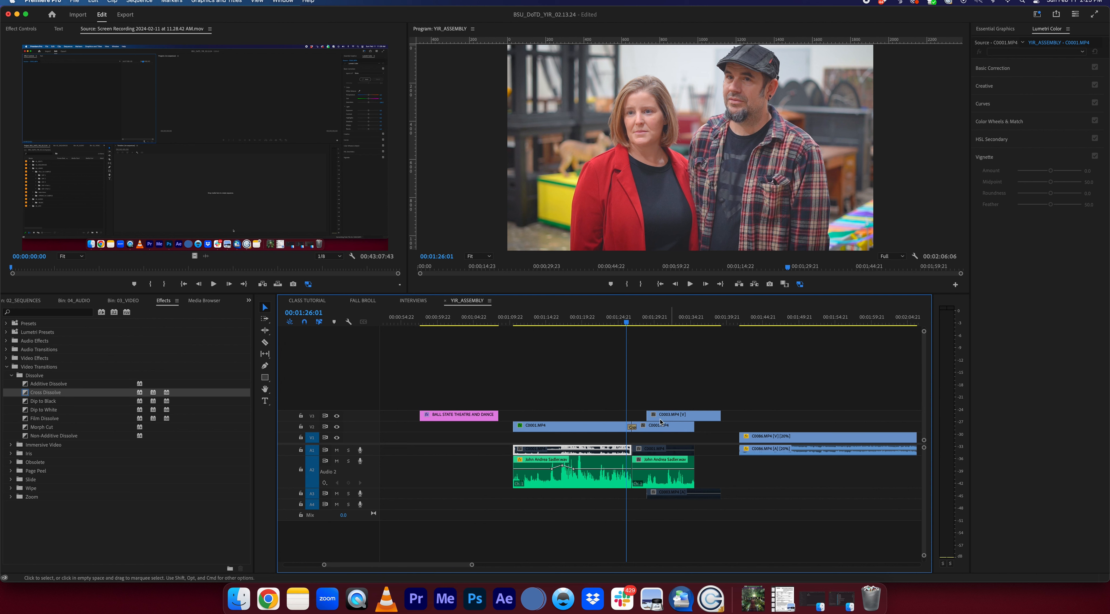
Delete the Cross Dissolve from the V2 cut and move C0003.MP4 back to start at that cut
key(Delete)
click(675, 417)
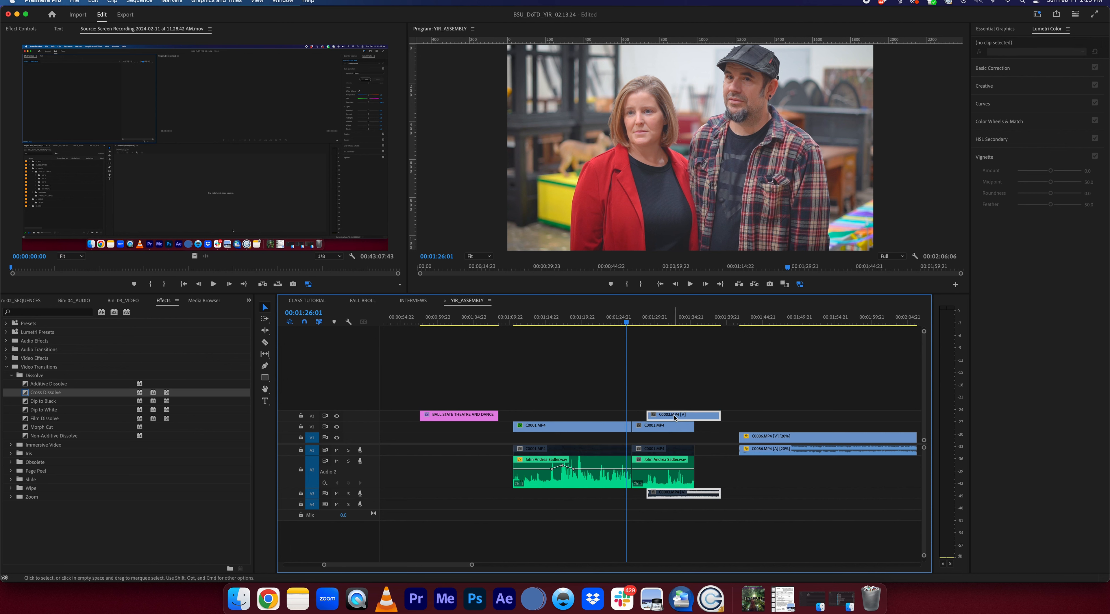
drag(675, 417, 660, 416)
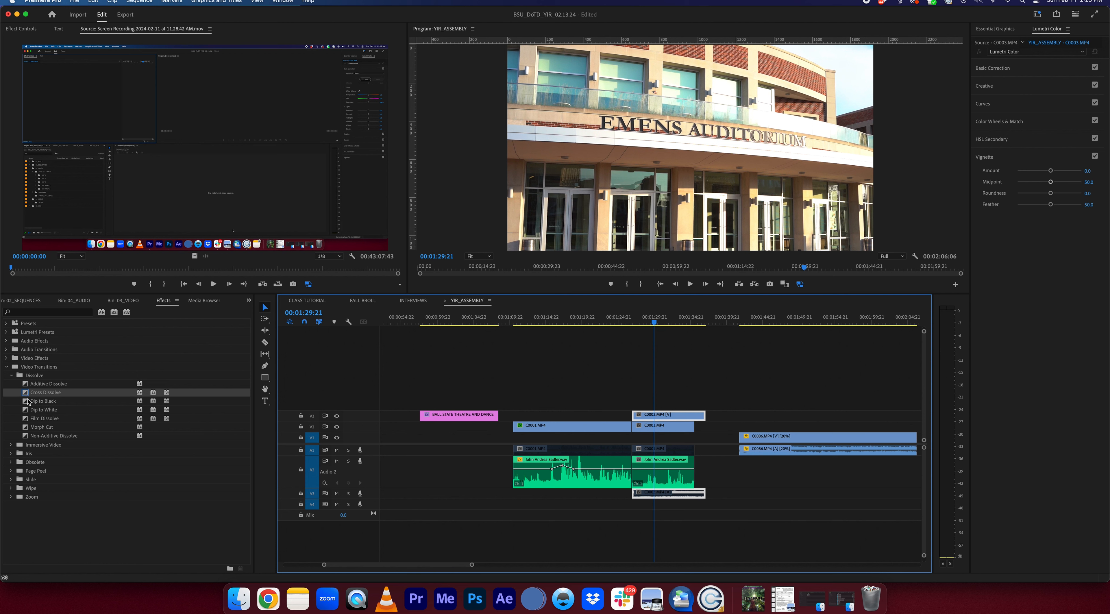
Look through the other Dissolve transitions and the Audio Effects categories
click(30, 427)
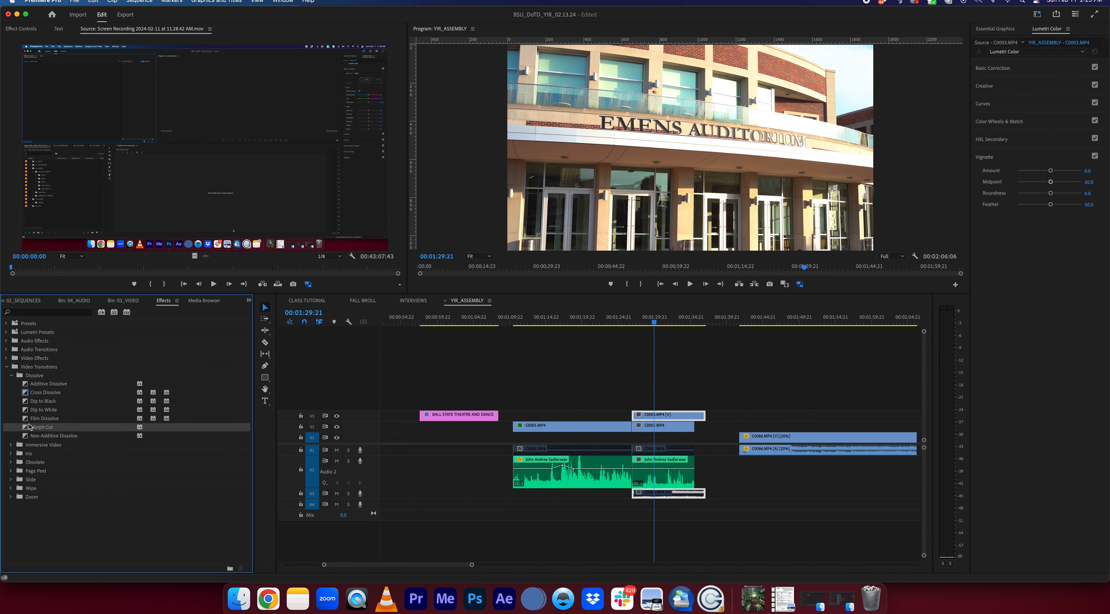
click(26, 418)
click(26, 409)
click(25, 400)
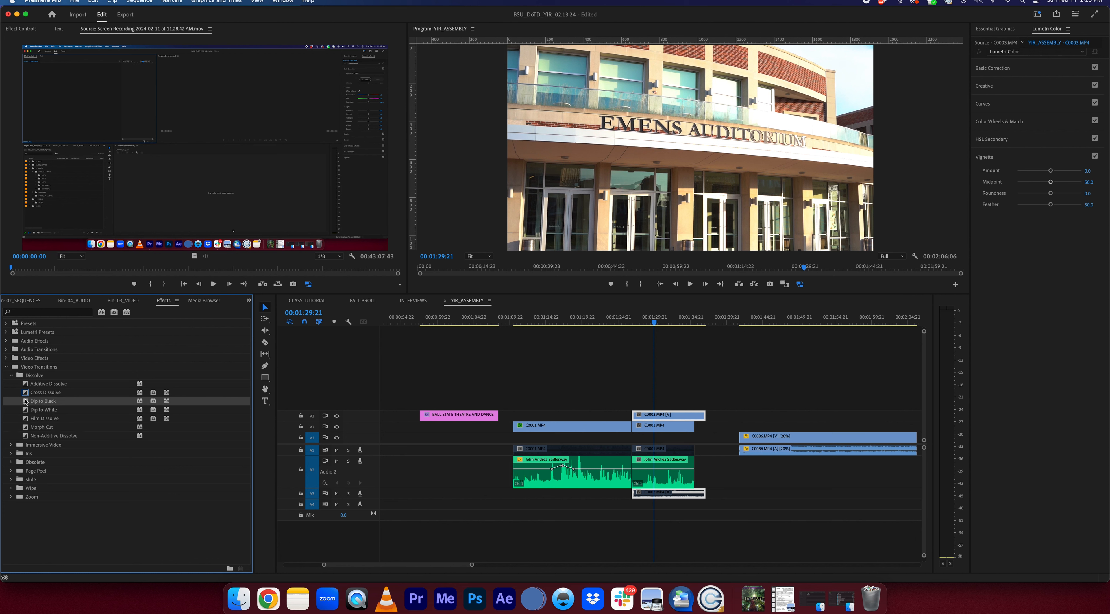
click(25, 384)
click(30, 436)
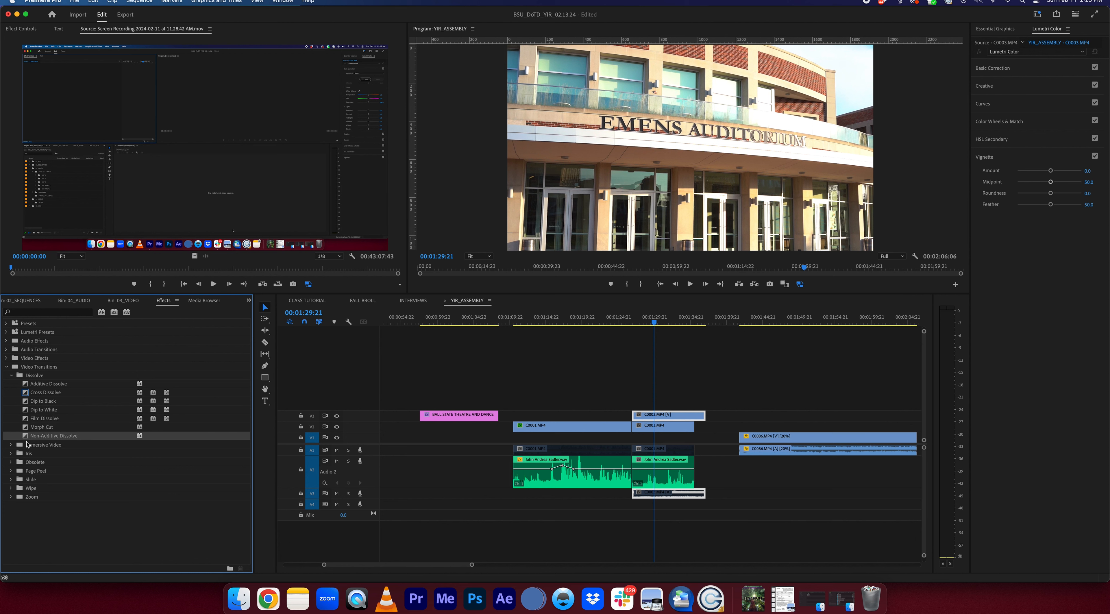
click(7, 366)
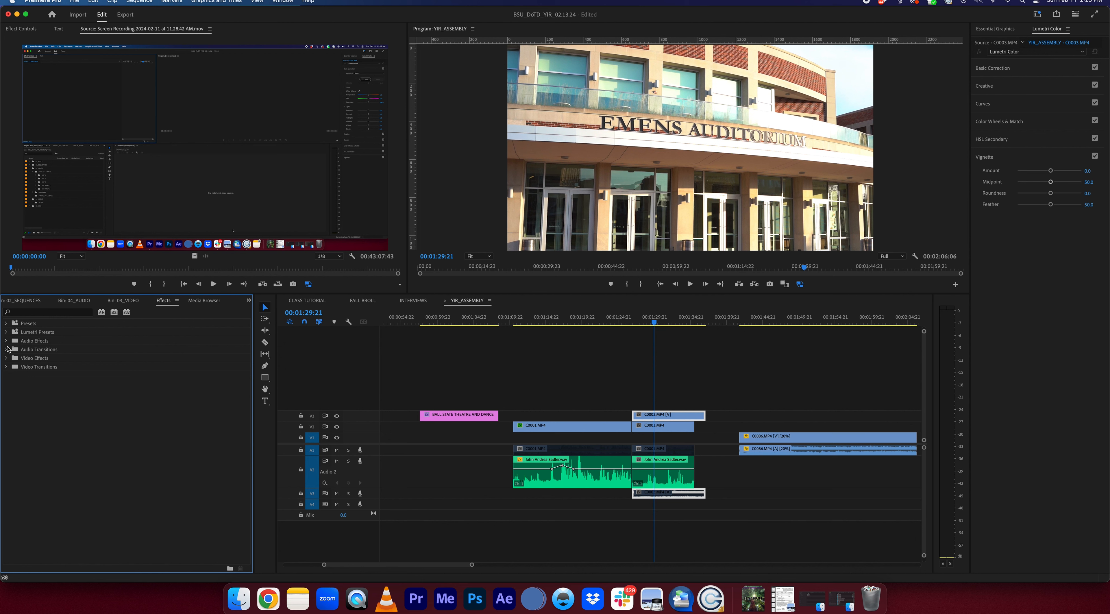
click(7, 340)
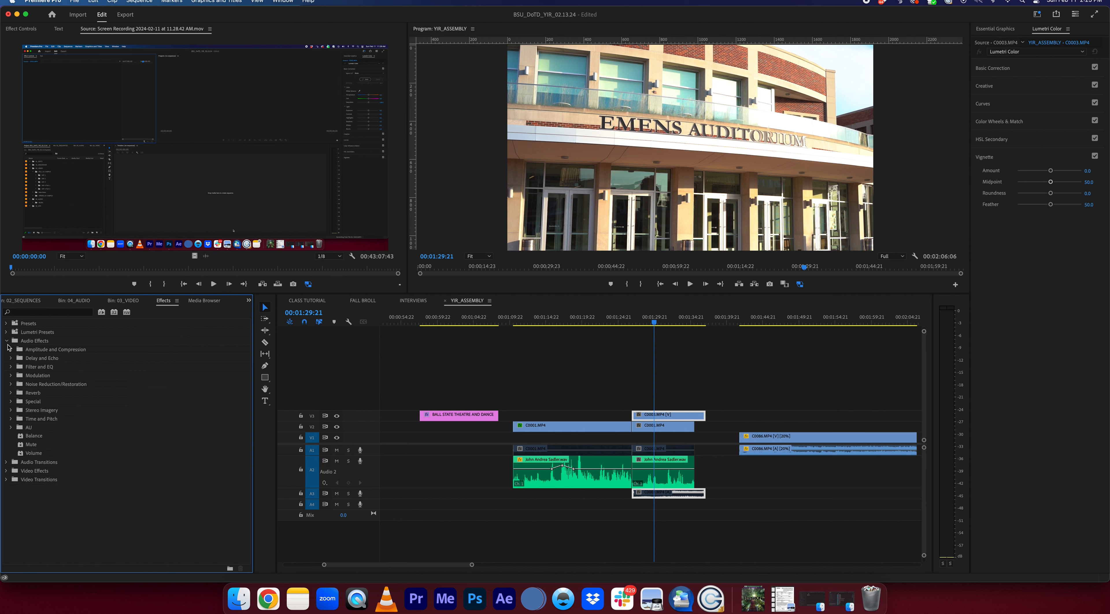
click(7, 341)
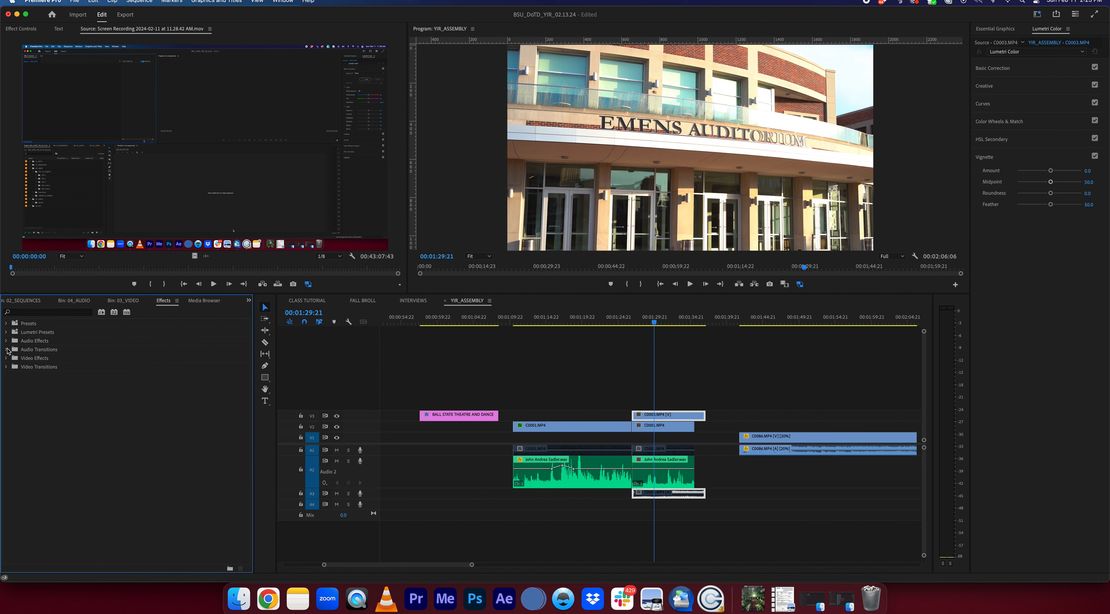
Apply a Constant Power crossfade at the cut between the two interview WAV clips on A2
click(6, 349)
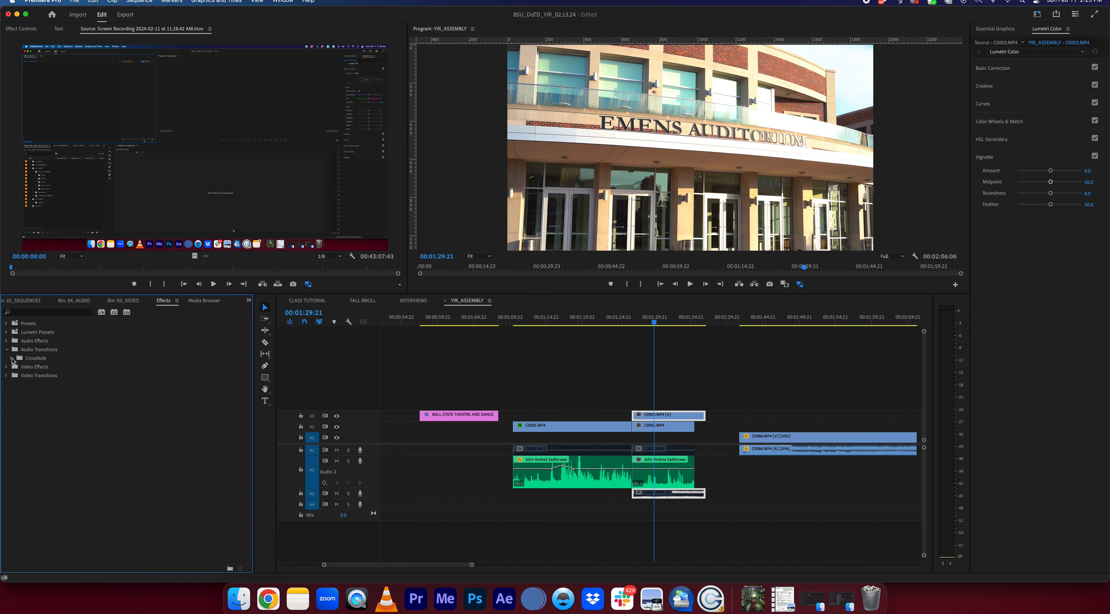
click(11, 358)
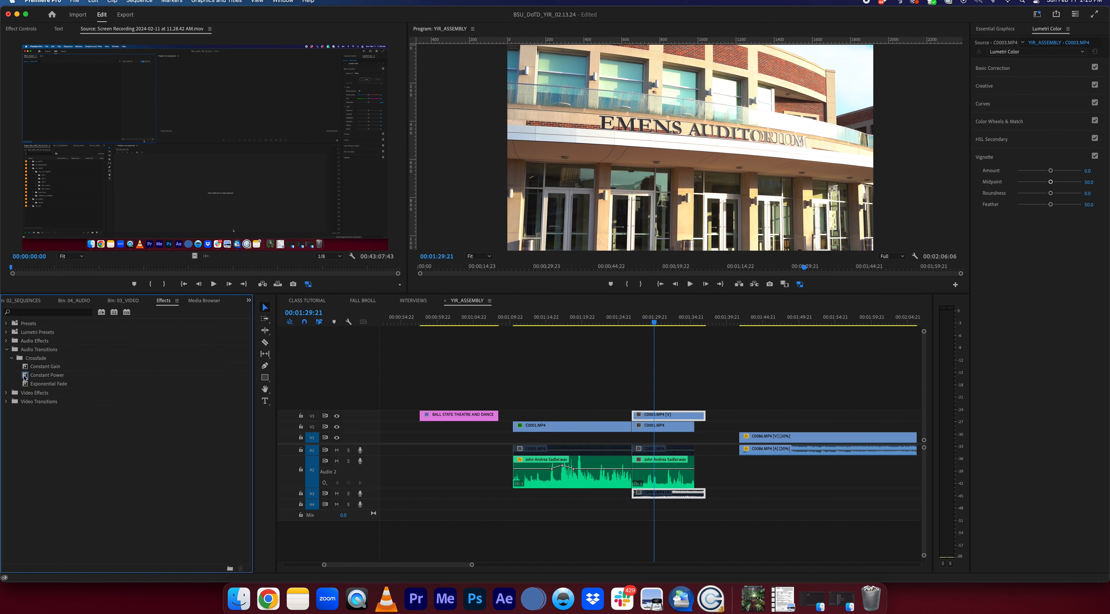
drag(27, 378, 634, 480)
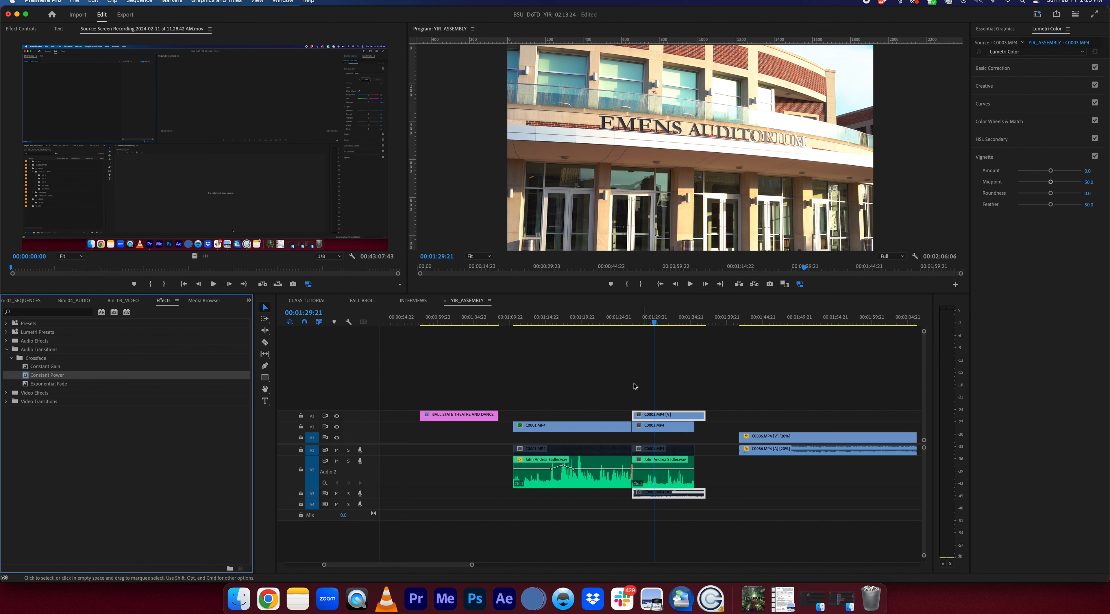
click(632, 321)
drag(632, 321, 632, 321)
key(equal)
key(equal)
key(equal)
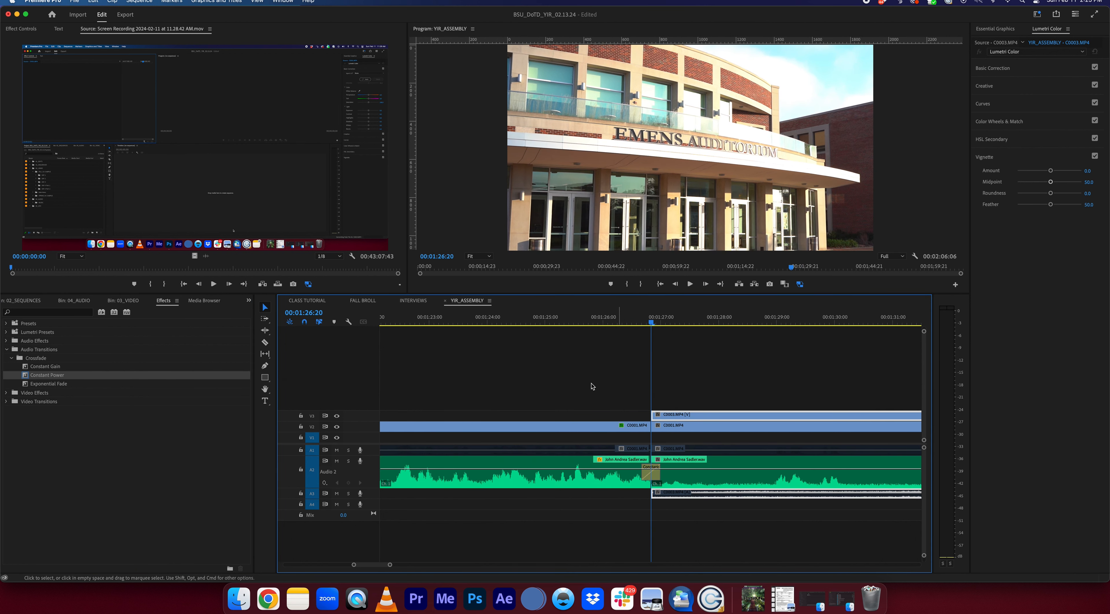
Delete the crossfade from the A2 cut and apply a new Constant Power crossfade centred on the same cut
click(655, 476)
key(Delete)
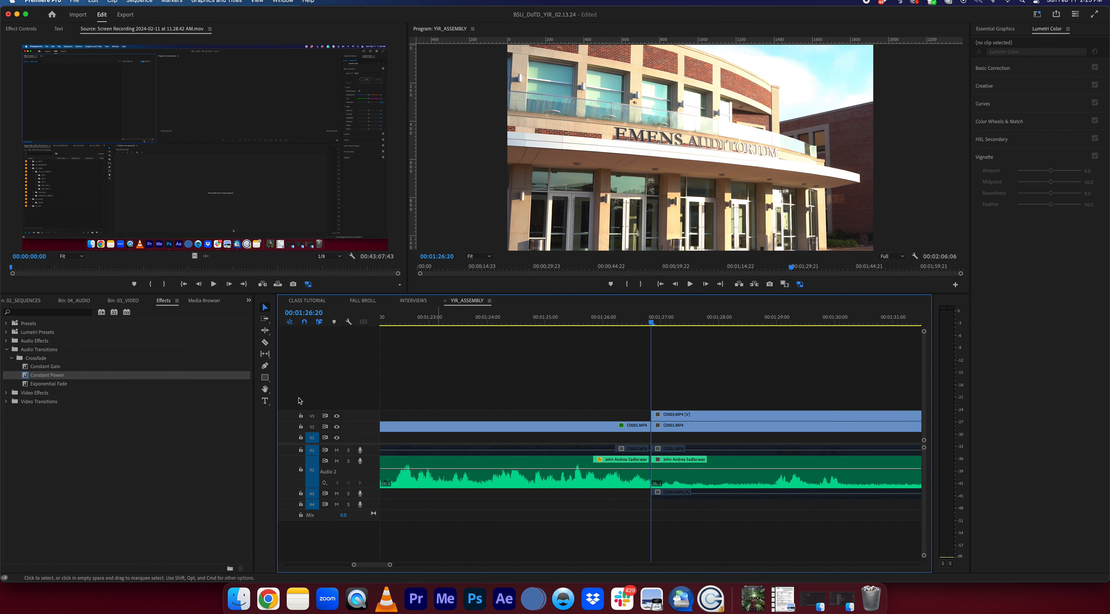
drag(27, 375, 678, 477)
key(=)
key(minus)
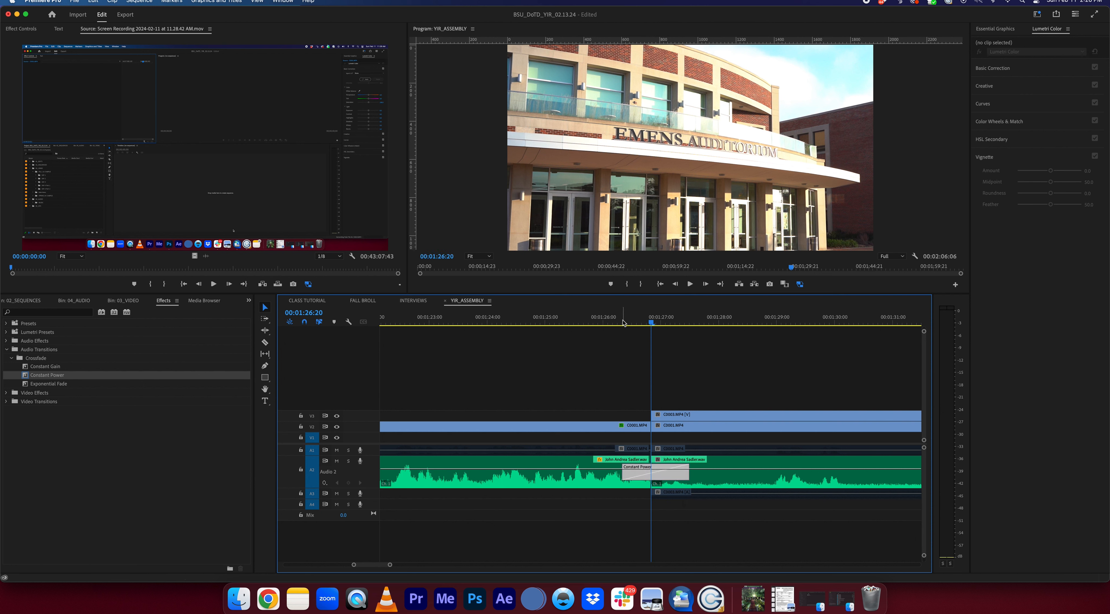
Play back the crossfade on A2 and return the playhead to the cut at 00:01:26:20
click(610, 323)
key(space)
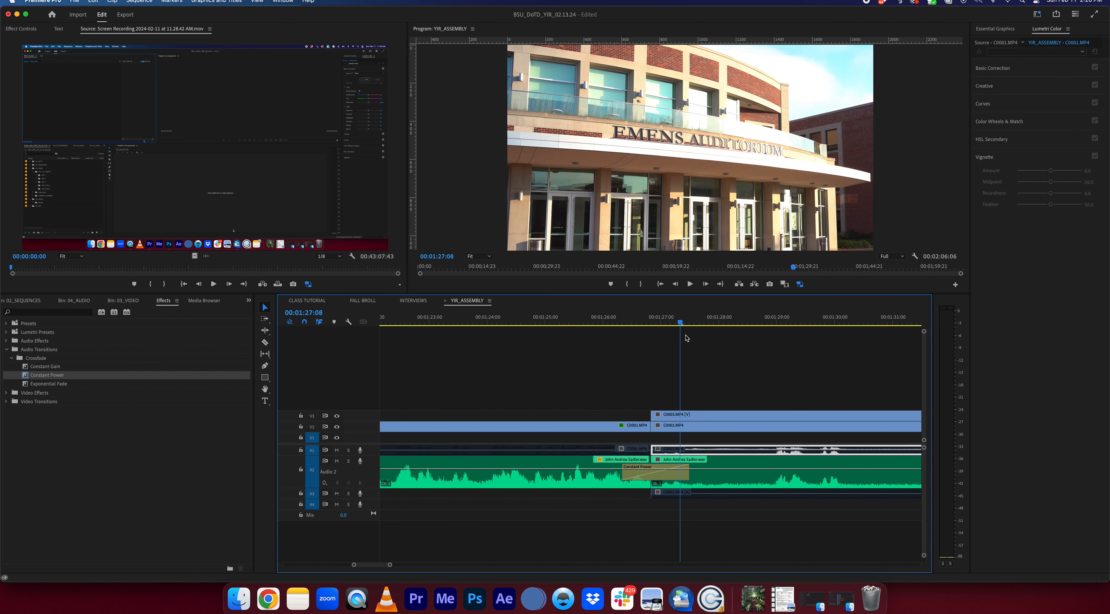
drag(680, 337, 652, 341)
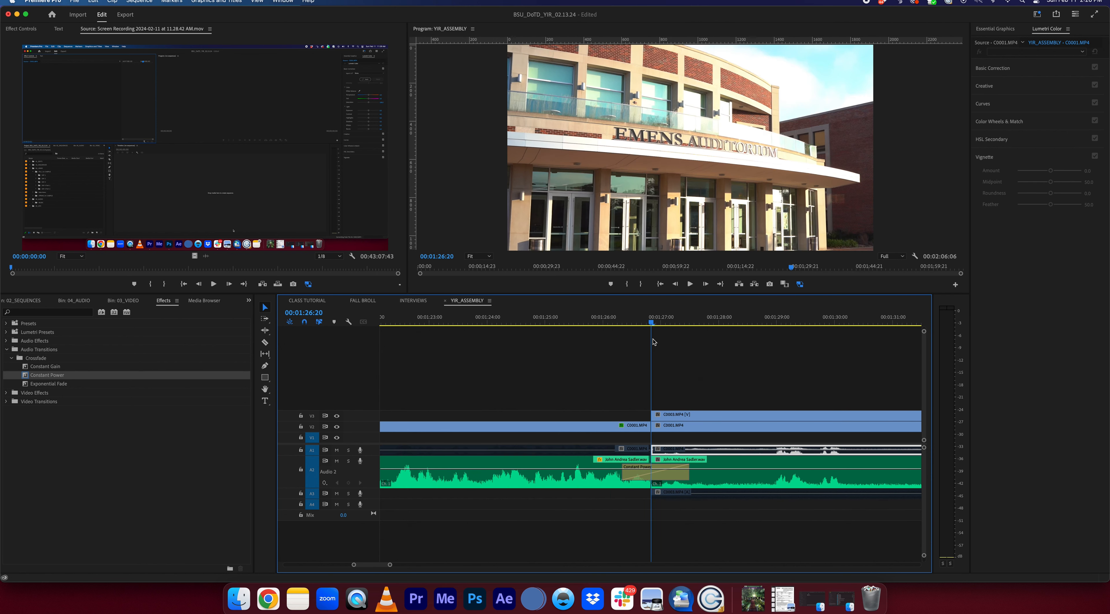
Shift the C0003.MP4 clip on V3 later to uncover the interview cut, and scrub through the crossfade area
drag(683, 413, 736, 413)
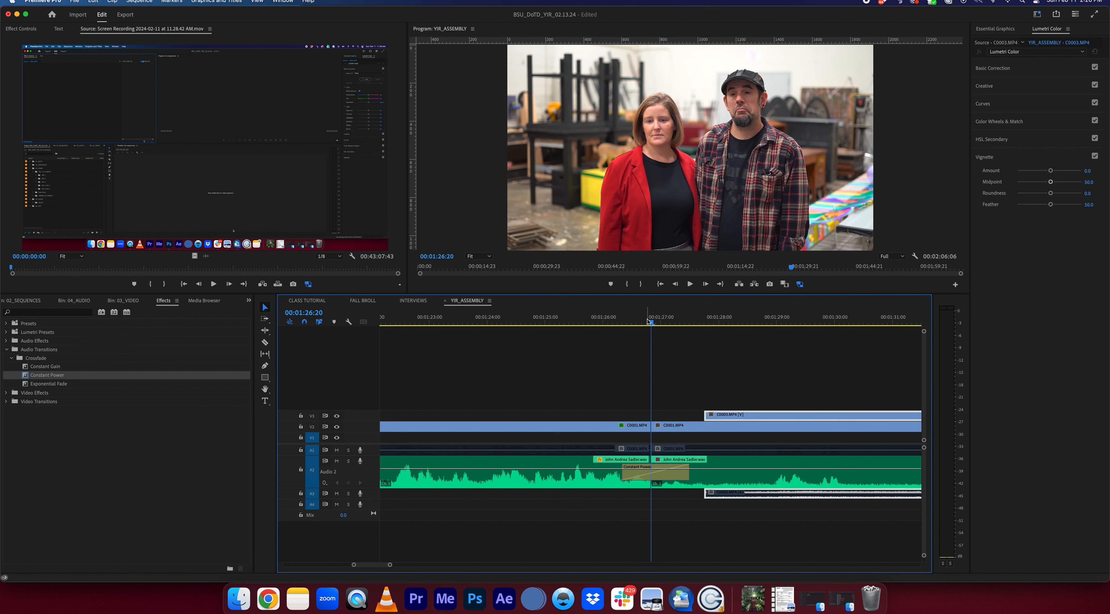
click(642, 324)
mouse_move(645, 324)
mouse_down()
mouse_move(662, 325)
mouse_move(648, 324)
mouse_up()
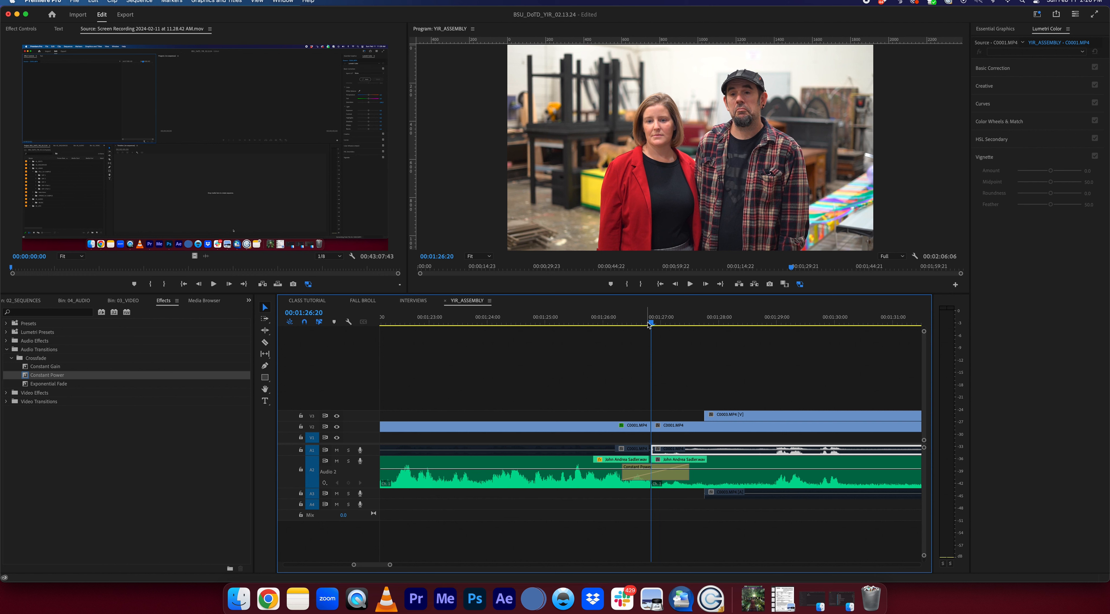
mouse_move(650, 325)
mouse_down()
mouse_move(631, 324)
mouse_move(665, 325)
mouse_up()
key(minus)
key(minus)
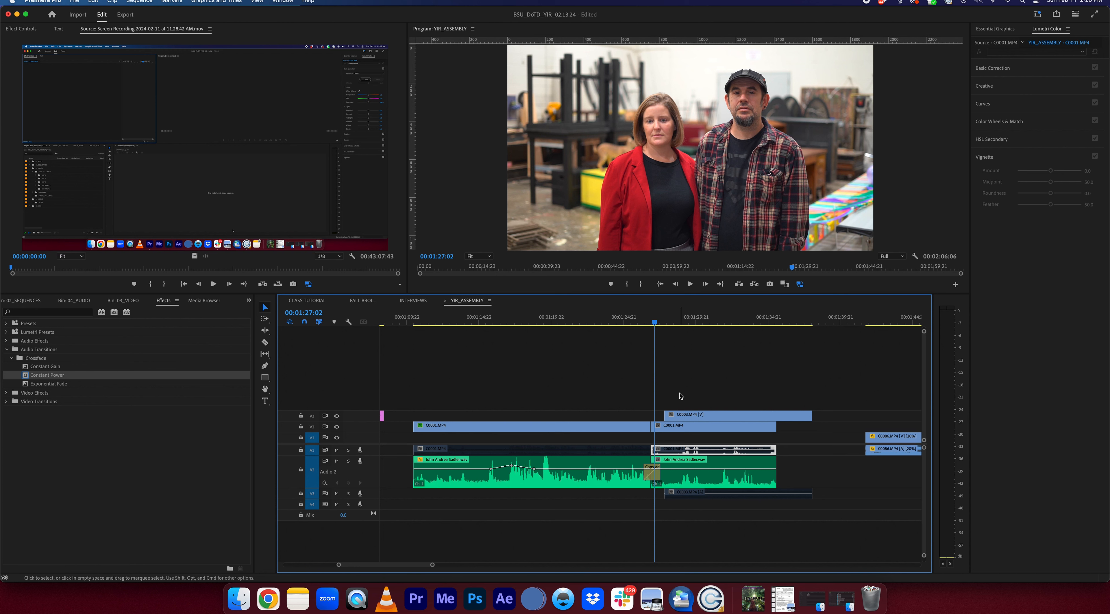
click(646, 320)
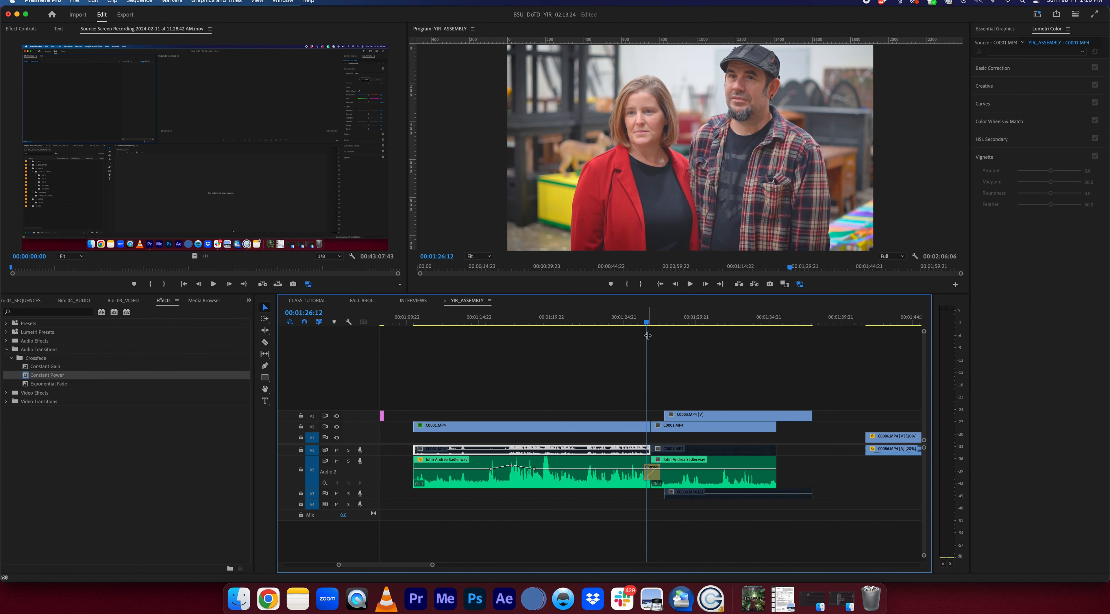
click(641, 324)
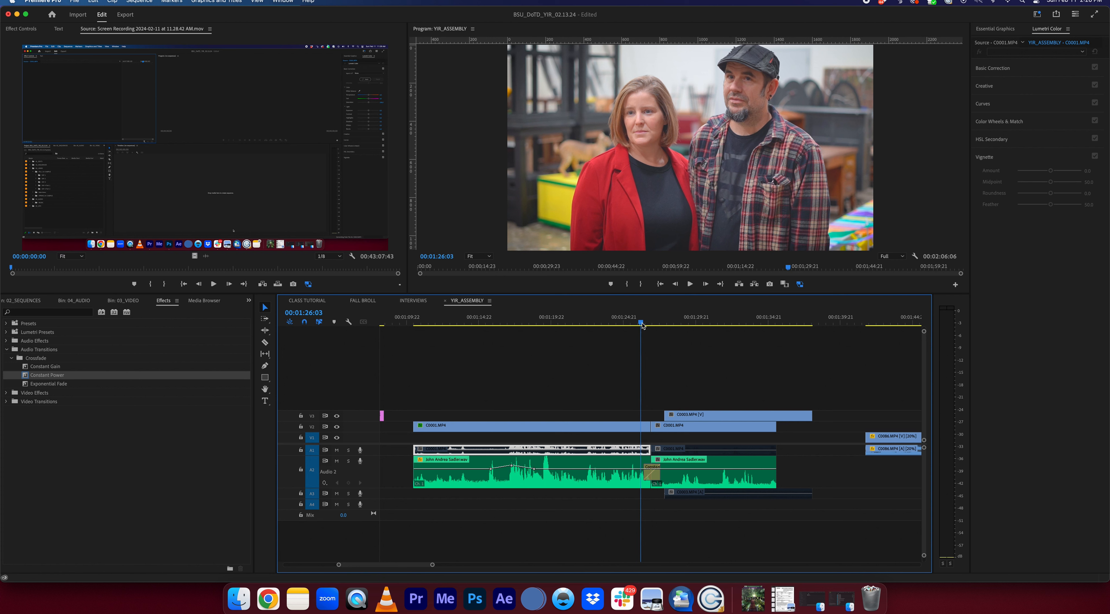
drag(642, 323, 647, 324)
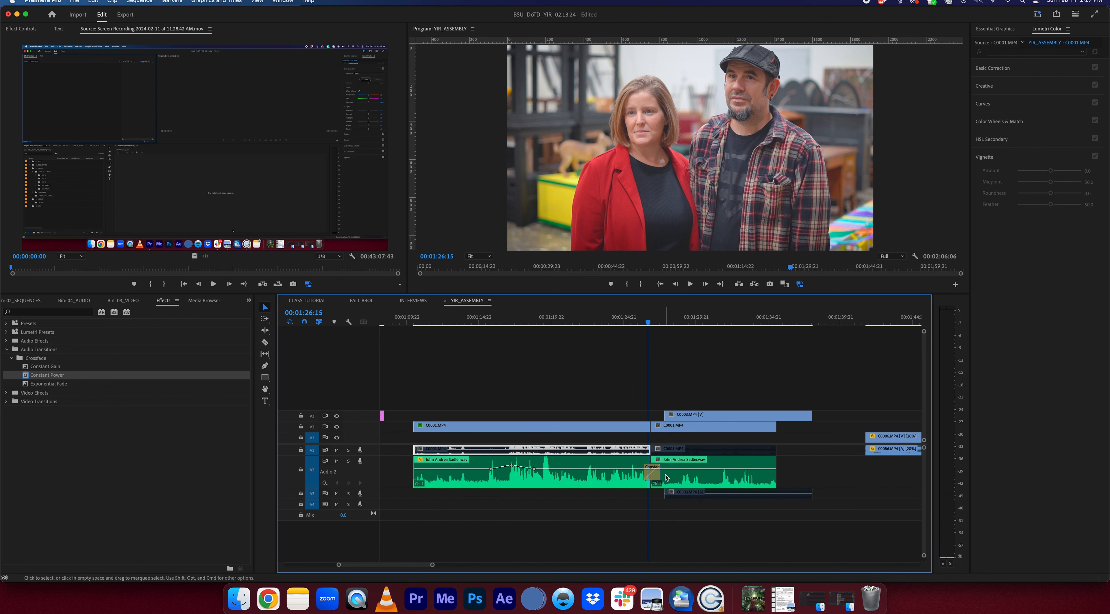
Shorten the Constant Power crossfade at the A2 cut to about half its length and place the playhead just before it
click(653, 477)
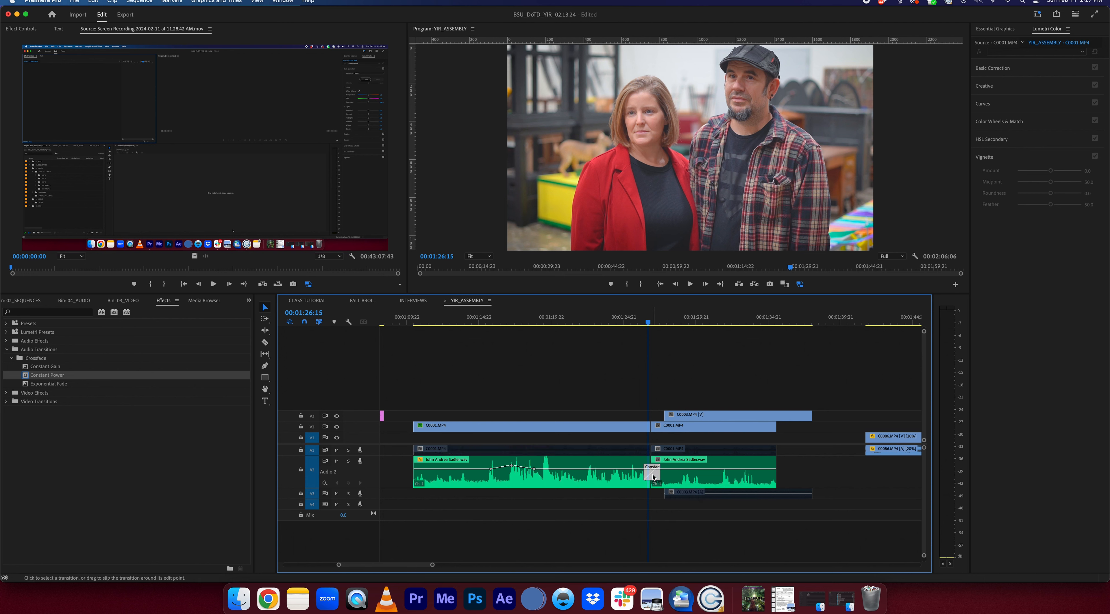
key(=)
key(=)
key(=)
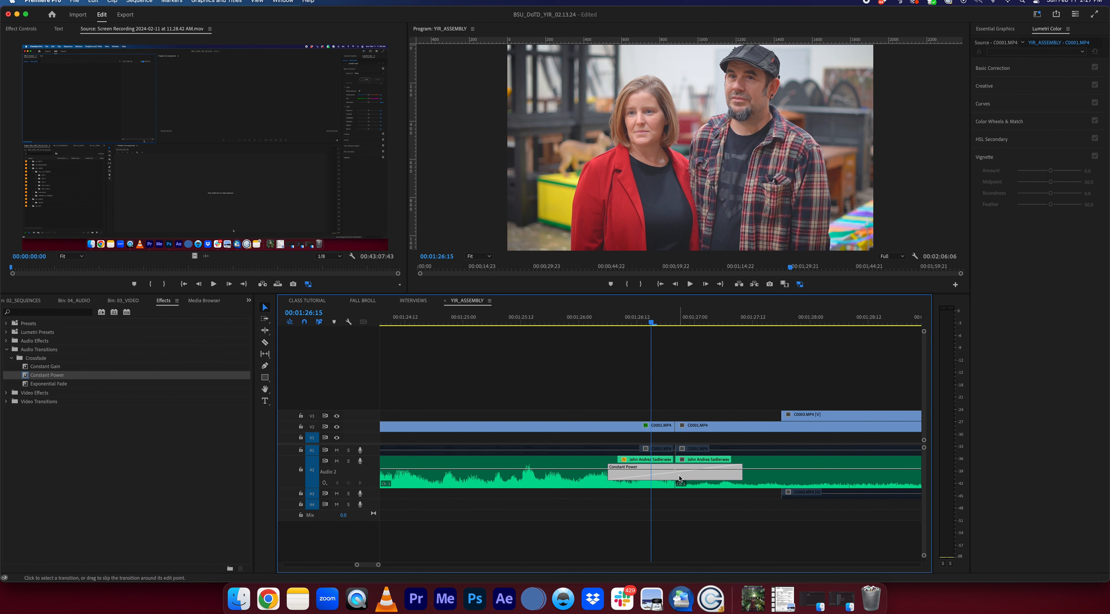
key(-)
key(-)
key(-)
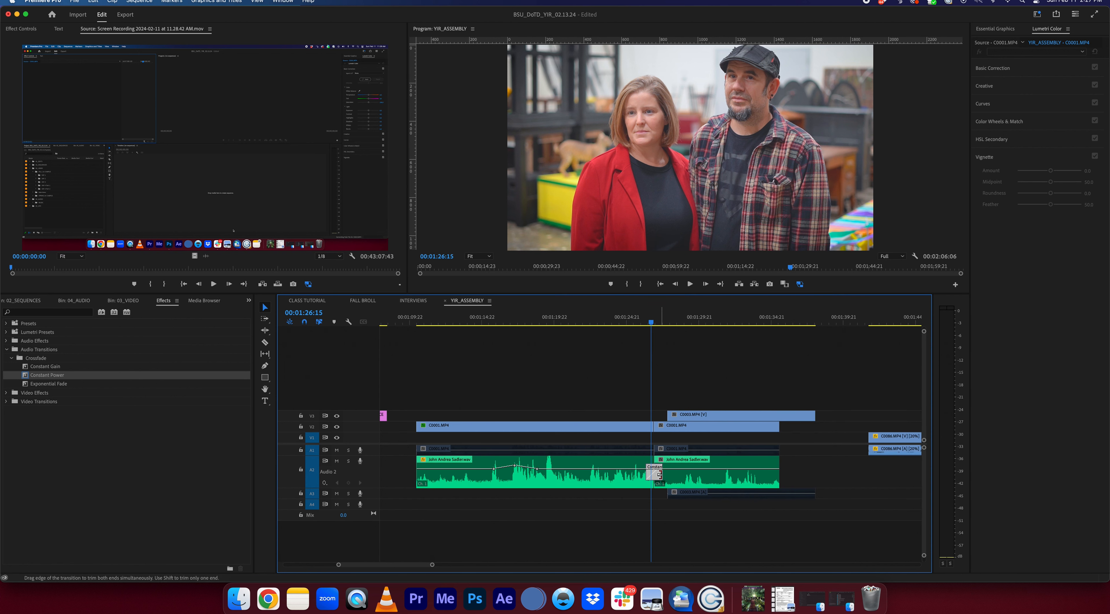
drag(659, 474, 656, 474)
key(=)
key(=)
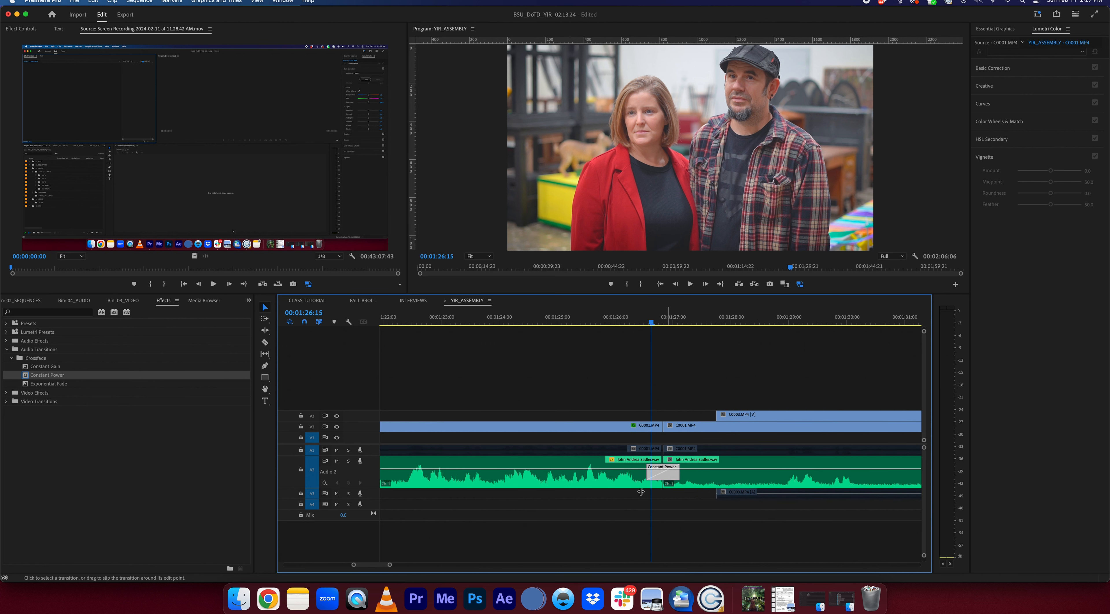
key(minus)
key(minus)
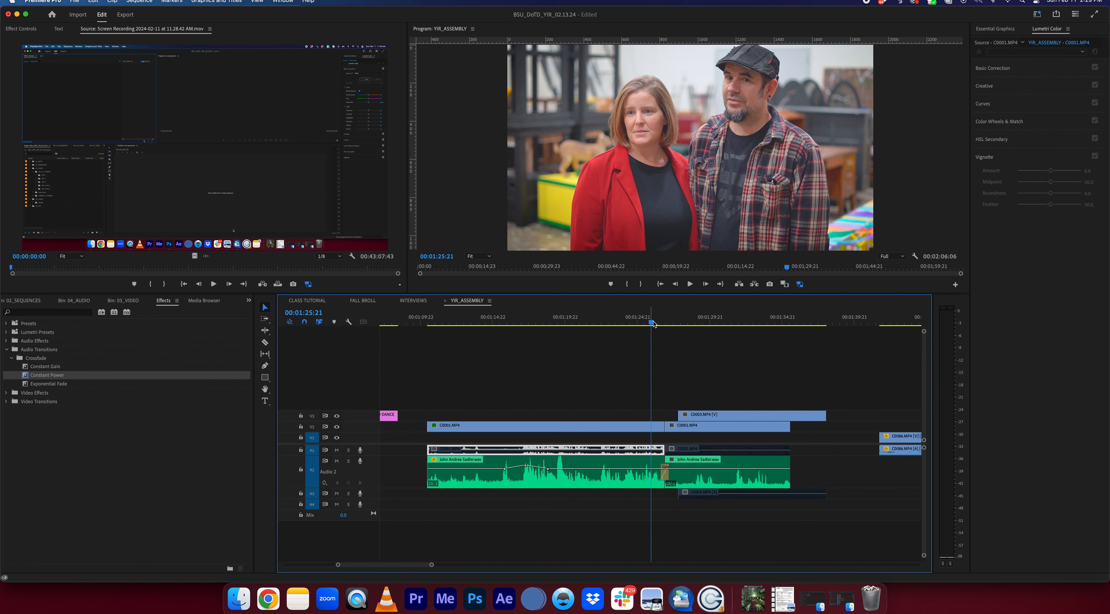
click(652, 322)
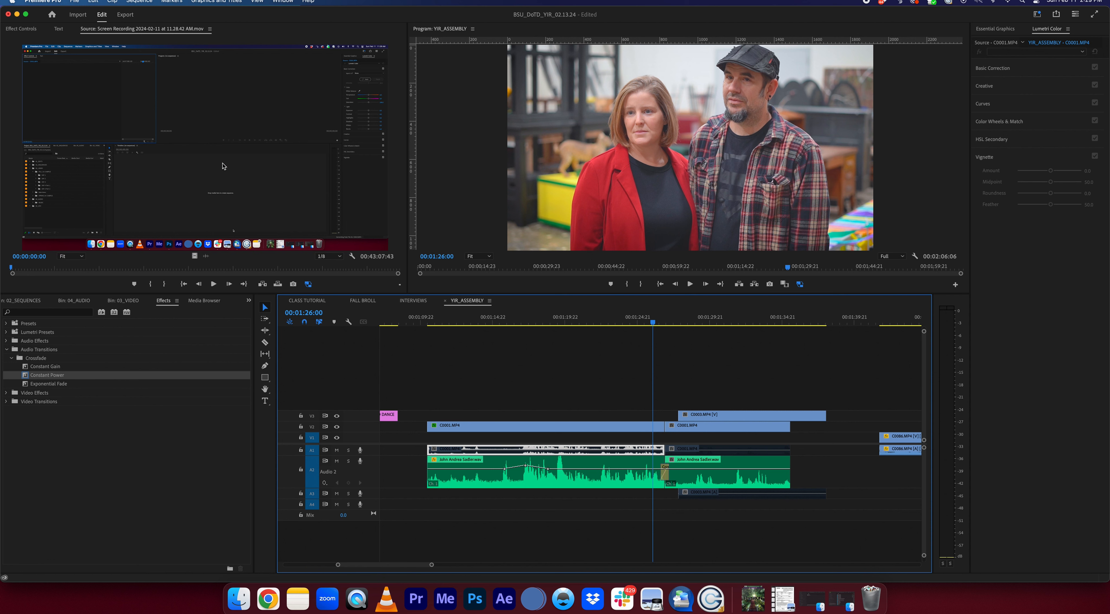
Open the recent project YIR_22-23_Updated.prproj
click(75, 2)
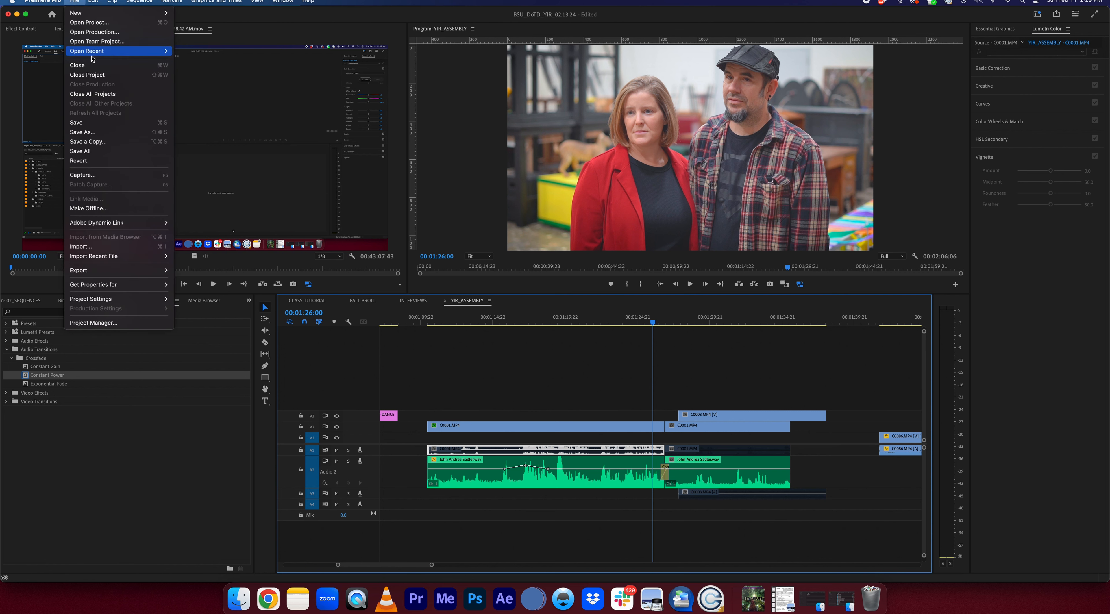
mouse_move(101, 51)
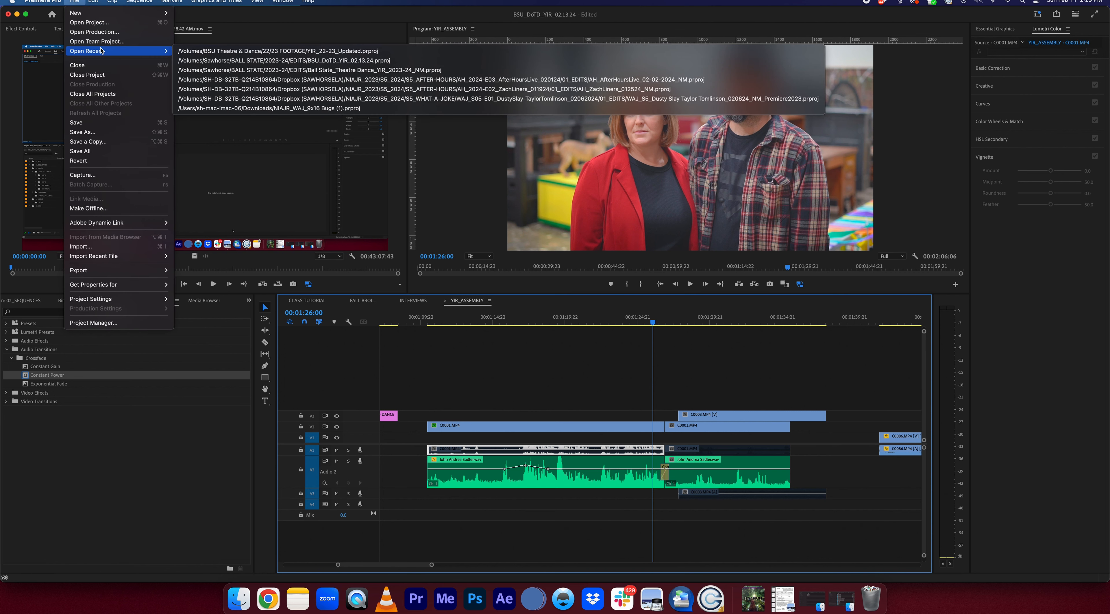
click(396, 53)
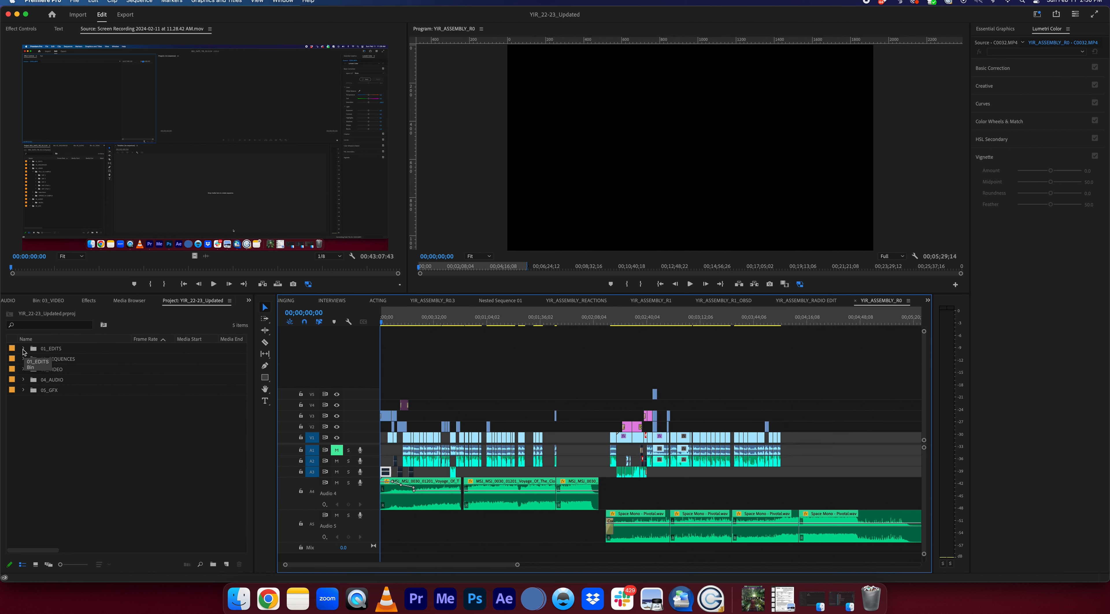
Look through the sequences in the 01_EDITS bin and list the contents of the 02_SEQUENCES bin
click(24, 348)
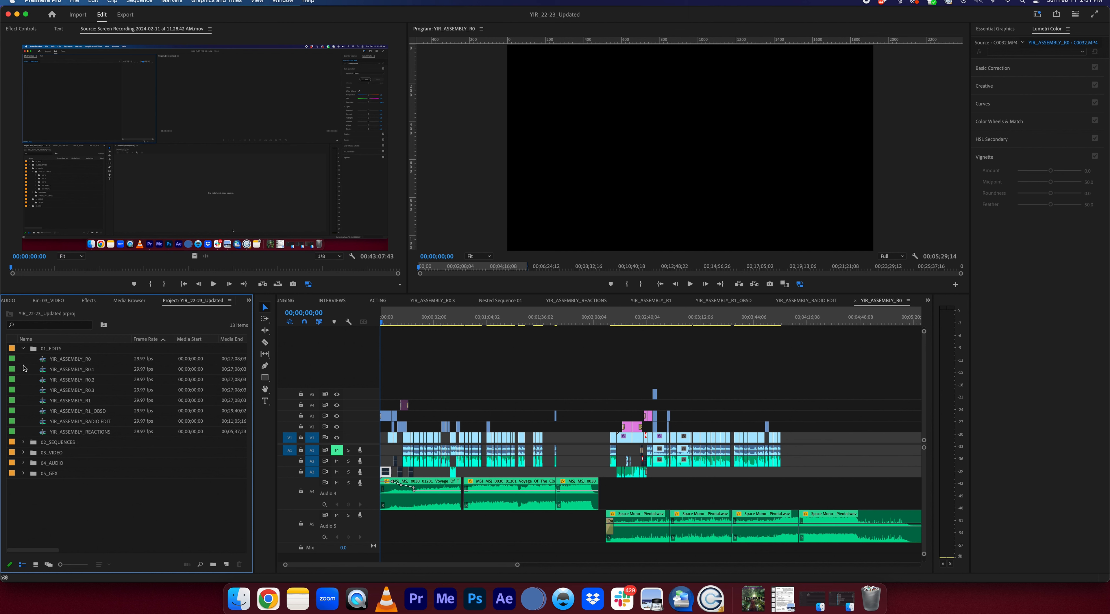
click(24, 349)
click(23, 359)
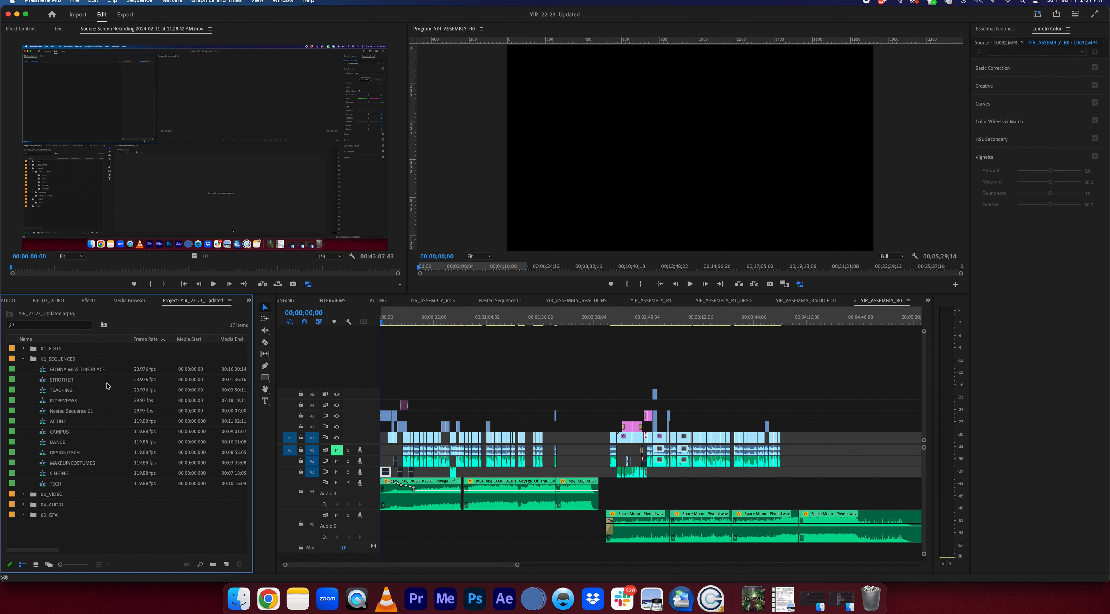
Open the STROTHER sequence from the 02_SEQUENCES bin and scrub through its stage clips
double_click(45, 383)
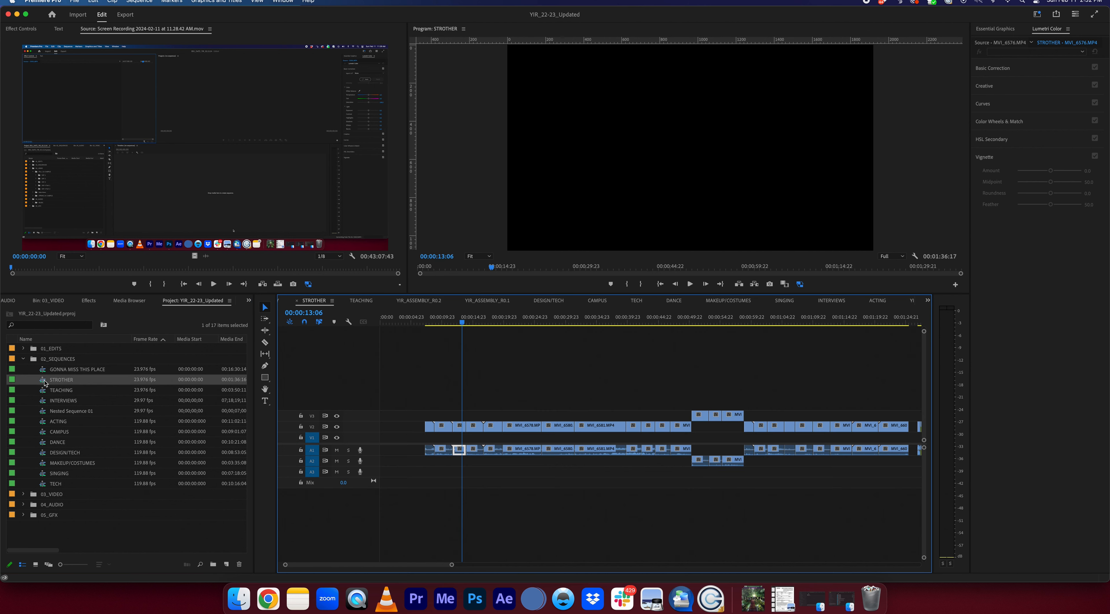
click(513, 321)
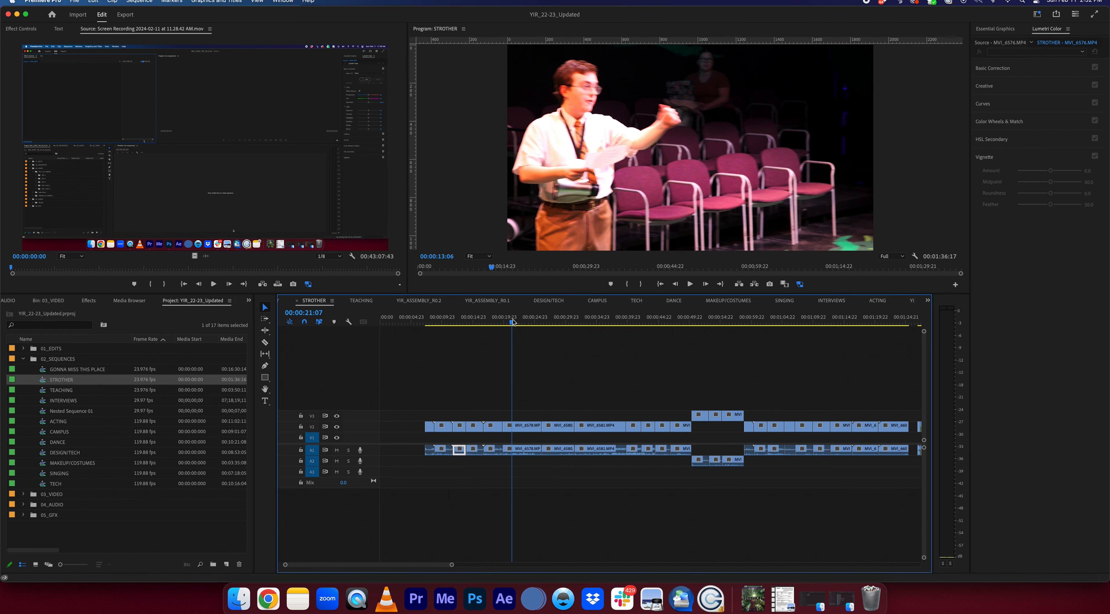
key(minus)
key(minus)
drag(440, 324, 398, 327)
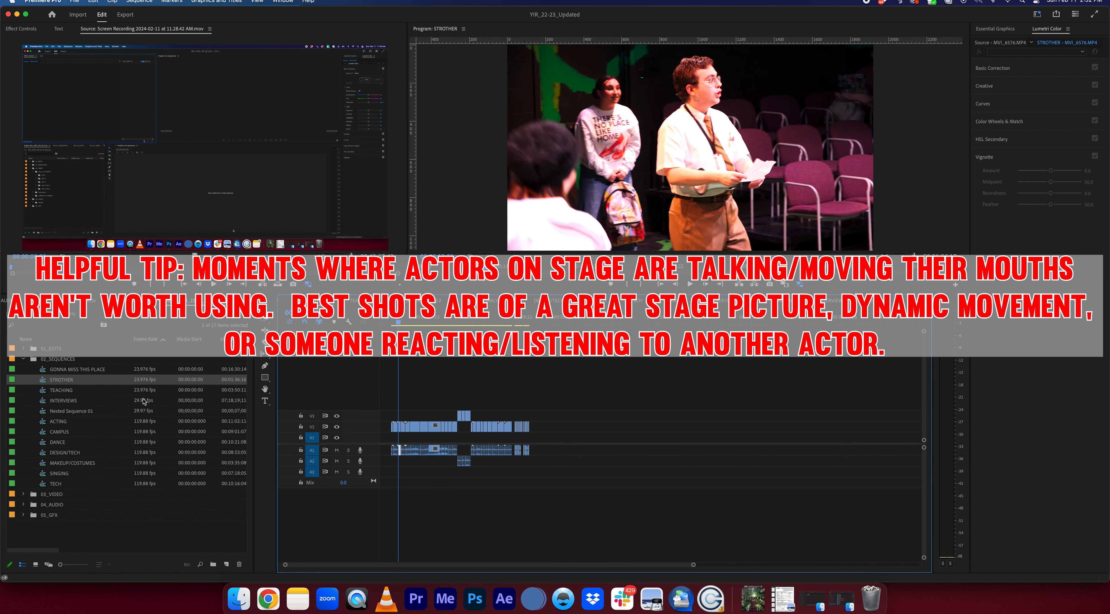
Open the TEACHING sequence and scrub through its classroom clips to examine the selected shots
double_click(45, 390)
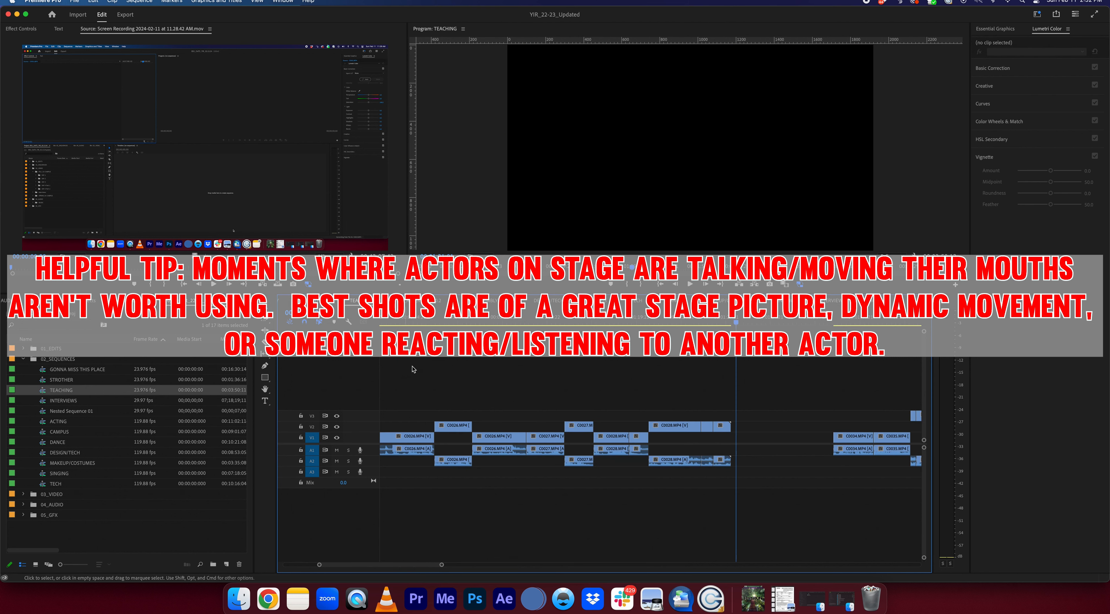
click(502, 323)
key(minus)
key(minus)
key(minus)
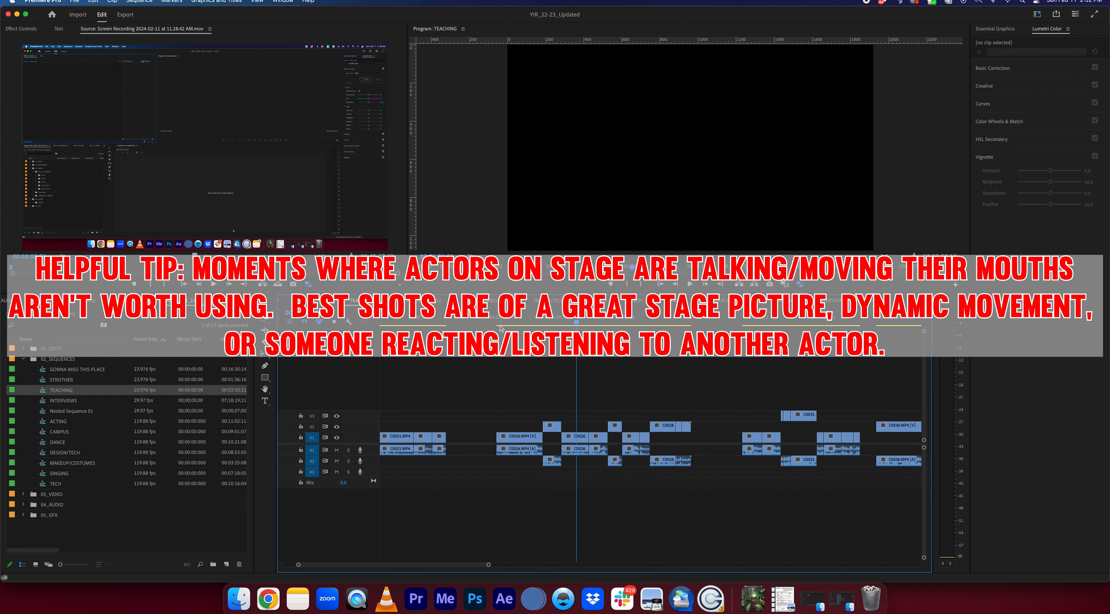
key(equal)
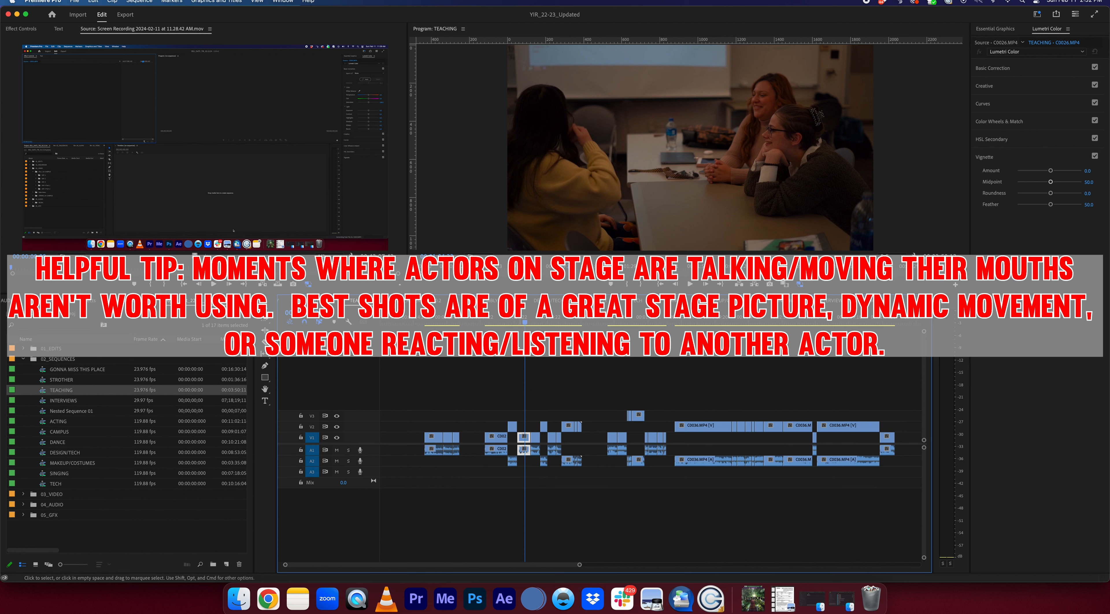
click(511, 322)
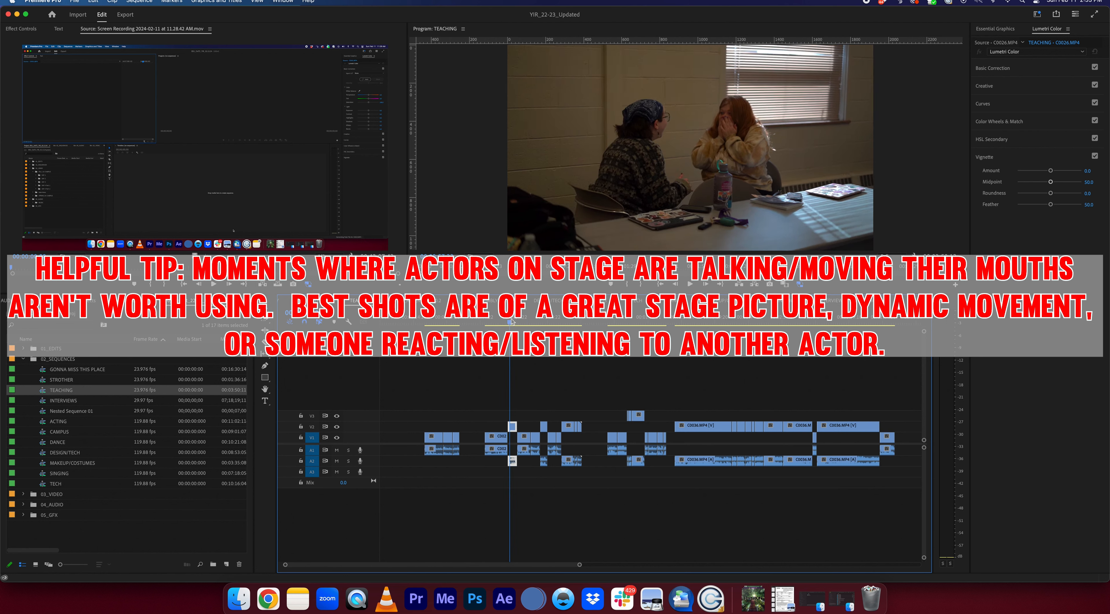
drag(511, 320, 546, 322)
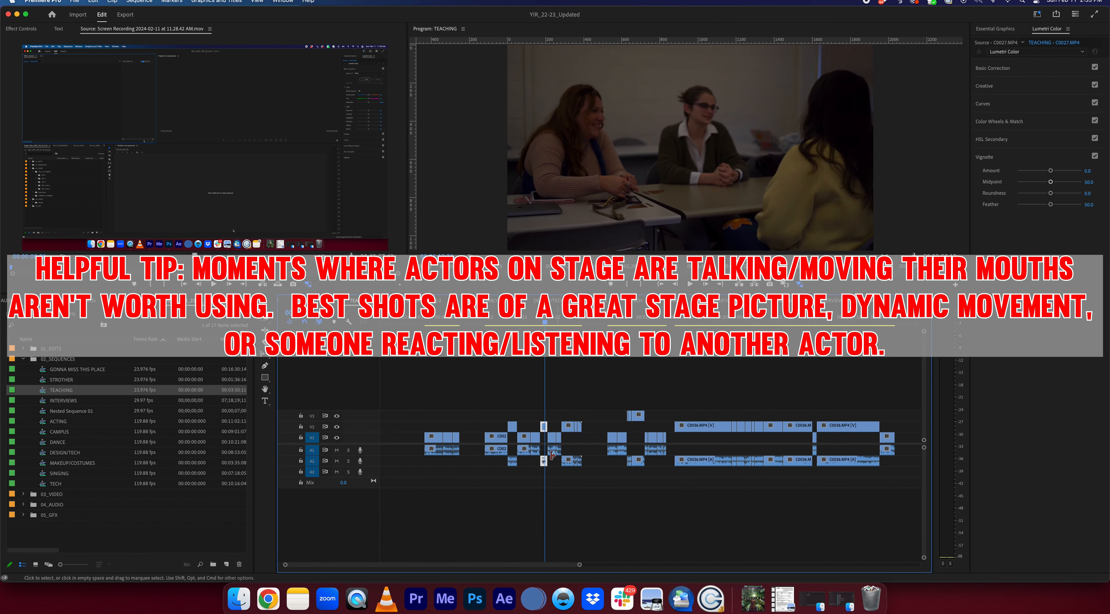
click(566, 321)
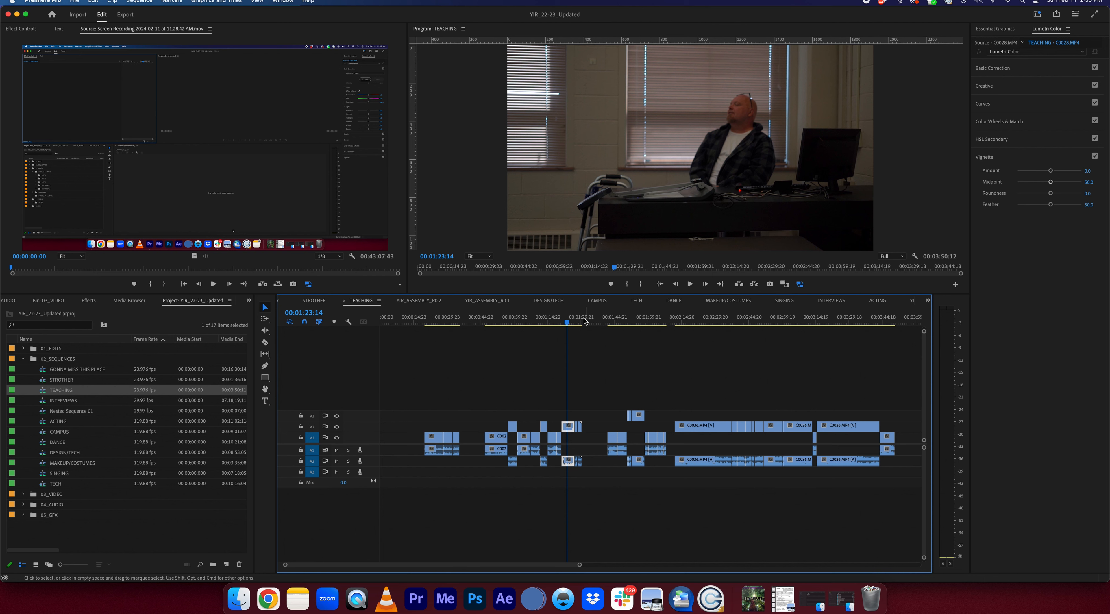
drag(616, 320, 641, 325)
scroll(664, 342, right, 2)
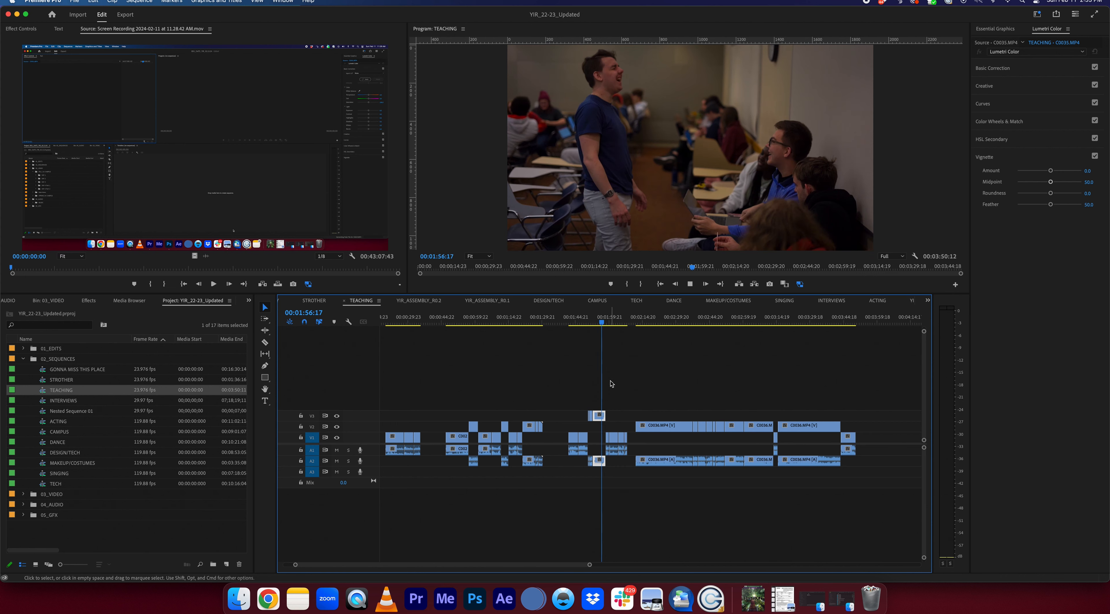
Play the TEACHING sequence briefly and scrub through its remaining classroom and auditorium clips
key(space)
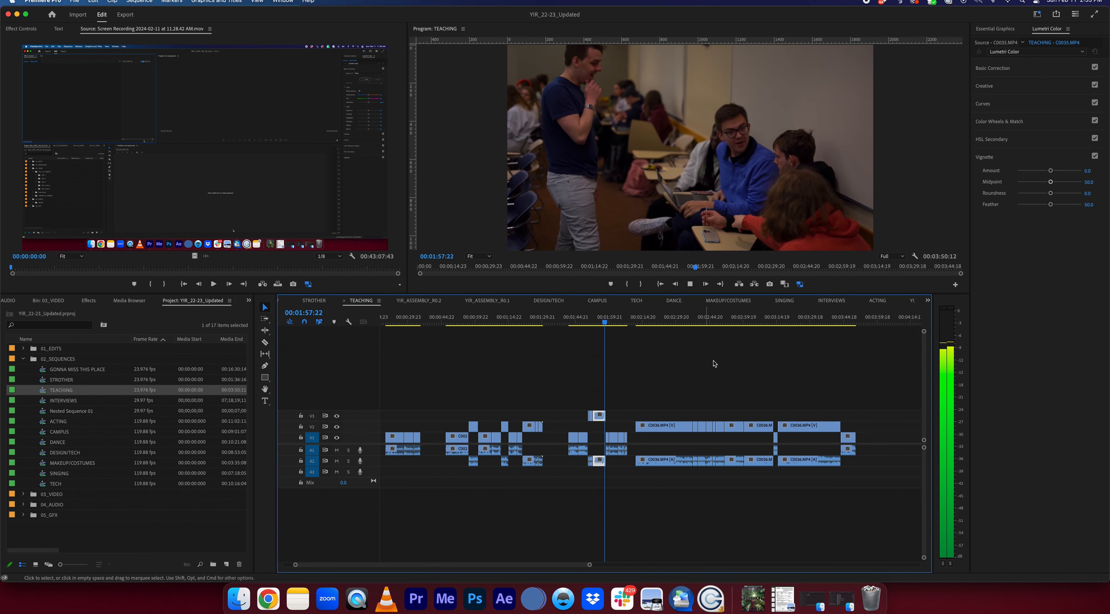
drag(651, 322, 760, 349)
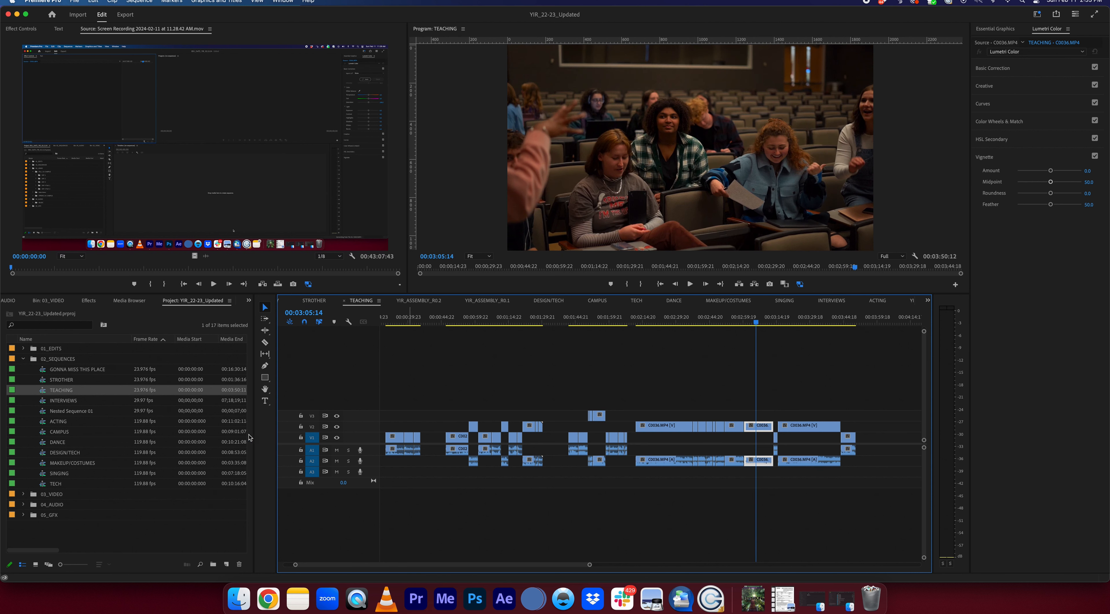
Open the ACTING sequence from the 02_SEQUENCES bin and scrub across its full run of clips
double_click(43, 422)
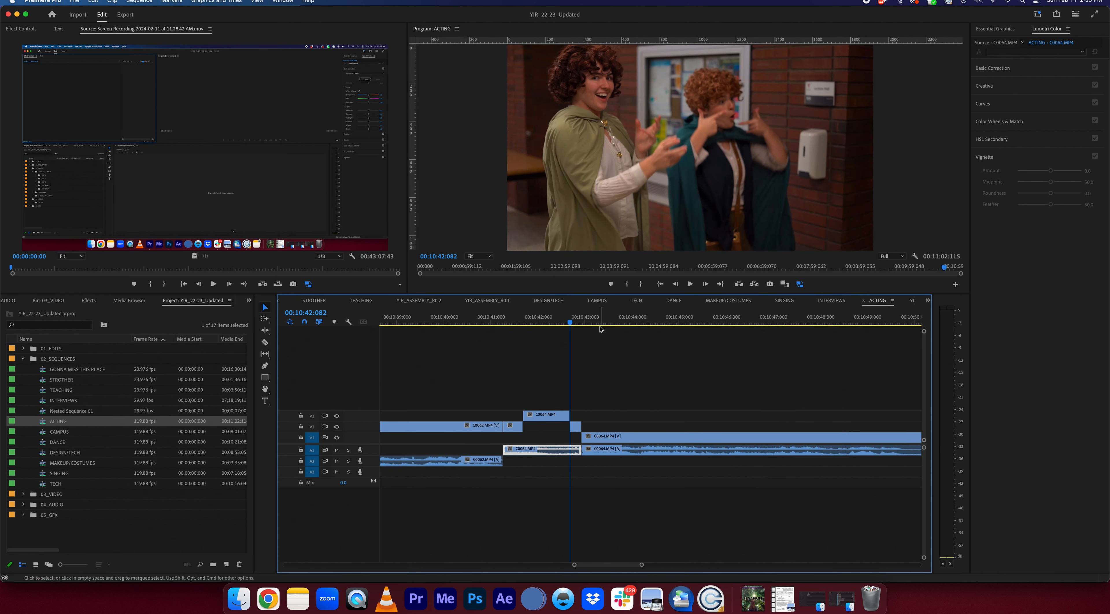
key(minus)
key(minus)
key(minus)
key(minus)
key(minus)
key(minus)
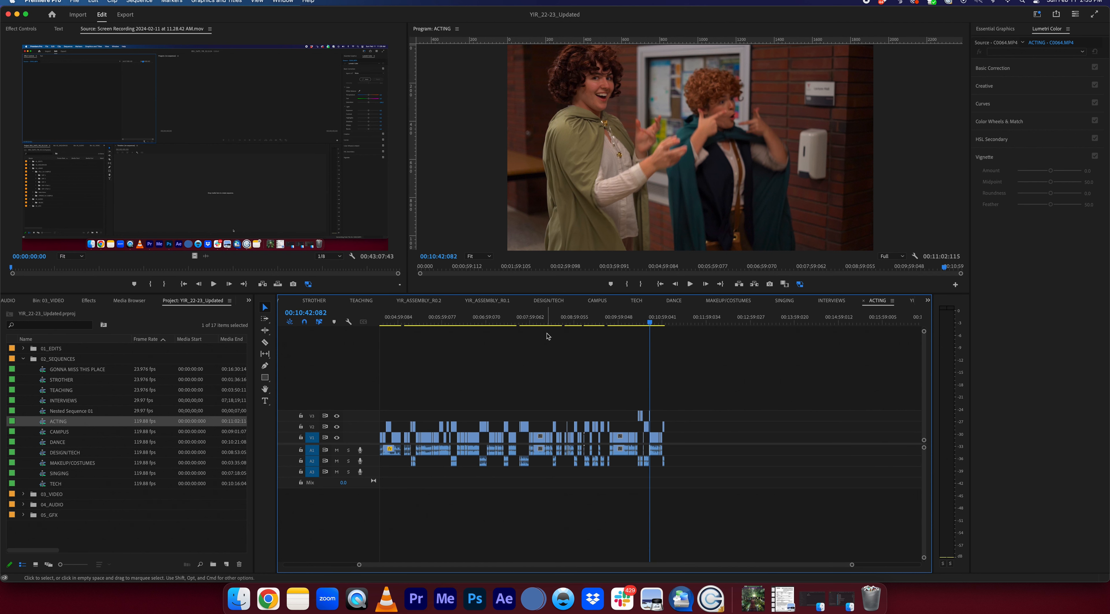
scroll(546, 337, up, 5)
drag(401, 321, 866, 336)
drag(859, 338, 848, 339)
key(=)
key(=)
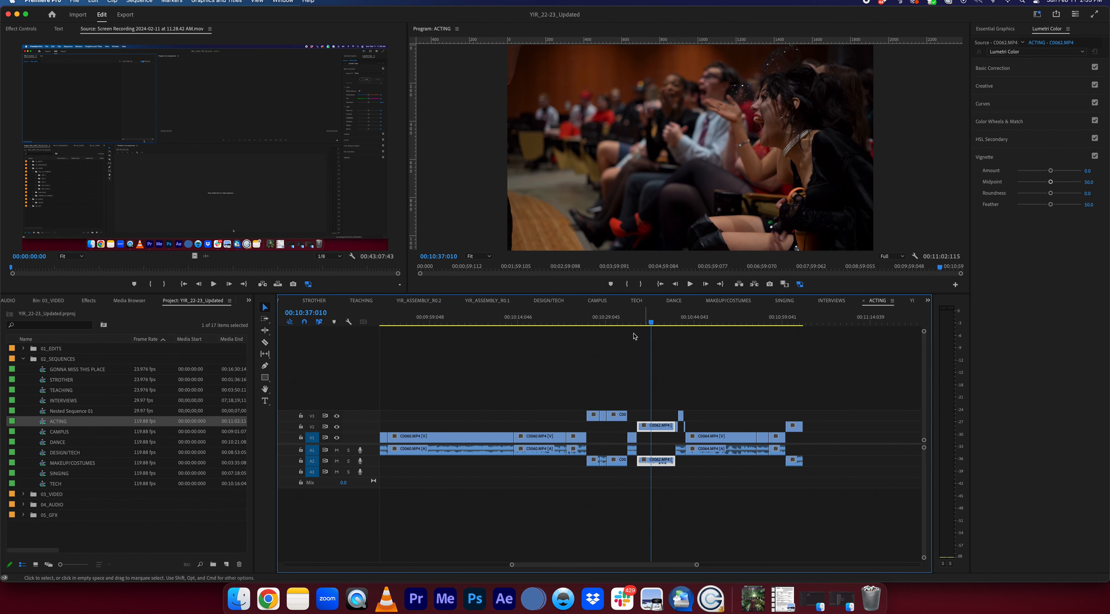
Play the audience clips and the green-cloak hallway clip near the end of the ACTING sequence
click(614, 323)
mouse_move(614, 322)
mouse_down()
mouse_move(651, 327)
mouse_move(603, 332)
mouse_up()
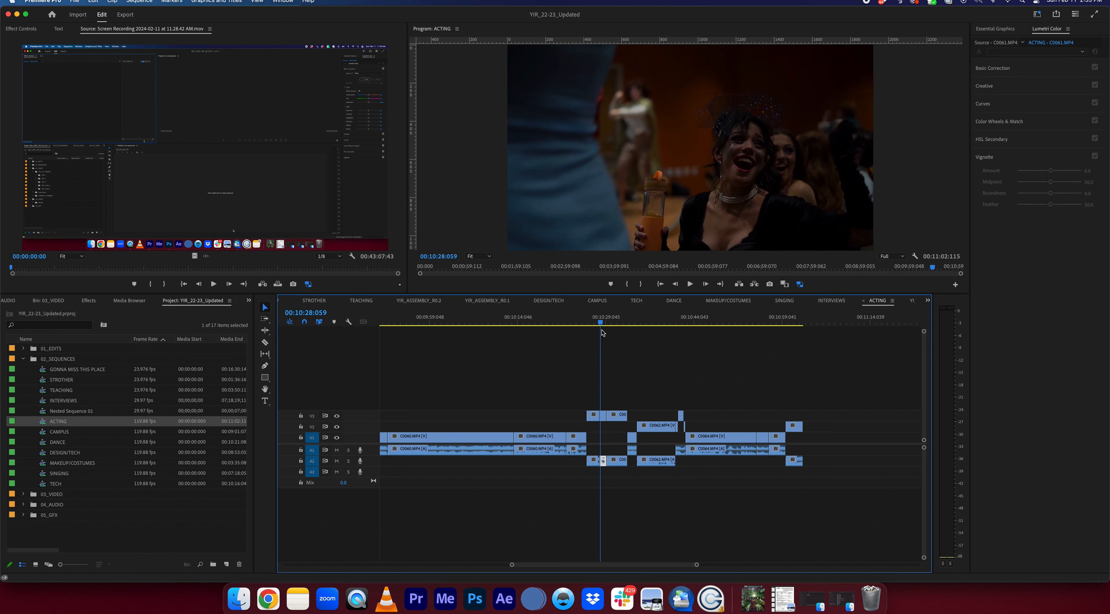
key(space)
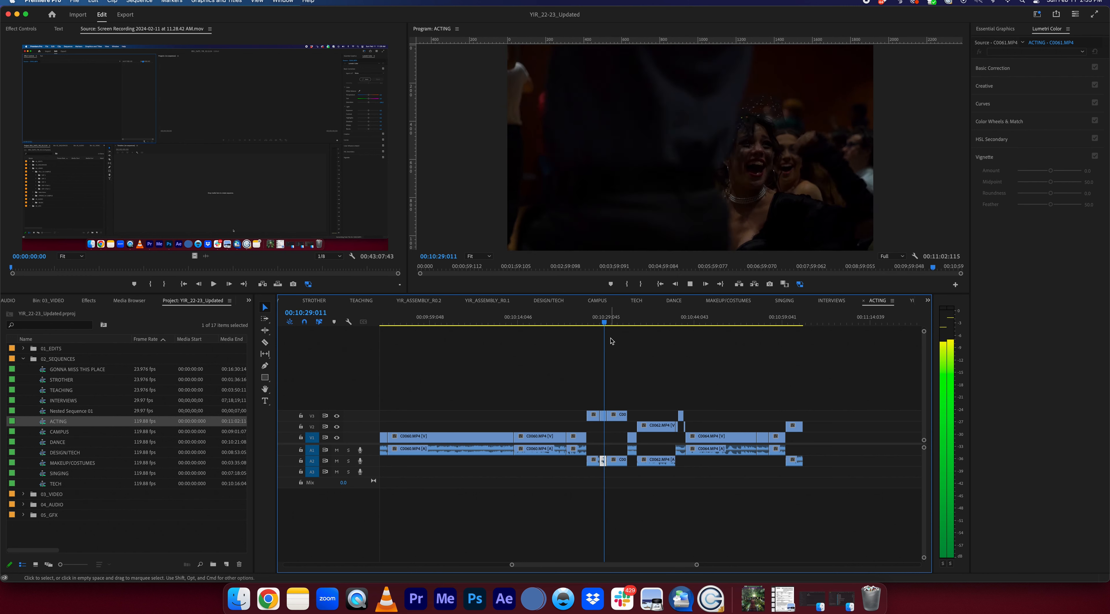
click(682, 322)
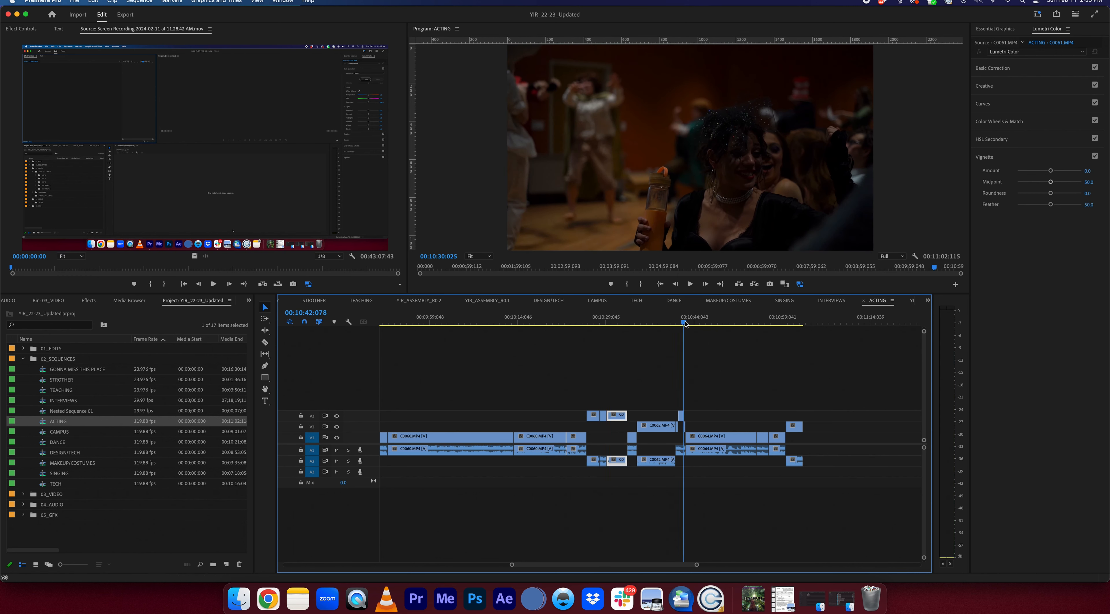
drag(684, 323, 681, 324)
key(space)
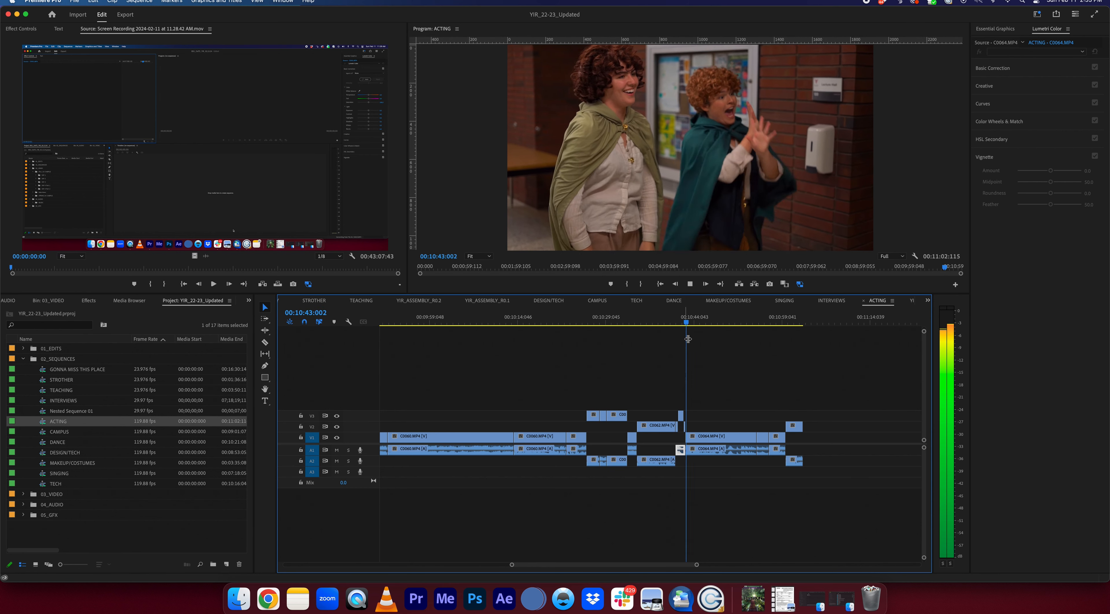
key(space)
scroll(711, 374, up, 6)
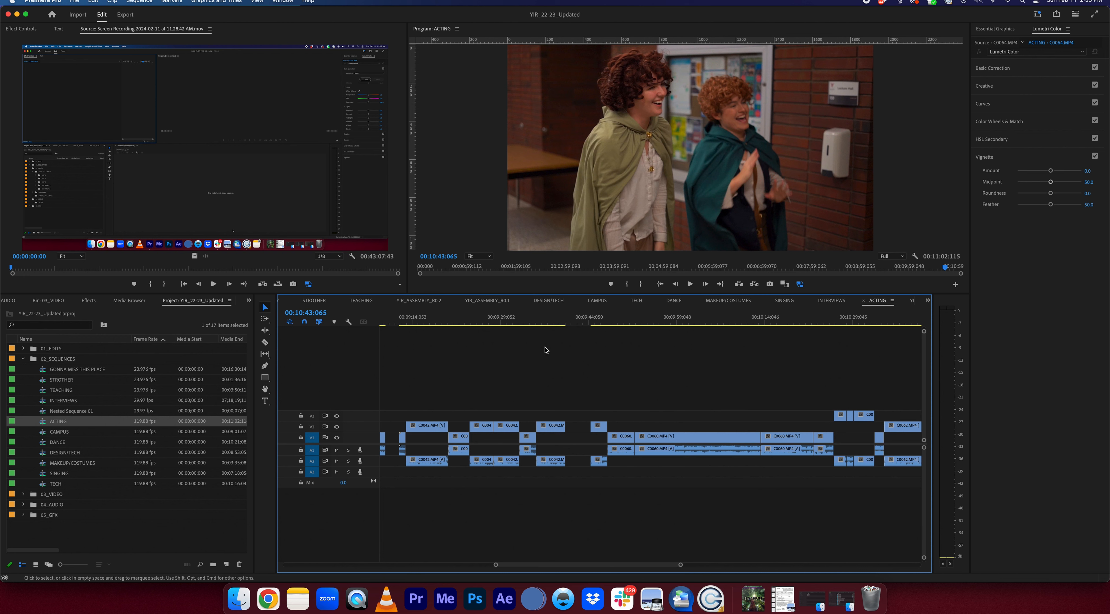
Work backward through the earlier ACTING clips, sampling the rehearsal and stage shots around 9:37, 7:32, 7:49 and 4:04
click(547, 323)
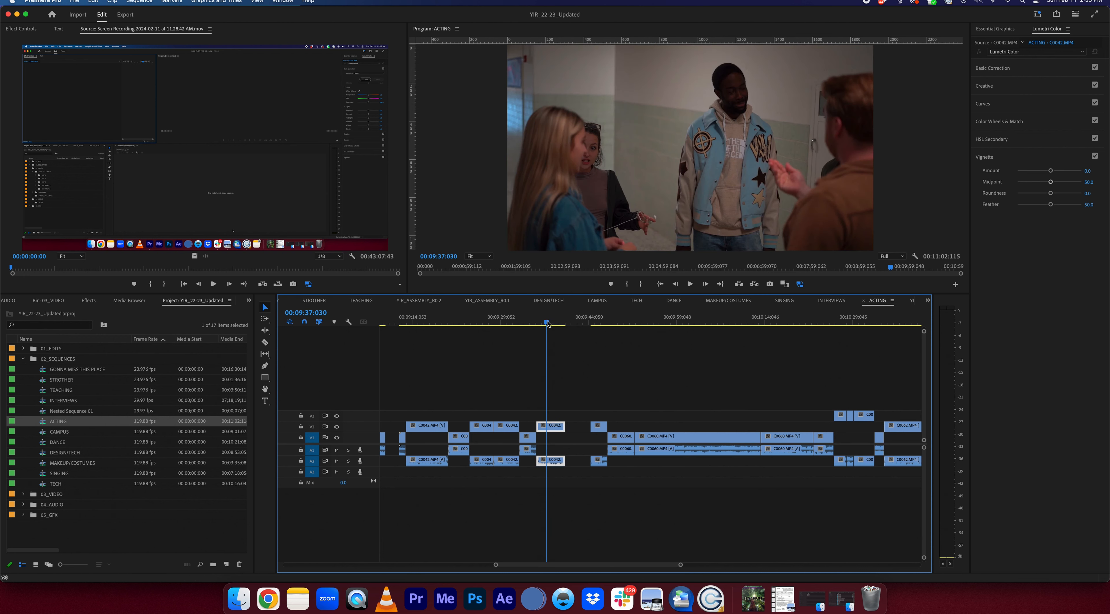
key(minus)
drag(578, 325, 542, 328)
scroll(545, 329, up, 8)
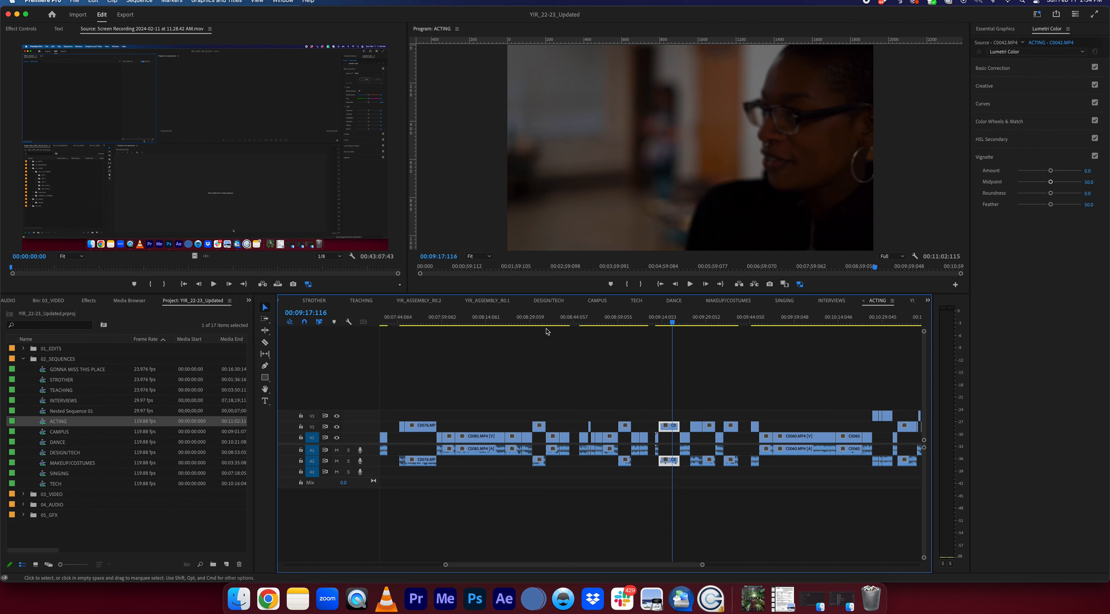
click(436, 323)
key(space)
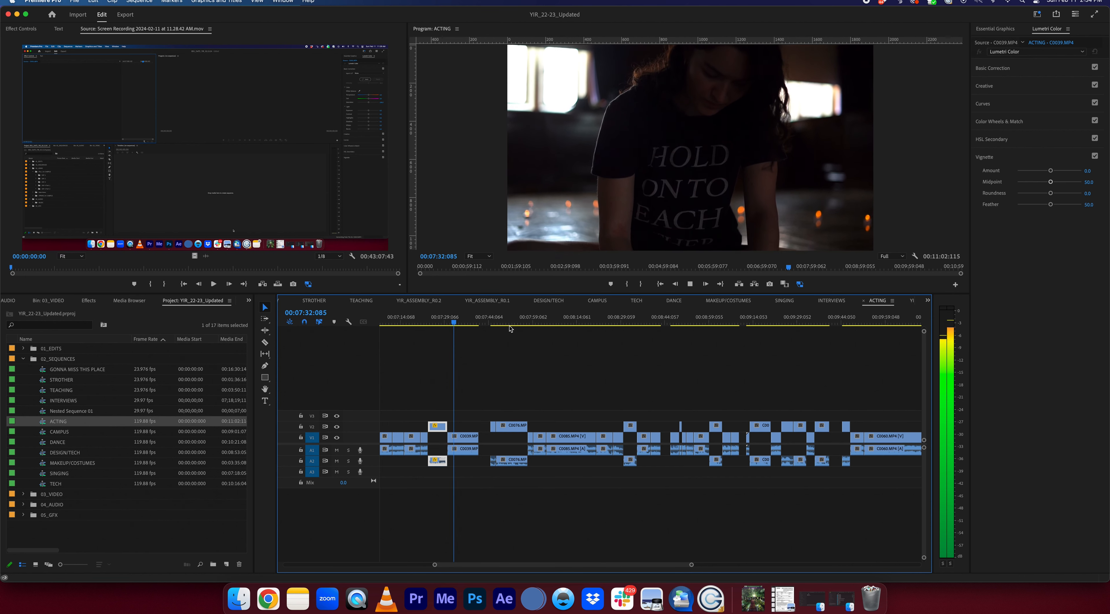
drag(497, 322, 503, 323)
key(minus)
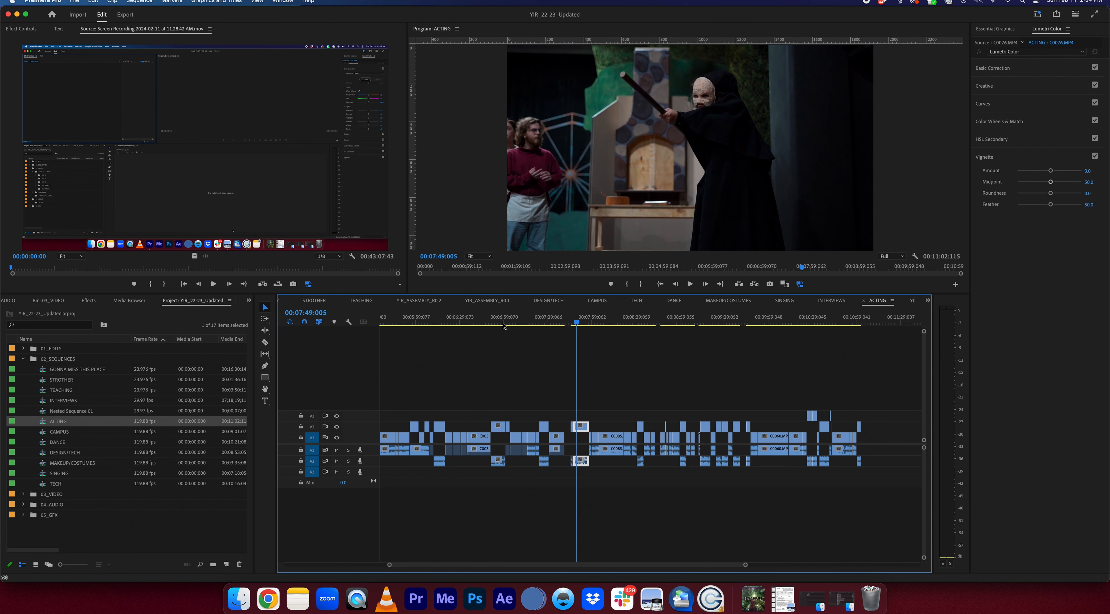
scroll(577, 346, up, 6)
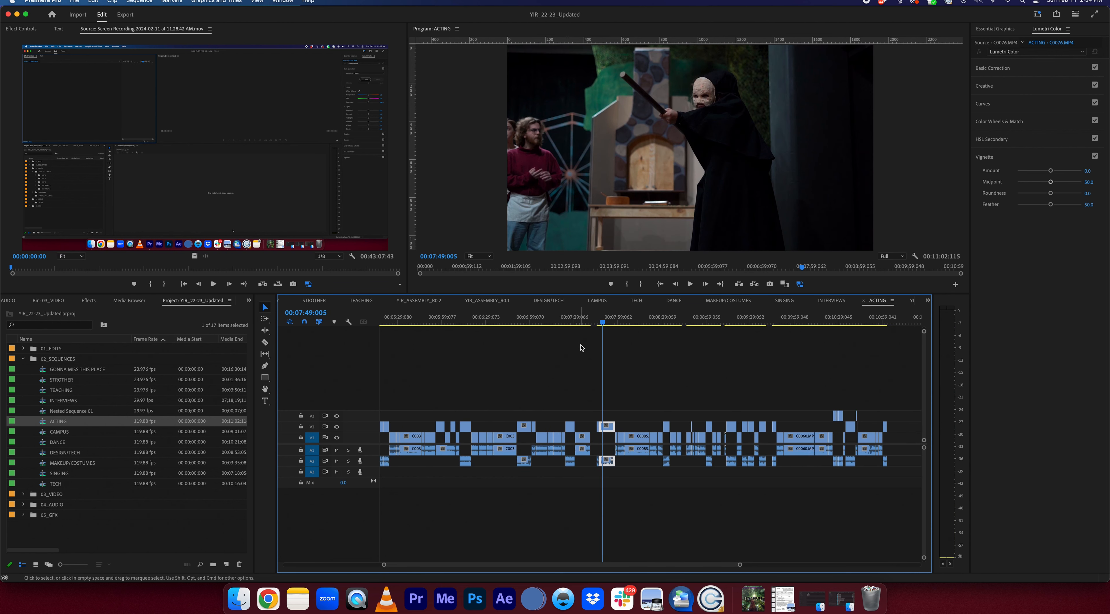
scroll(580, 348, up, 5)
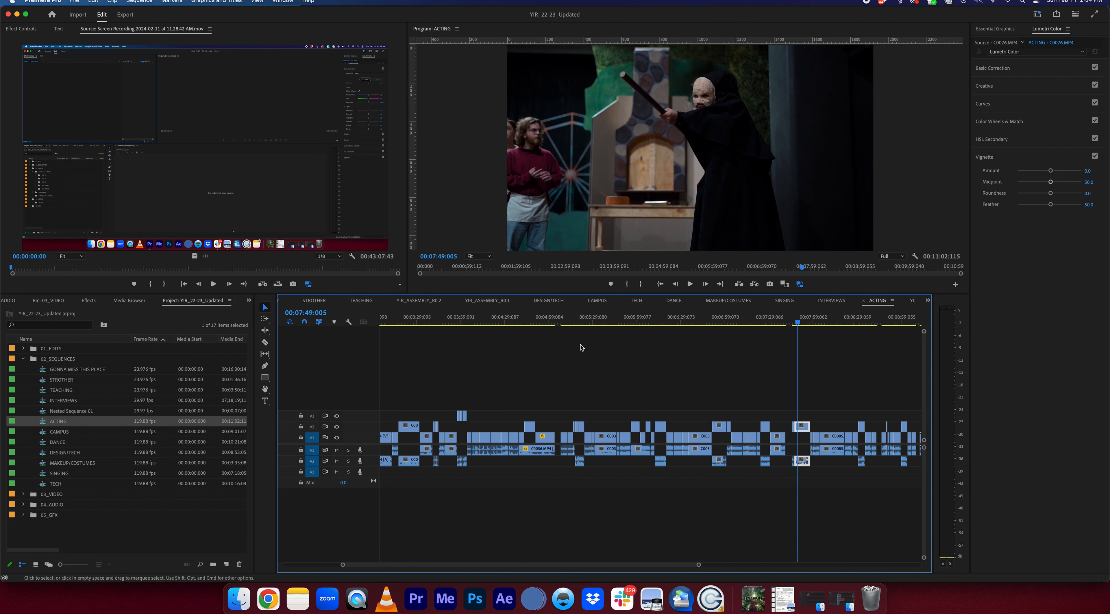
click(516, 324)
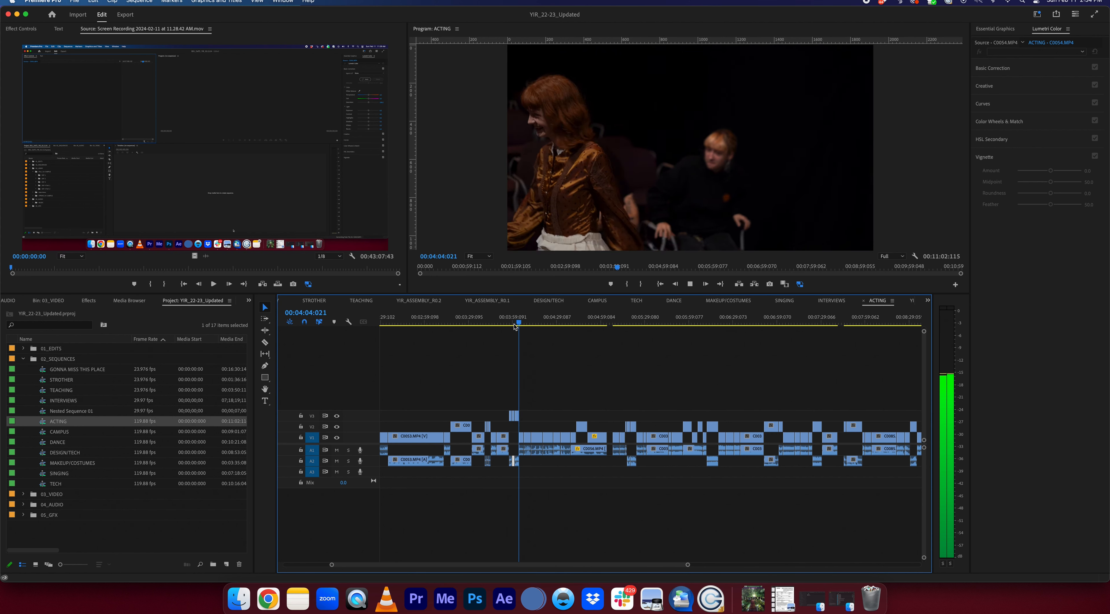
Switch to the CAMPUS sequence and play the autumn campus clips near its beginning
click(597, 300)
key(backslash)
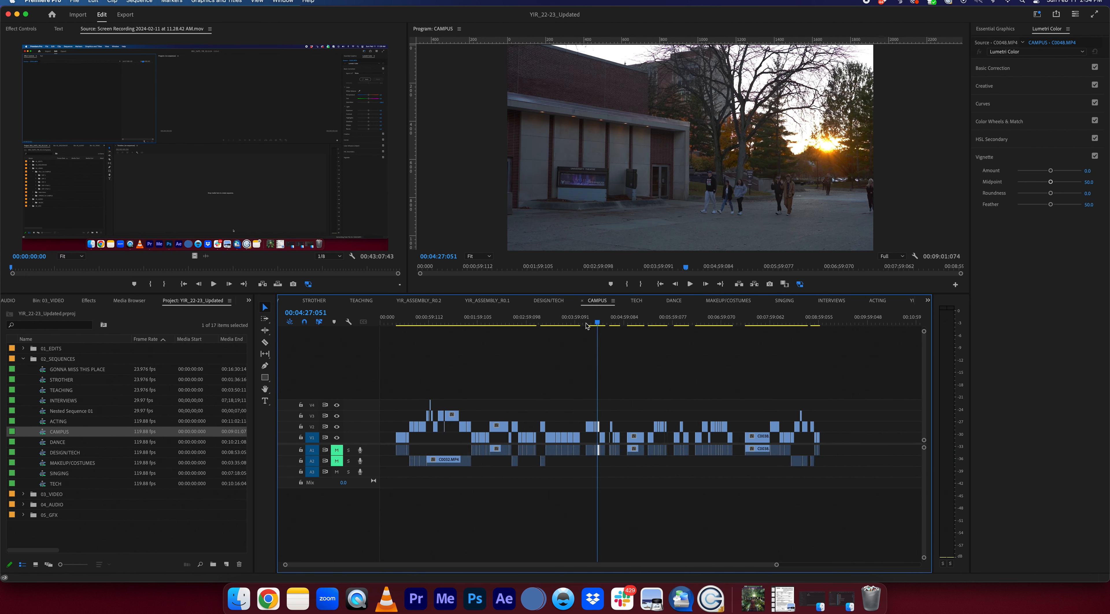
click(438, 319)
drag(439, 321, 425, 324)
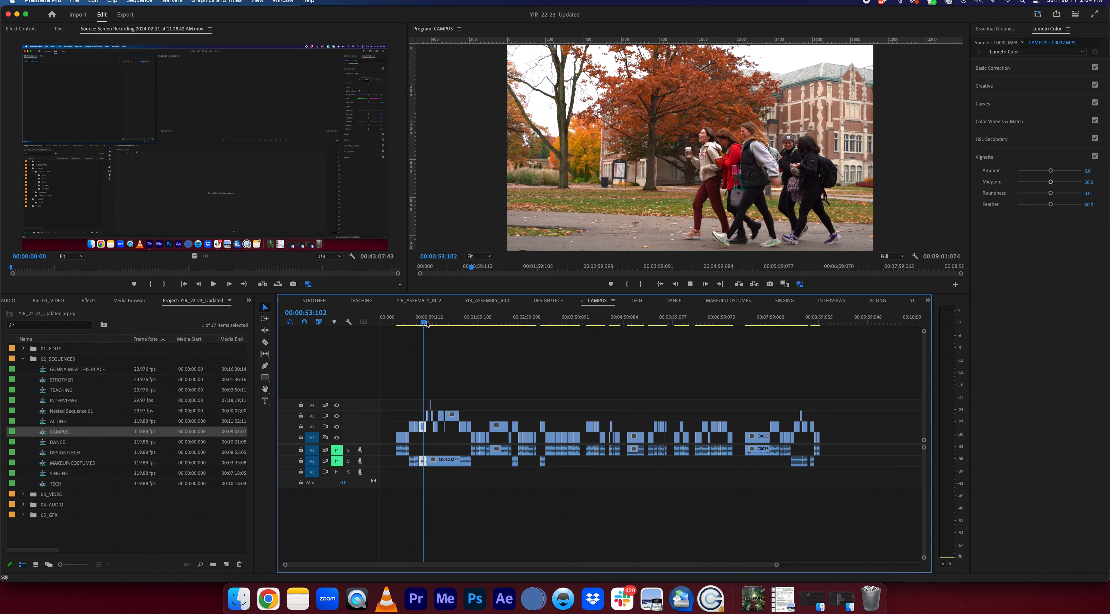
key(space)
key(equal)
key(equal)
key(equal)
Switch to the DANCE sequence and scrub through its studio clips to examine how they are grouped
click(673, 300)
click(445, 320)
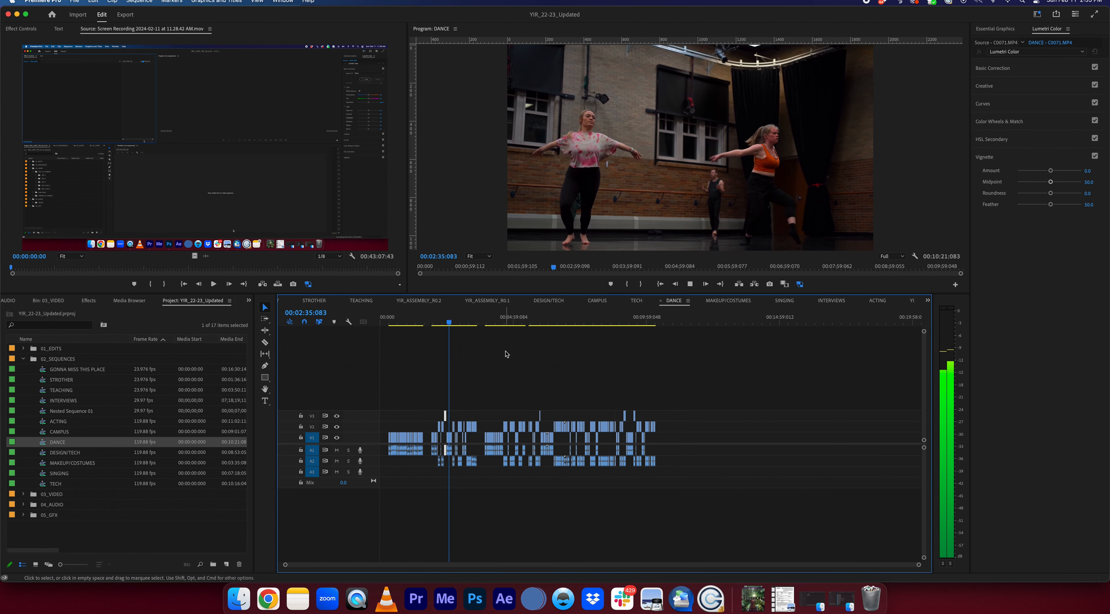
click(655, 323)
drag(655, 323, 654, 324)
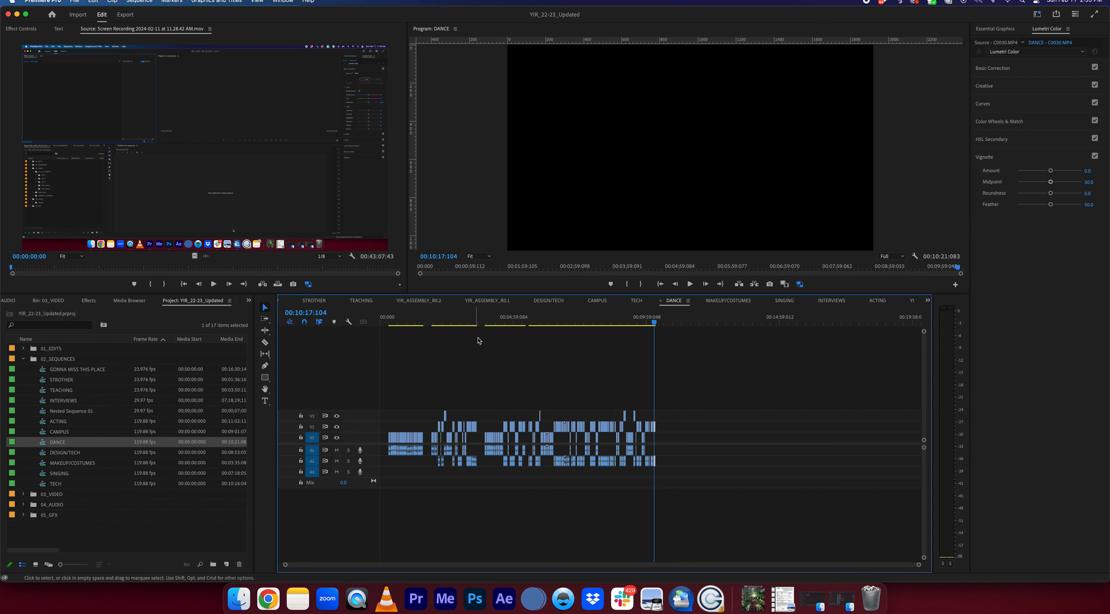
key(=)
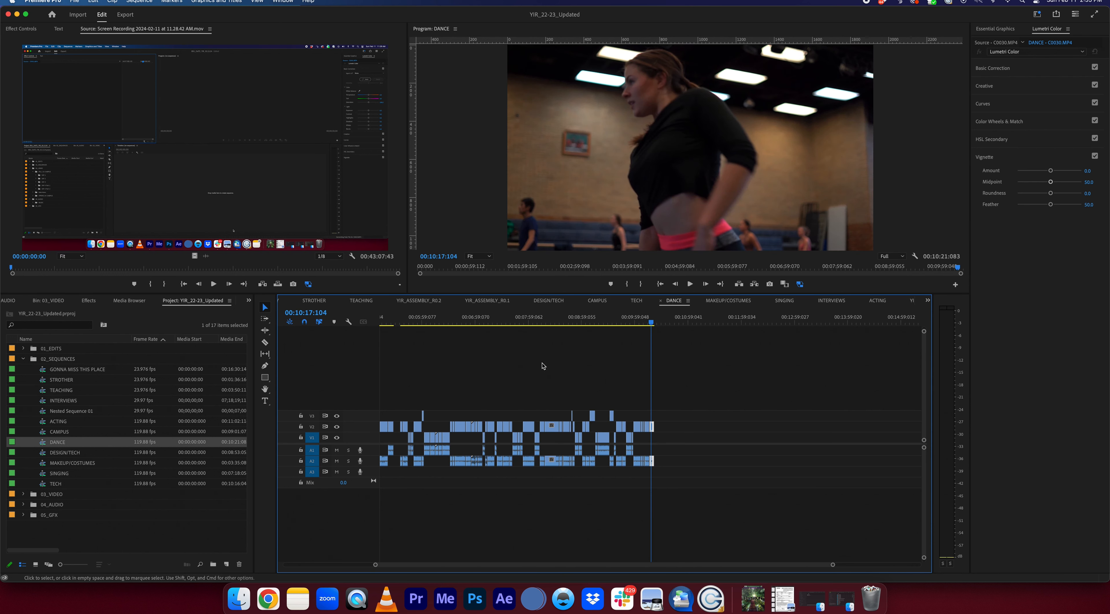
drag(481, 332, 544, 337)
scroll(541, 340, left, 1)
click(444, 322)
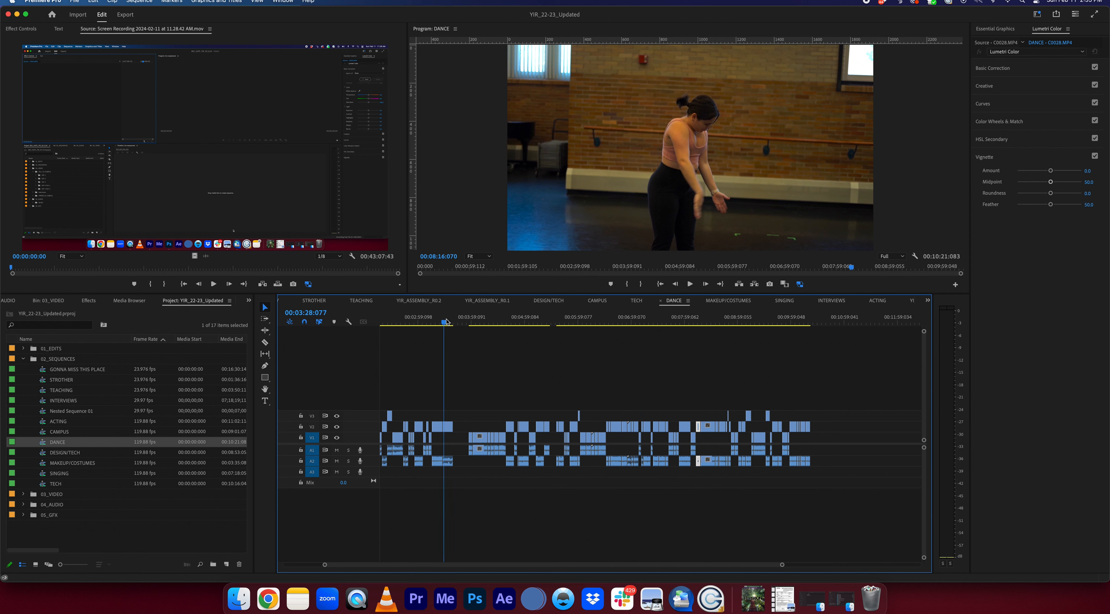
Examine the gap between two DANCE clip groups by playing the clips before it and the ballet clips after it
key(=)
key(=)
drag(652, 322, 682, 323)
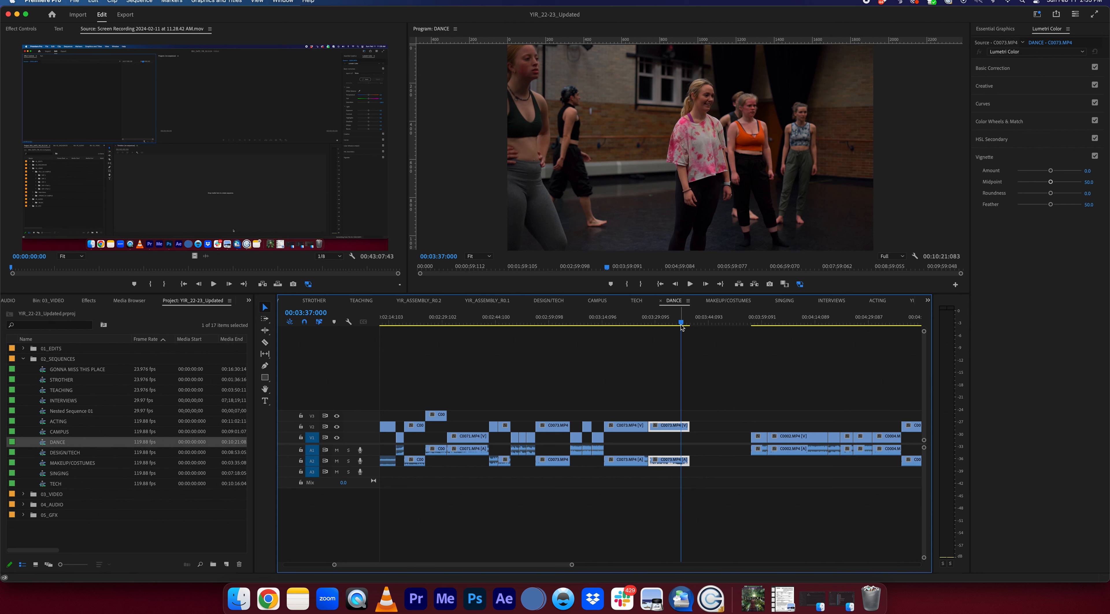
key(space)
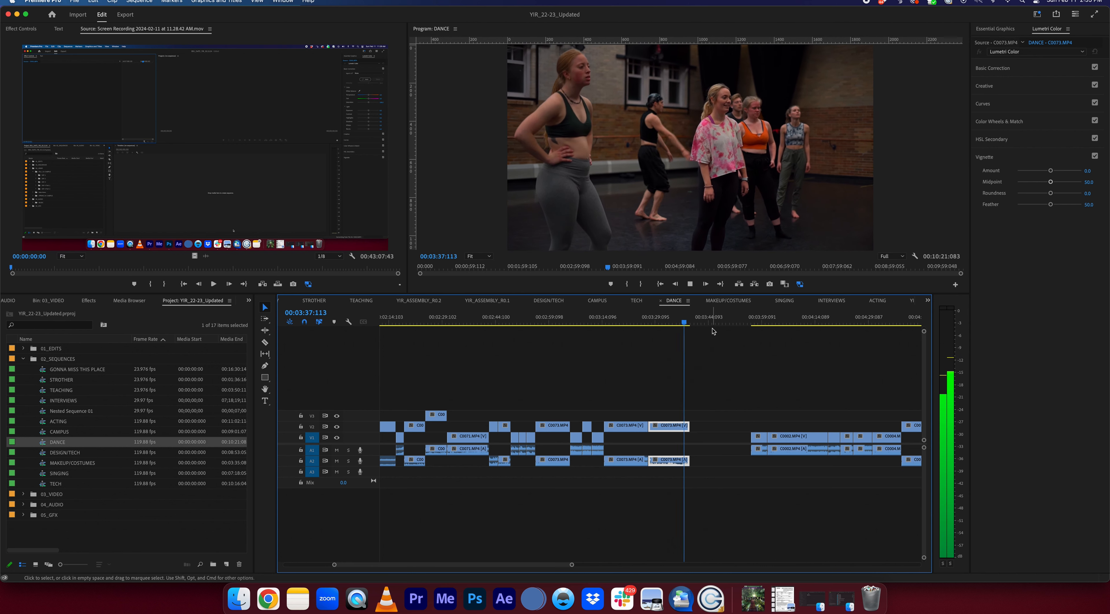
drag(734, 322, 753, 322)
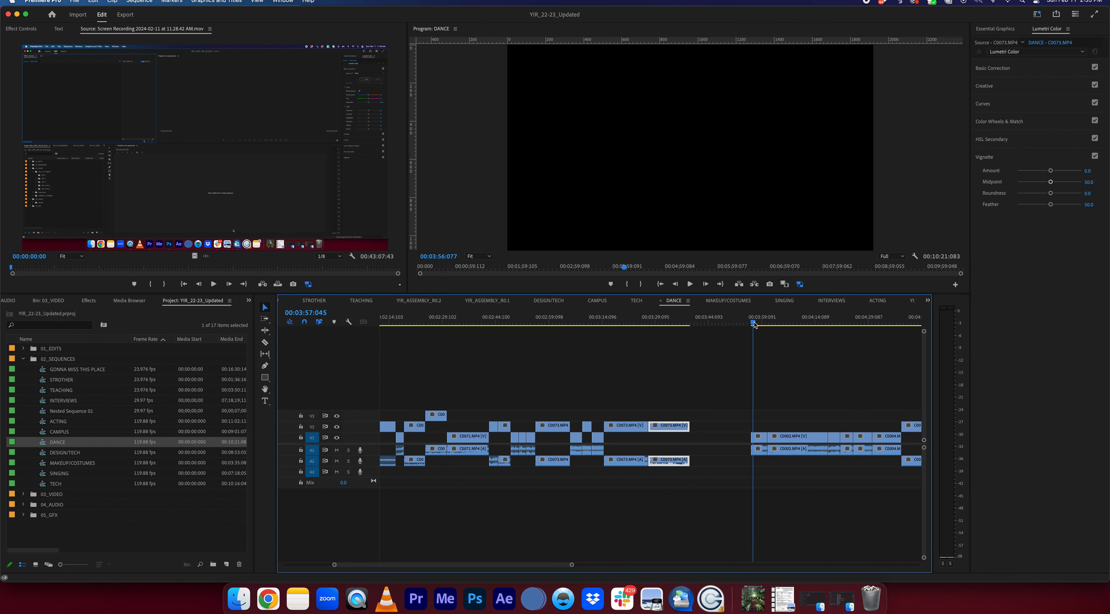
scroll(774, 356, right, 2)
key(space)
key(backslash)
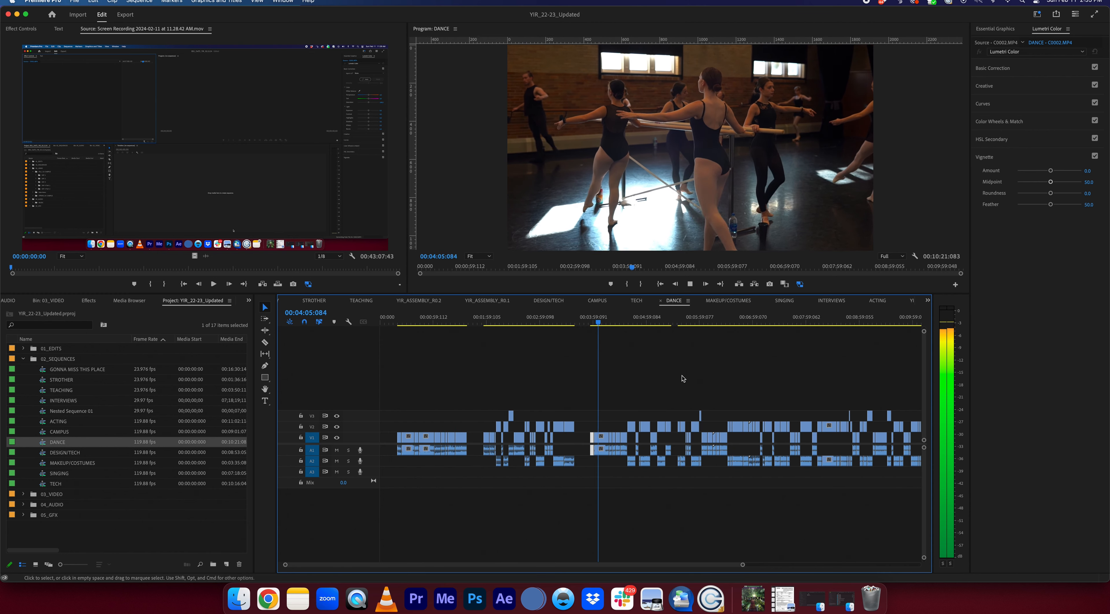
key(=)
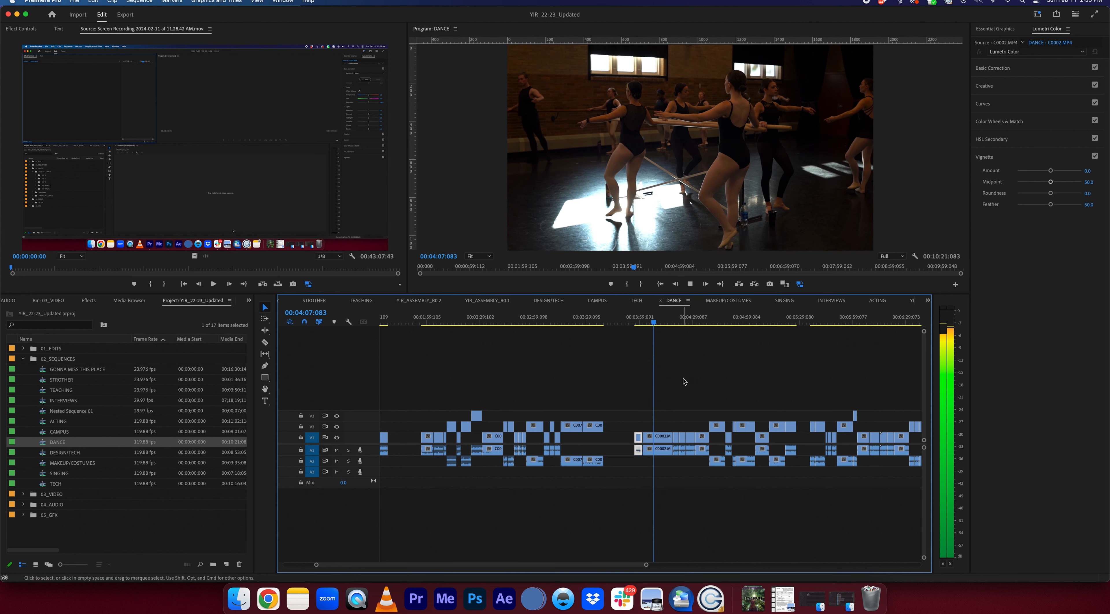
key(space)
Select the whole group of ballet clips after the gap in the DANCE sequence and set their label color to Green
scroll(684, 382, right, 3)
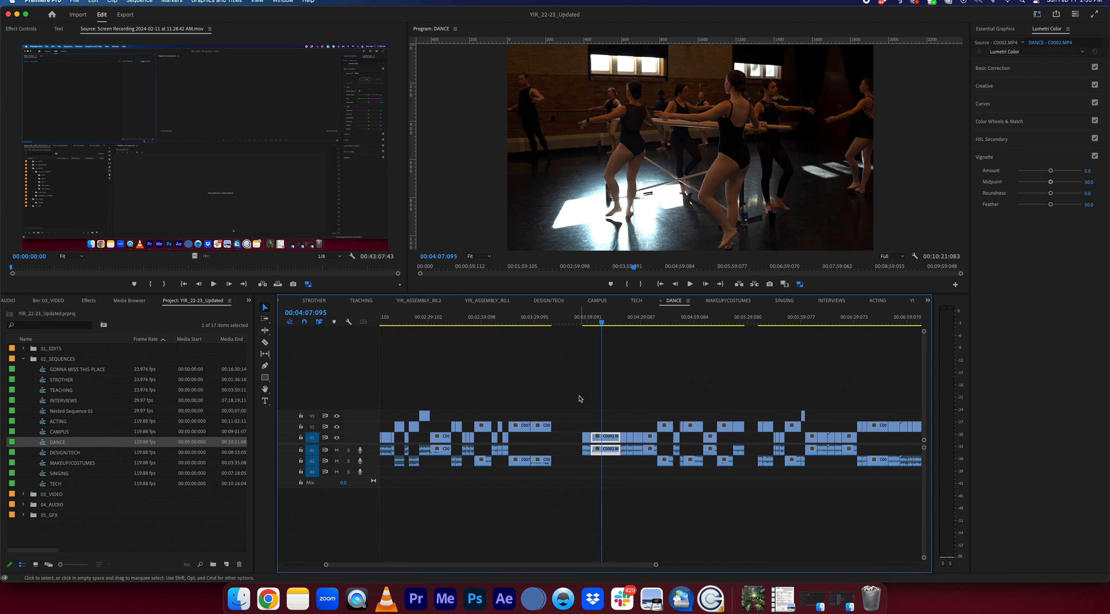
drag(579, 398, 750, 495)
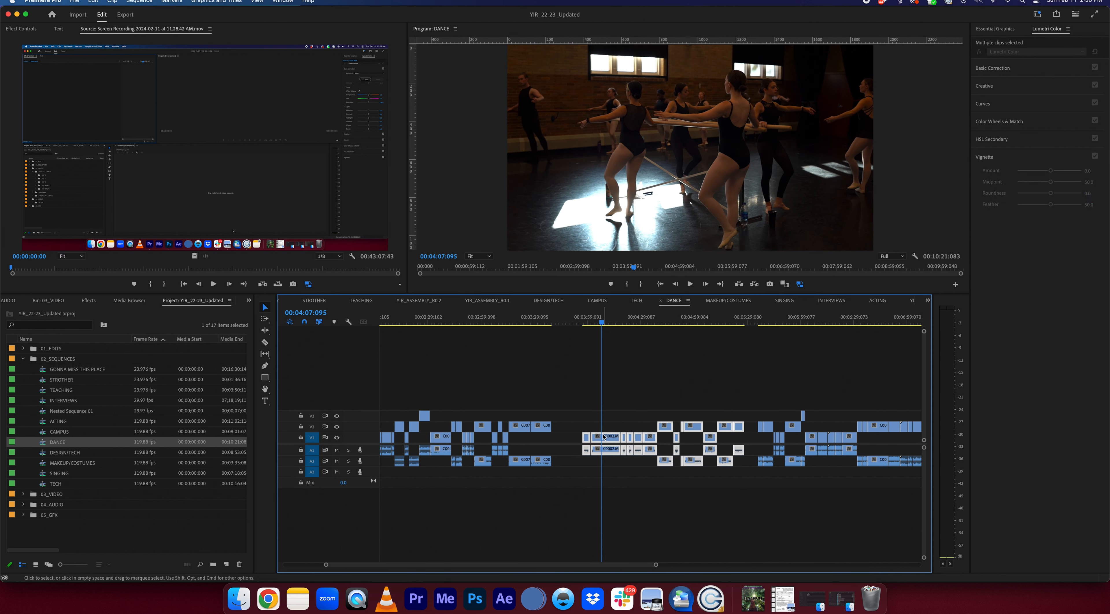
right_click(610, 440)
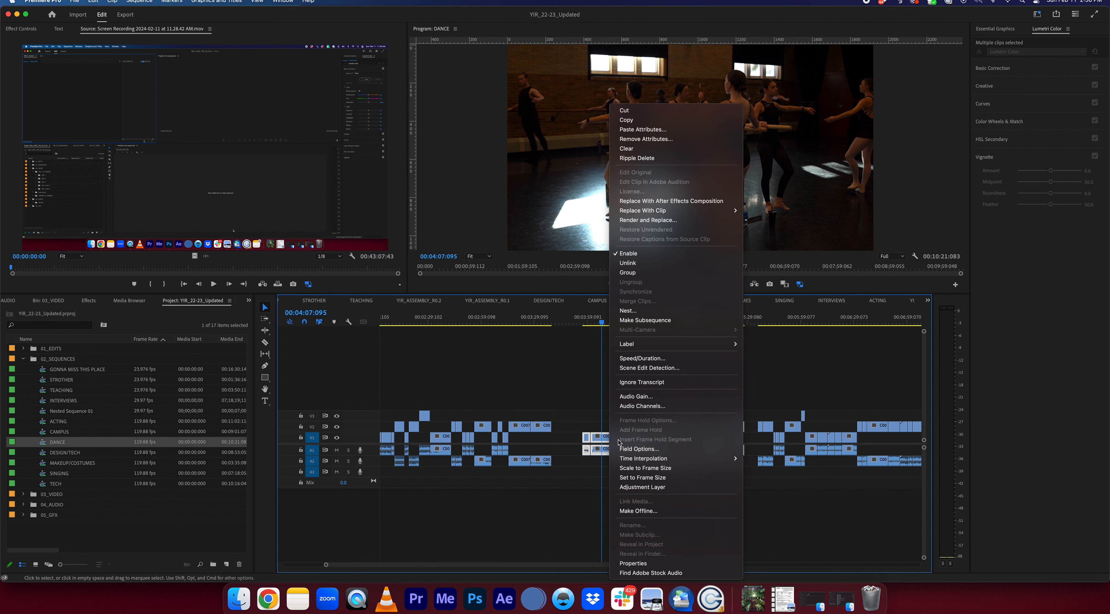
mouse_move(715, 344)
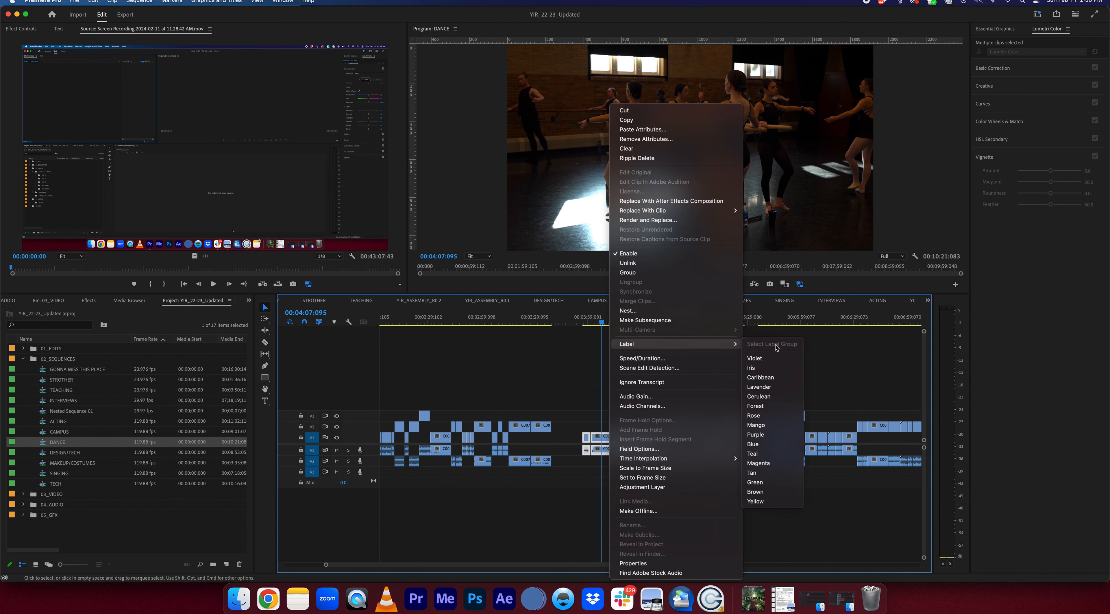
click(781, 486)
scroll(717, 391, down, 3)
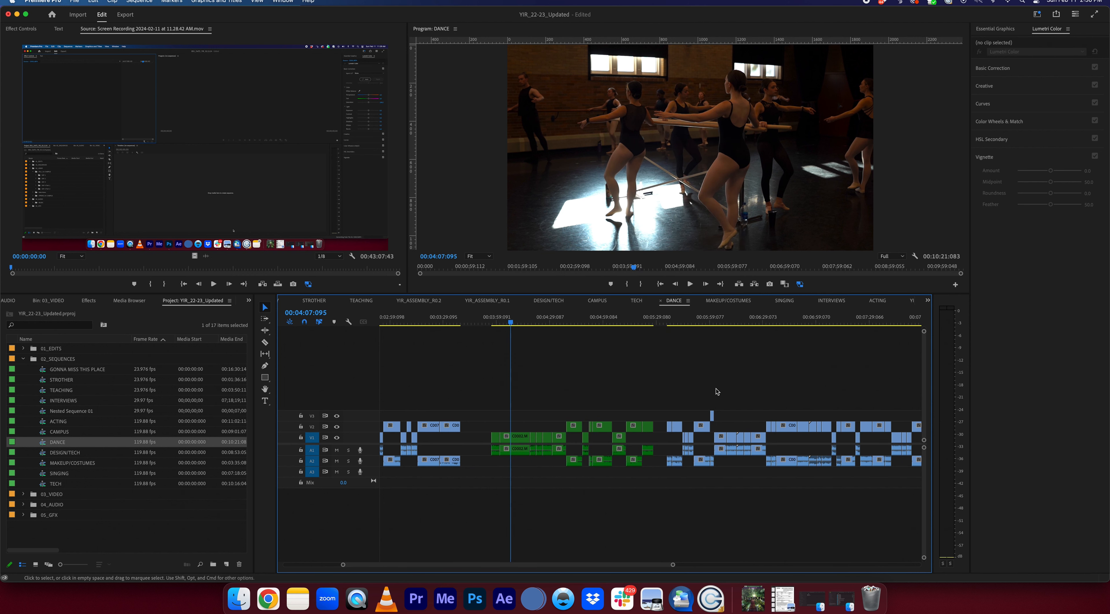
Add a marker at 00:03:48:070 in the gap just before the green clip group
scroll(616, 379, up, 2)
drag(519, 323, 505, 324)
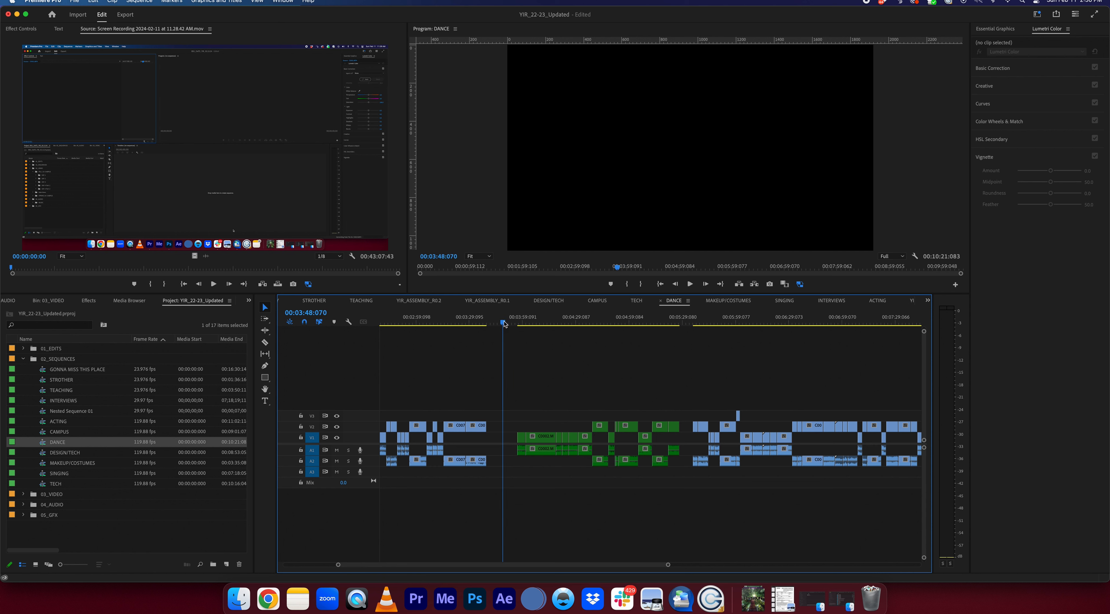
key(m)
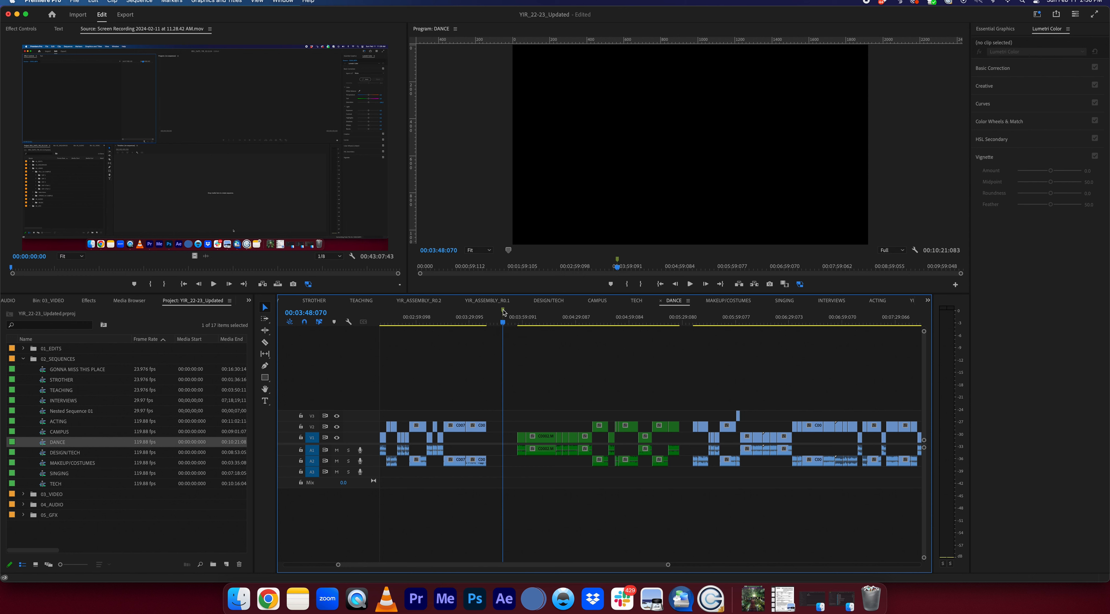
Name the marker before the green clips BALLET CLASS and set its duration to 00:00:03:034
double_click(503, 311)
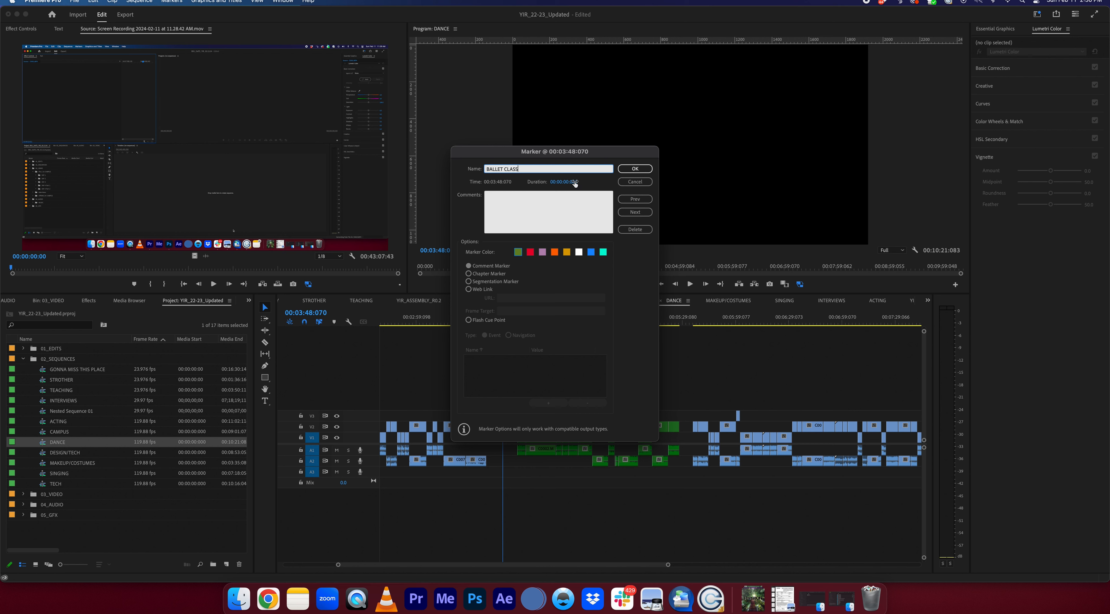
drag(573, 182, 599, 182)
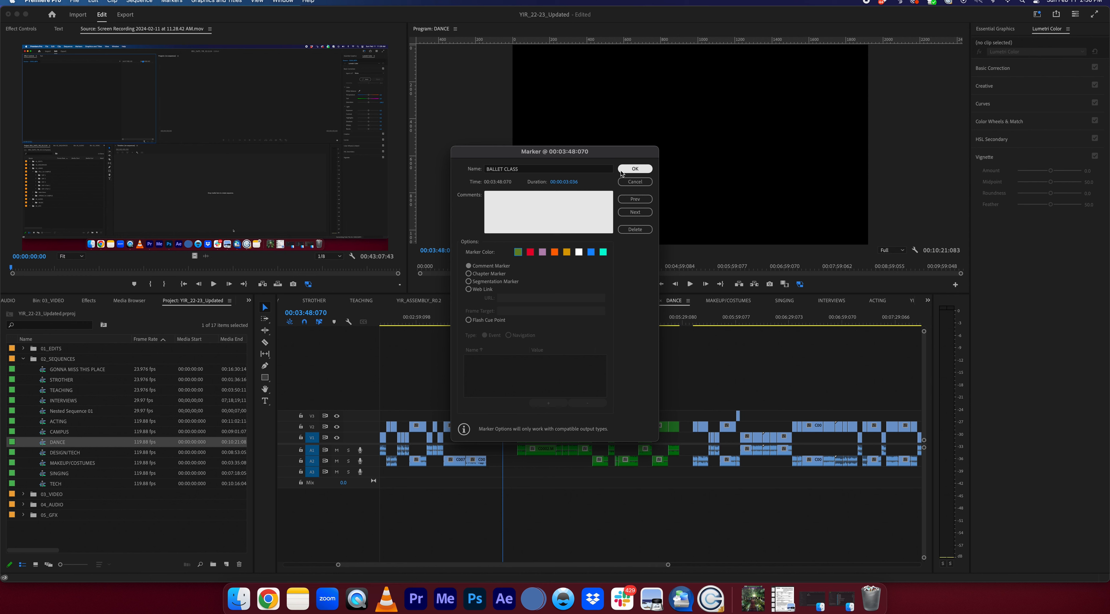
click(631, 170)
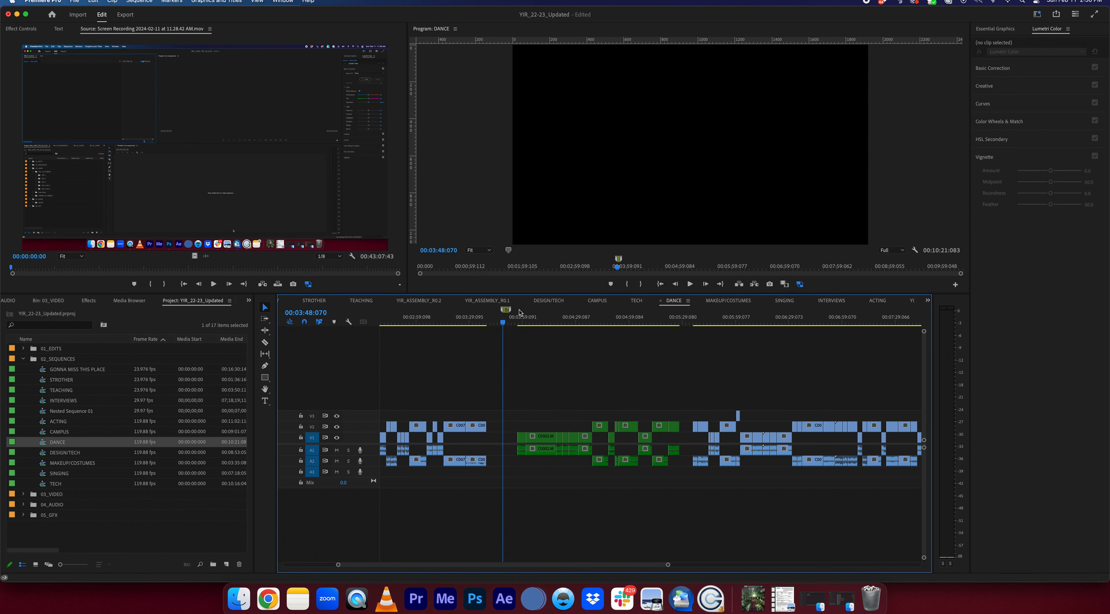
Stretch the BALLET CLASS marker until it spans the whole green clip group, and scrub through the clips beneath it
drag(508, 309, 690, 324)
drag(615, 312, 615, 311)
click(502, 322)
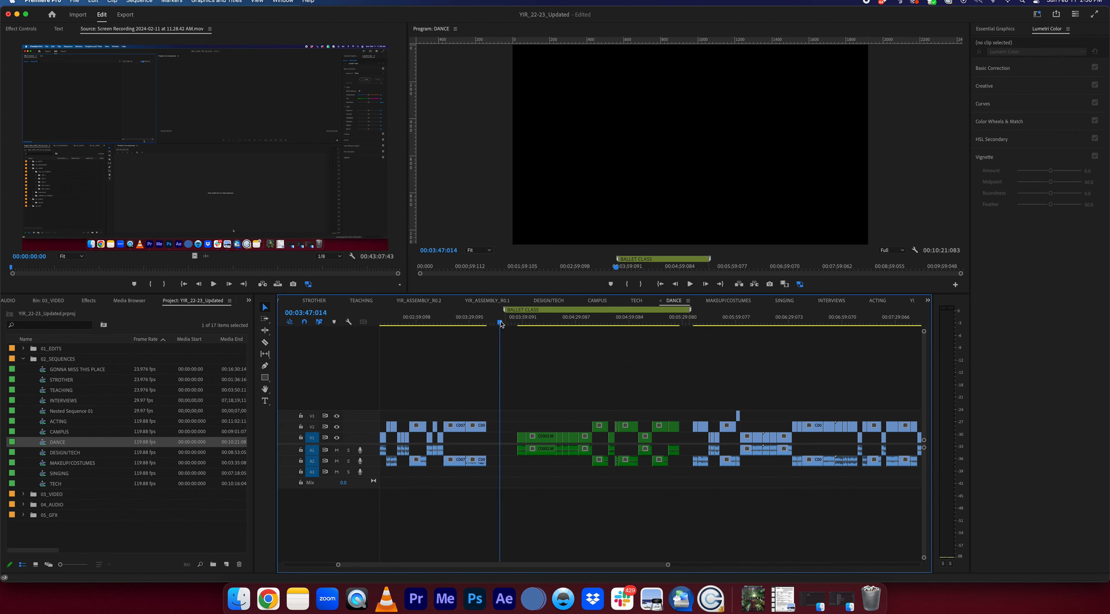
key(minus)
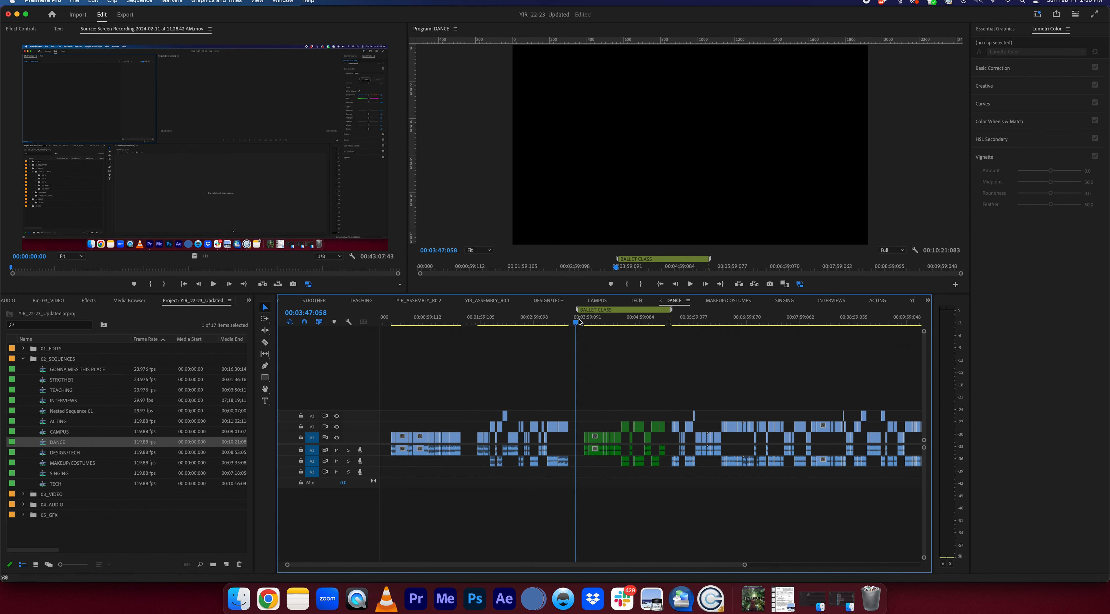
drag(580, 322, 642, 325)
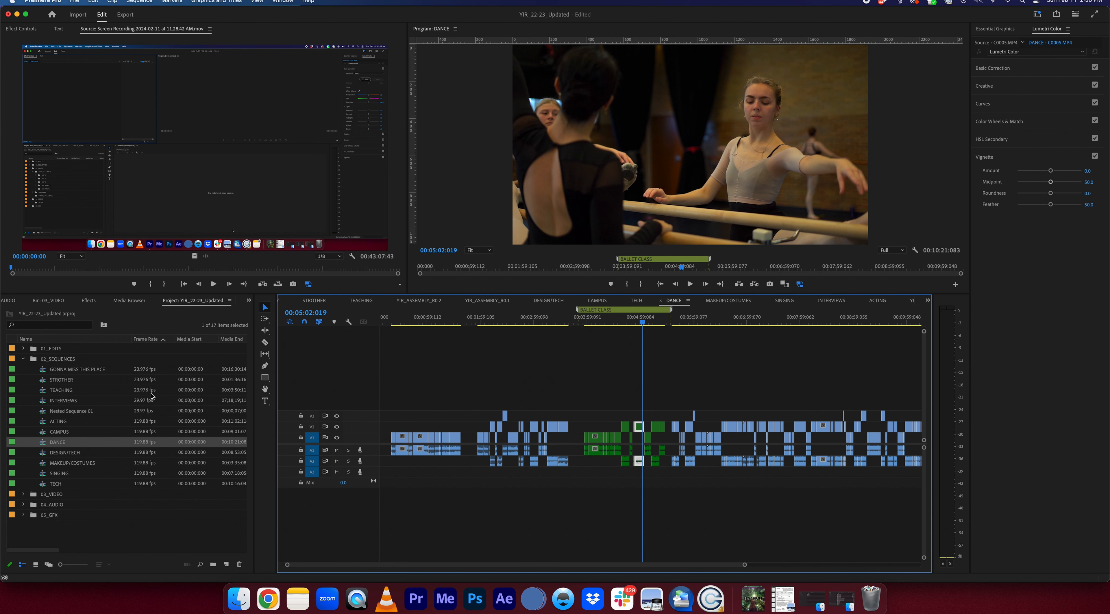
Open the DESIGN/TECH sequence and scrub through its clips up to about 00:07:59 to examine the footage
click(53, 454)
double_click(47, 456)
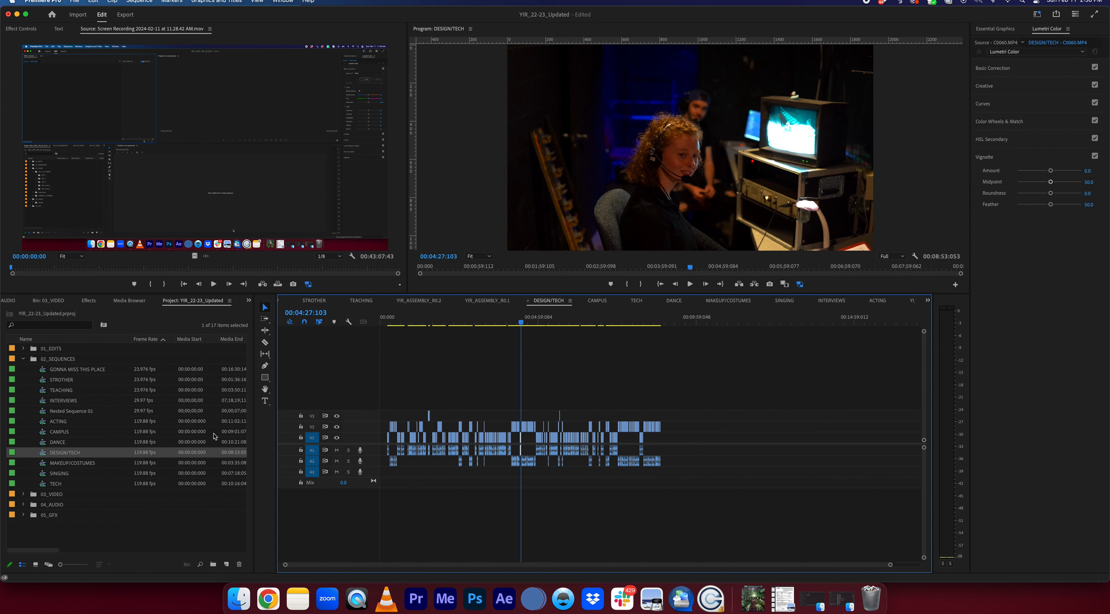
drag(520, 319, 631, 327)
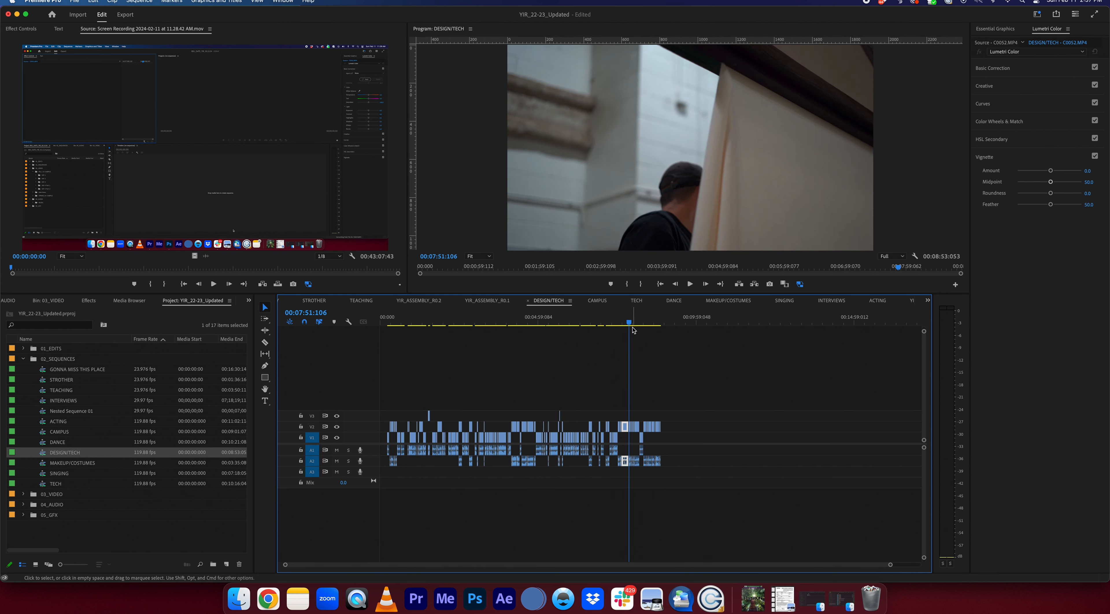
click(632, 324)
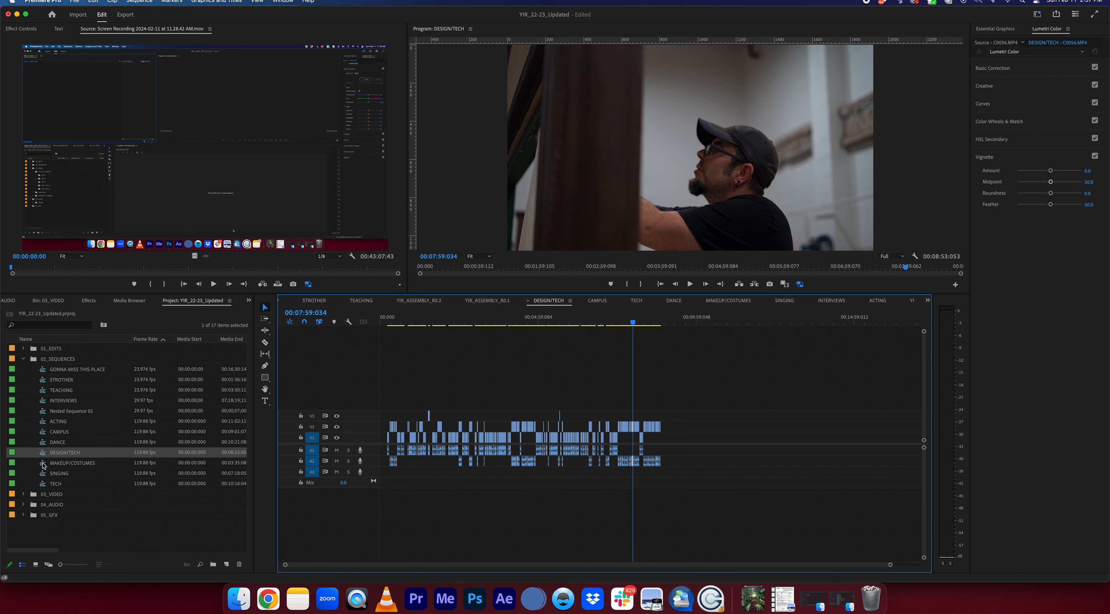
Look through the contents of the 03_VIDEO and 04_AUDIO bins, collapsing each one again
click(24, 495)
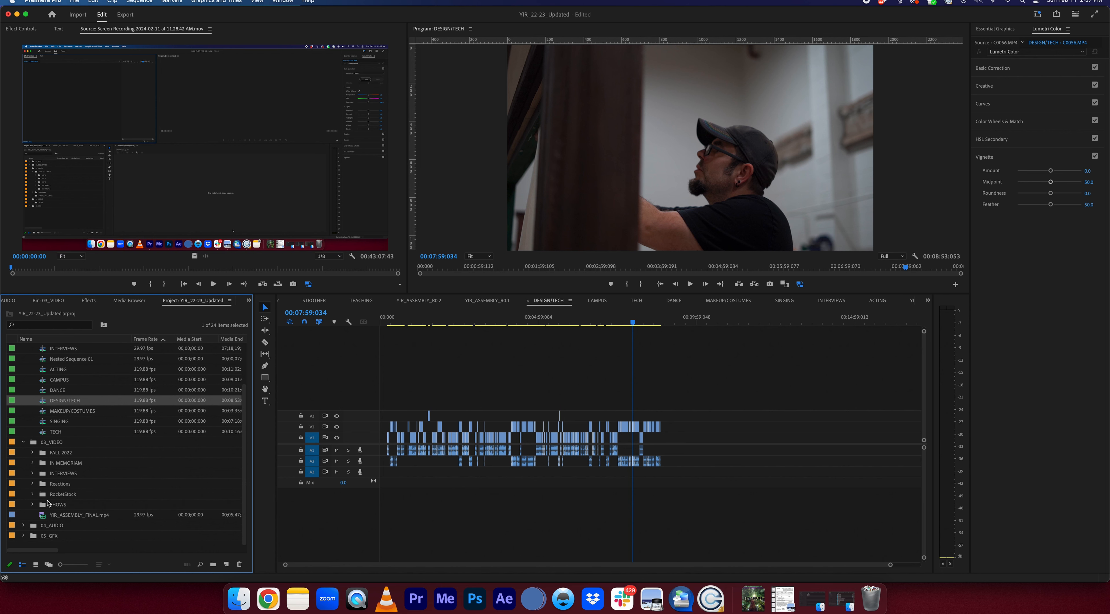
click(24, 442)
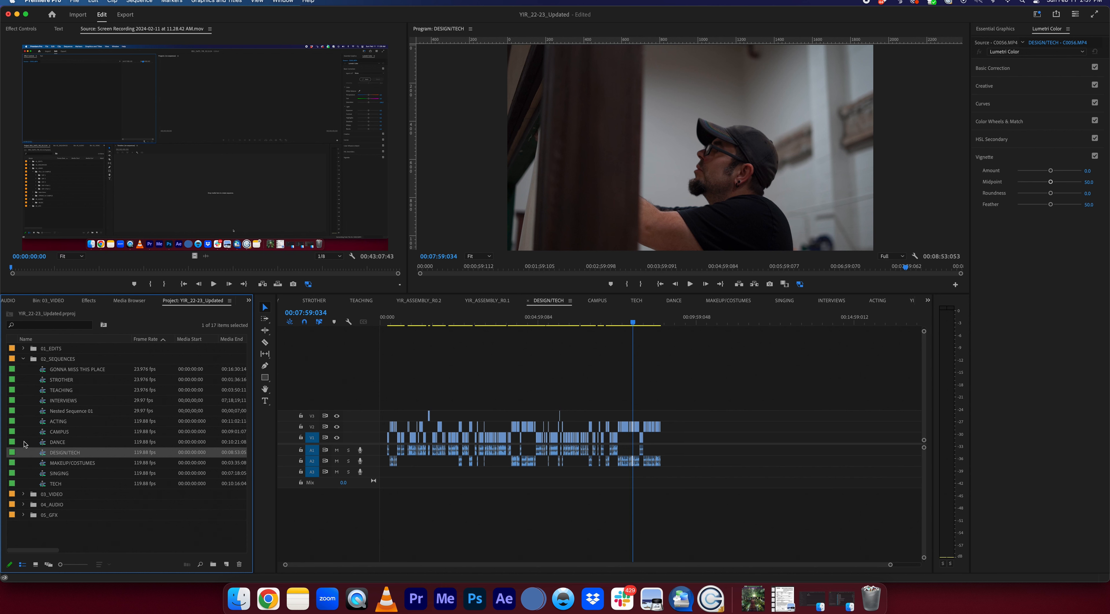
click(24, 504)
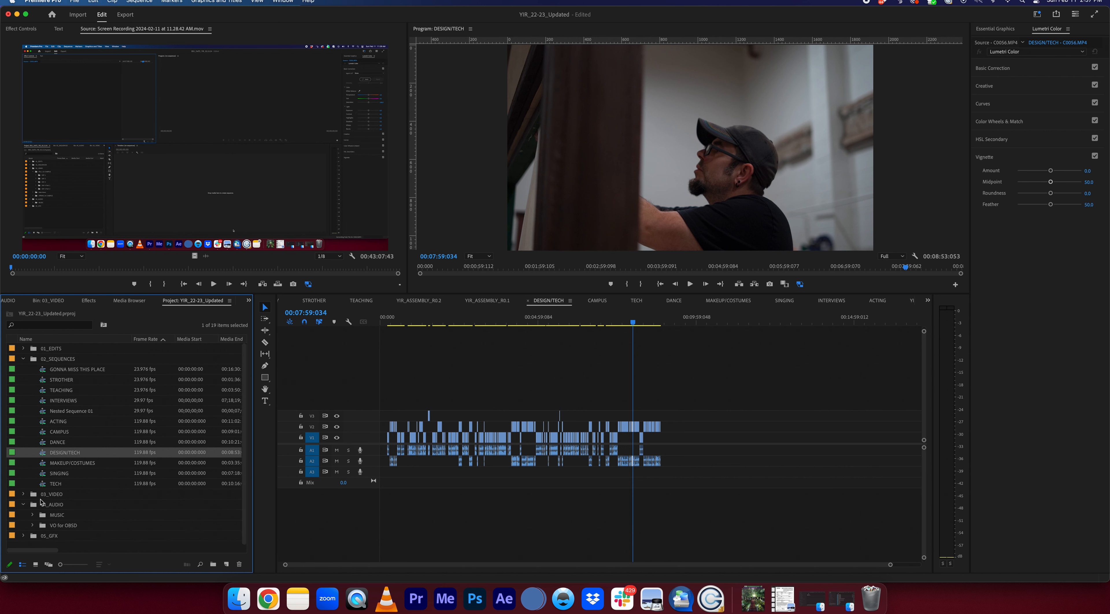
click(24, 505)
Look through the 05_GFX bin and preview its YIR_ASSEMBLY_R0.3 title still in the source view, then collapse the bin
click(24, 515)
scroll(53, 508, down, 1)
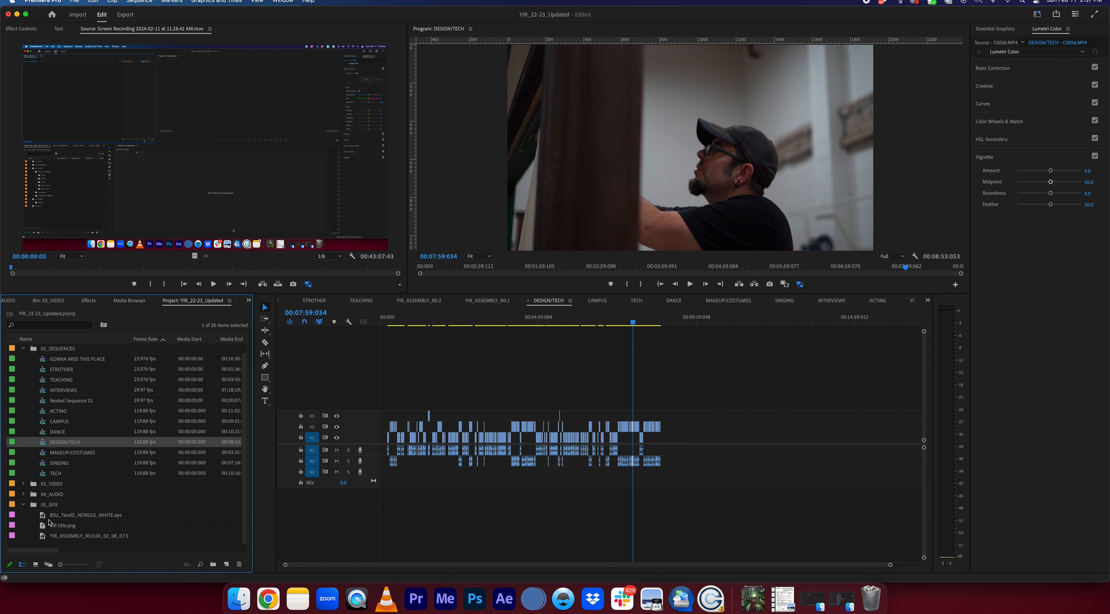
double_click(43, 536)
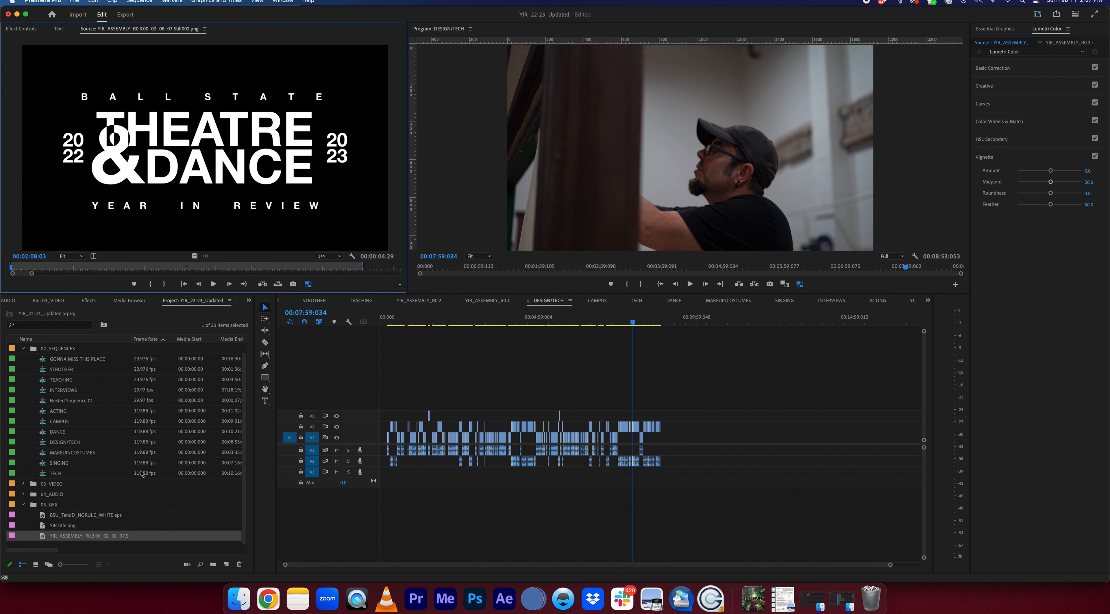
click(23, 504)
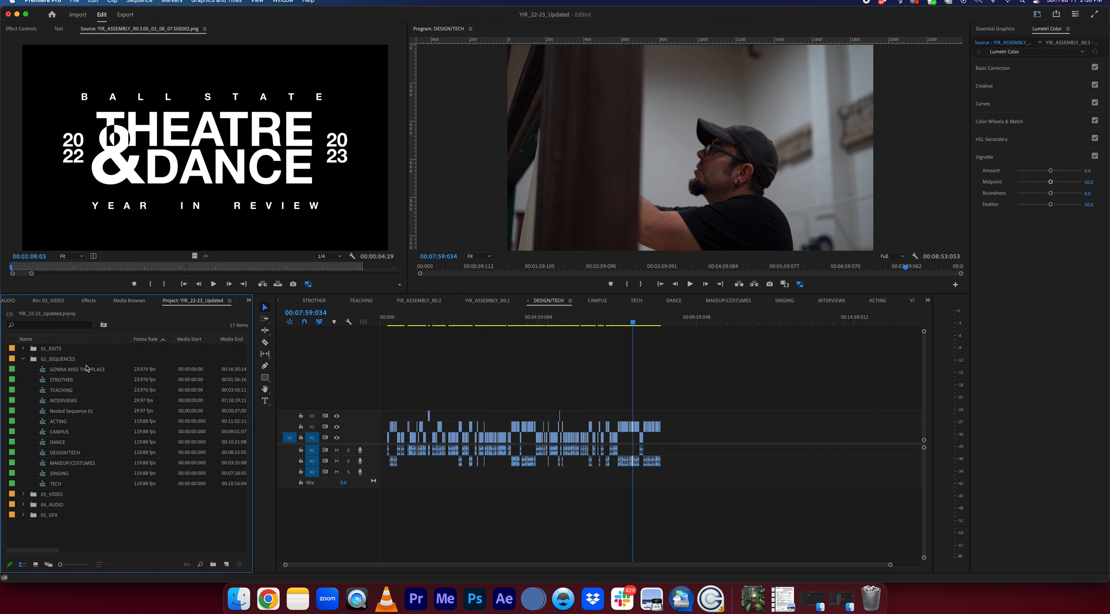
Collapse 02_SEQUENCES, expand 01_EDITS and open the YIR_ASSEMBLY_RADIO EDIT sequence to view its full music layout
click(24, 358)
click(24, 349)
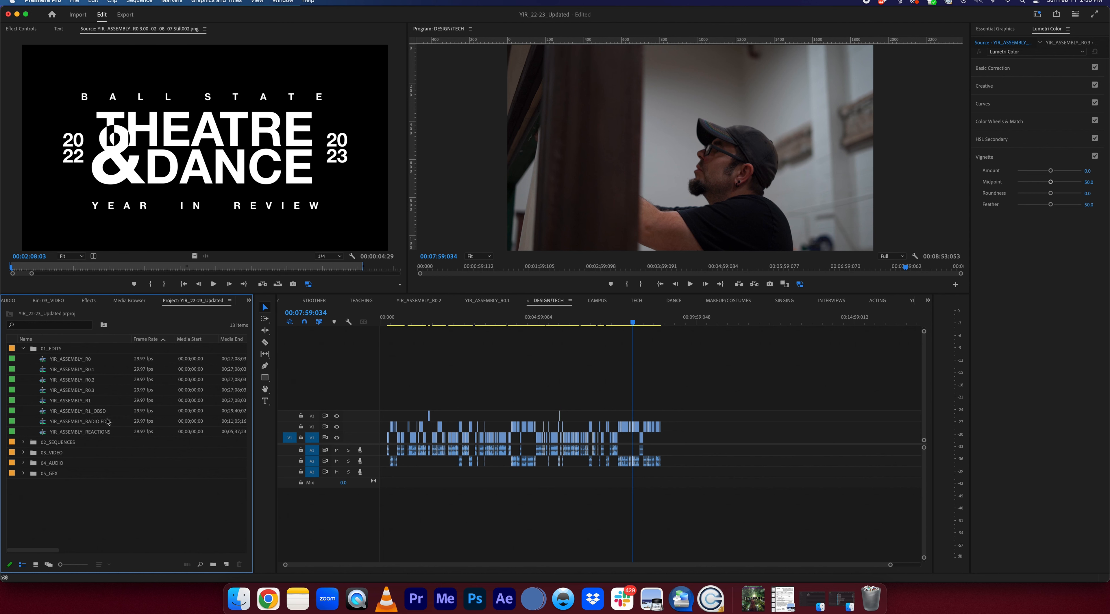
double_click(45, 423)
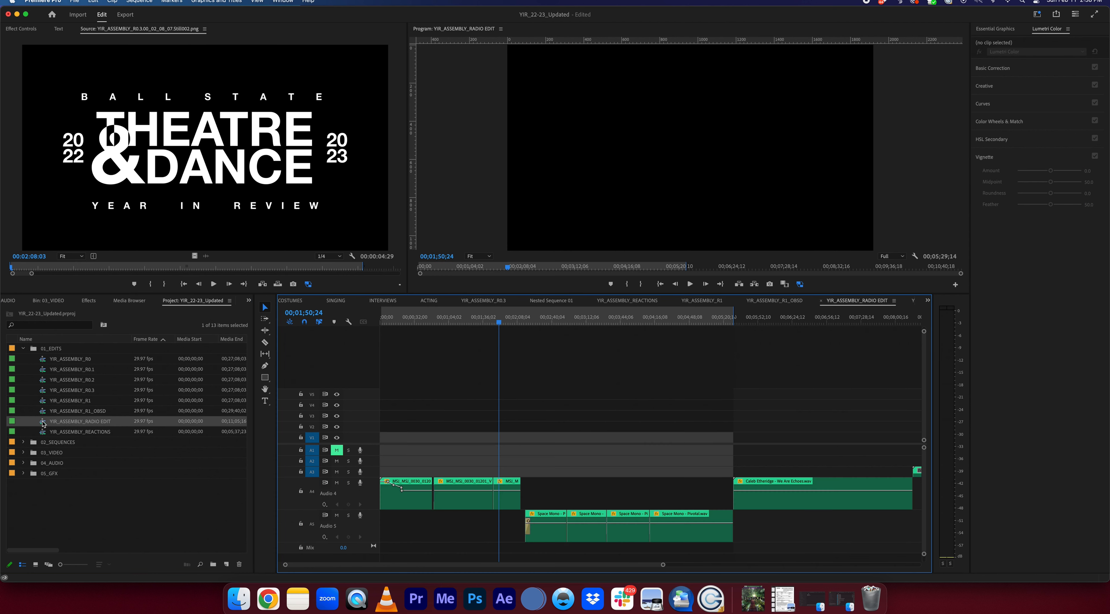
click(497, 321)
key(minus)
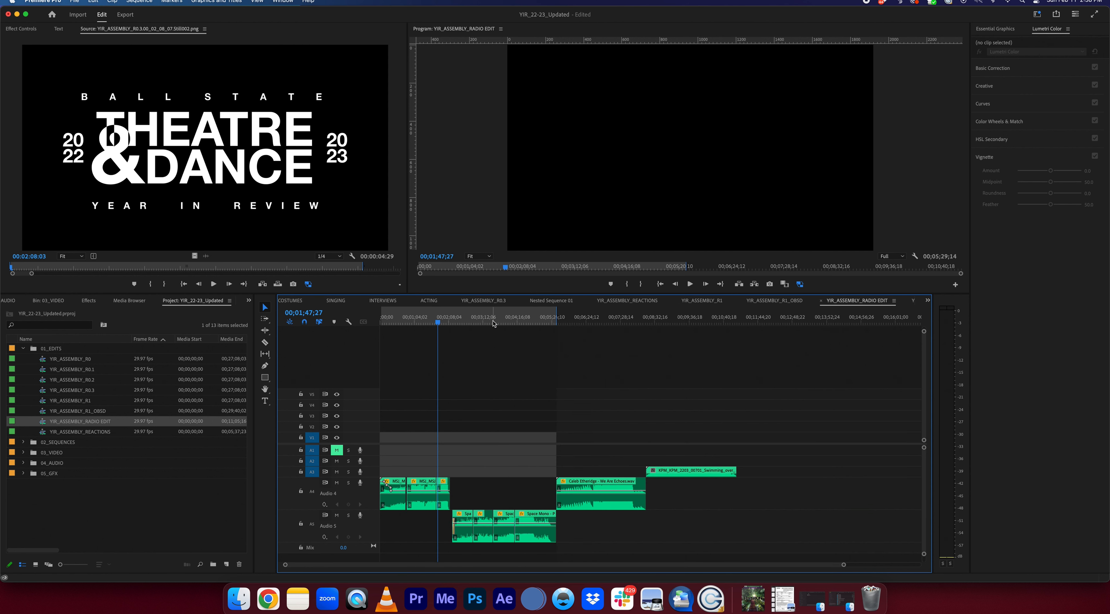
Play the radio edit's music tracks from the start to about 00;03;19 with the system volume raised
drag(417, 323, 373, 325)
key(equal)
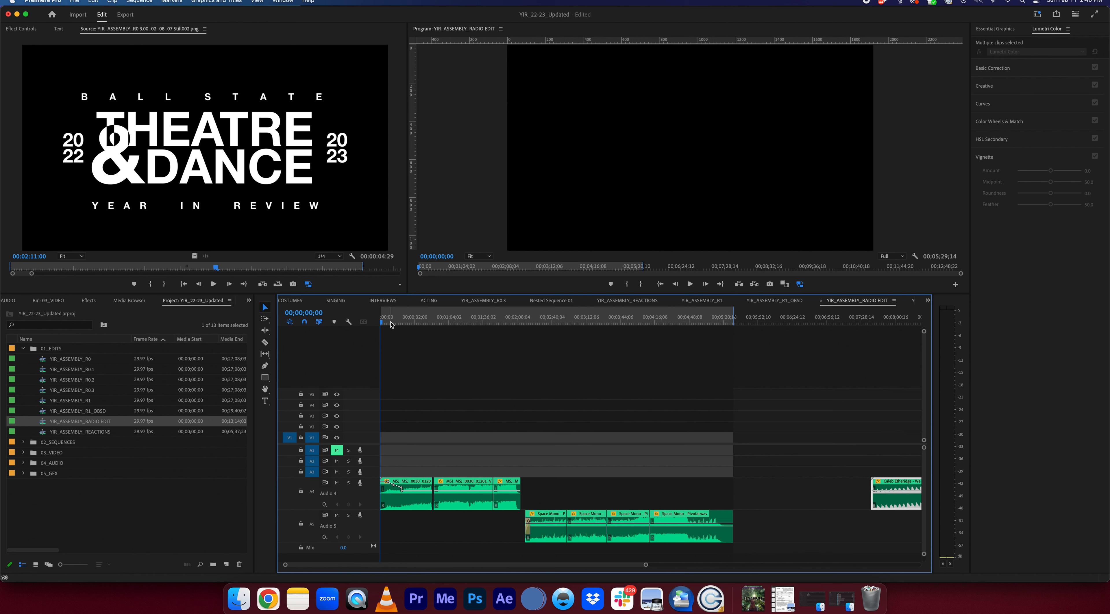
key(space)
key(XF86AudioRaiseVolume)
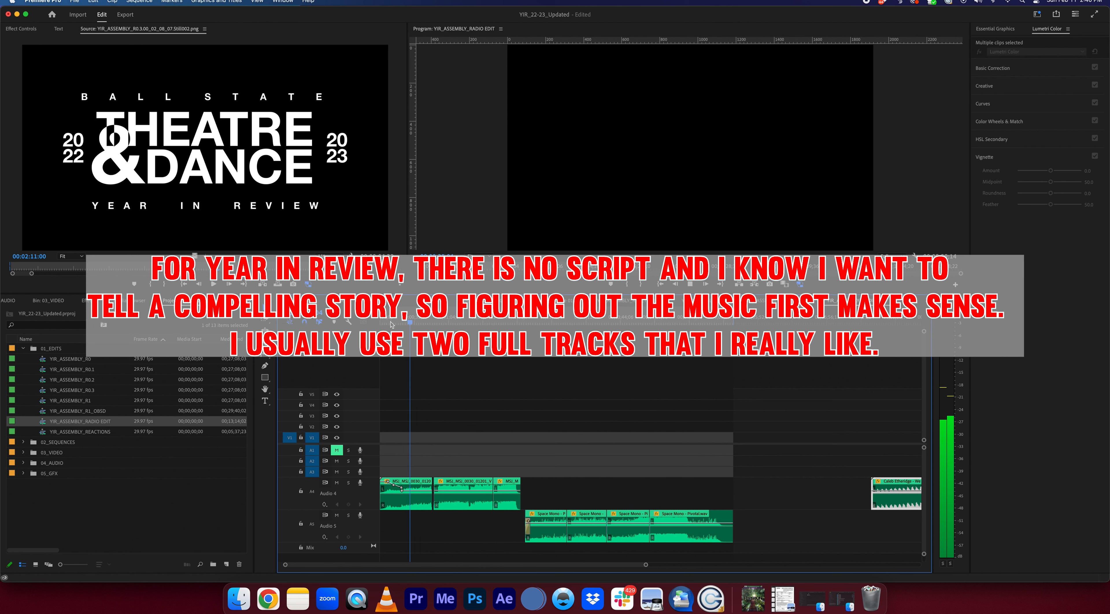
key(XF86AudioRaiseVolume)
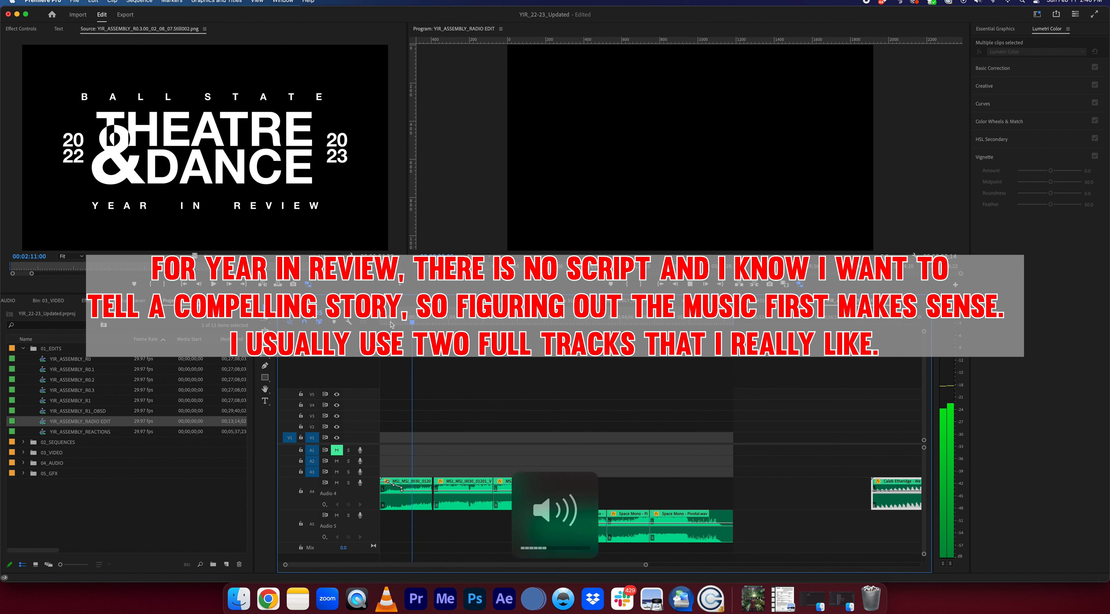
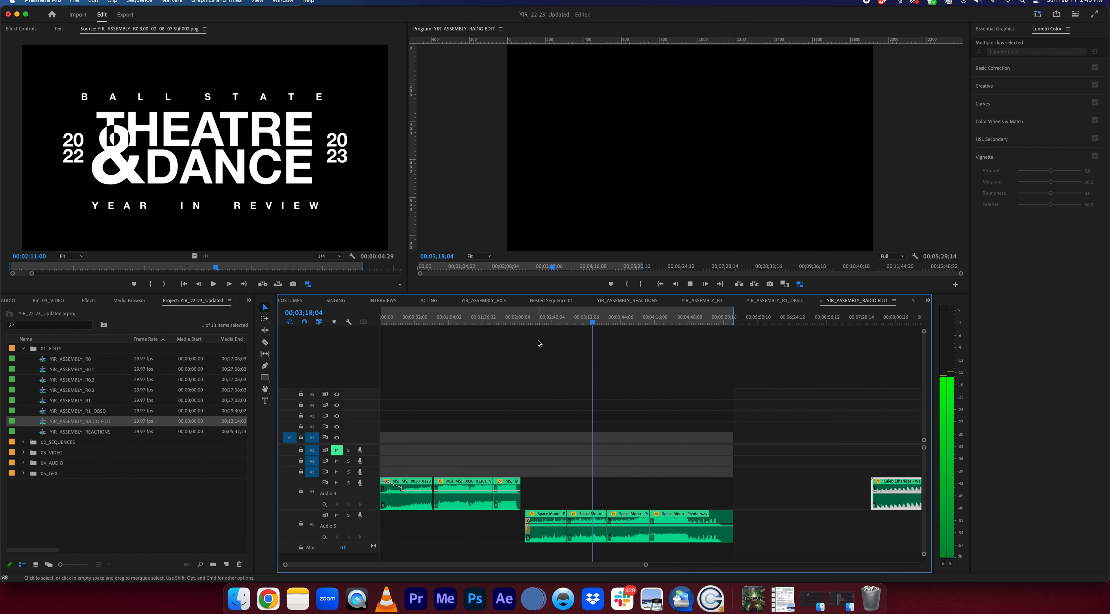
key(space)
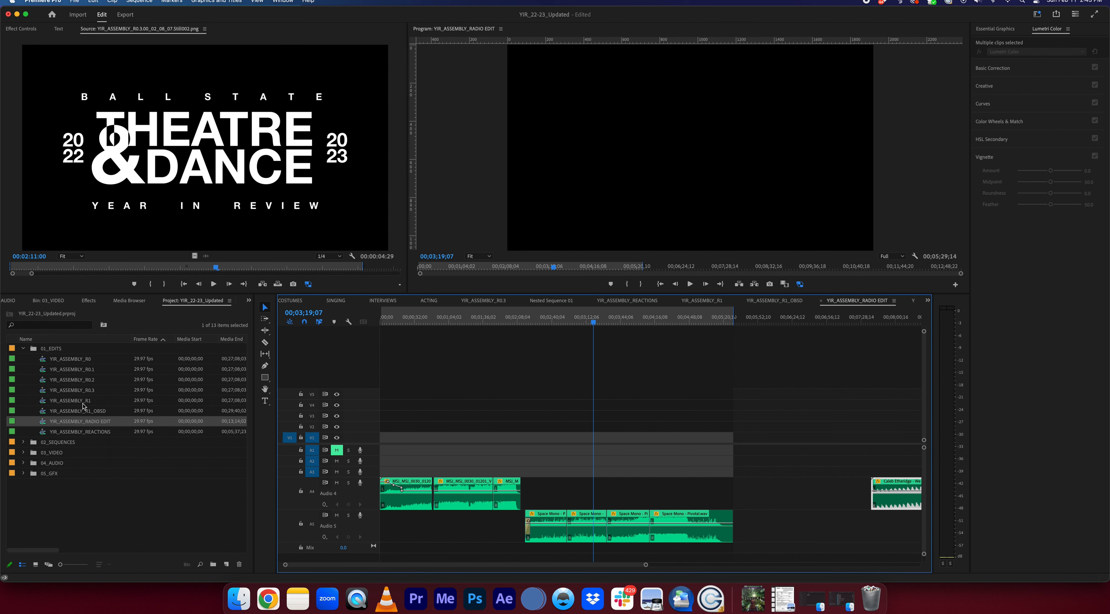
Open the YIR_ASSEMBLY_R0 sequence and compare its clip layout with the music tracks from the radio edit
click(67, 363)
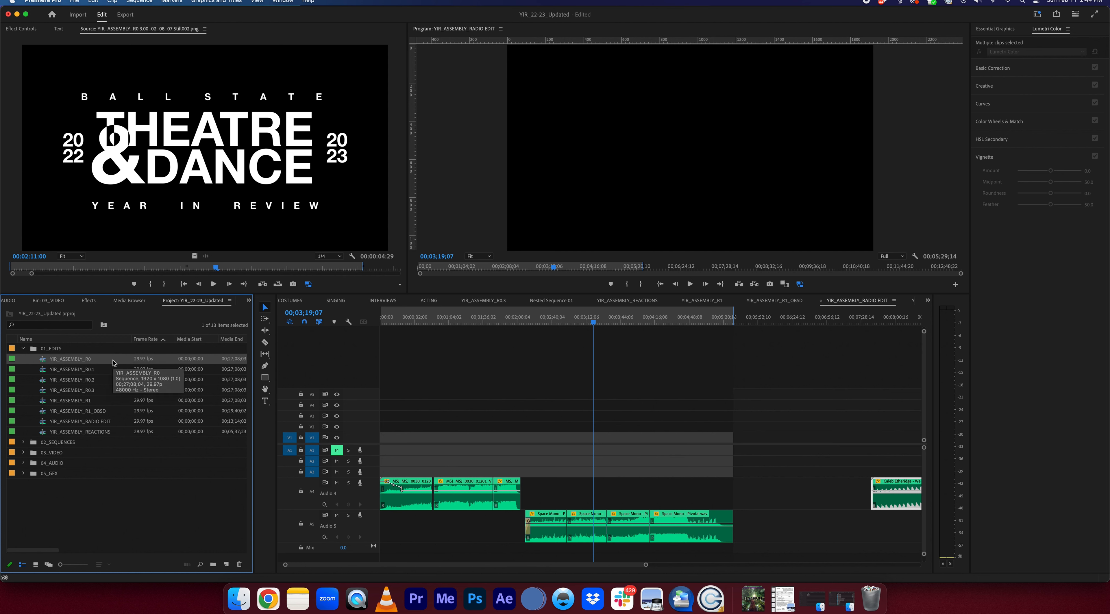
double_click(43, 363)
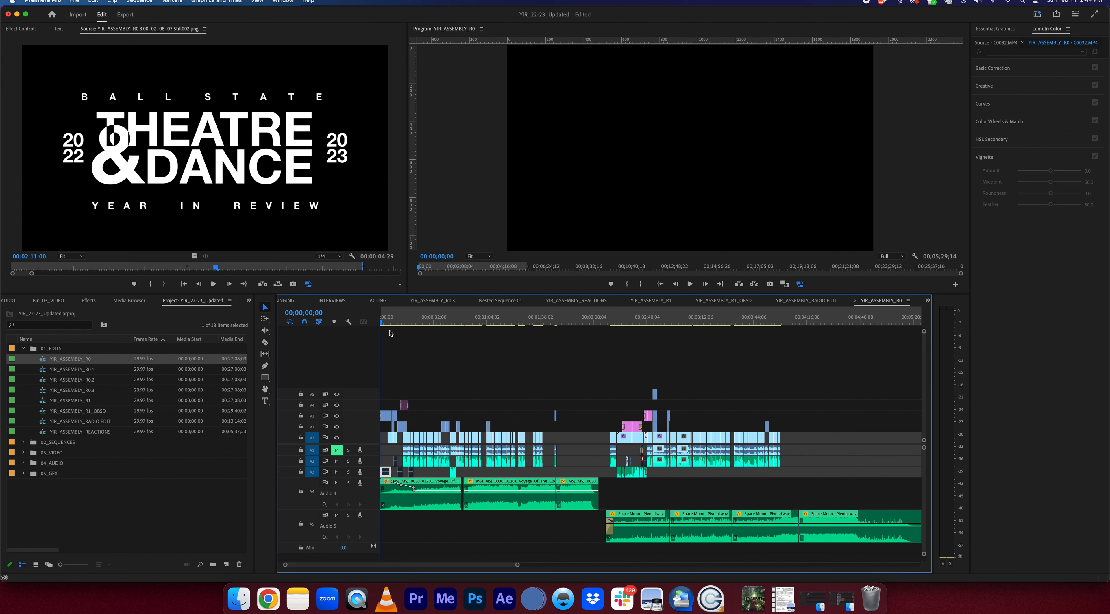
scroll(595, 451, right, 3)
scroll(590, 532, left, 3)
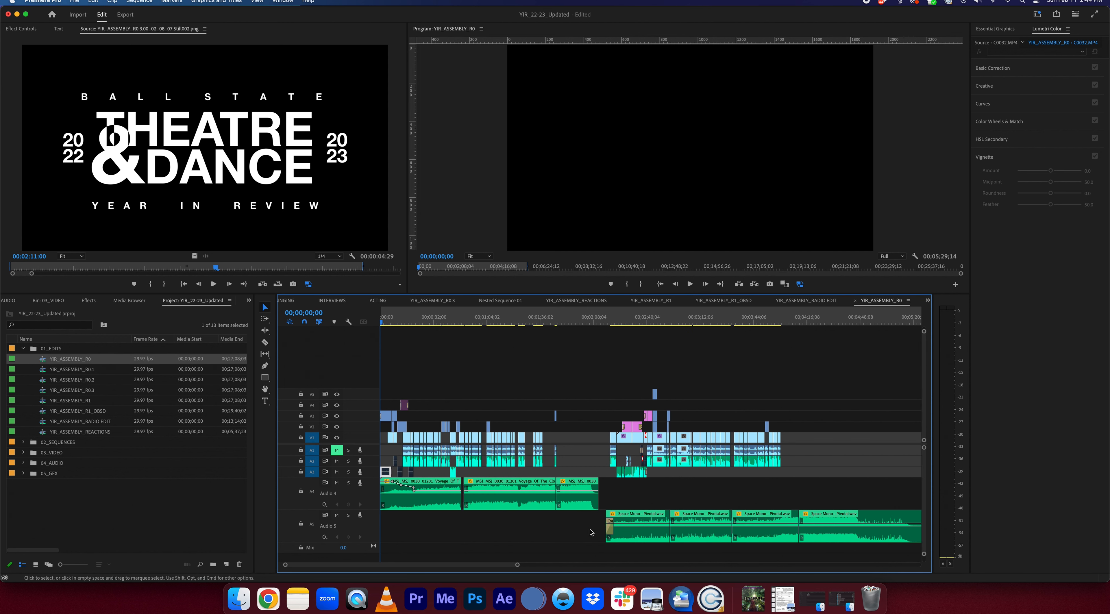
click(80, 421)
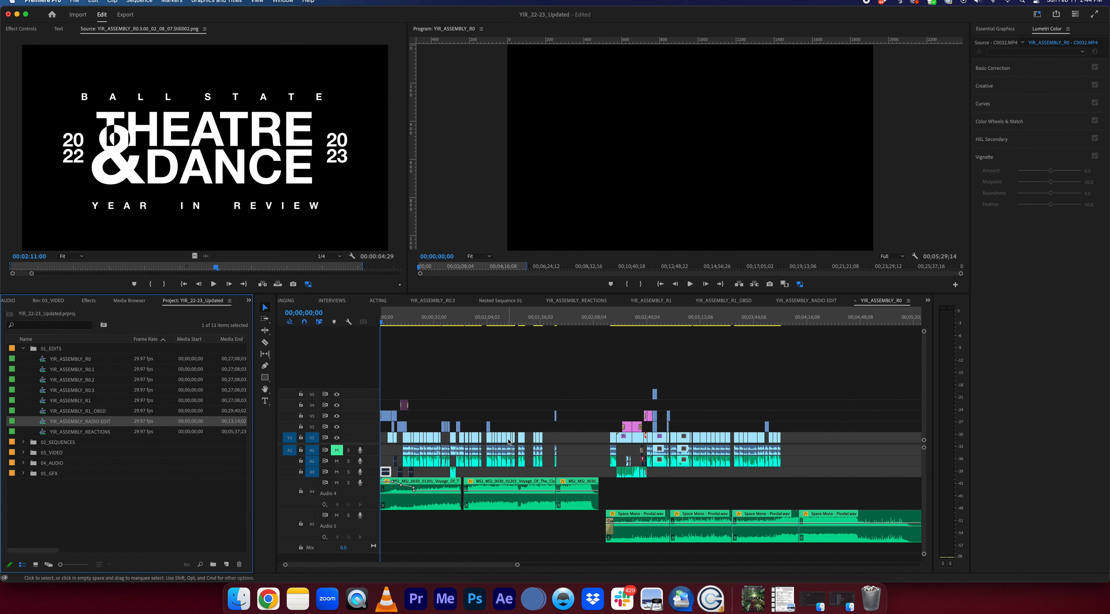
Scrub through YIR_ASSEMBLY_R0 from its opening campus shots to about 00;01;34 to examine the clips placed over the music
click(393, 321)
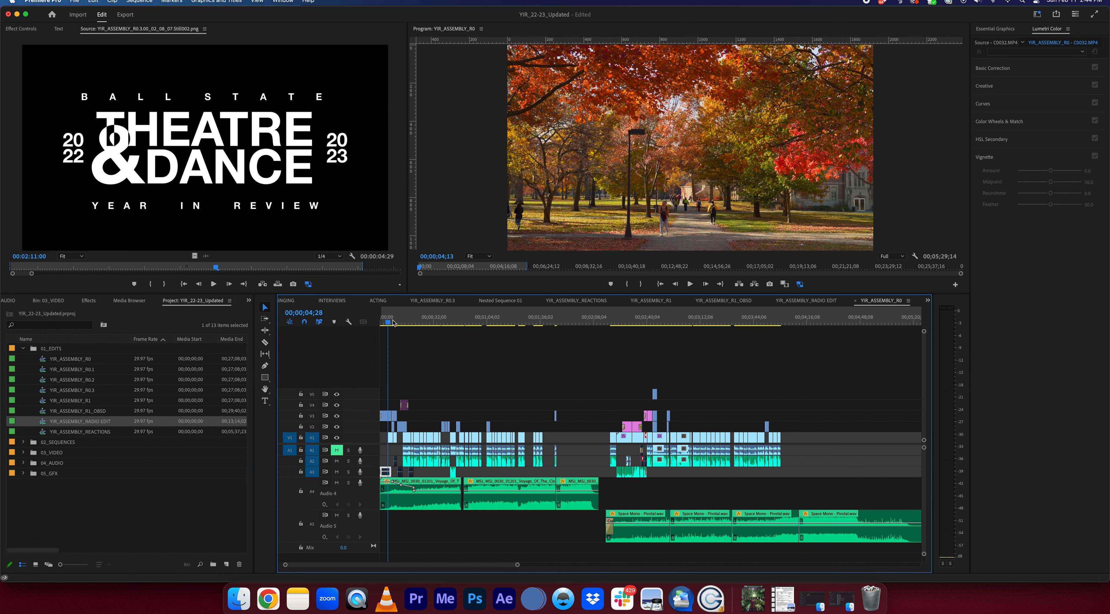
scroll(407, 329, right, 1)
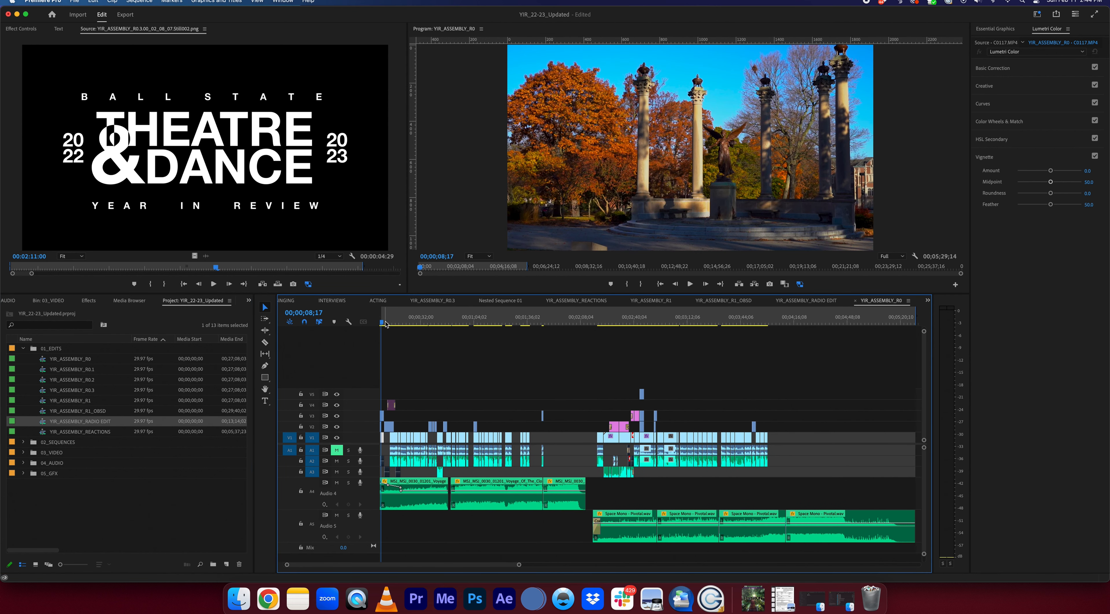
drag(385, 322, 487, 322)
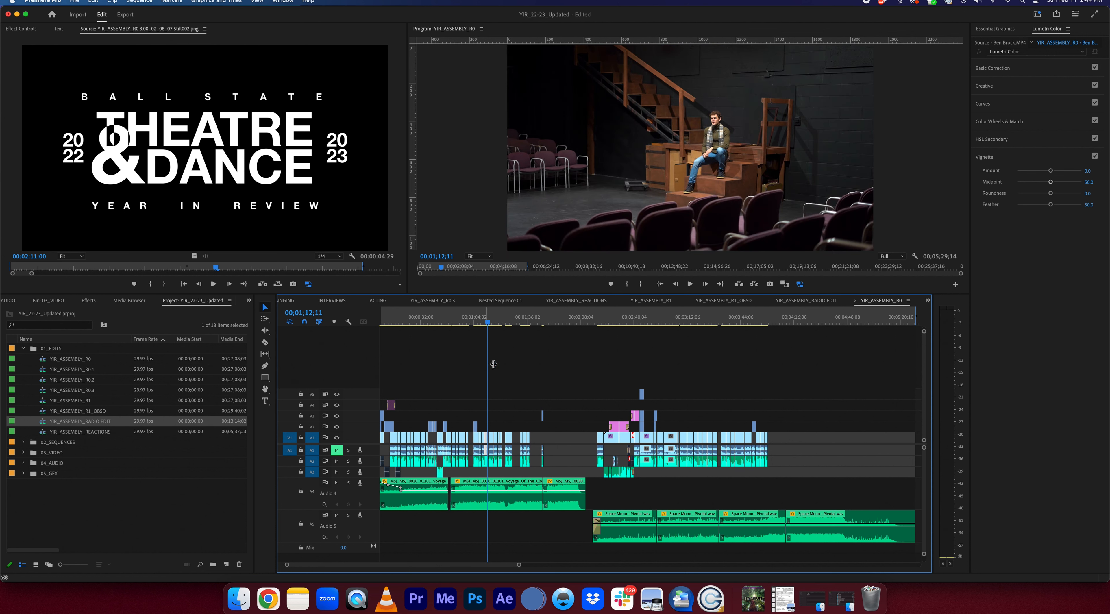
click(493, 323)
drag(498, 323, 510, 322)
click(525, 321)
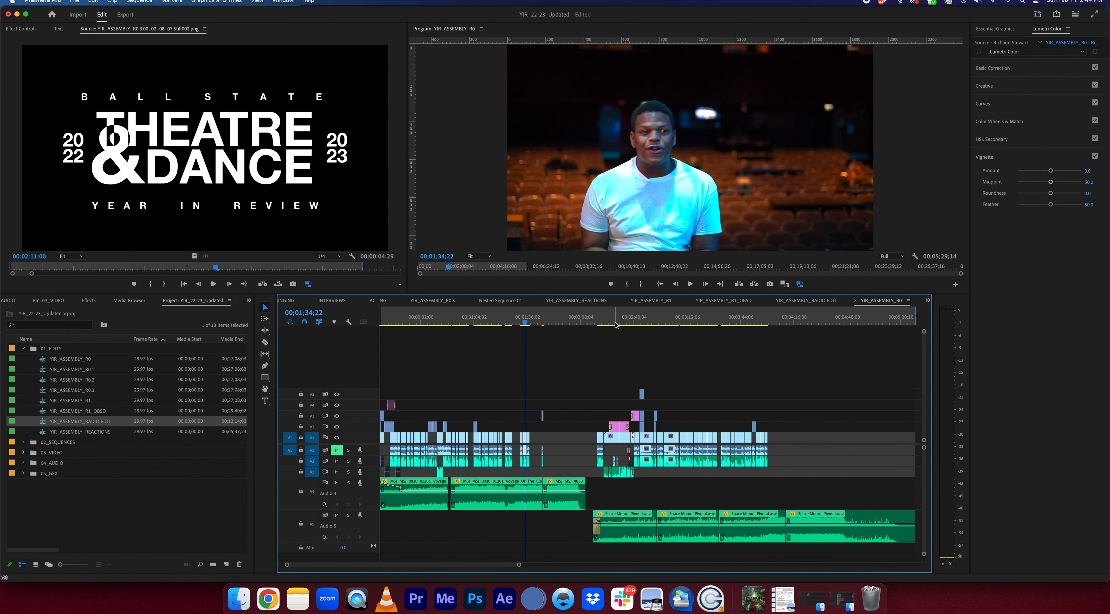
scroll(599, 333, right, 2)
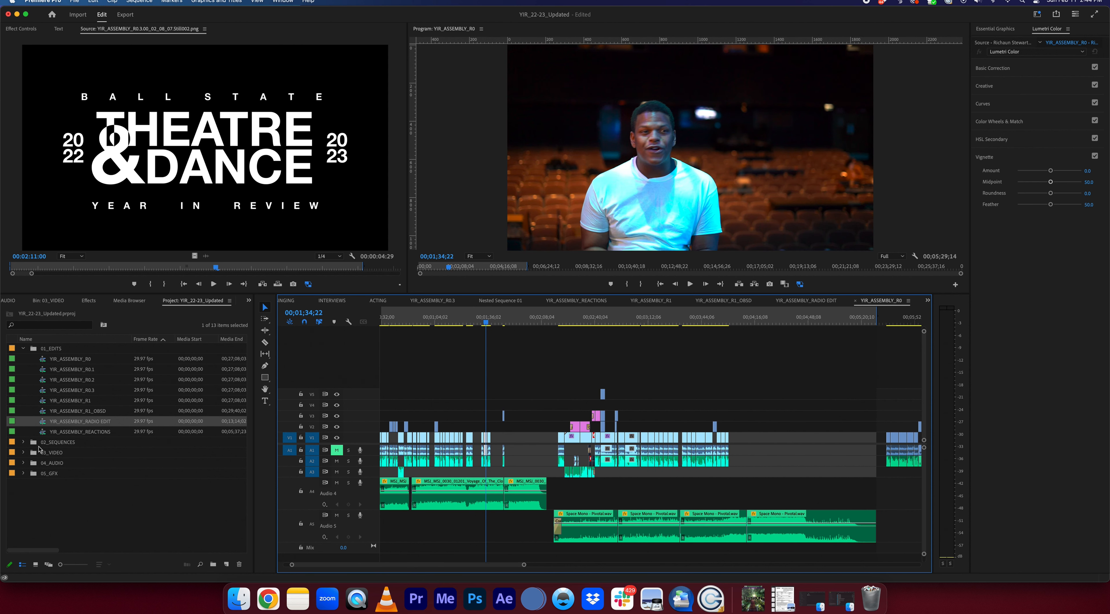
Open the INTERVIEWS sequence from 02_SEQUENCES and examine how its separate interview clip groups are laid out
click(23, 442)
scroll(61, 435, down, 5)
double_click(43, 431)
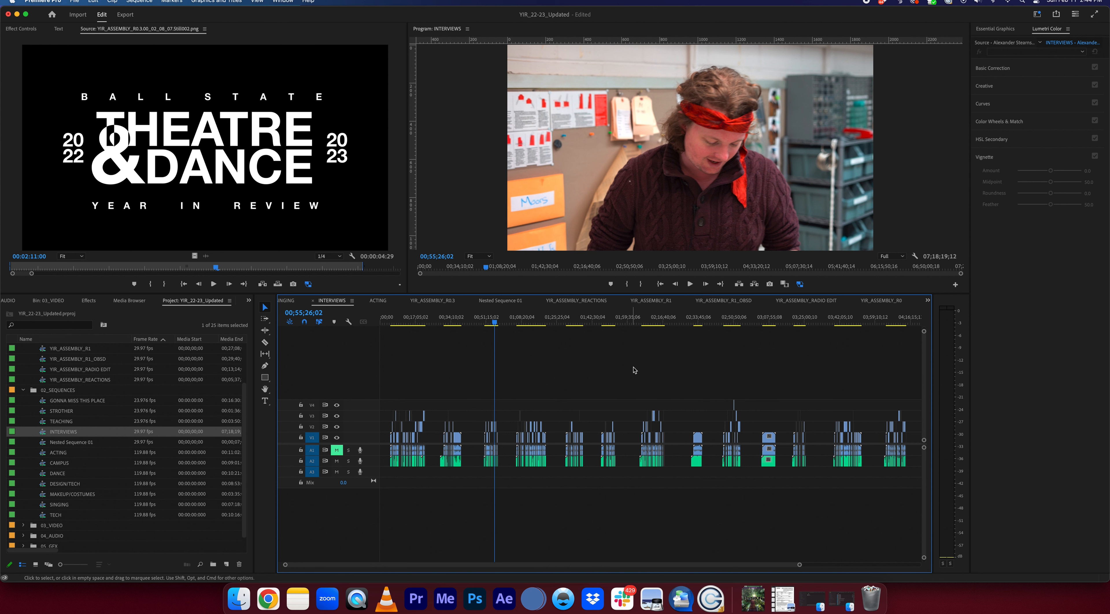
key(minus)
click(391, 322)
key(equal)
key(equal)
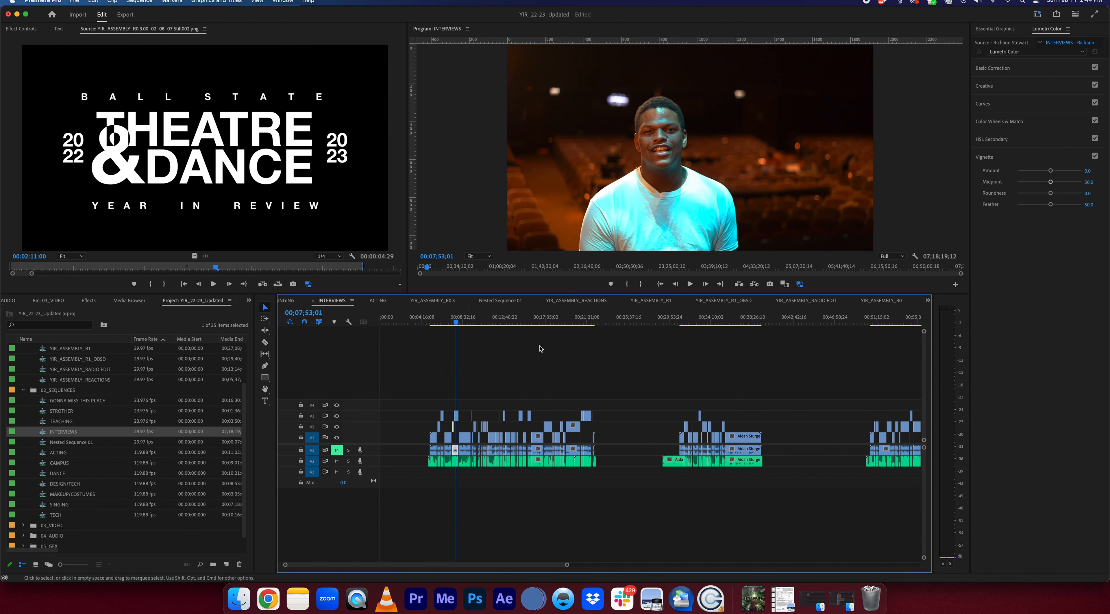
click(725, 322)
scroll(740, 339, right, 5)
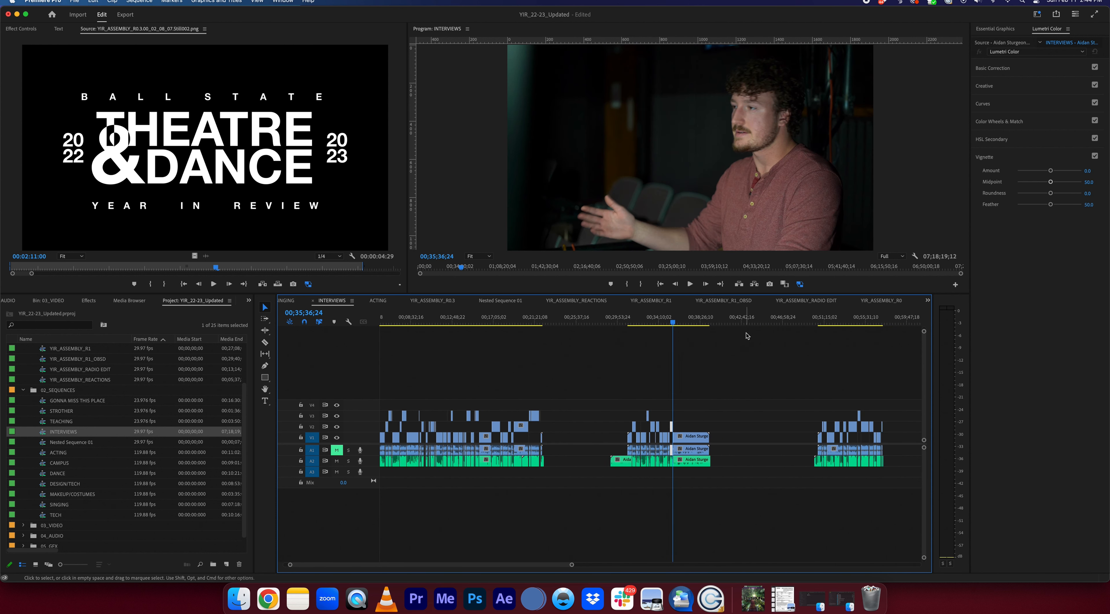
Sample the interview groups in the INTERVIEWS sequence from about 00;54;47 to 02;51;08 to examine how each person's footage is kept separate
click(785, 323)
click(792, 323)
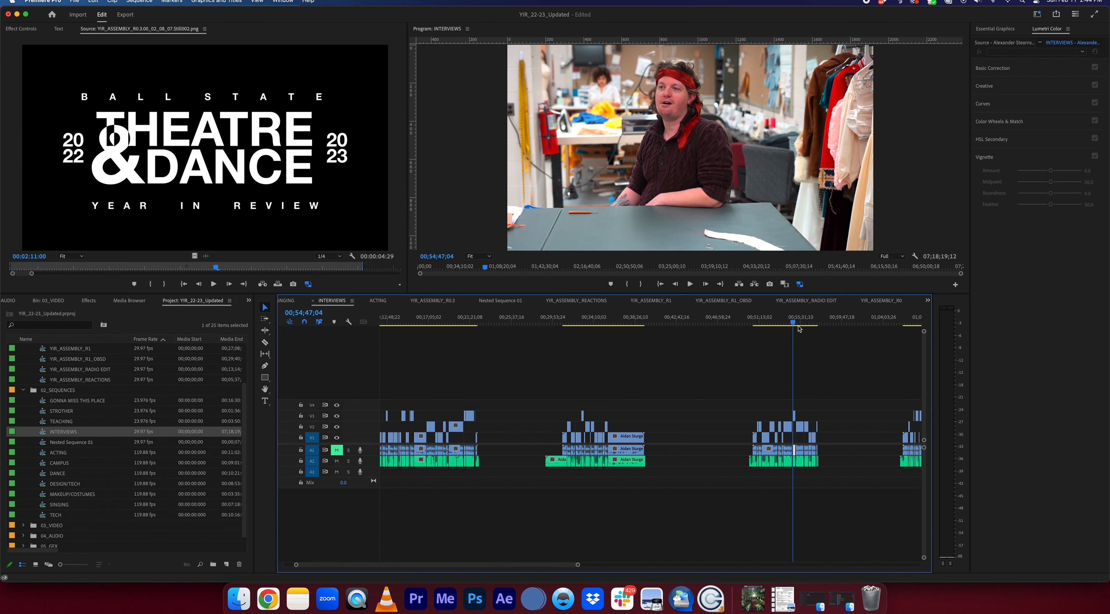
scroll(767, 324, right, 5)
click(740, 323)
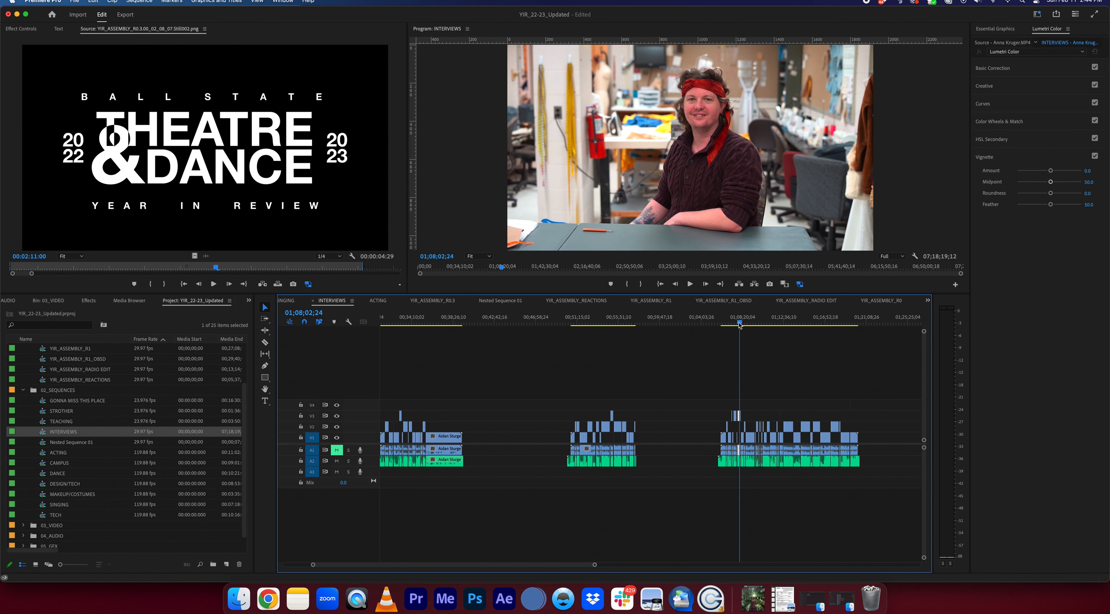
key(minus)
click(834, 323)
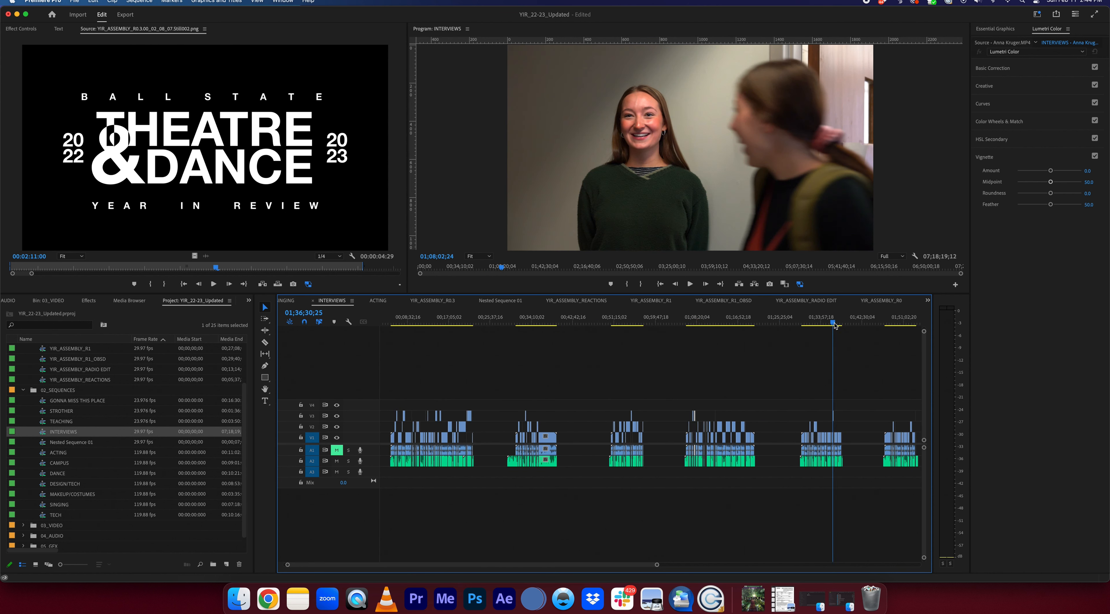
scroll(646, 388, right, 10)
click(592, 324)
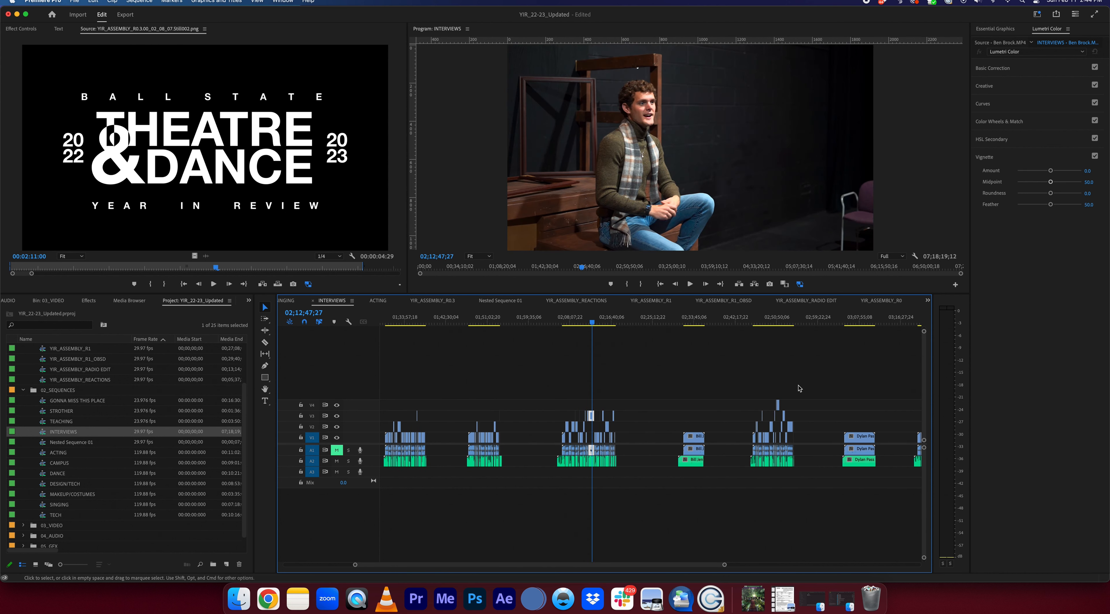
click(698, 324)
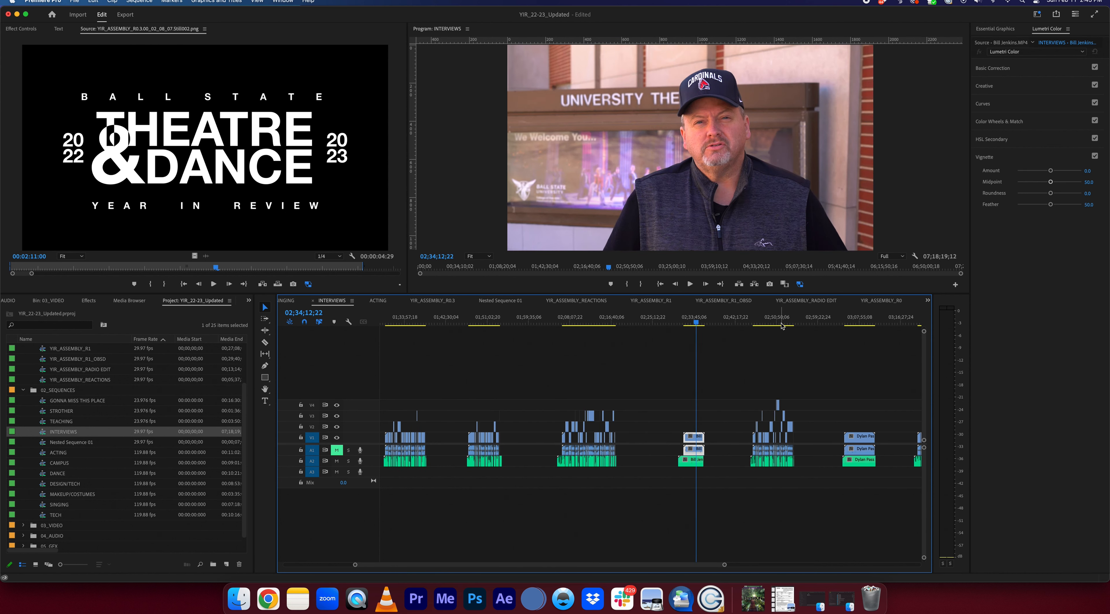
click(782, 325)
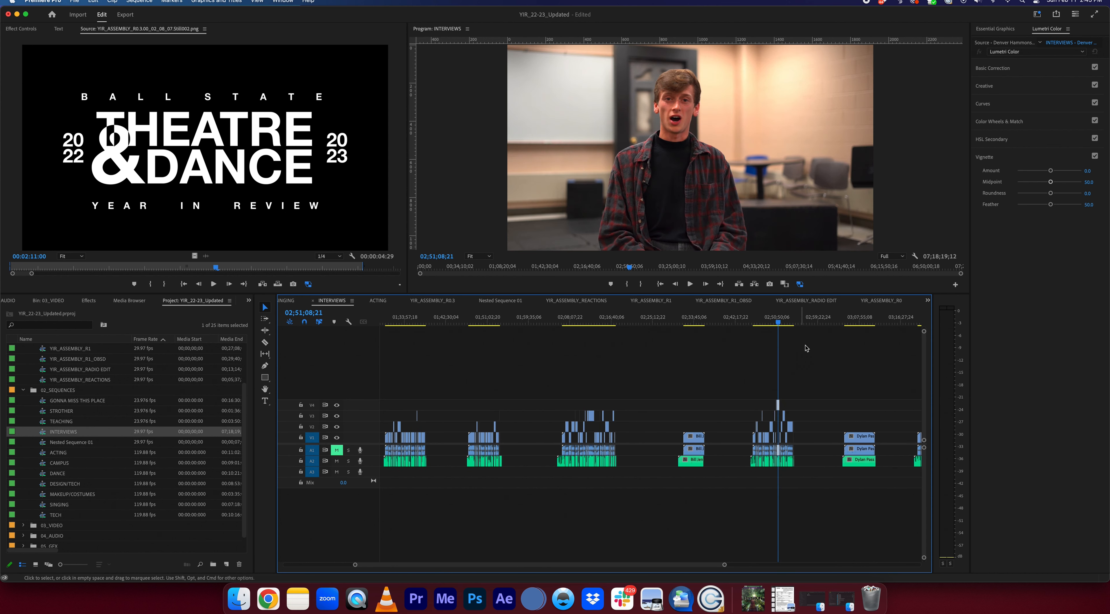
Review the following interview groups in the INTERVIEWS sequence up to about 04;11;17, examining the gaps between them
scroll(795, 352, right, 4)
click(536, 324)
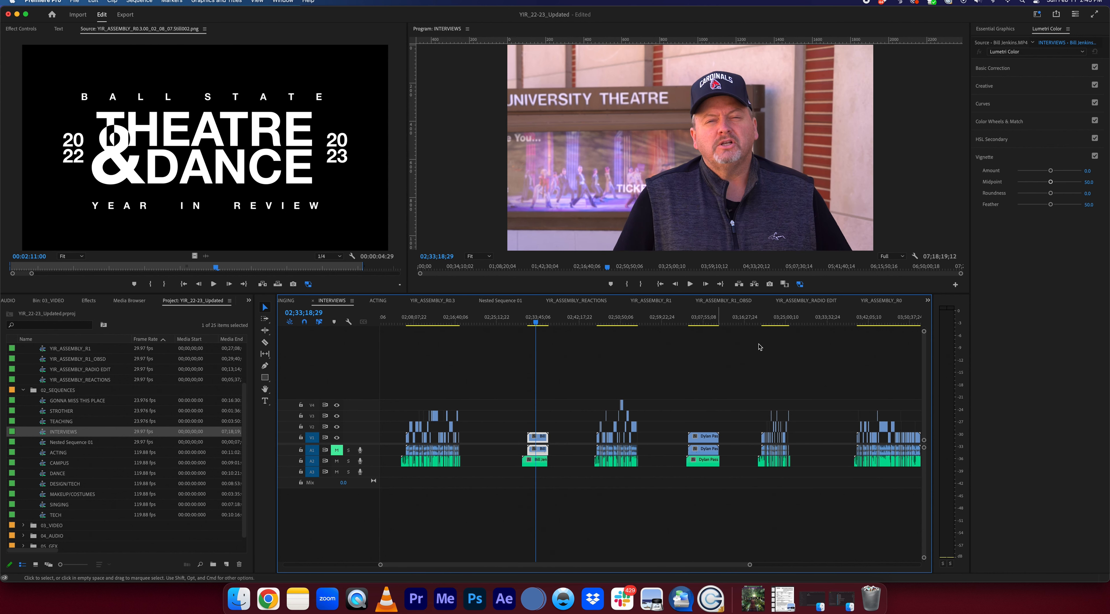
click(703, 325)
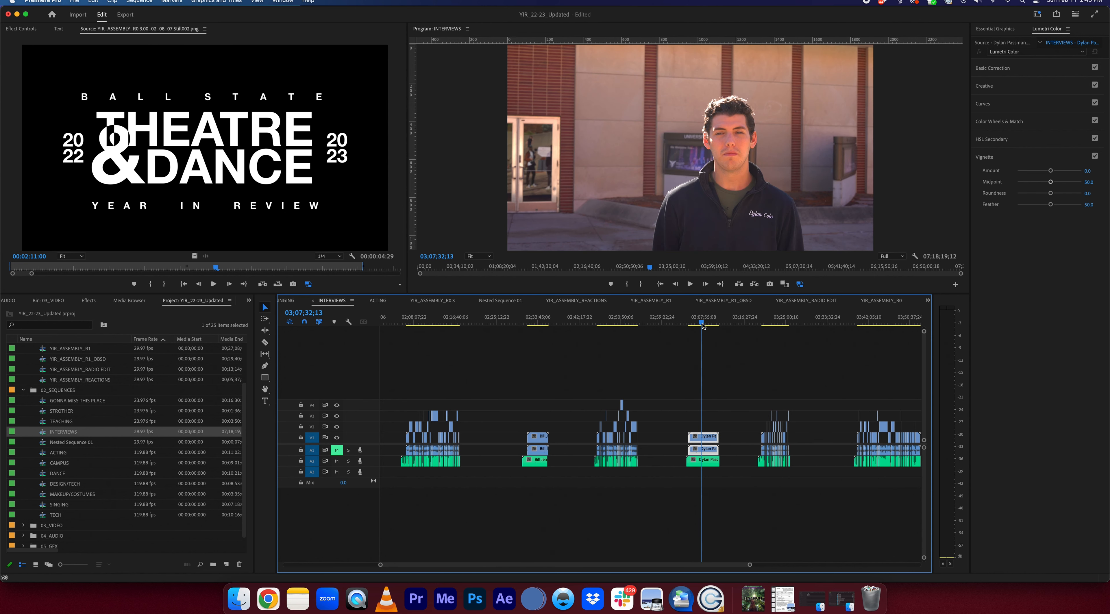
click(775, 323)
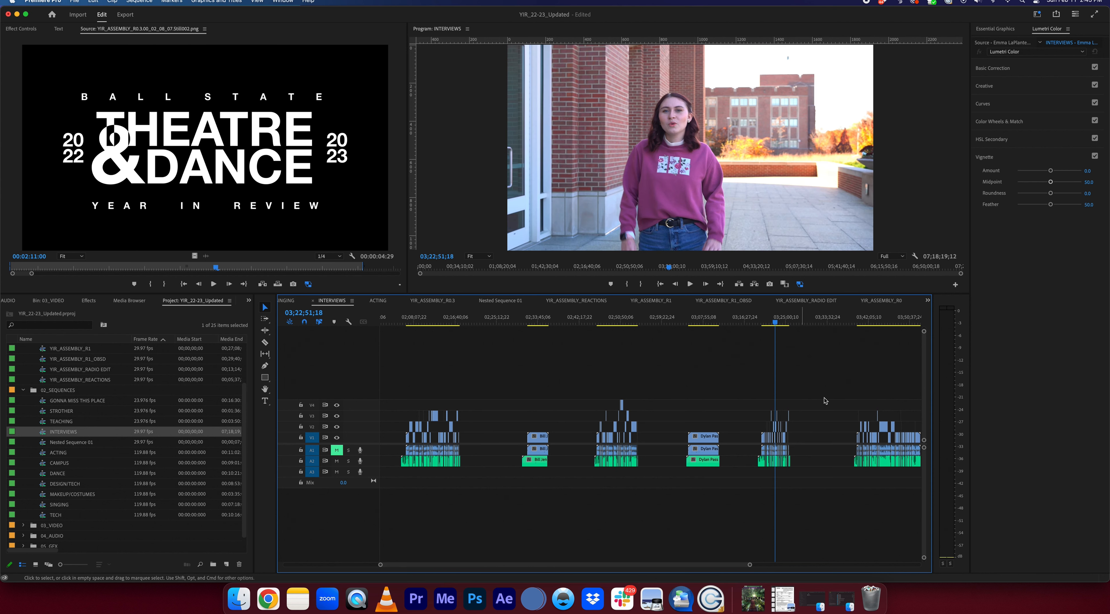
key(minus)
click(832, 322)
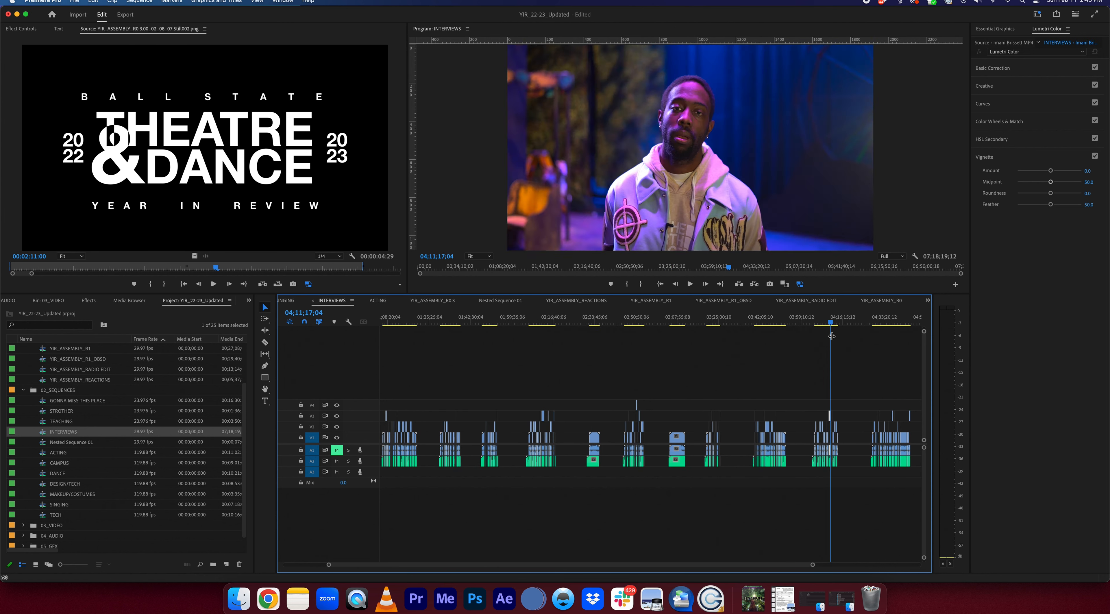
scroll(809, 425, down, 3)
scroll(577, 347, down, 3)
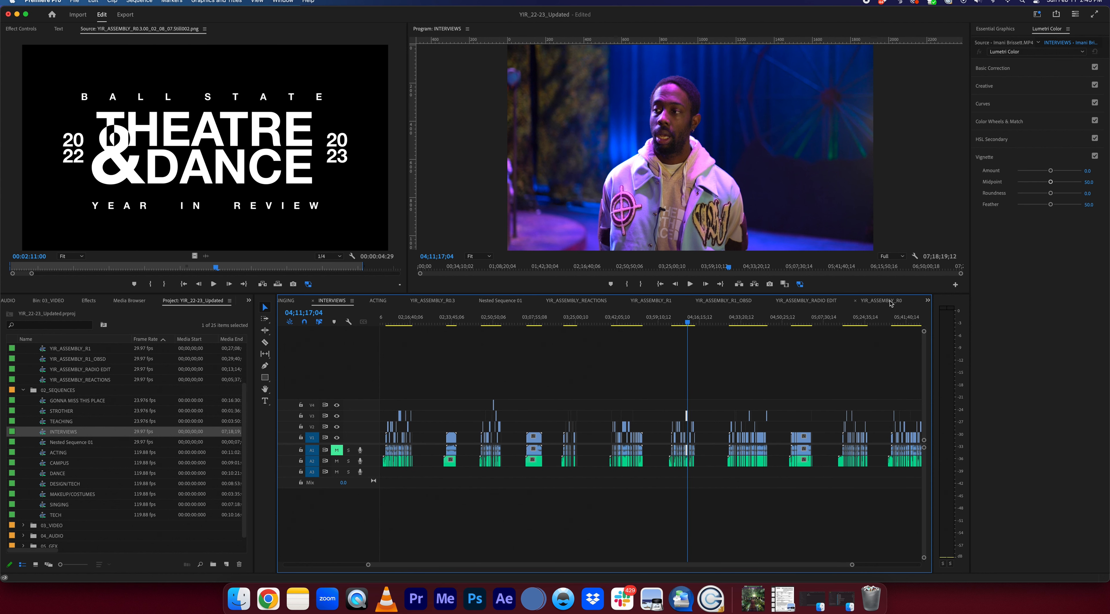
Return to the YIR_ASSEMBLY_R0 sequence and scrub its second music section to about 00;03;53 to examine the placed interview clips
click(881, 300)
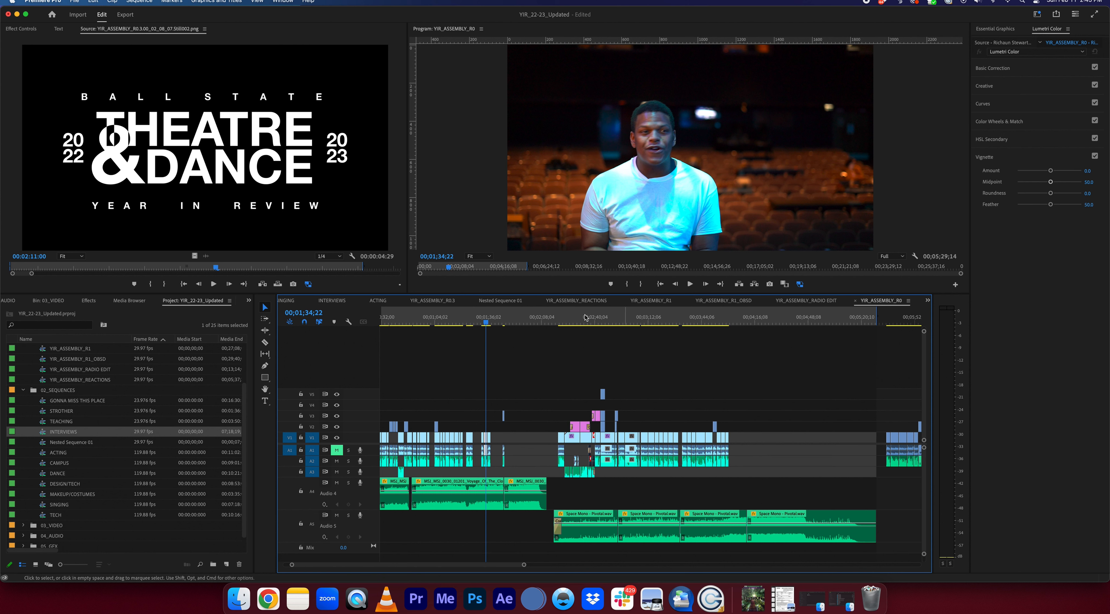
drag(614, 326, 716, 323)
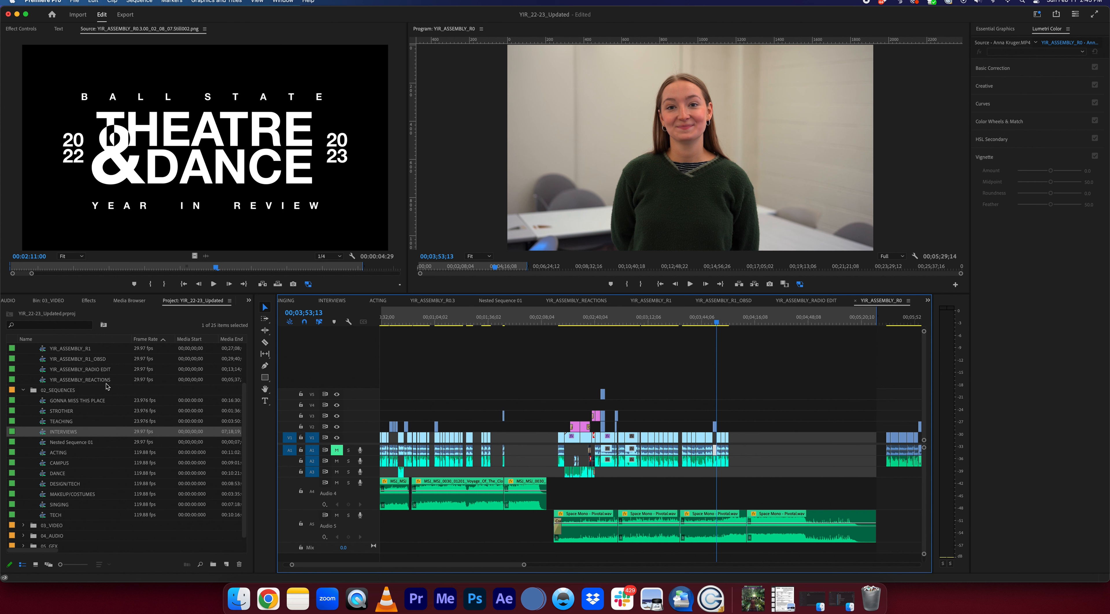
Open the YIR_ASSEMBLY_R0.1 sequence from 01_EDITS and examine its clip layout, sampling frames between about 00;02;47 and 00;03;03
scroll(108, 386, up, 3)
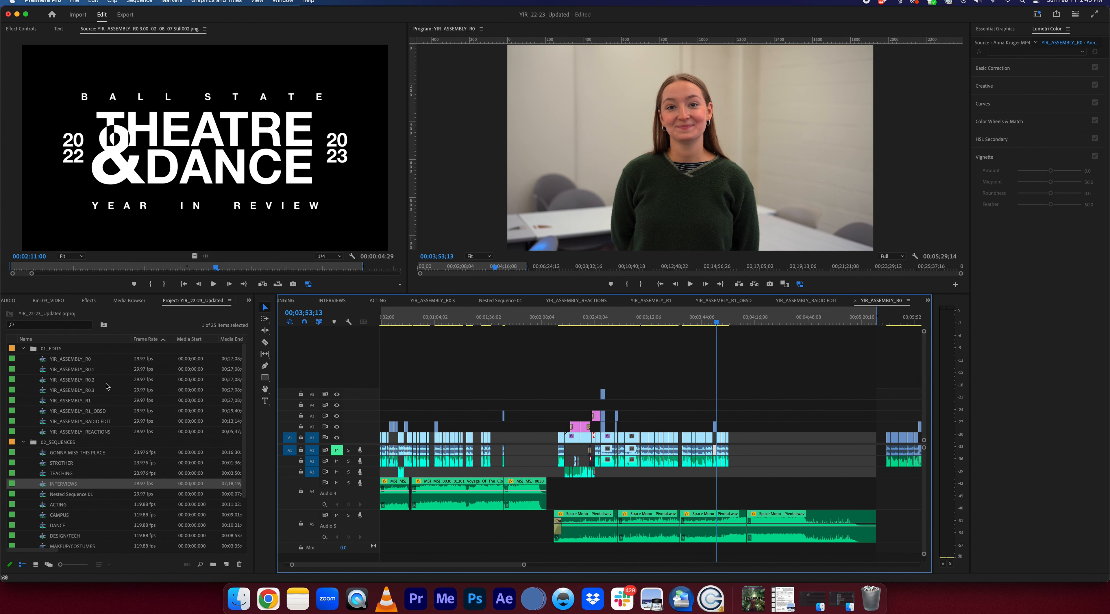
double_click(43, 371)
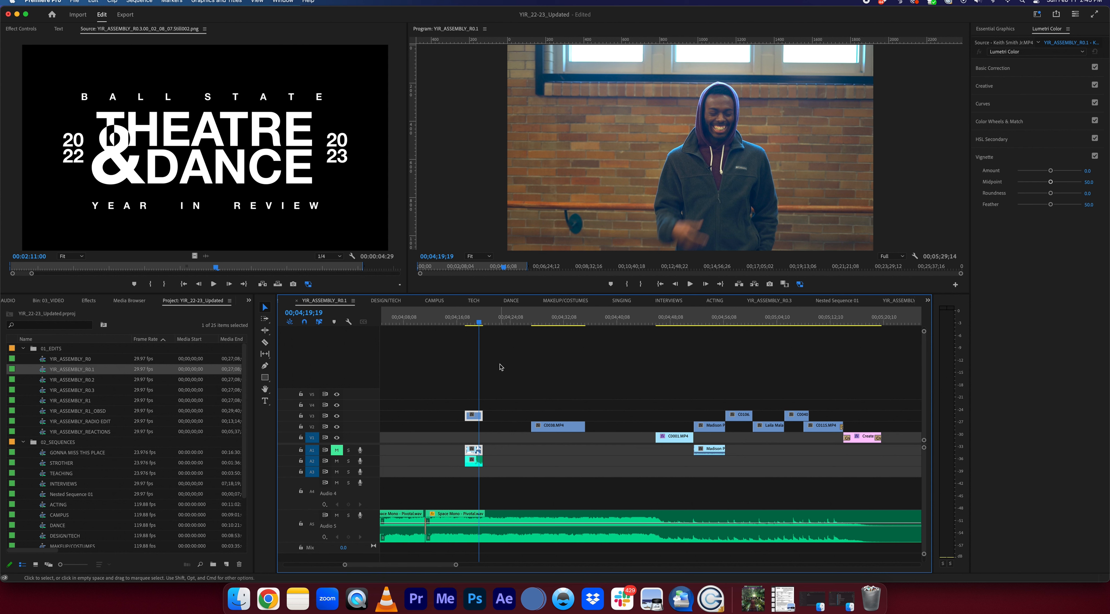
key(minus)
key(minus)
scroll(506, 374, left, 2)
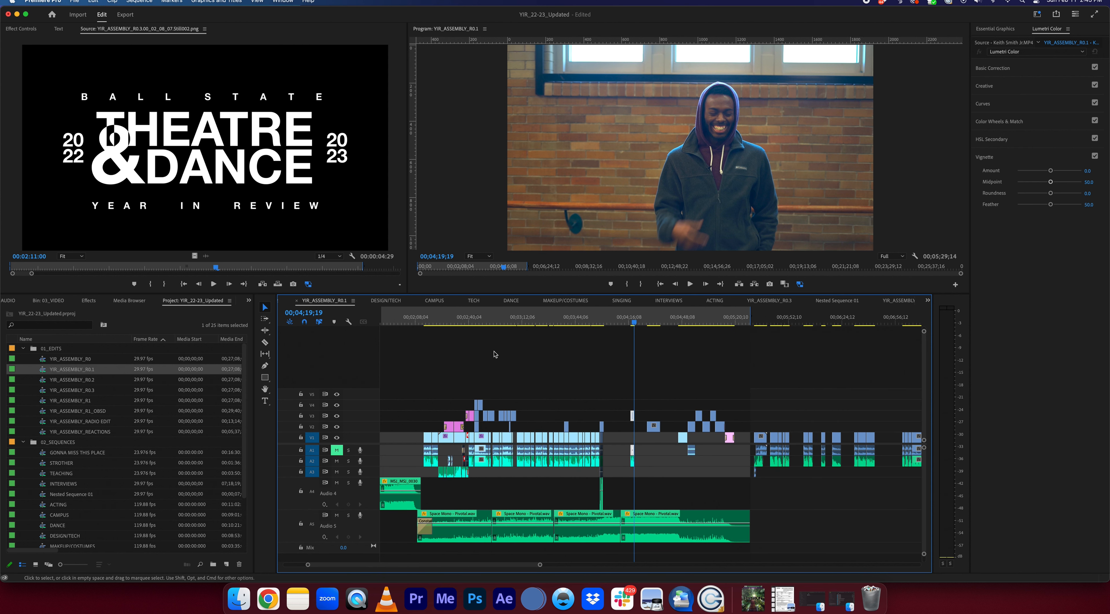
click(481, 320)
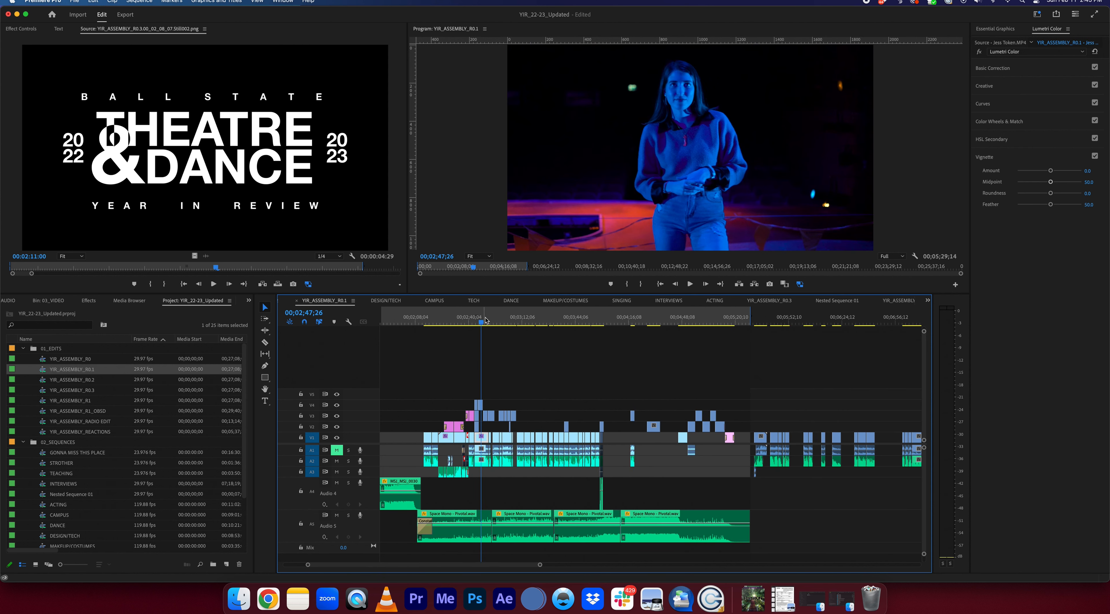
click(485, 320)
click(508, 320)
scroll(554, 354, left, 6)
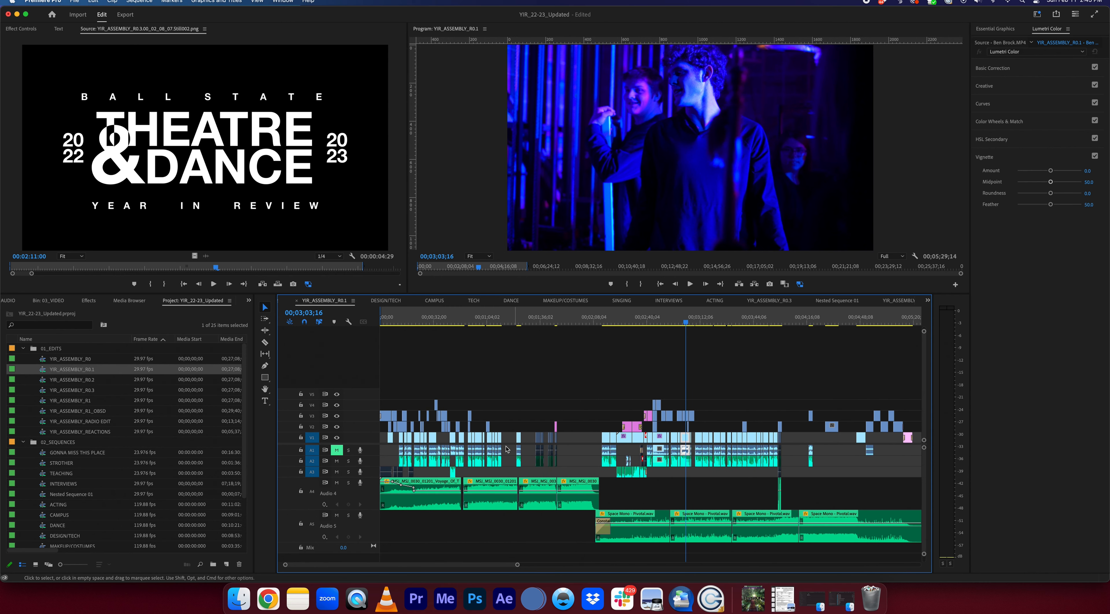
Scrub the start of YIR_ASSEMBLY_R0.1's second music section up to about 00;02;47 to examine the year titles over the interviews
click(616, 320)
key(equal)
key(equal)
drag(652, 321, 738, 337)
scroll(727, 342, right, 1)
scroll(728, 344, right, 4)
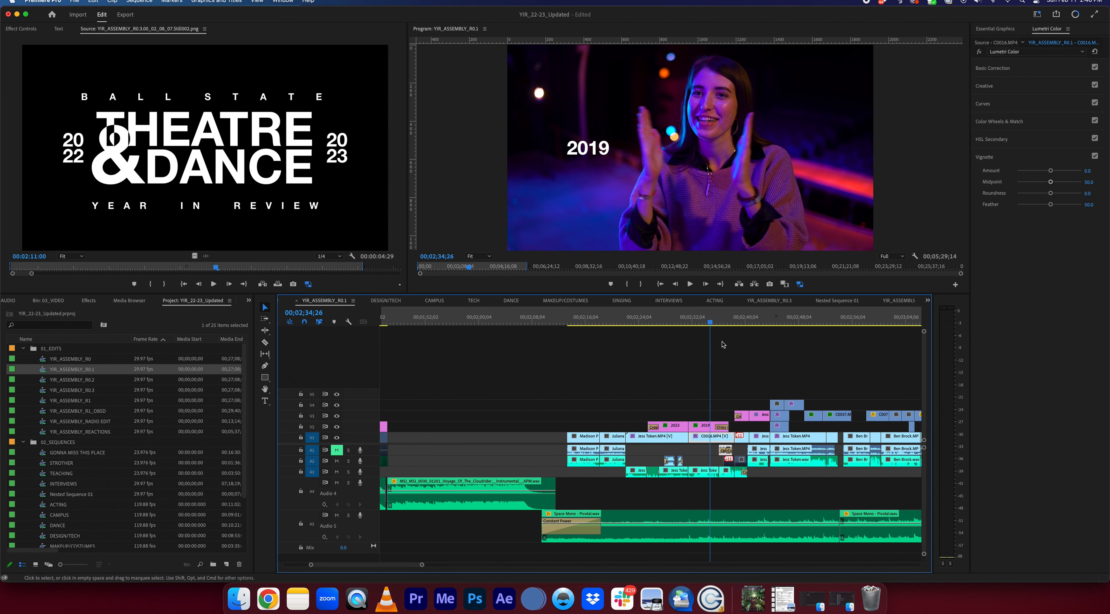
drag(639, 324, 730, 331)
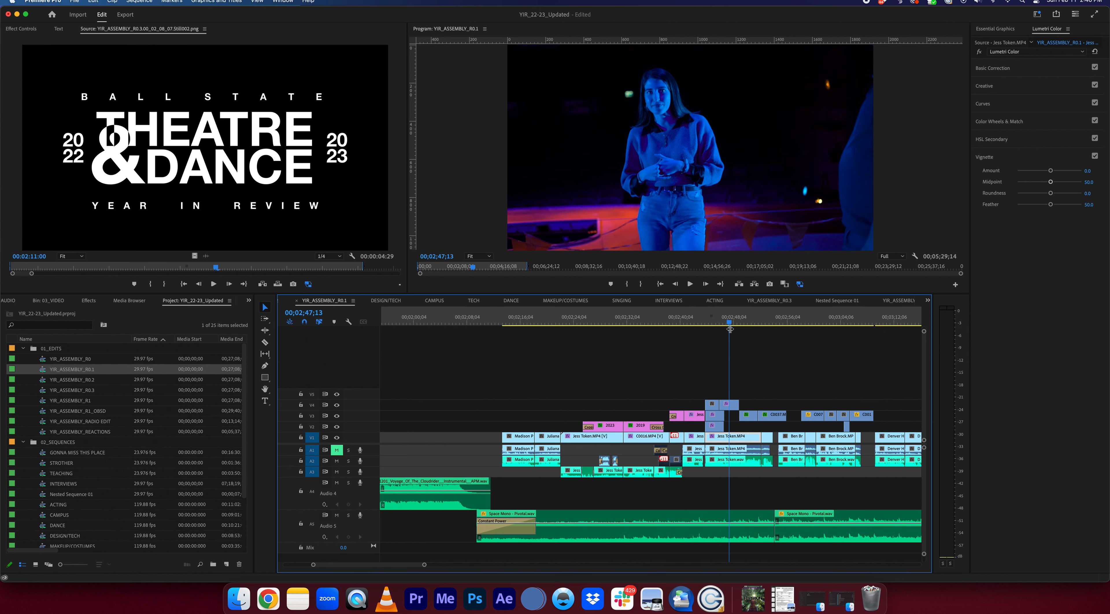
Scrub YIR_ASSEMBLY_R0.1 from about 00;02;47 to 00;03;00 to examine the B-roll laid over the interview clips
key(minus)
key(minus)
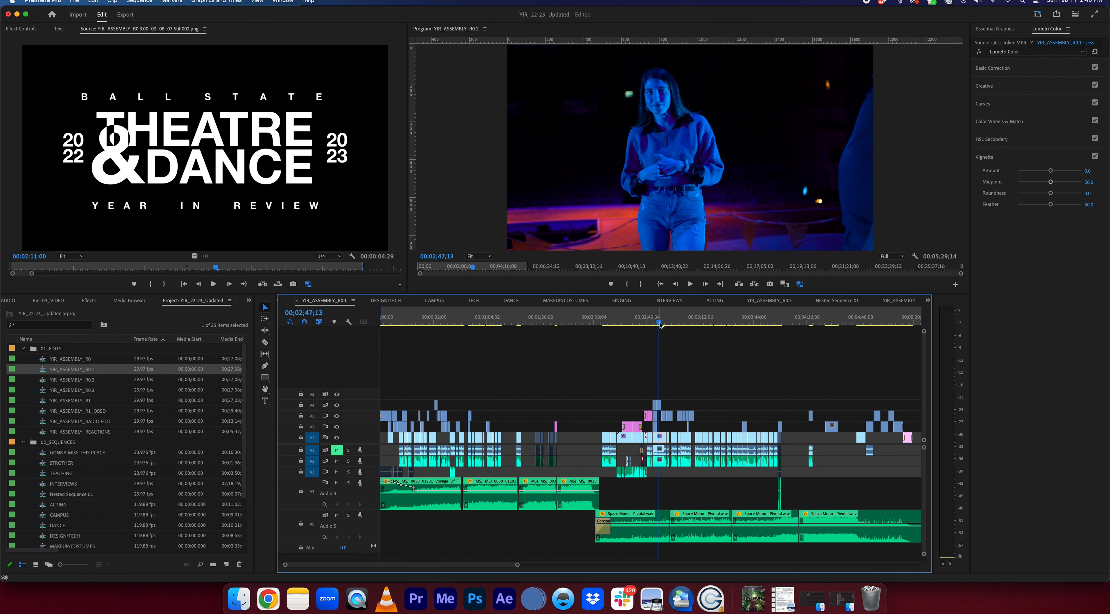
click(661, 324)
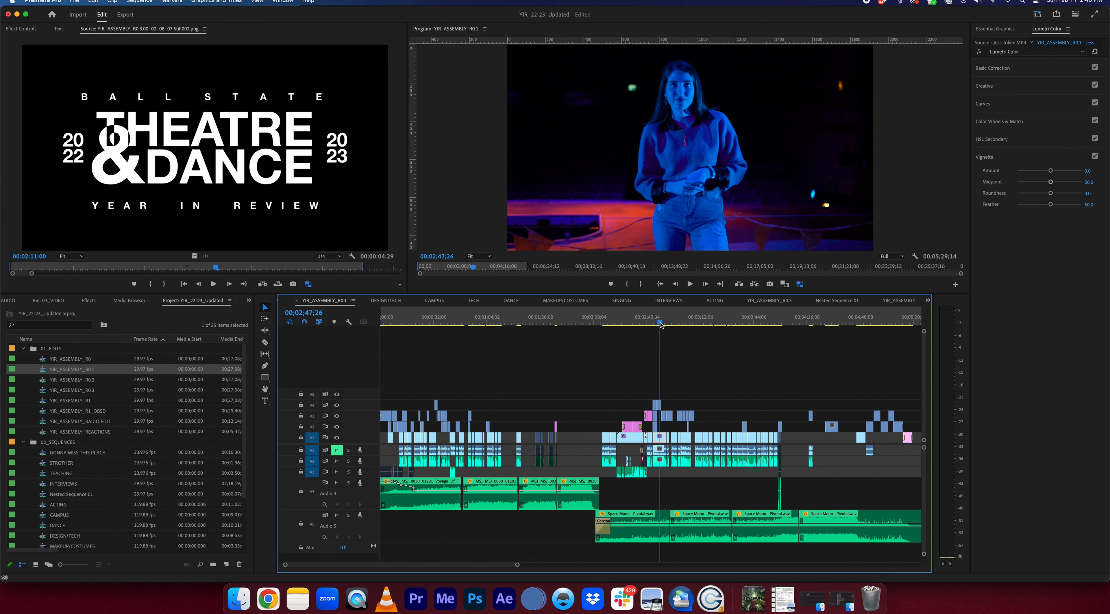
drag(660, 324, 684, 322)
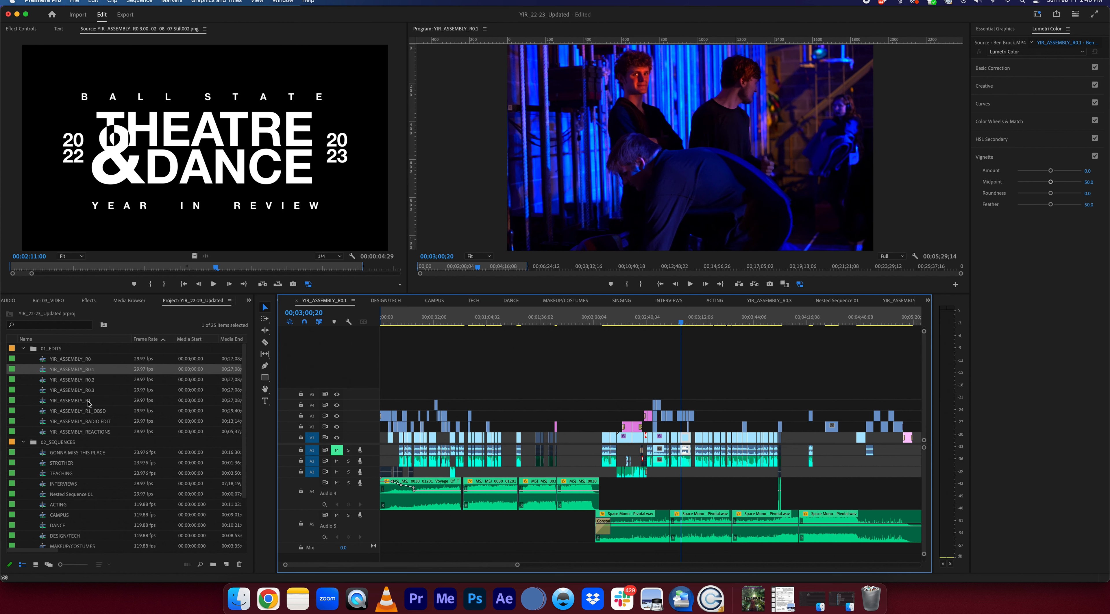
Open the YIR_ASSEMBLY_R0.2 sequence and scrub to about 00;03;20 to examine its denser B-roll and title layers
double_click(43, 382)
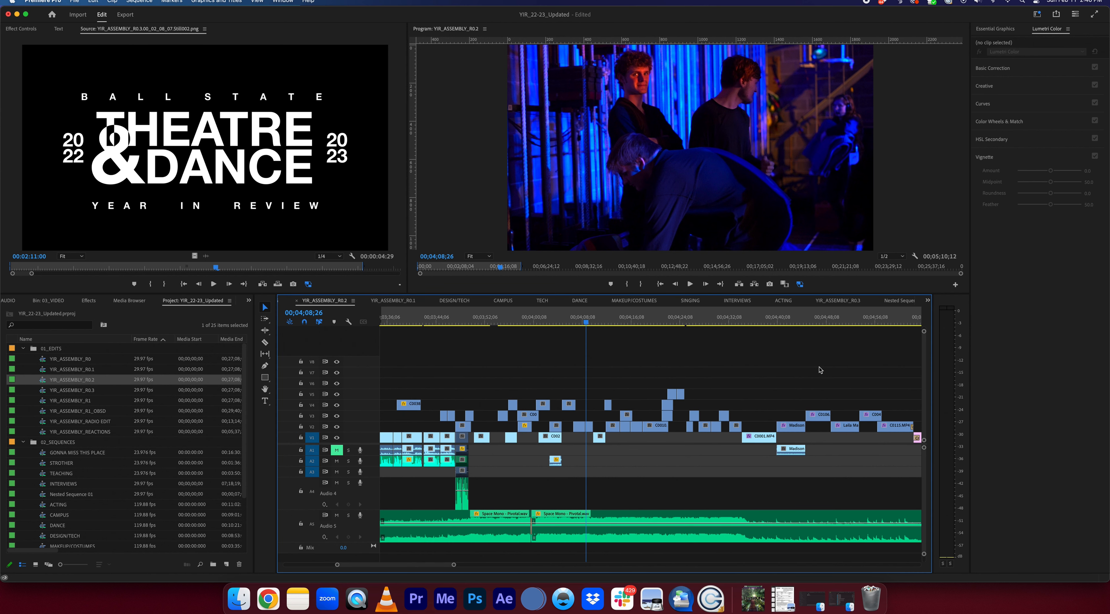
drag(585, 321, 561, 323)
key(minus)
key(minus)
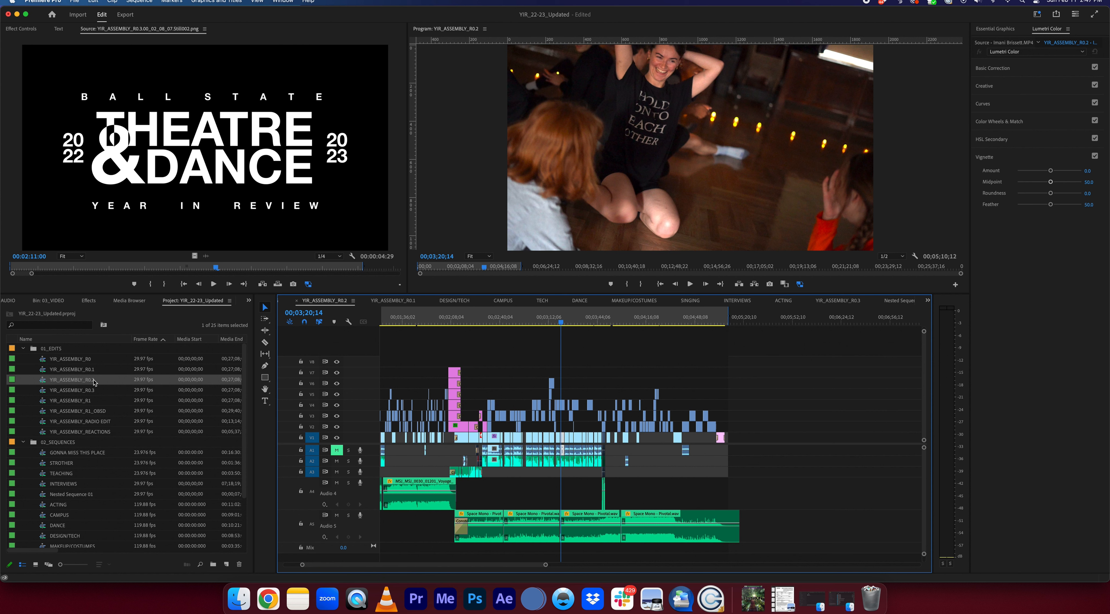
Demonstrate versioning by duplicating YIR_ASSEMBLY_R0.1 under the name YIR_ASSEMBLY_R0.2 and deleting that duplicate
click(83, 371)
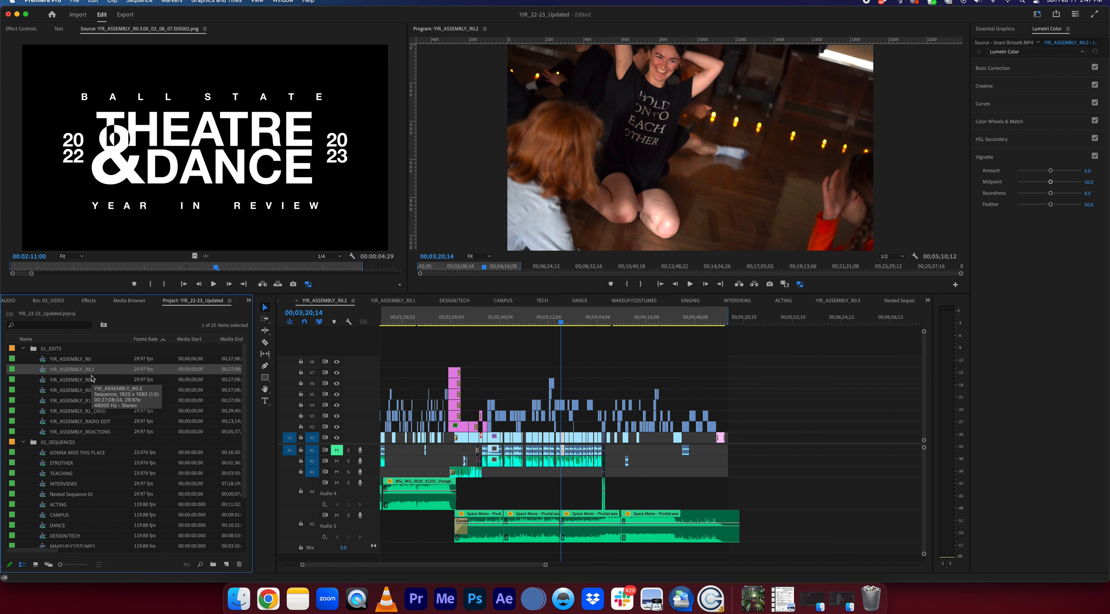
key(super+v)
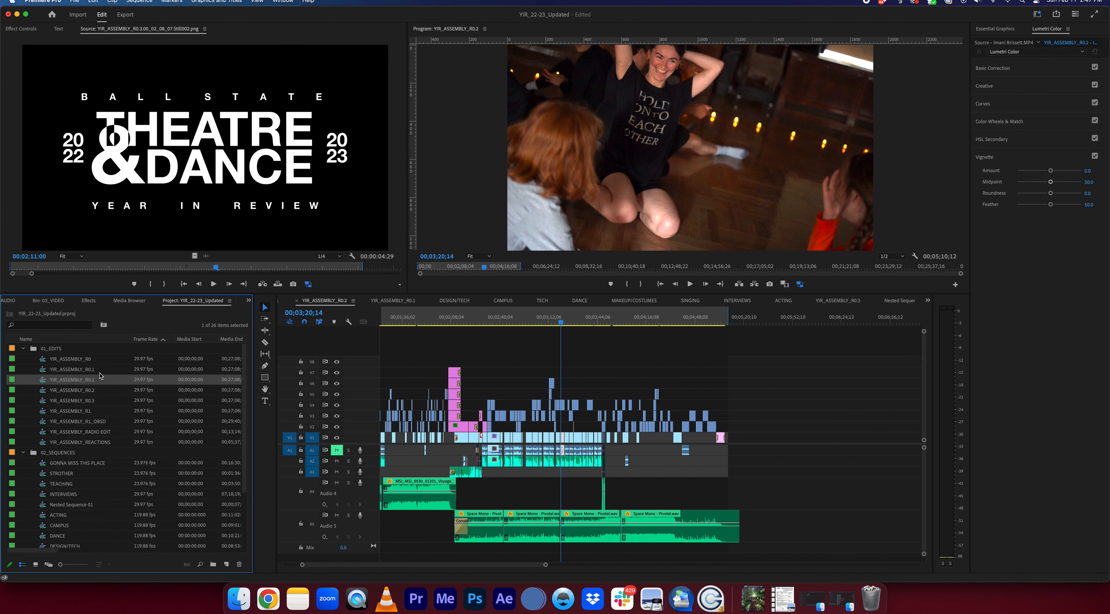
click(96, 379)
click(101, 381)
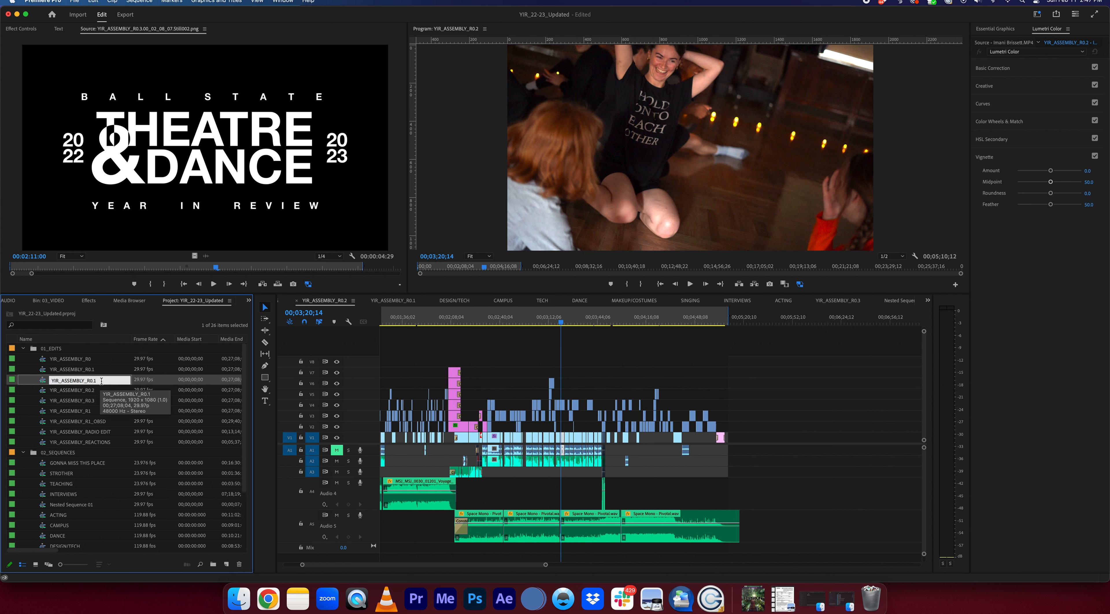
text(2)
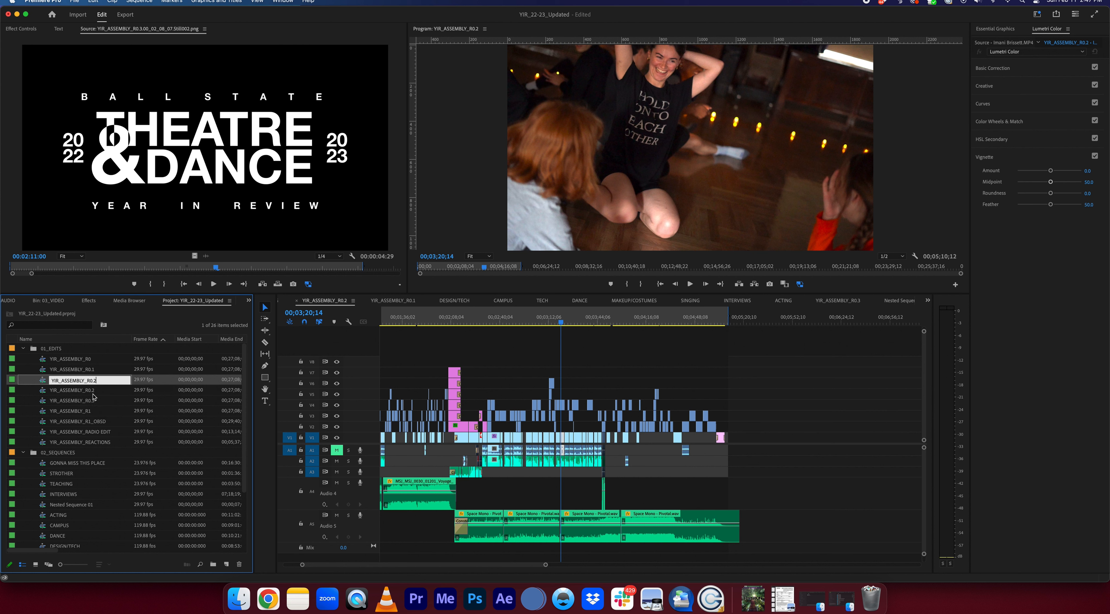
key(Return)
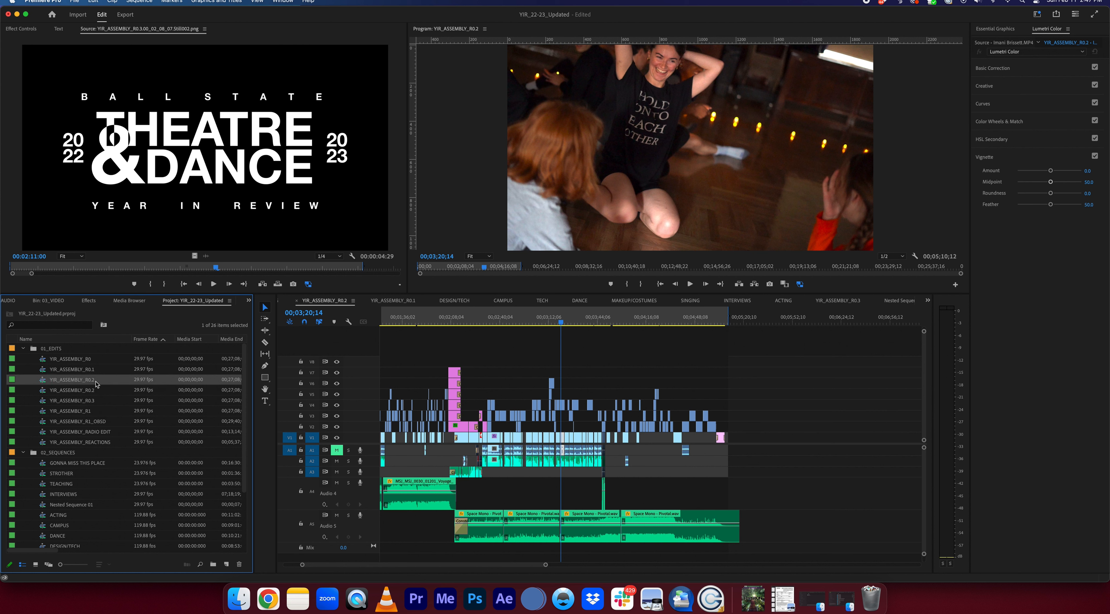
key(Delete)
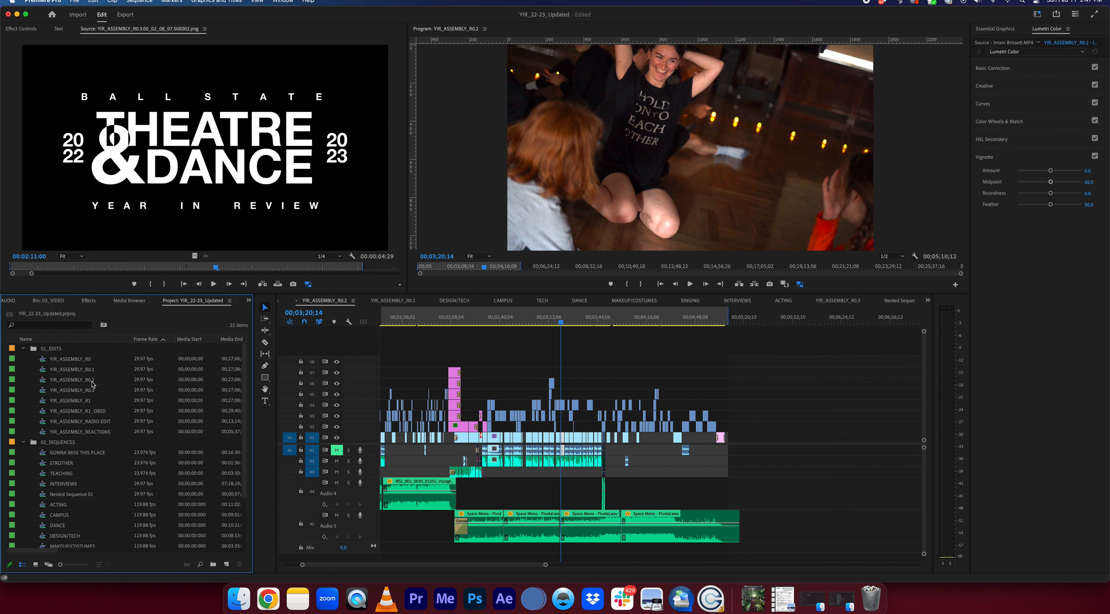
Compare the R0.1 and R0.2 versions in 01_EDITS while scrubbing YIR_ASSEMBLY_R0.2 around 00;03;06 to 00;03;09
click(91, 382)
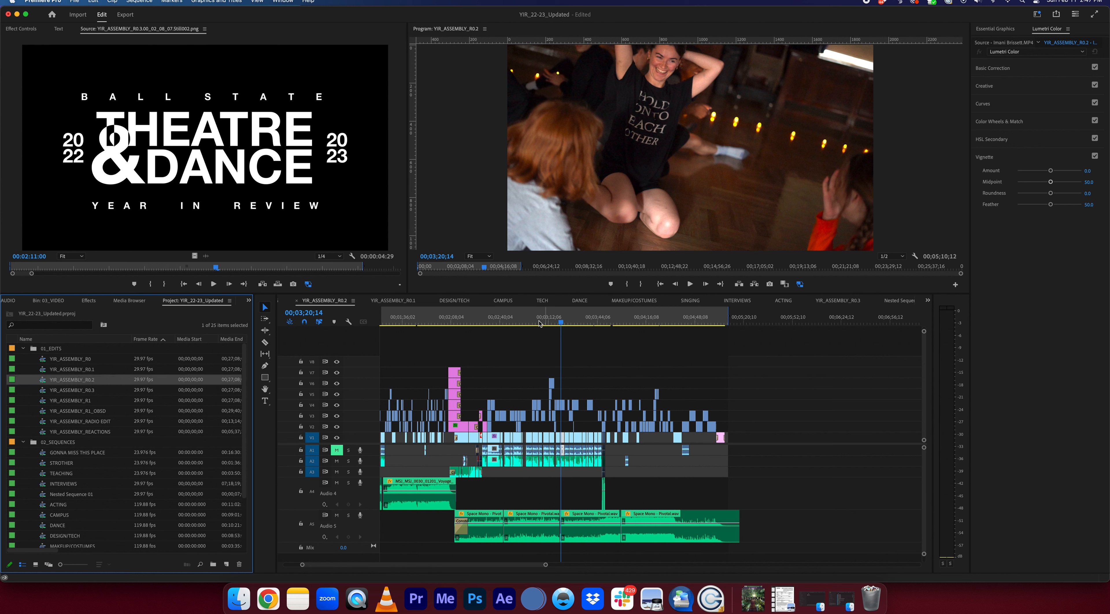
mouse_move(538, 323)
mouse_down()
mouse_move(513, 323)
mouse_move(545, 325)
mouse_up()
click(100, 370)
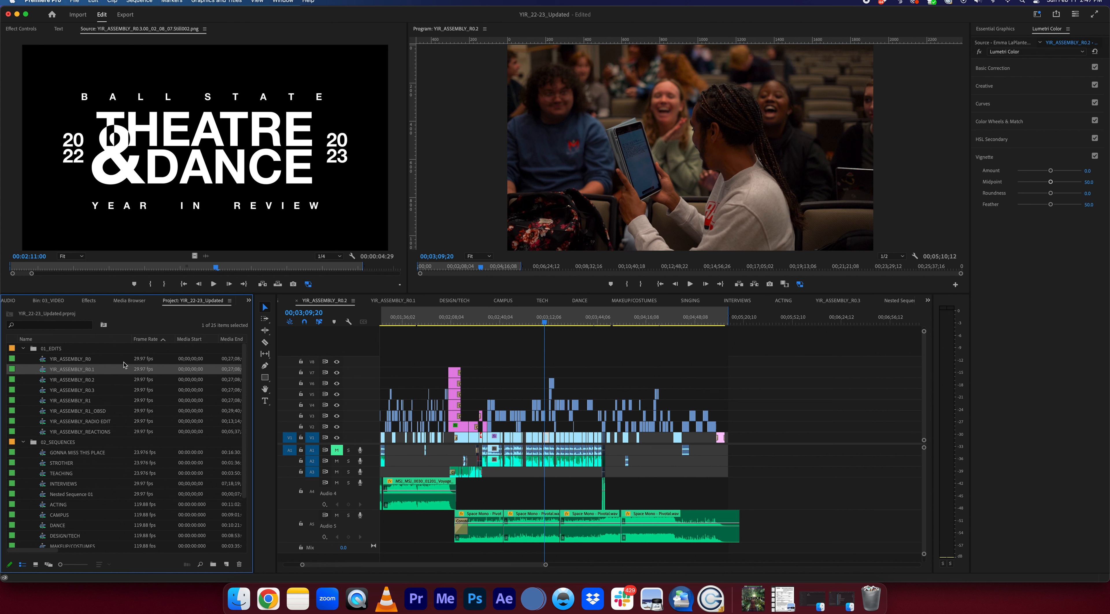
click(94, 380)
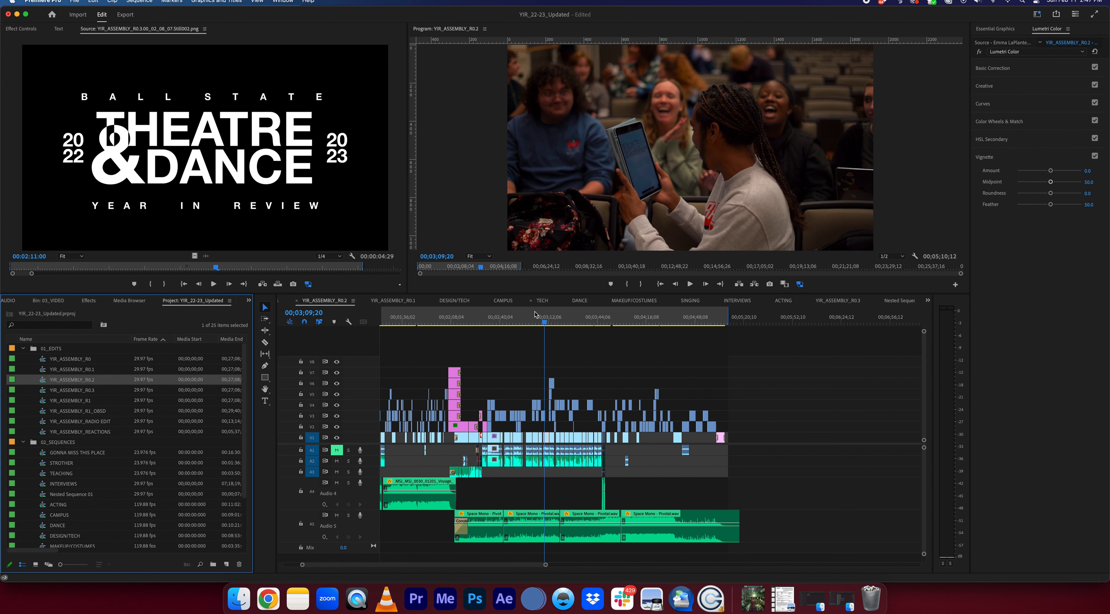
click(546, 323)
drag(546, 325, 542, 324)
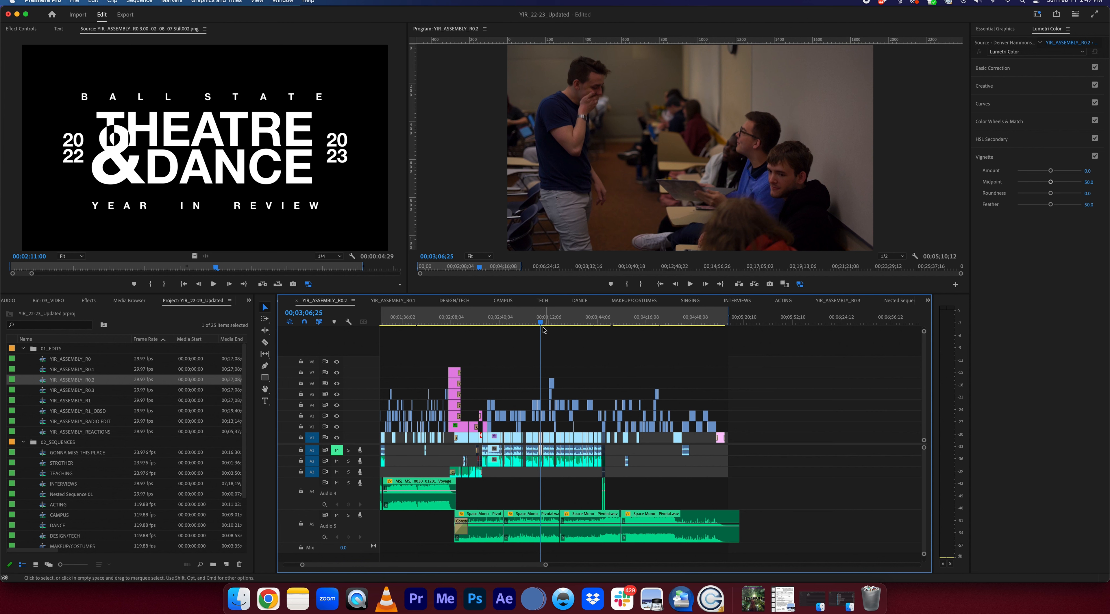
Scrub YIR_ASSEMBLY_R0.2 to about 00;03;29, and open YIR_ASSEMBLY_R0.3 and scrub it to about 00;01;28
drag(544, 324, 574, 323)
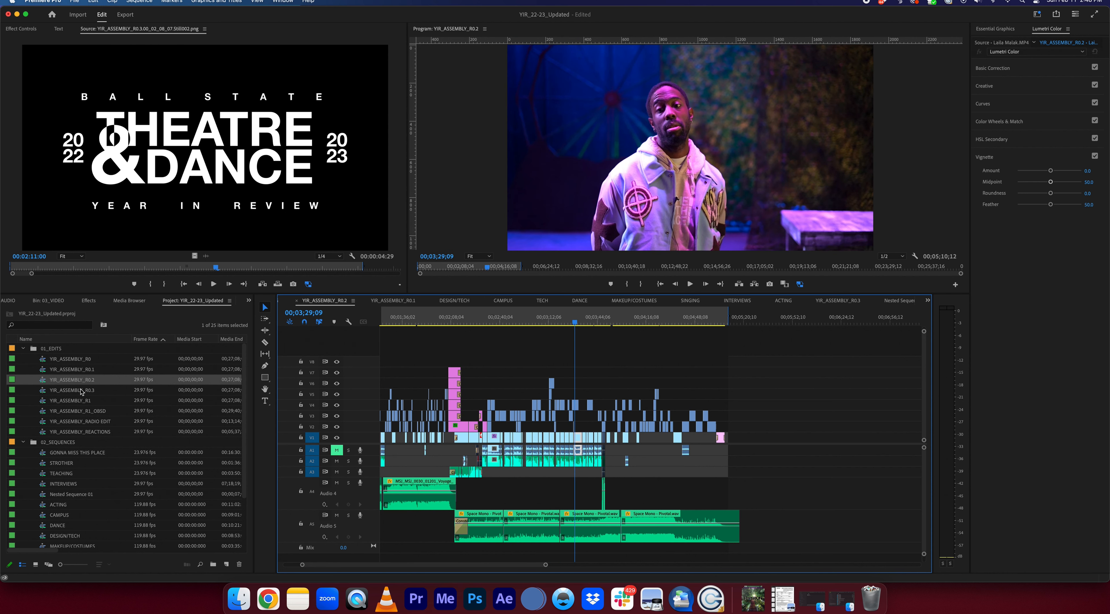
click(40, 393)
double_click(41, 391)
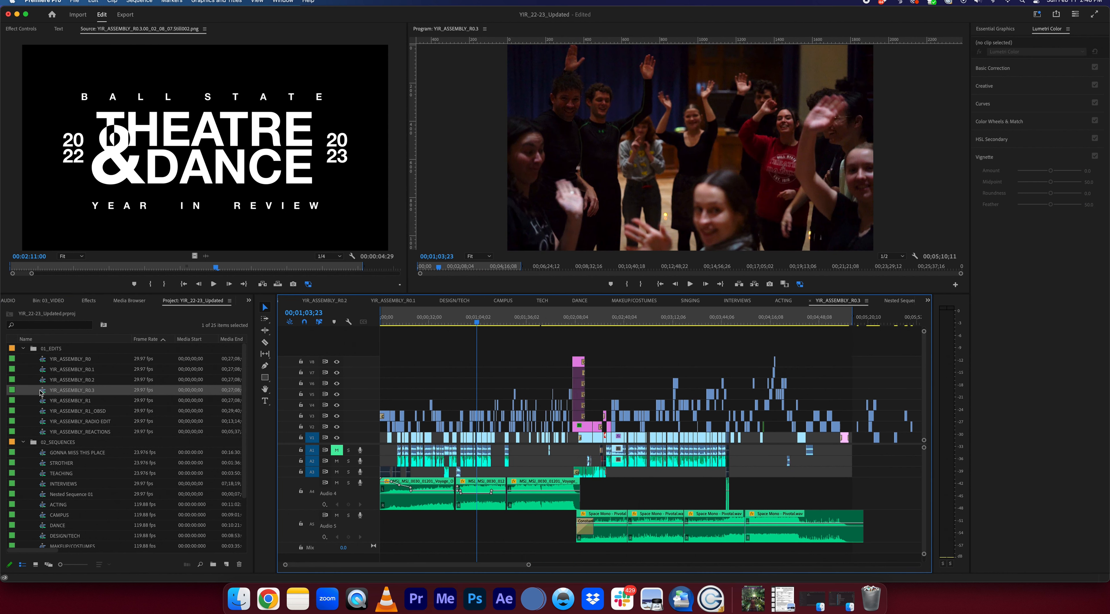
drag(480, 328, 515, 327)
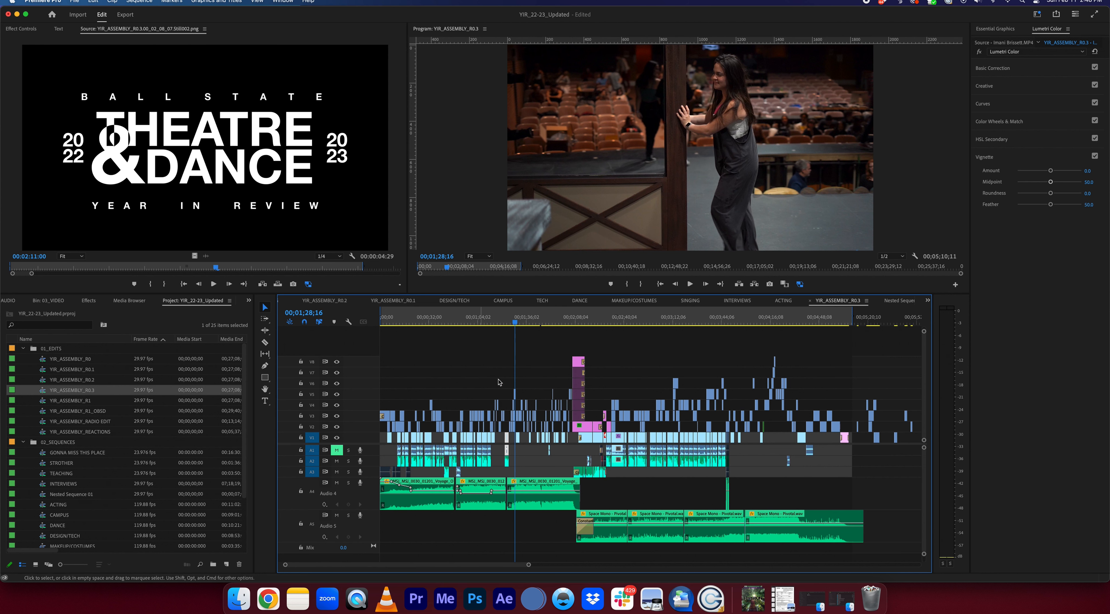
Compare the stacked B-roll shots around 00;01;30 in YIR_ASSEMBLY_R0.3 by hiding and reshowing video track V3
key(equal)
key(equal)
key(equal)
key(equal)
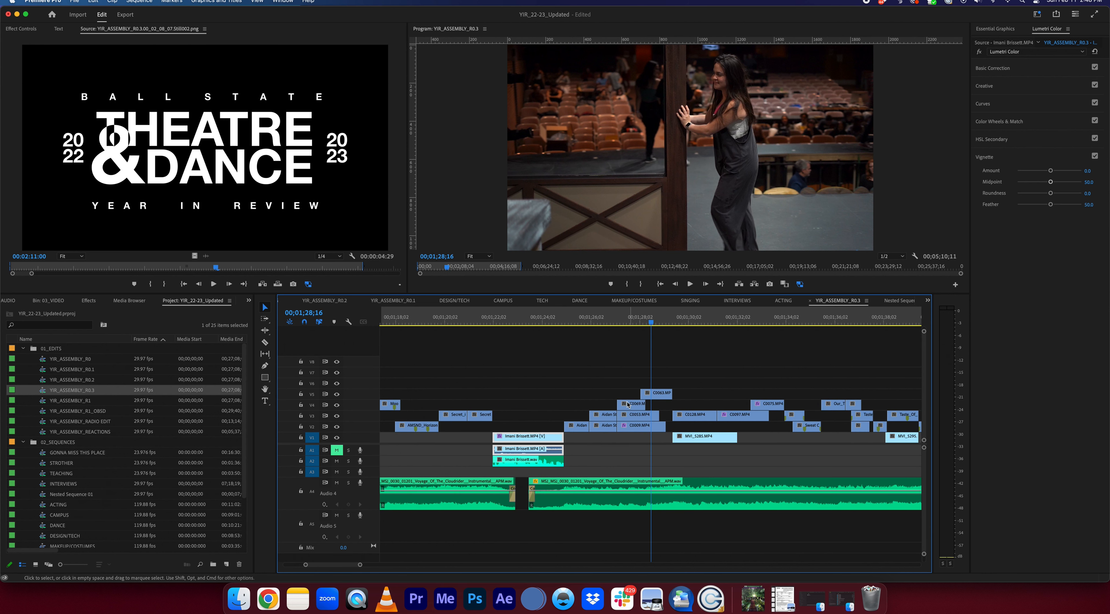
click(731, 320)
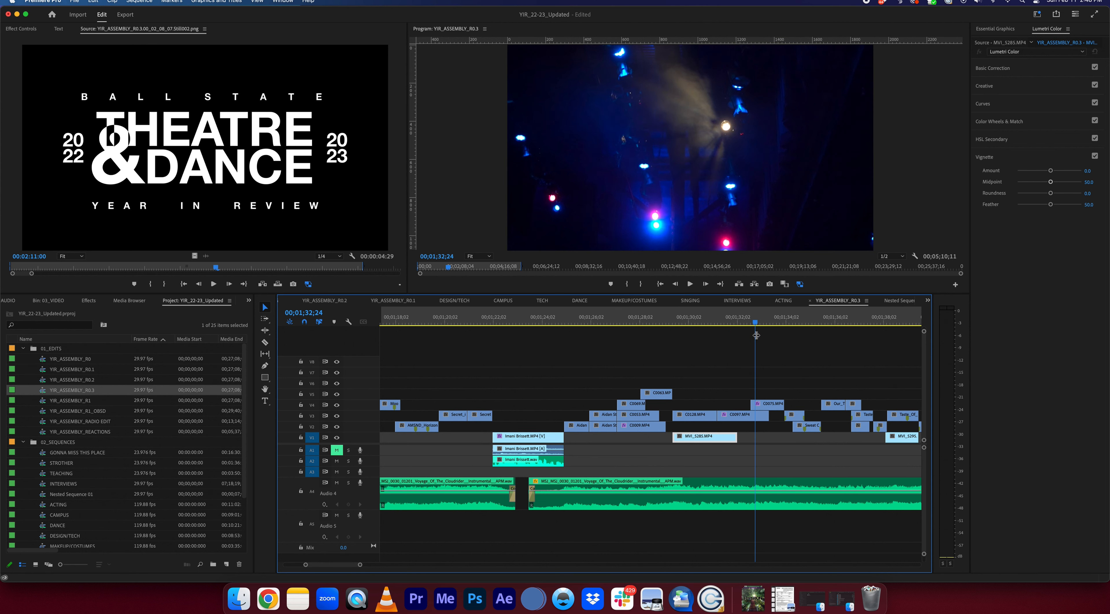
click(708, 322)
drag(708, 325, 699, 325)
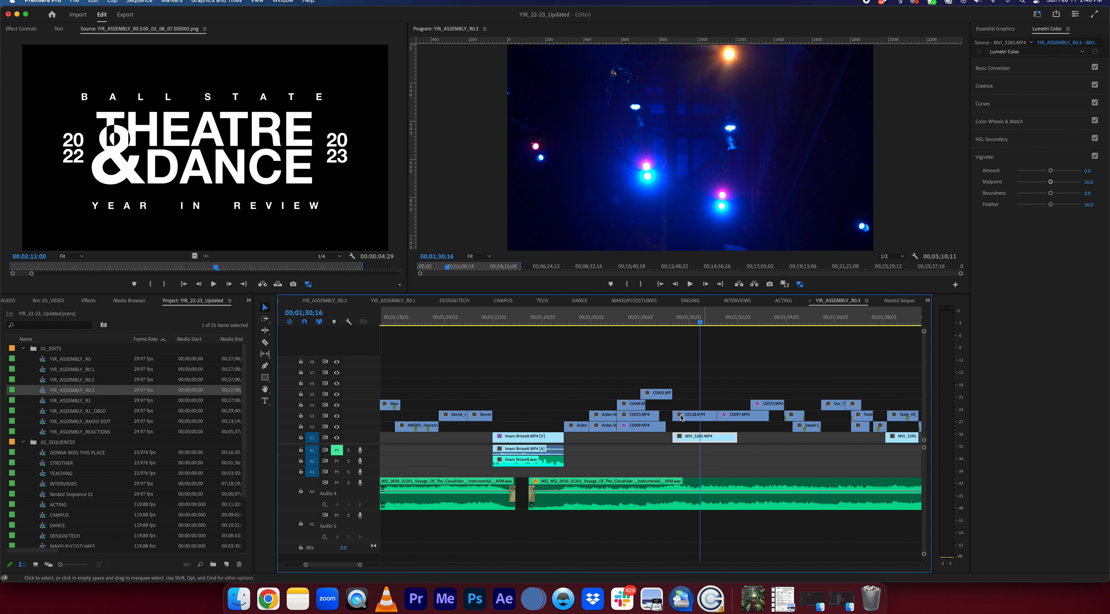
click(337, 416)
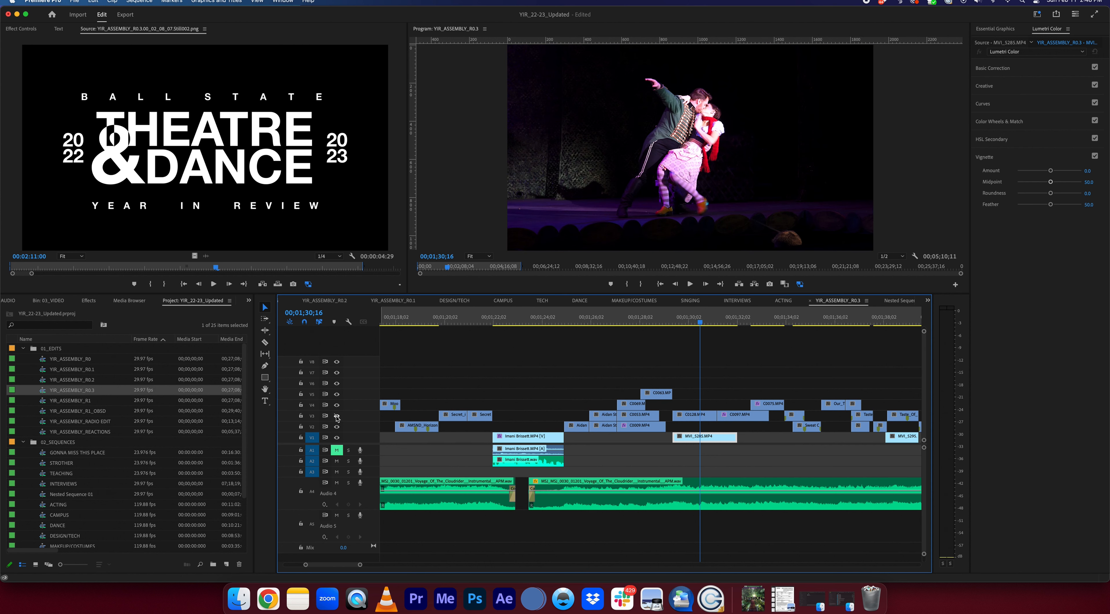
click(337, 416)
Examine the full YIR_ASSEMBLY_R0.3 timeline and play the ending B-roll from about 00;04;35
scroll(732, 400, down, 10)
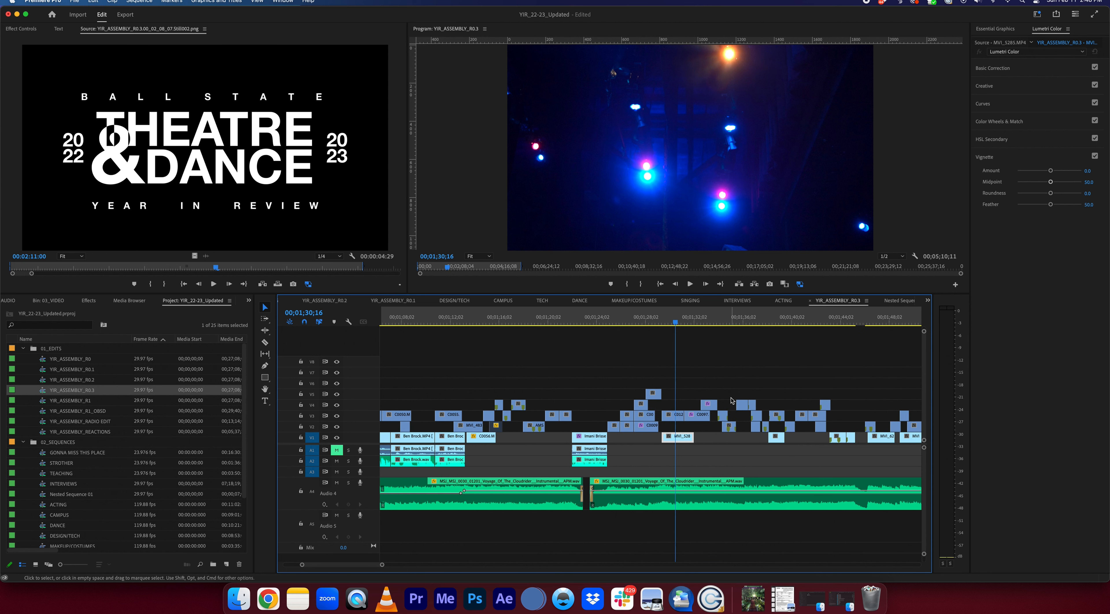
scroll(726, 361, right, 10)
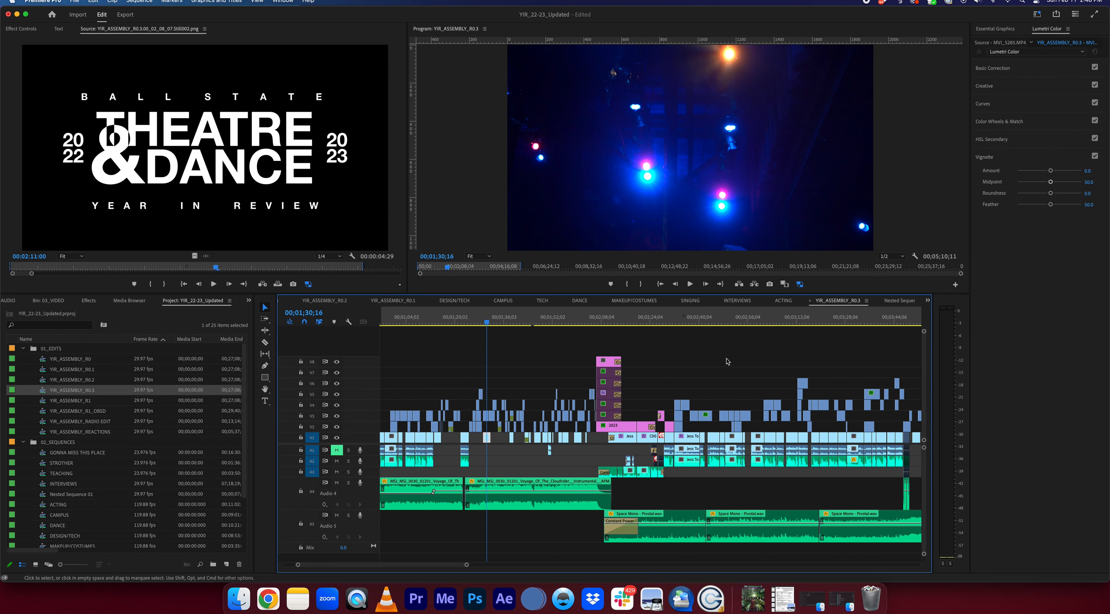
scroll(726, 360, down, 3)
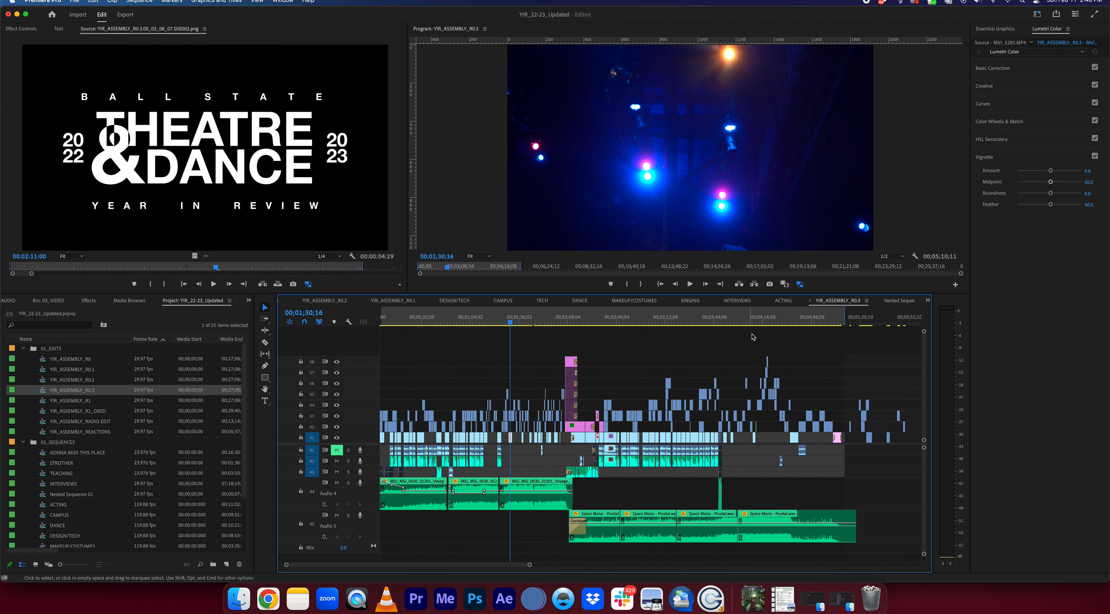
drag(764, 321, 793, 321)
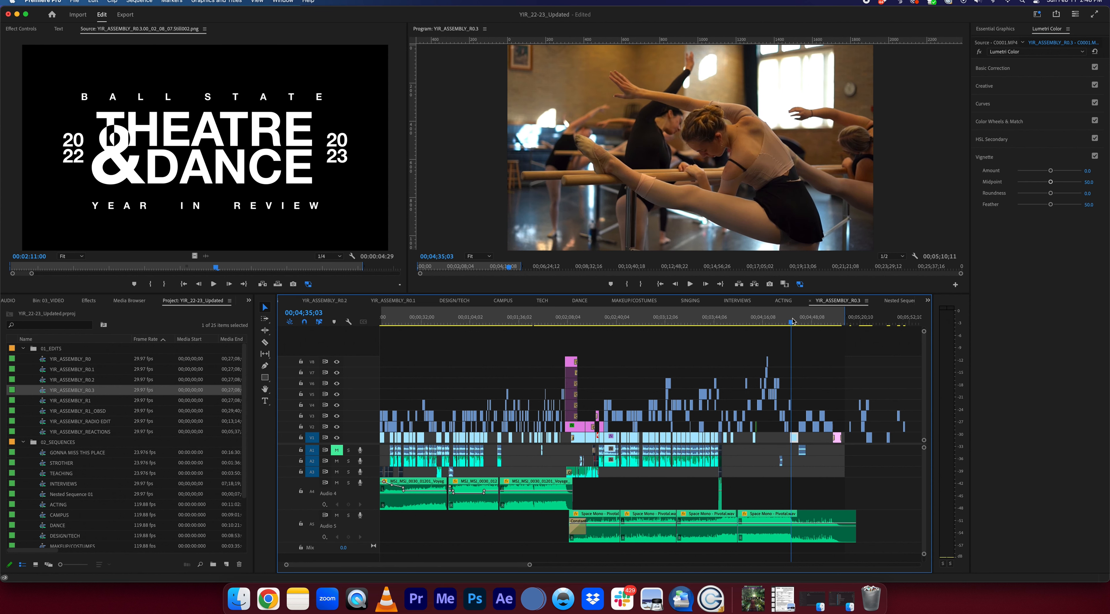
key(space)
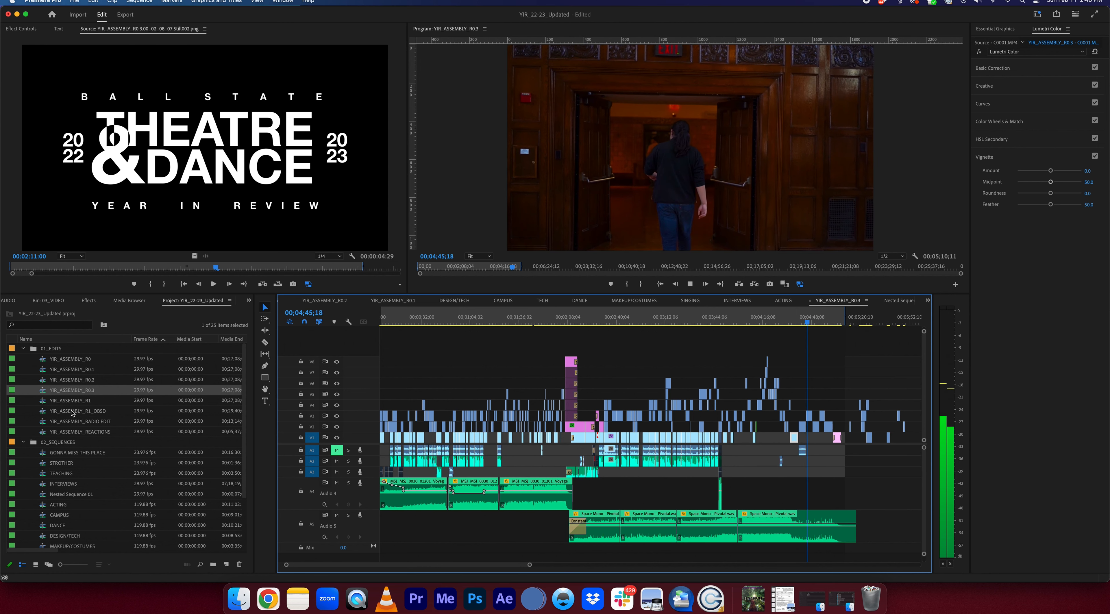
Open the YIR_ASSEMBLY_R1 sequence, examine its overall structure, and return the playhead to the start
double_click(42, 401)
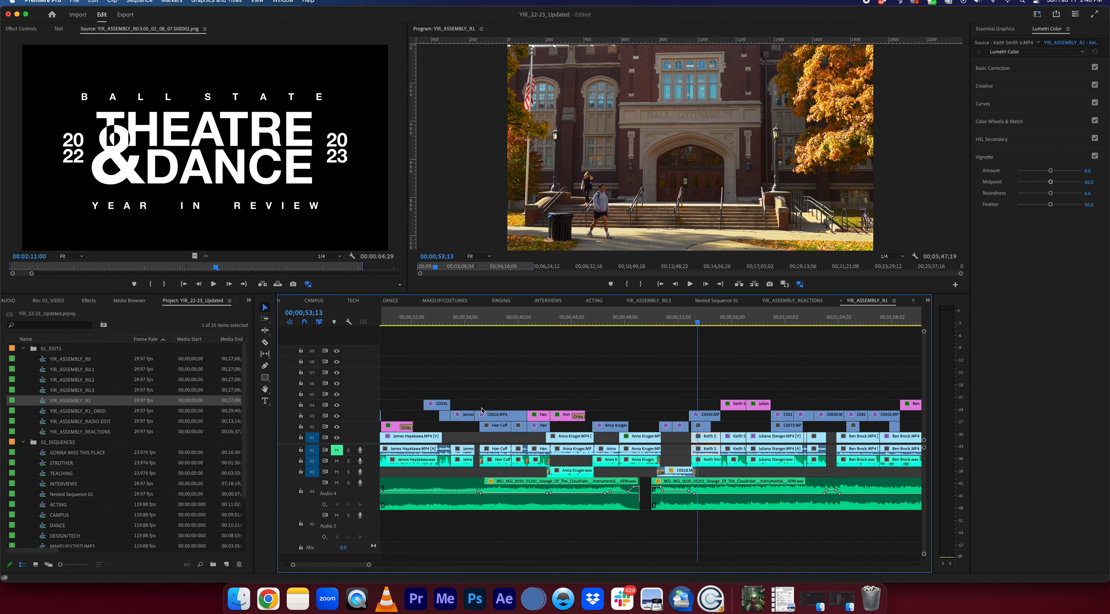
key(minus)
key(minus)
key(minus)
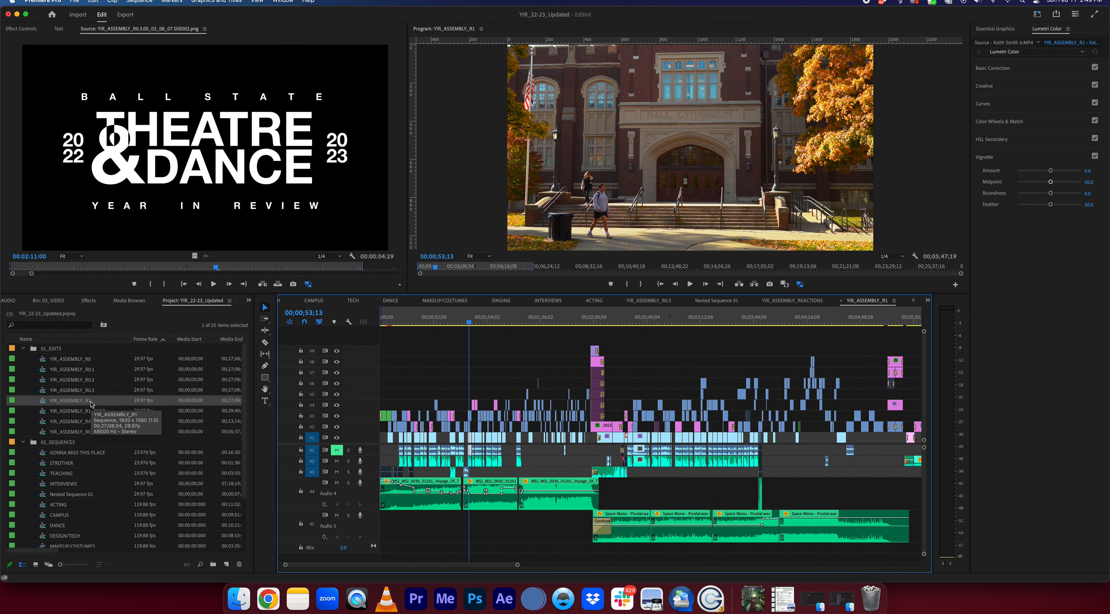
click(95, 403)
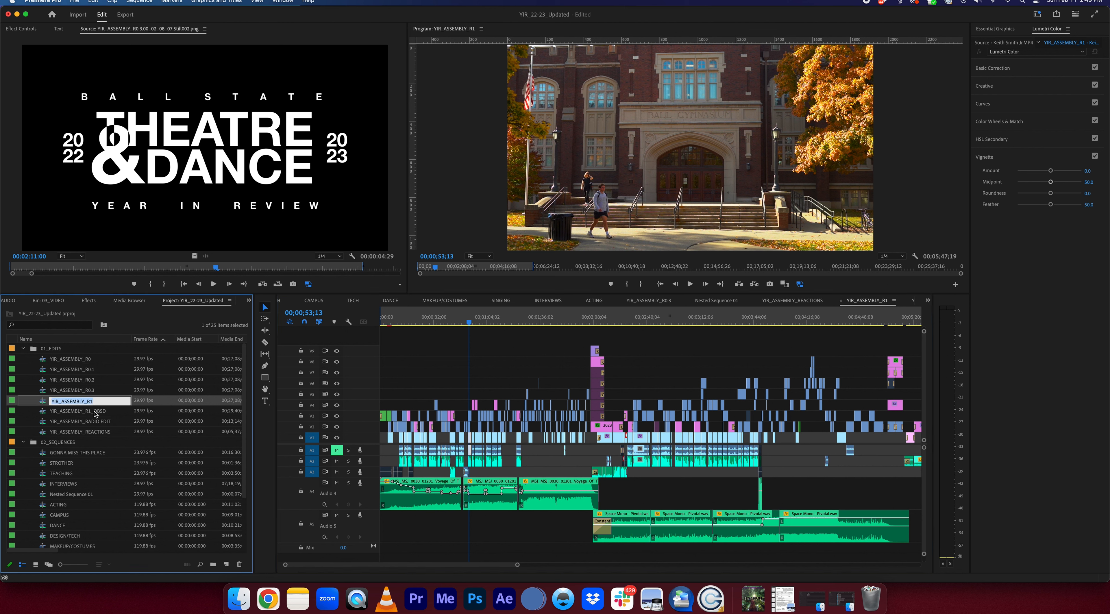
click(499, 372)
click(505, 323)
key(minus)
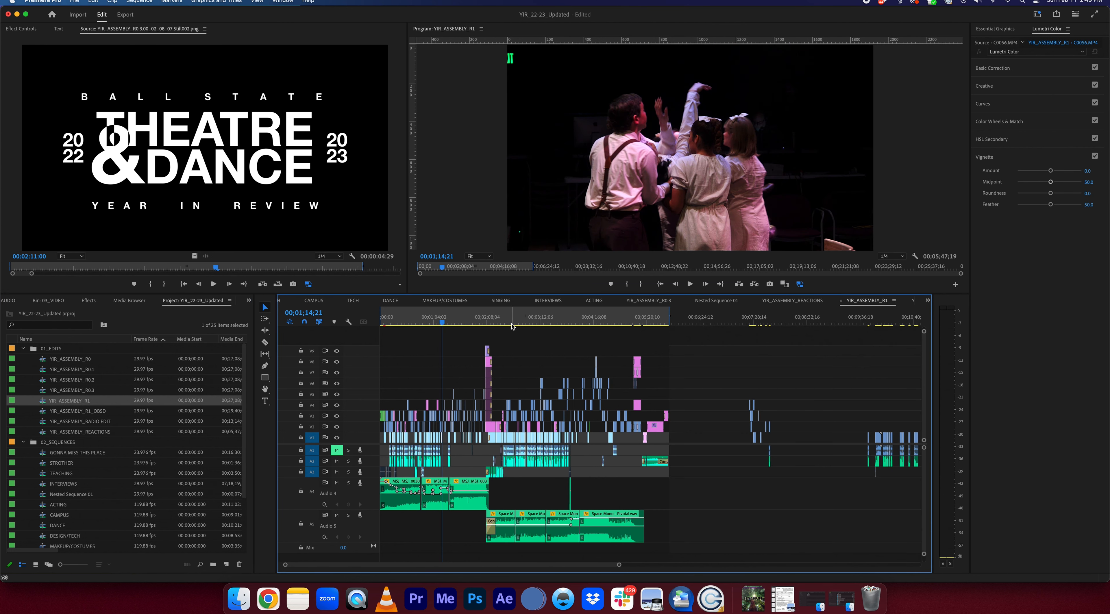
drag(418, 324, 381, 324)
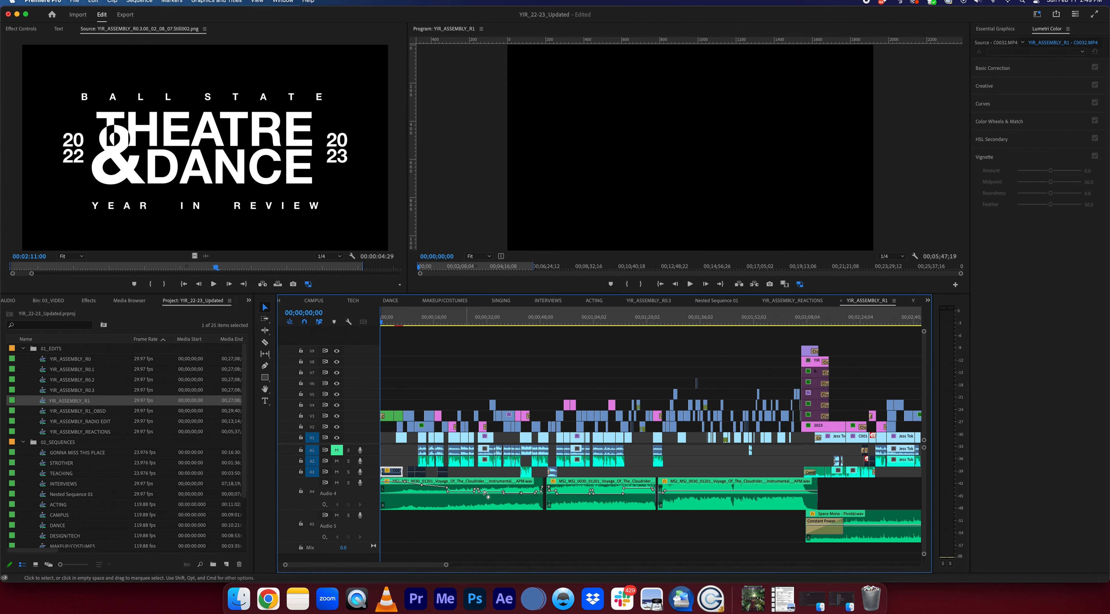
Scrub YIR_ASSEMBLY_R1 from about 00;01;11 to 00;01;16 to examine the shift from interview clips to performance B-roll
key(equal)
key(equal)
click(618, 320)
key(equal)
key(equal)
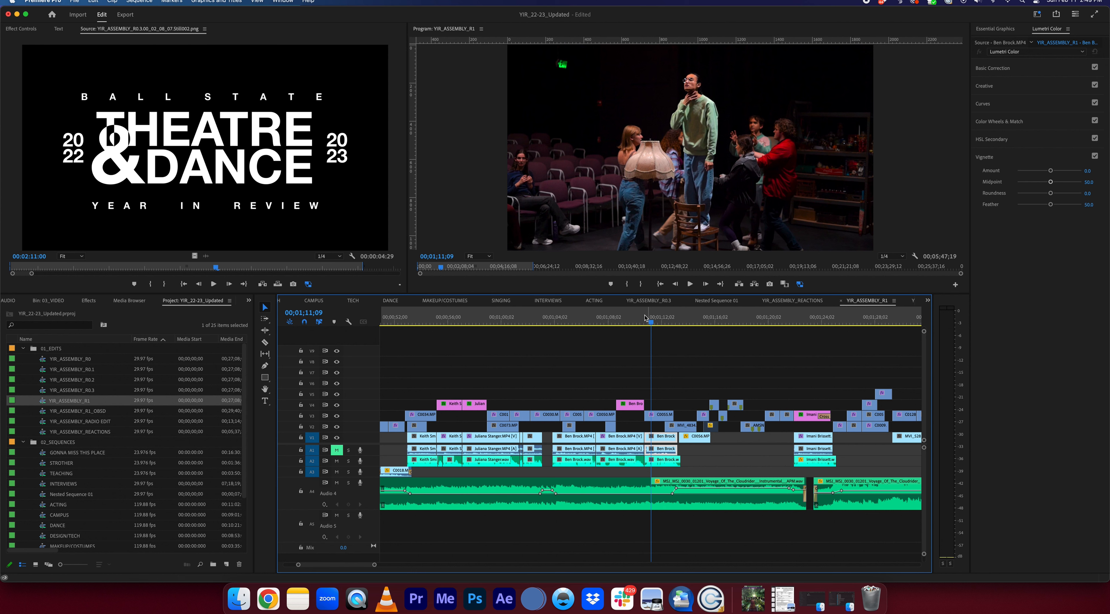
drag(645, 319, 727, 336)
key(minus)
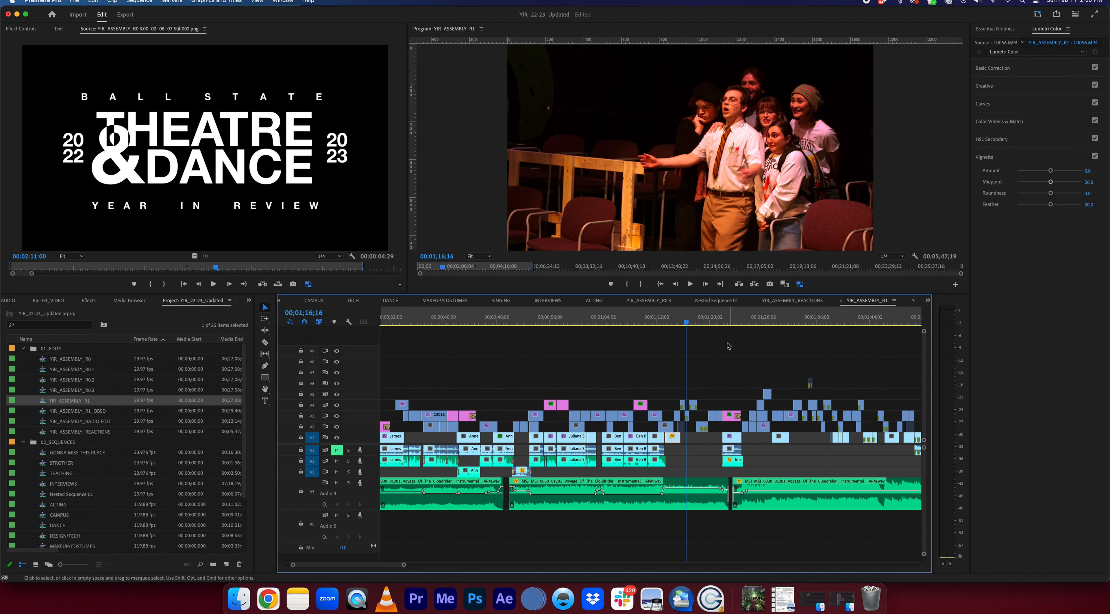
Scrub YIR_ASSEMBLY_R1 through about 00;01;29 and onward toward the stacked title graphics to examine the B-roll montage
click(723, 323)
drag(722, 322, 773, 327)
key(minus)
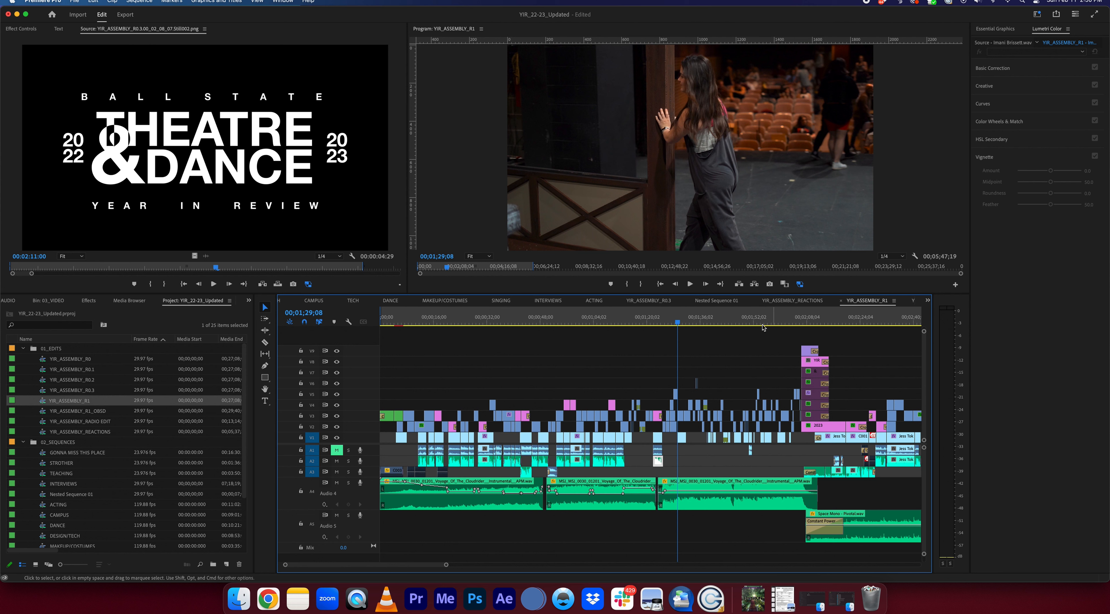
click(693, 322)
drag(693, 322, 765, 323)
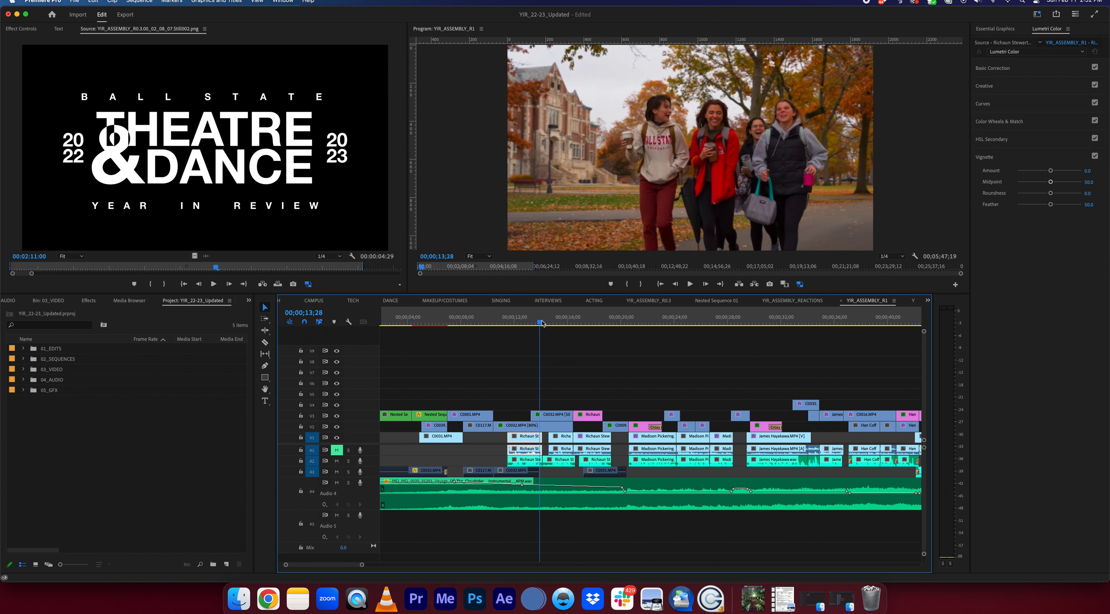
Scrub YIR_ASSEMBLY_R1 from about 00;00;14 to 00;00;28 and play the cut from hallway B-roll into the next interview
drag(542, 324, 667, 331)
scroll(629, 327, right, 3)
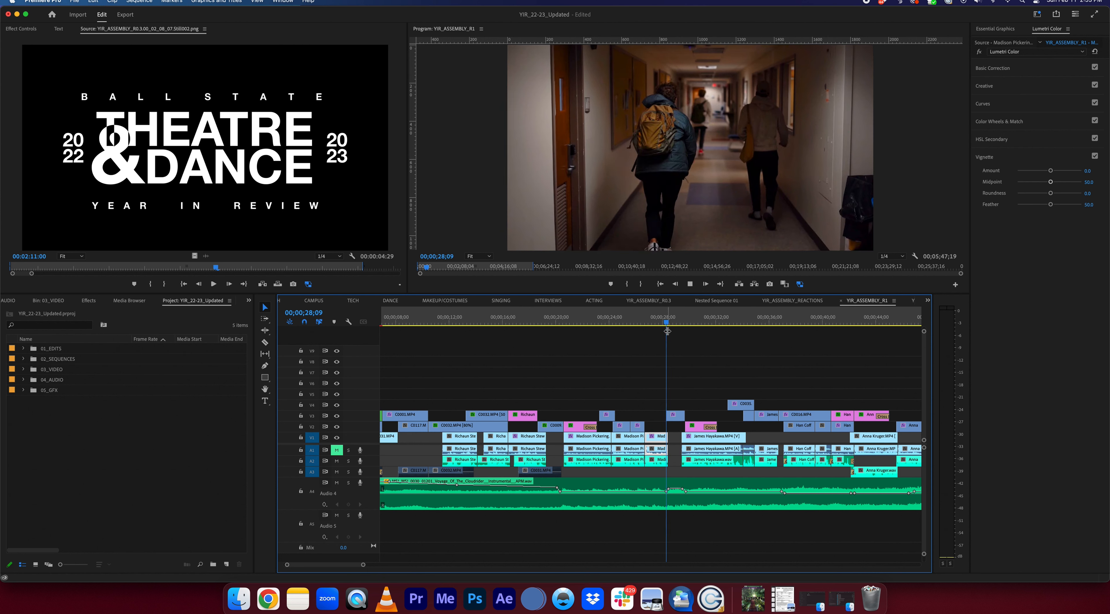
key(space)
key(space)
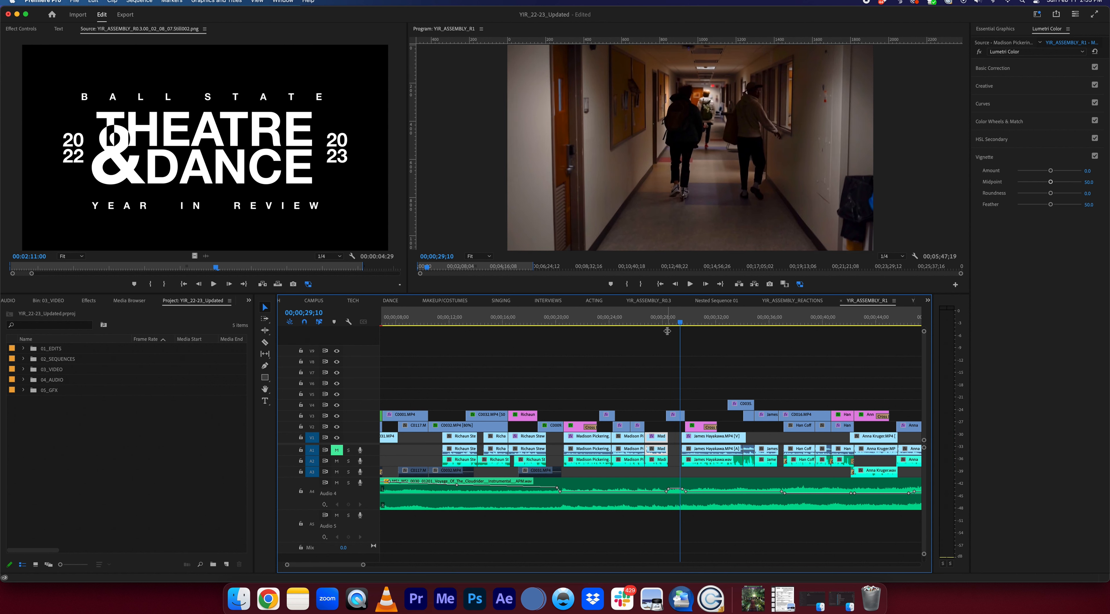
key(space)
key(space)
scroll(707, 349, right, 1)
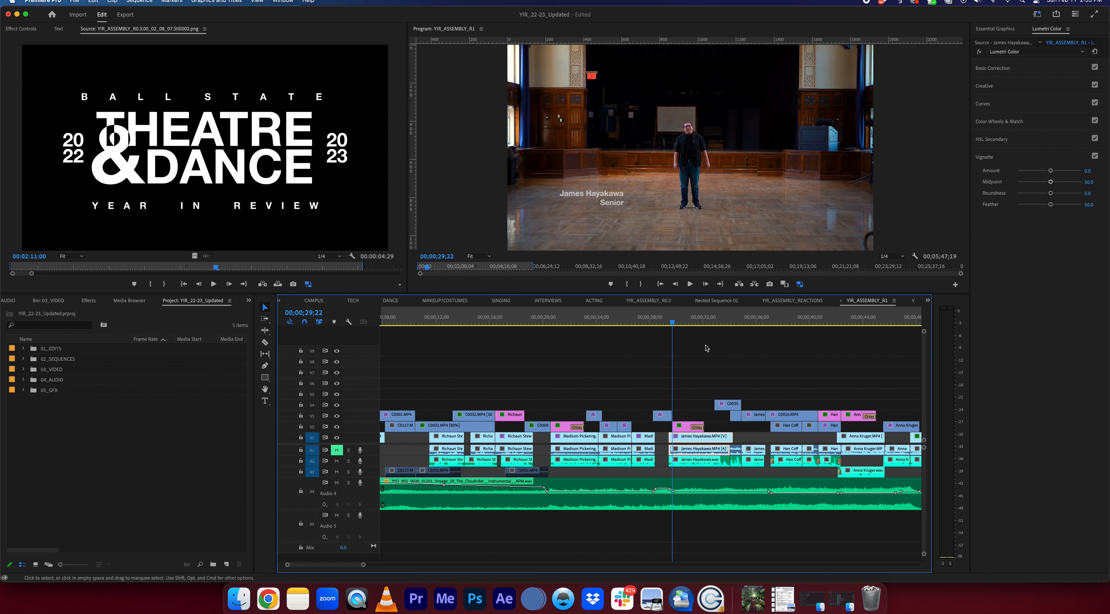
Play YIR_ASSEMBLY_R1 from about 00;00;32 to 00;00;36 to examine how B-roll and the close-up cover the interview cuts
scroll(706, 348, right, 1)
scroll(697, 352, right, 5)
click(640, 324)
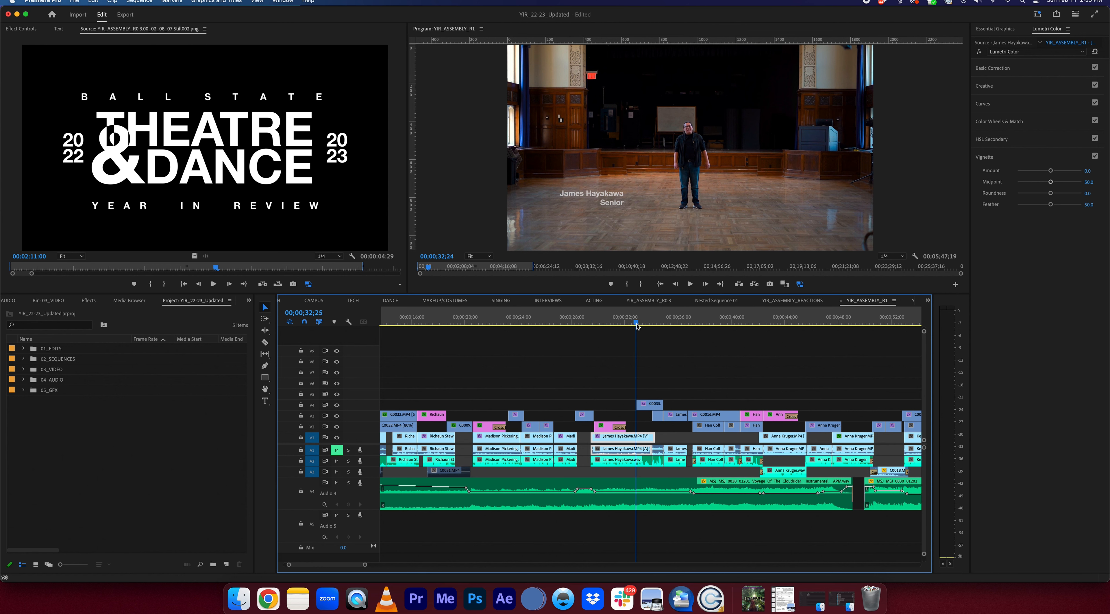
key(space)
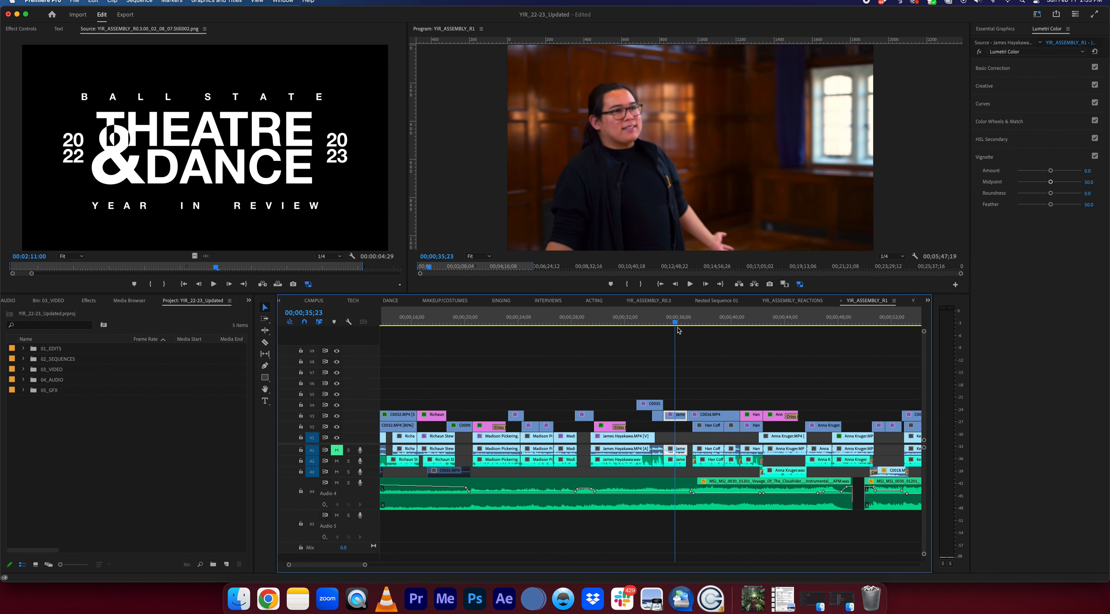
mouse_move(685, 331)
mouse_down()
mouse_move(640, 332)
mouse_move(692, 331)
mouse_move(683, 330)
mouse_up()
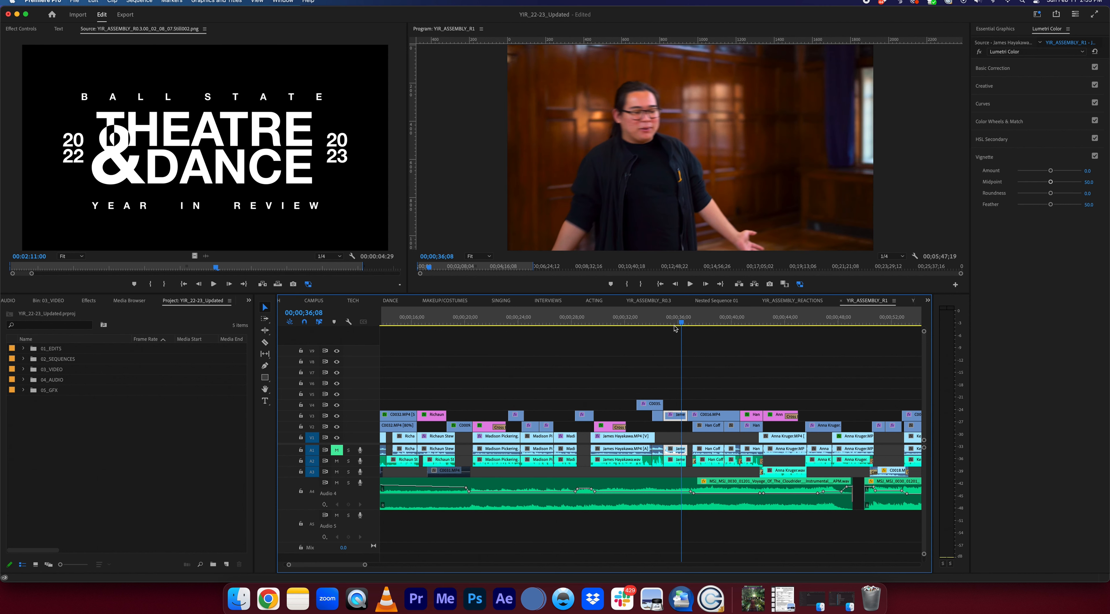
Scrub YIR_ASSEMBLY_R1 around 00;00;54 to 00;00;57 to examine the campus exterior leading into the next student's introduction
drag(687, 324, 787, 324)
key(minus)
drag(674, 323, 749, 330)
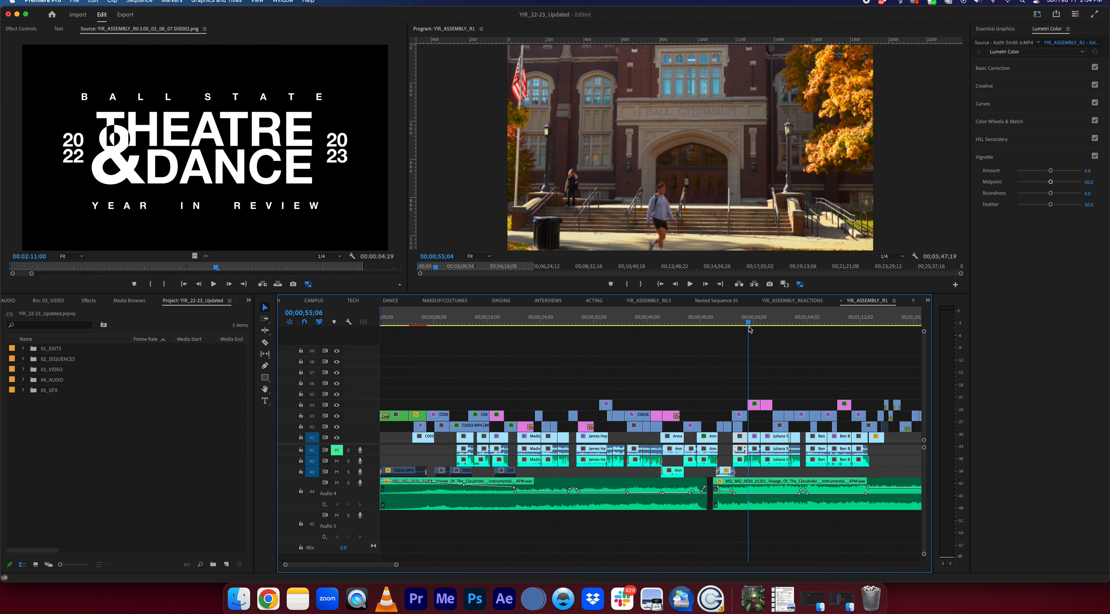
click(746, 322)
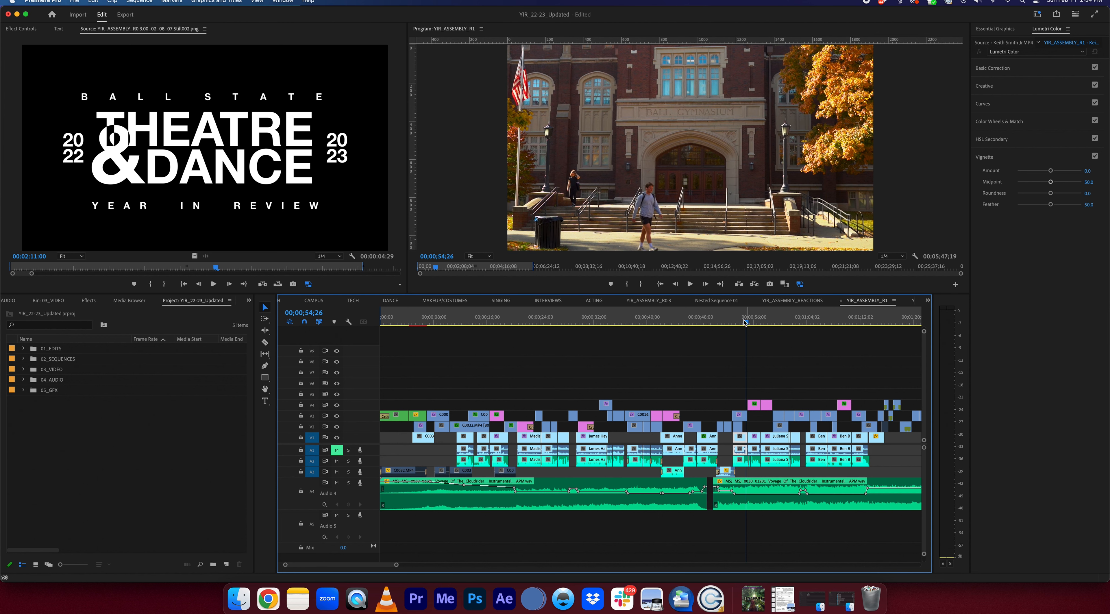
drag(743, 321, 745, 323)
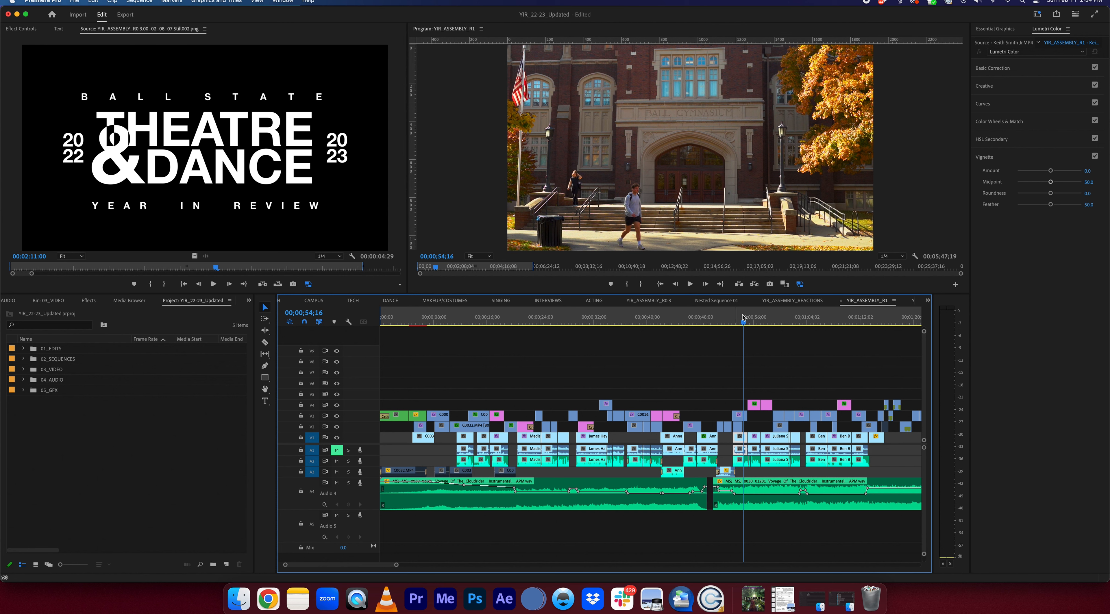
drag(744, 321, 760, 322)
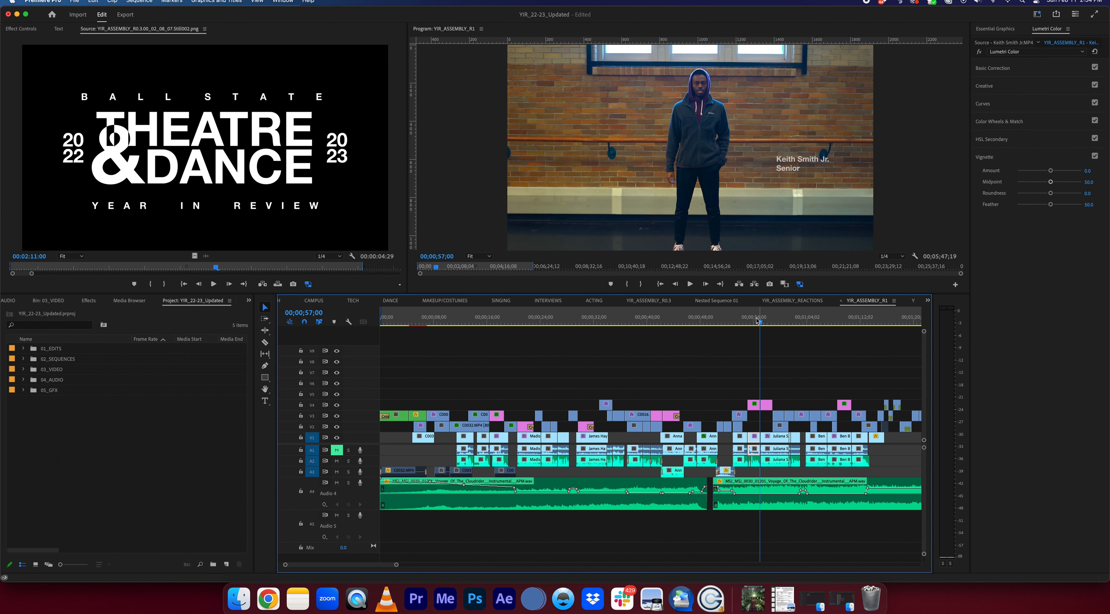
Scrub YIR_ASSEMBLY_R1 to about 00;01;03 and examine the overall layout of its interview, B-roll and music sections
key(minus)
key(minus)
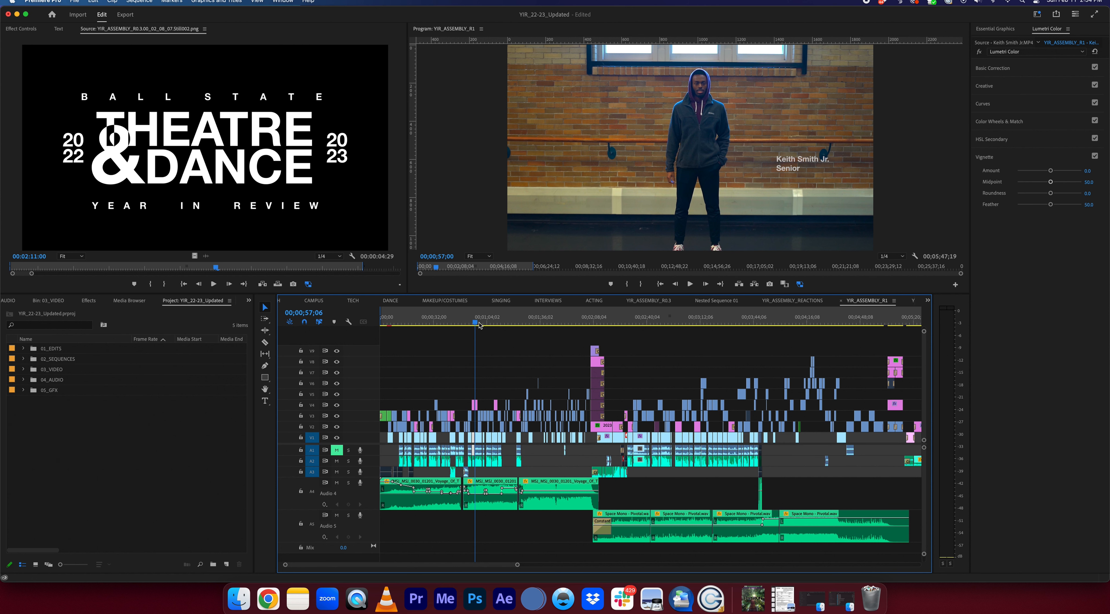
drag(479, 325, 487, 320)
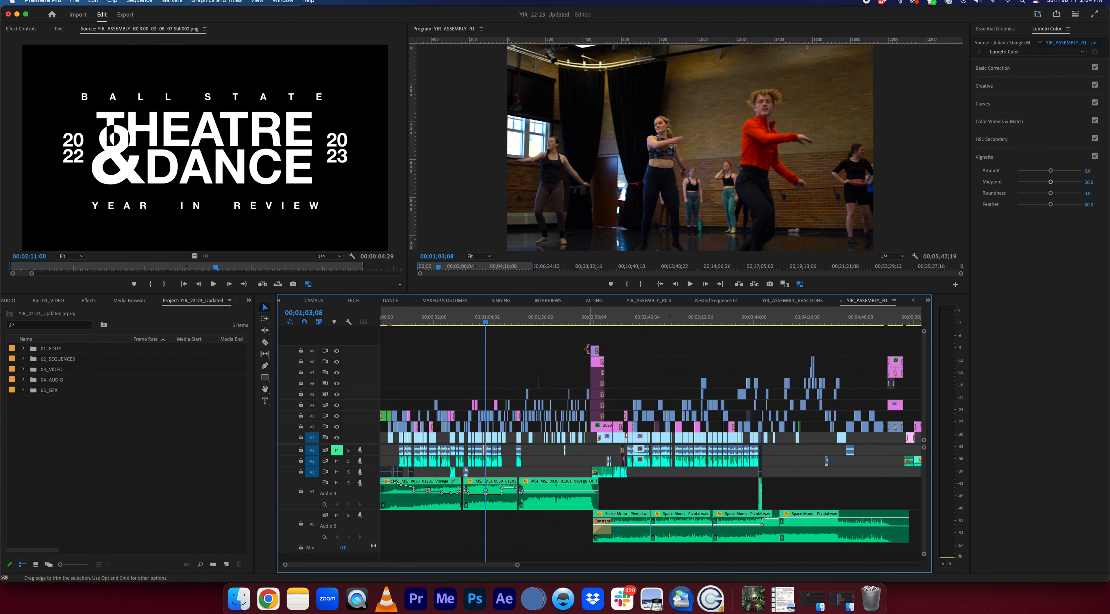
key(minus)
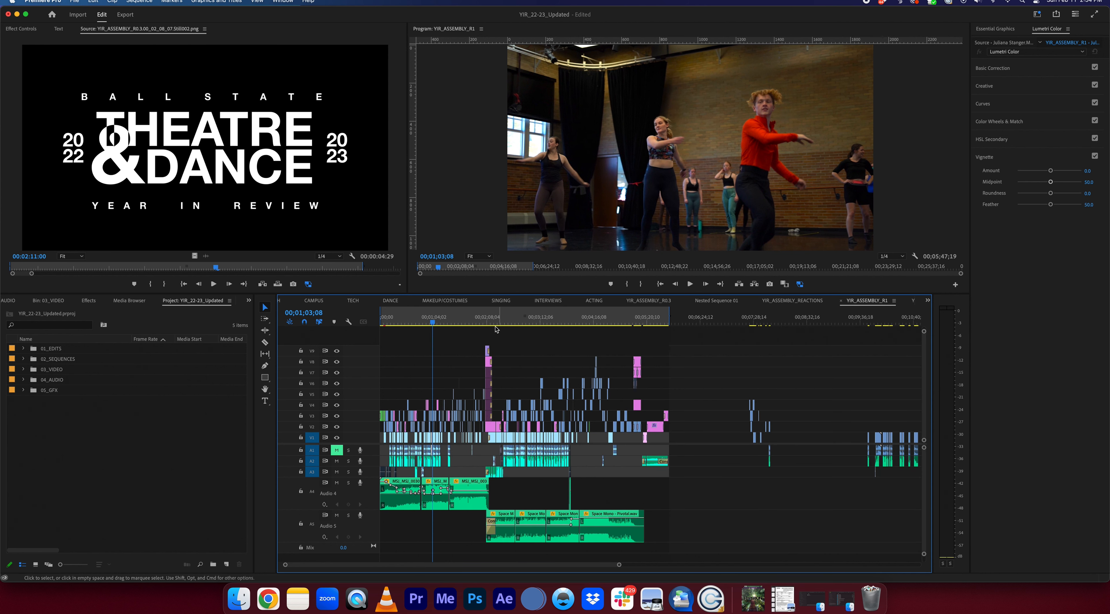
key(equal)
key(equal)
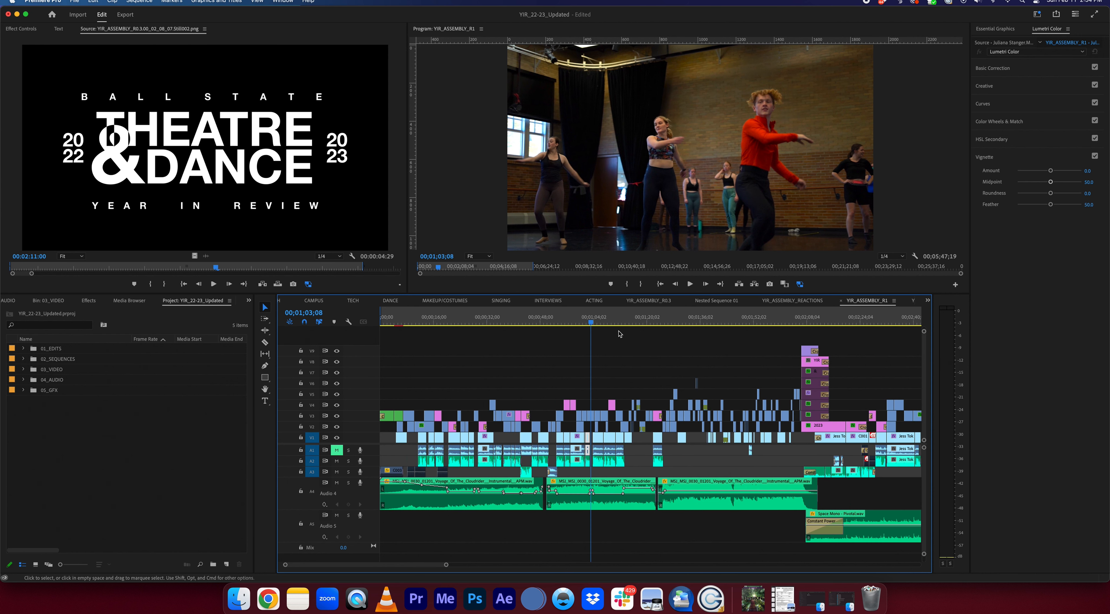
Scrub to the end of YIR_ASSEMBLY_R1 at about 00;05;46;14 and examine the closing credits and university logo
key(minus)
key(minus)
click(666, 323)
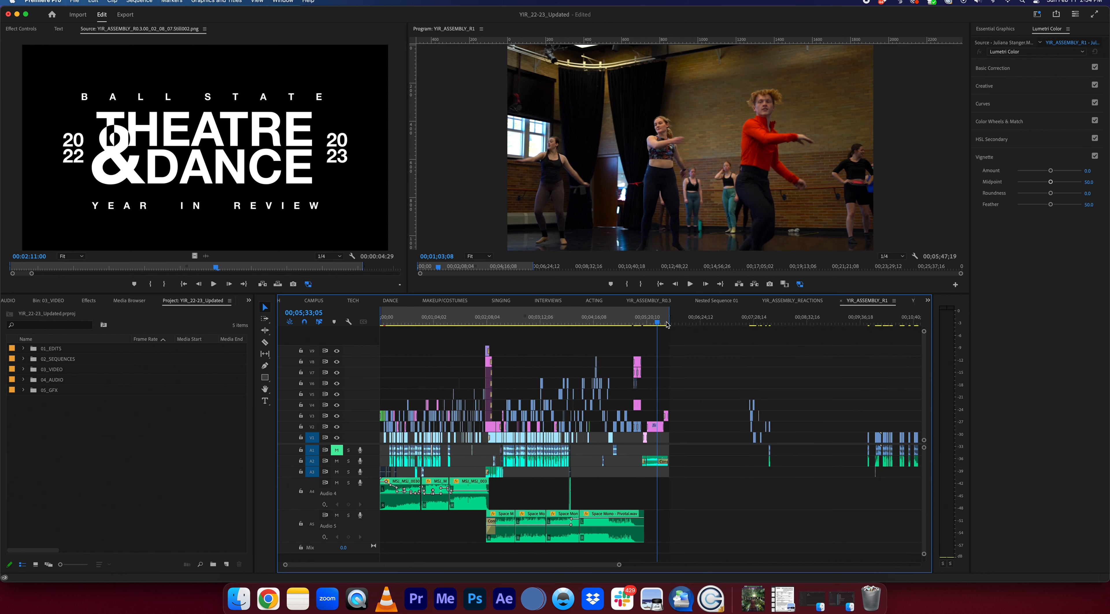
mouse_move(670, 323)
mouse_down()
mouse_move(679, 322)
mouse_move(664, 324)
mouse_up()
key(equal)
key(equal)
key(equal)
key(equal)
key(minus)
key(minus)
key(minus)
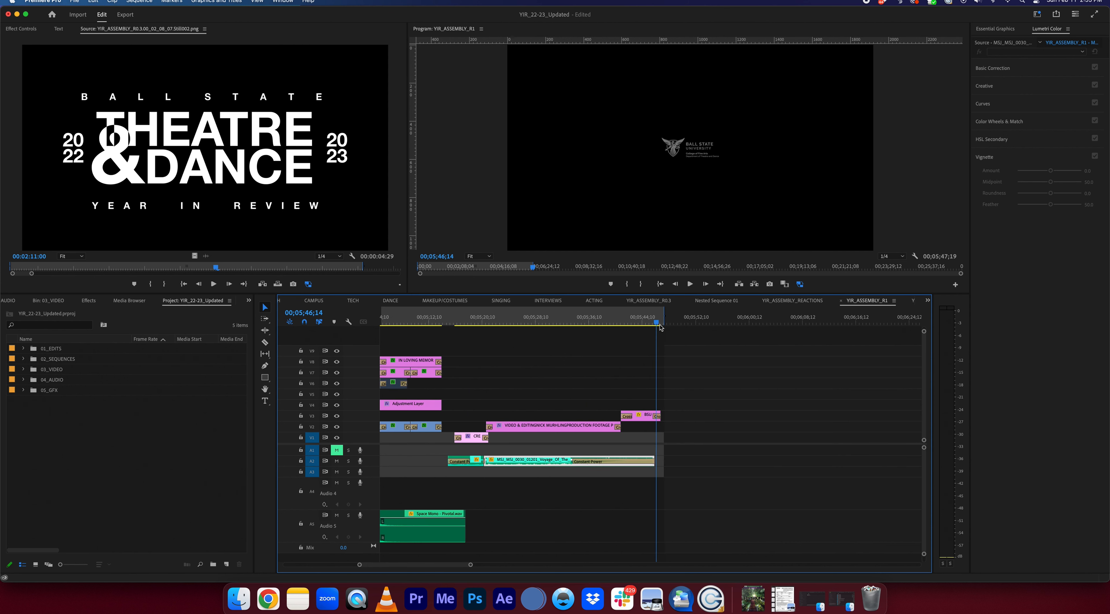
Scrub the early part of YIR_ASSEMBLY_R1 around 00;00;45 and survey the full sequence from opening to credits
scroll(523, 334, left, 10)
click(458, 321)
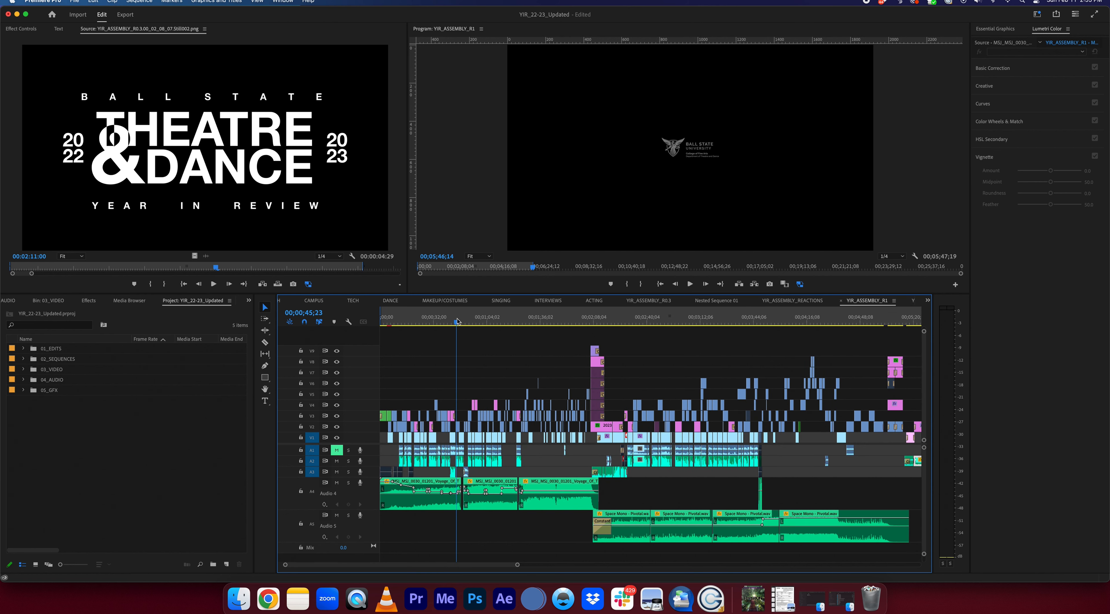
key(minus)
key(minus)
key(minus)
drag(429, 321, 430, 323)
Move the sequence's Out point past the closing logo to 00;05;50;10
drag(530, 324, 461, 349)
key(equal)
key(equal)
key(equal)
key(equal)
drag(693, 321, 747, 324)
click(726, 324)
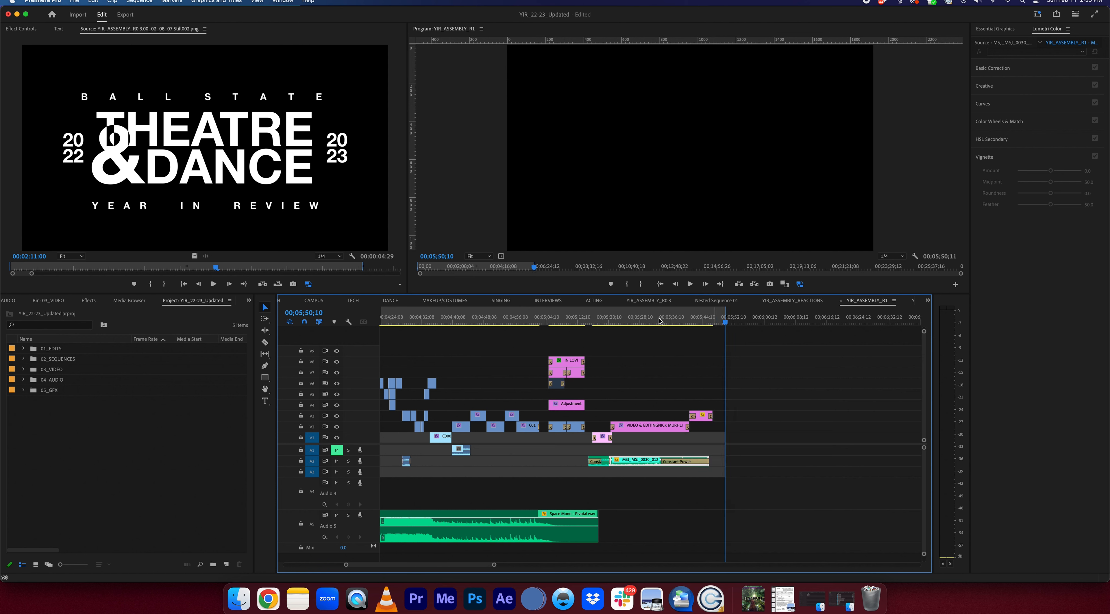
Mark the In point at the memorial card near 00;05;05;06 and the Out point after the closing logo at 00;05;47;25
drag(622, 321, 550, 321)
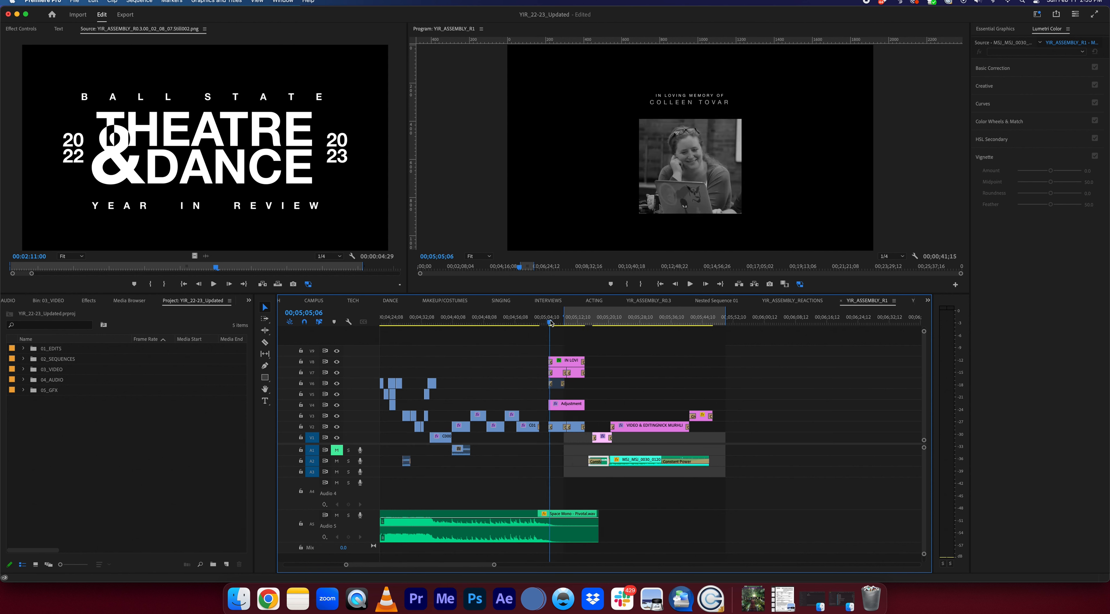
click(702, 321)
key(o)
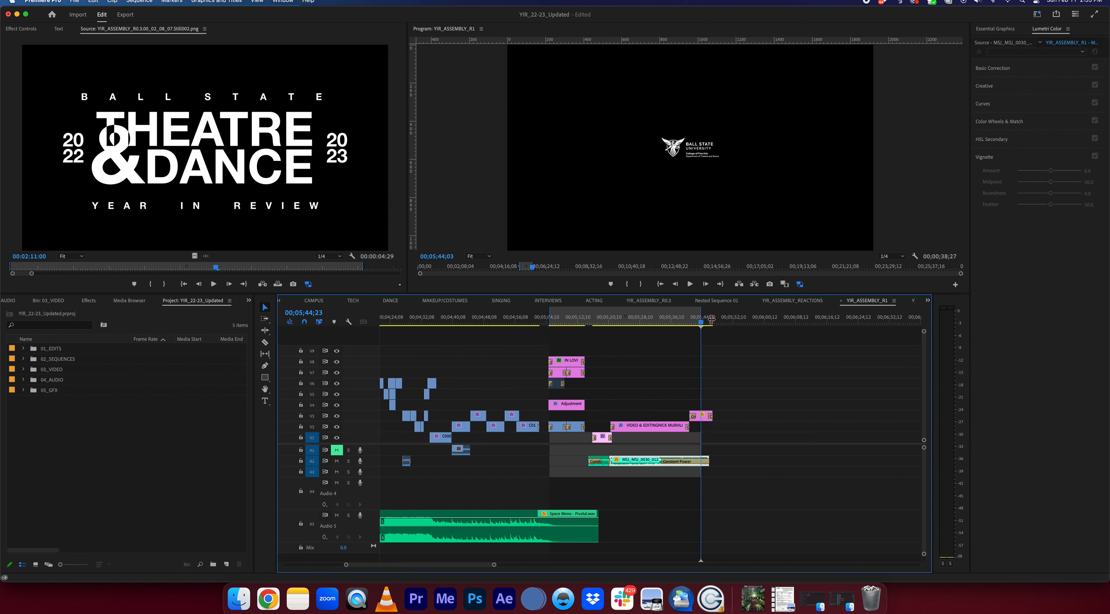
drag(702, 321, 720, 321)
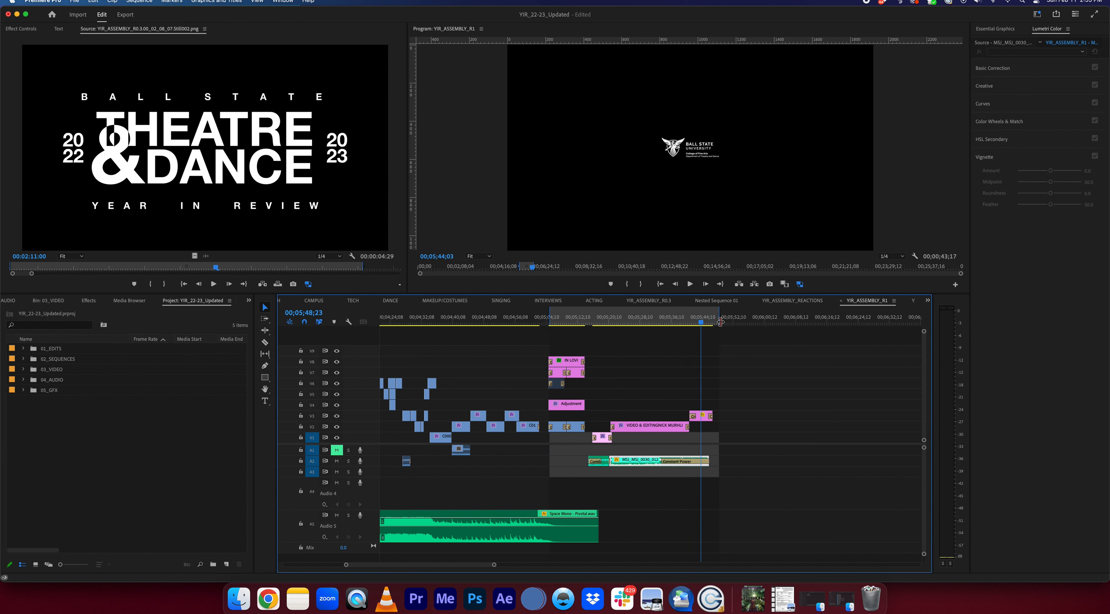
key(space)
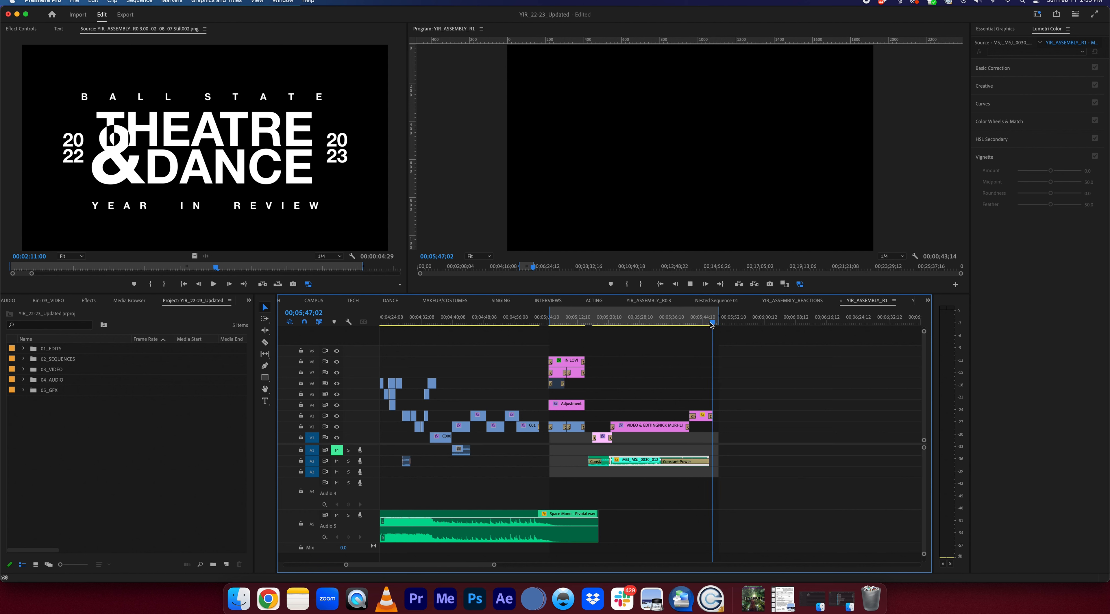
key(o)
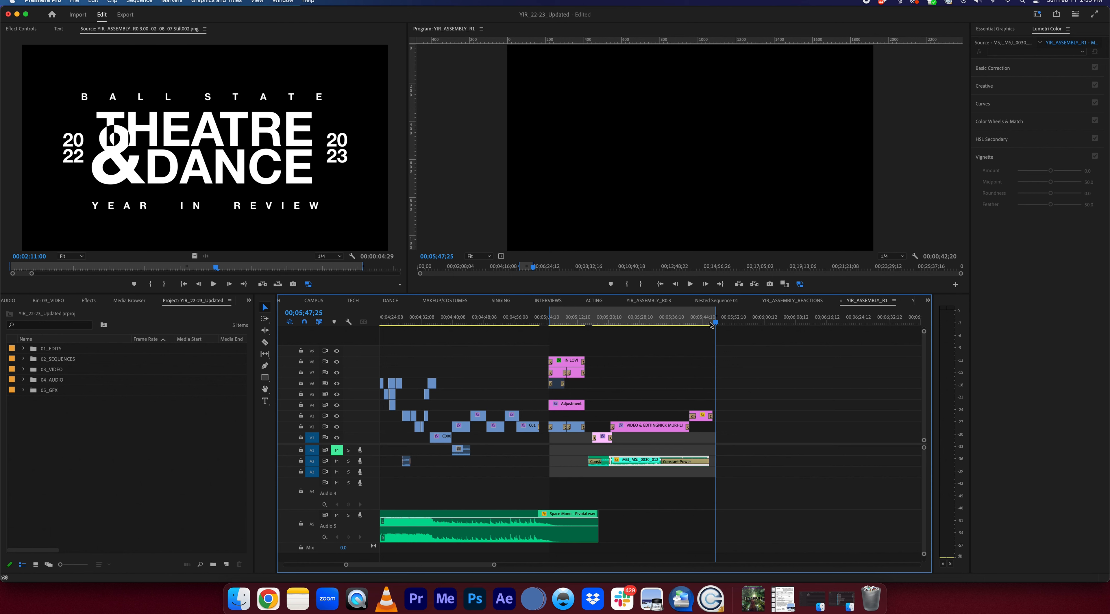
Set the In point of YIR_ASSEMBLY_R1 at the very start of the sequence, 00;00;00;00
key(minus)
key(minus)
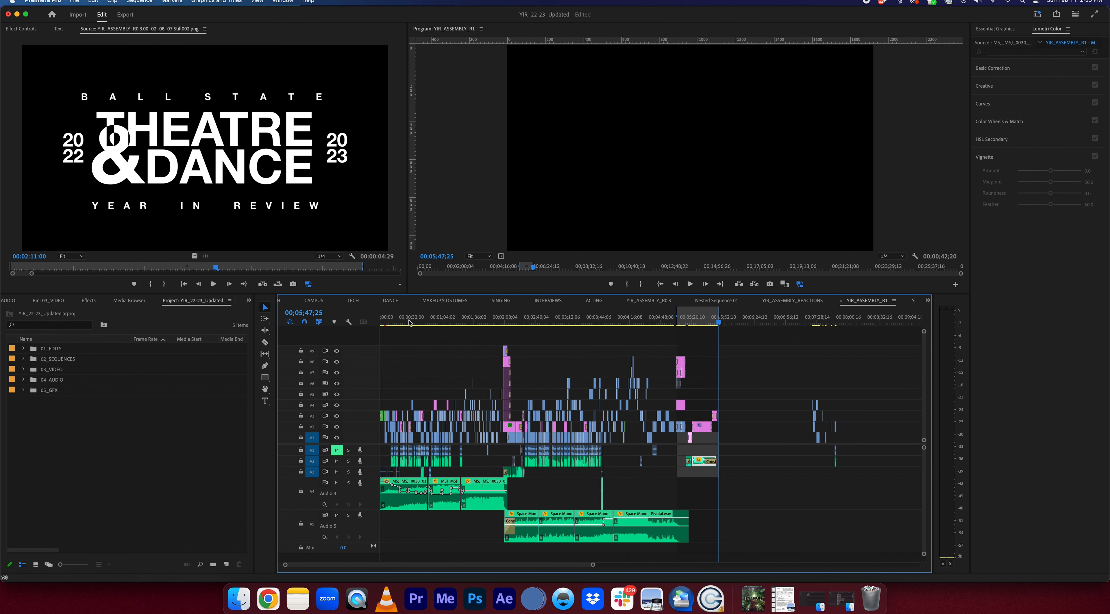
click(400, 323)
key(equal)
key(equal)
key(equal)
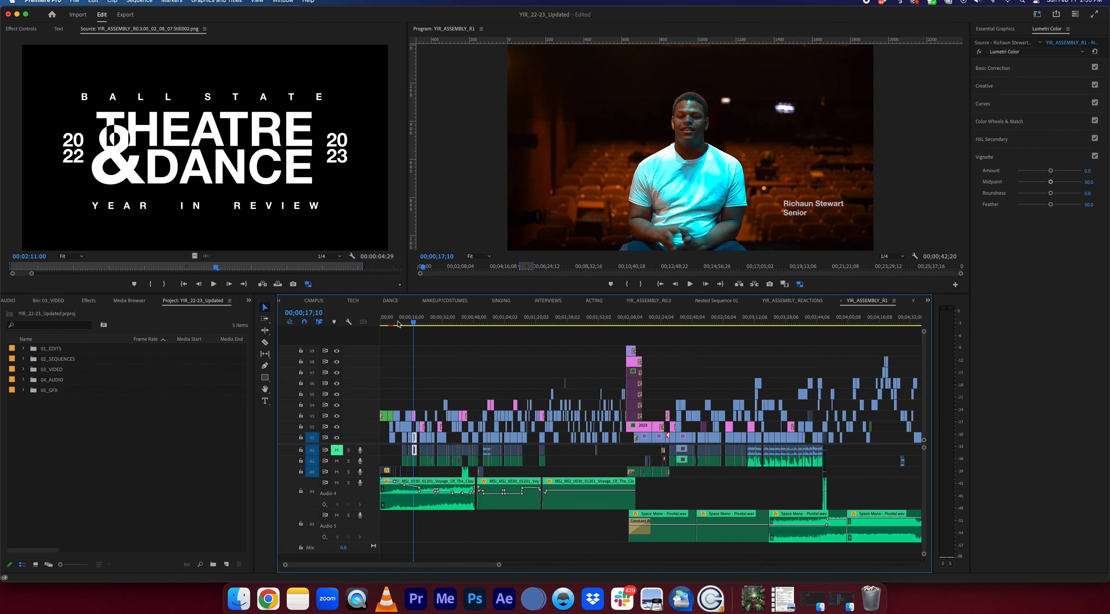
drag(399, 324, 368, 333)
key(equal)
key(equal)
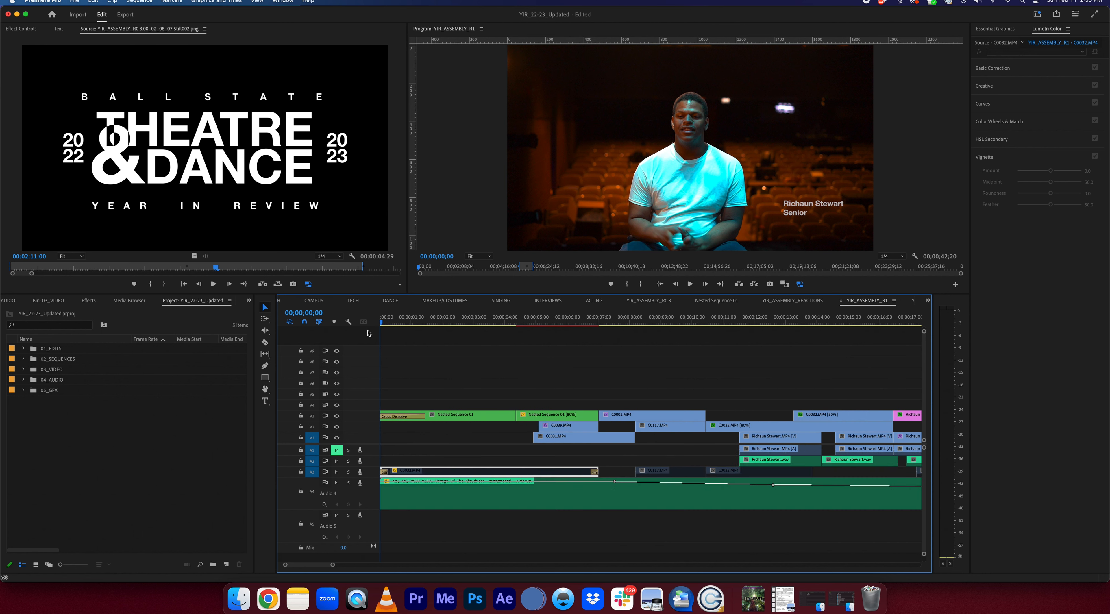
key(i)
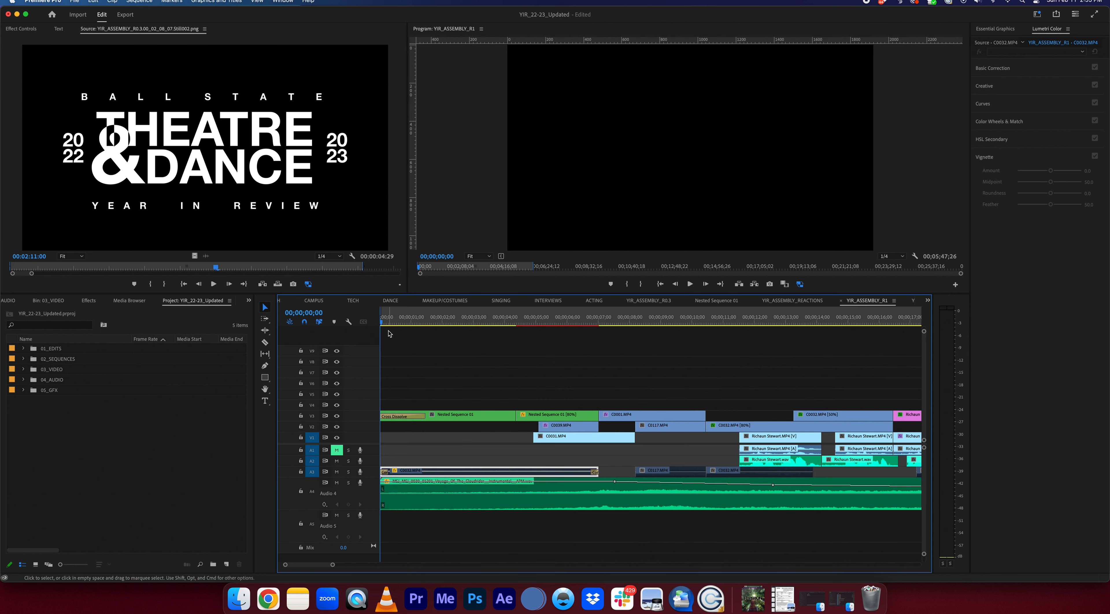
Play the opening of YIR_ASSEMBLY_R1 to about 00;00;01;25 to check the dissolve into the autumn trees
key(equal)
key(equal)
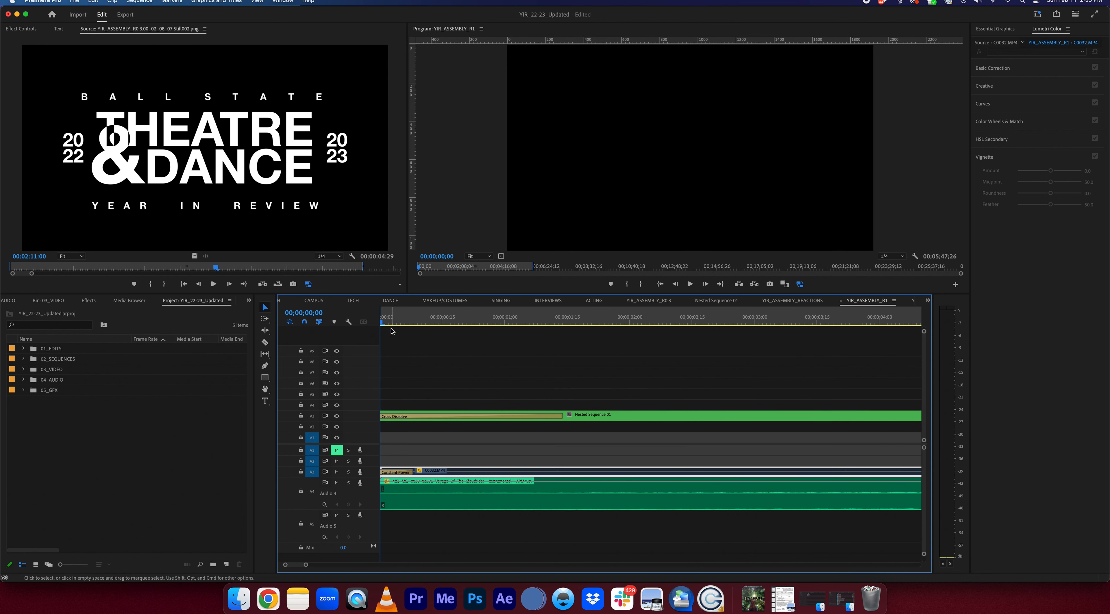
key(space)
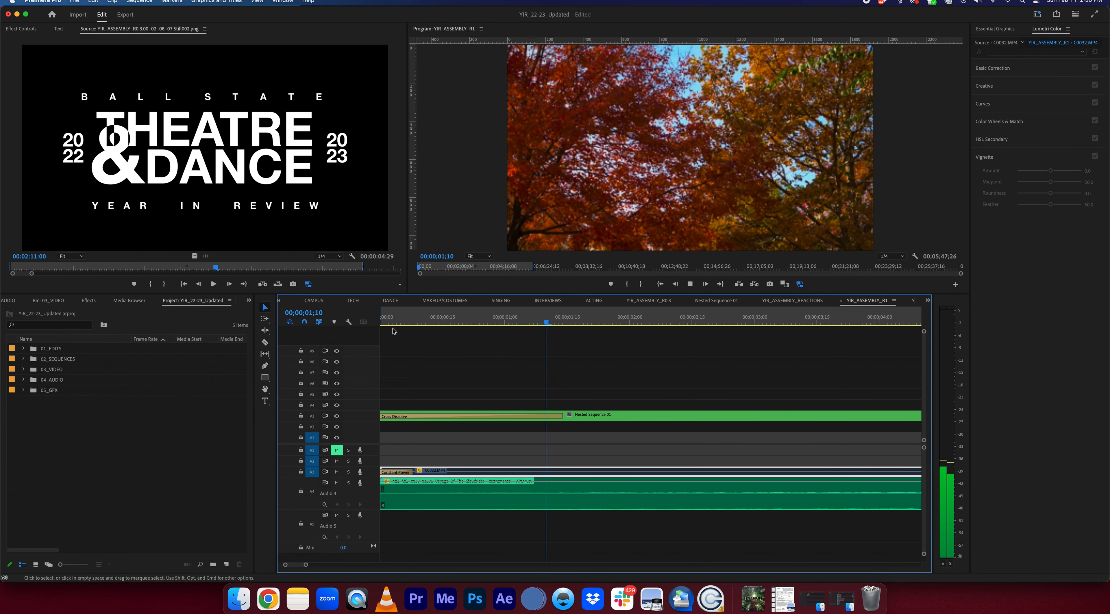
key(space)
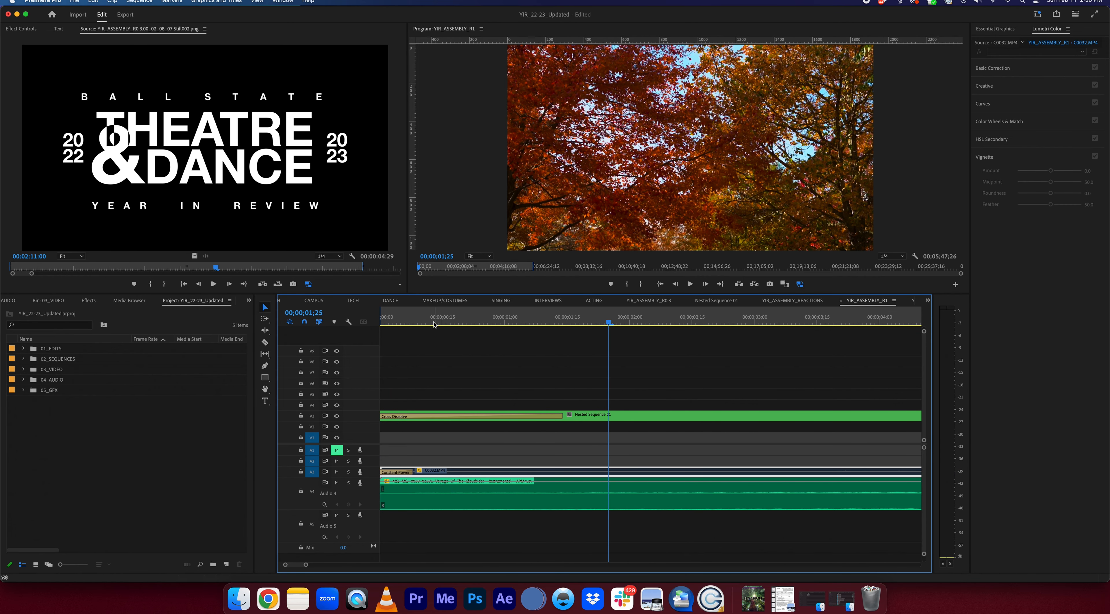
Open the export settings for YIR_ASSEMBLY_R1 and try saving YIR_ASSEMBLY_R1.mp4 into the EXPORTS folder of 22/23 FOOTAGE
click(126, 15)
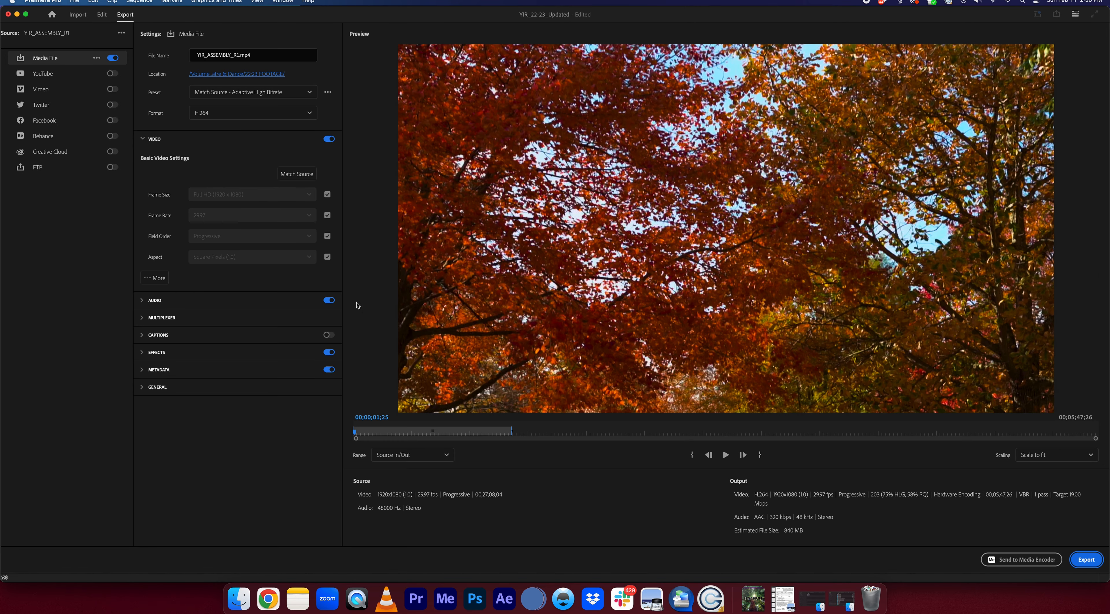
click(254, 55)
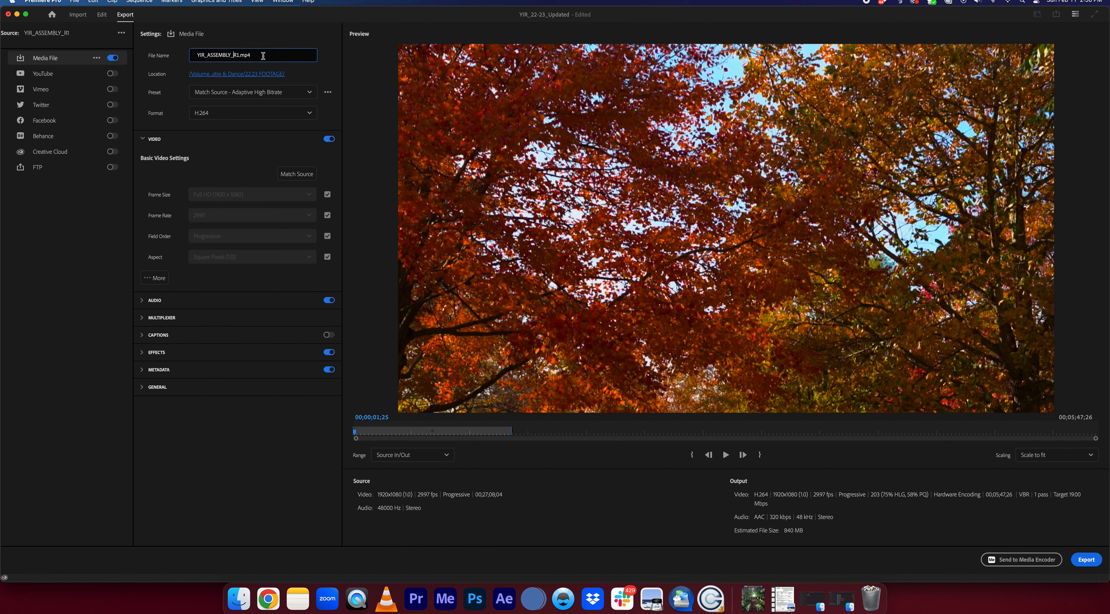
click(262, 77)
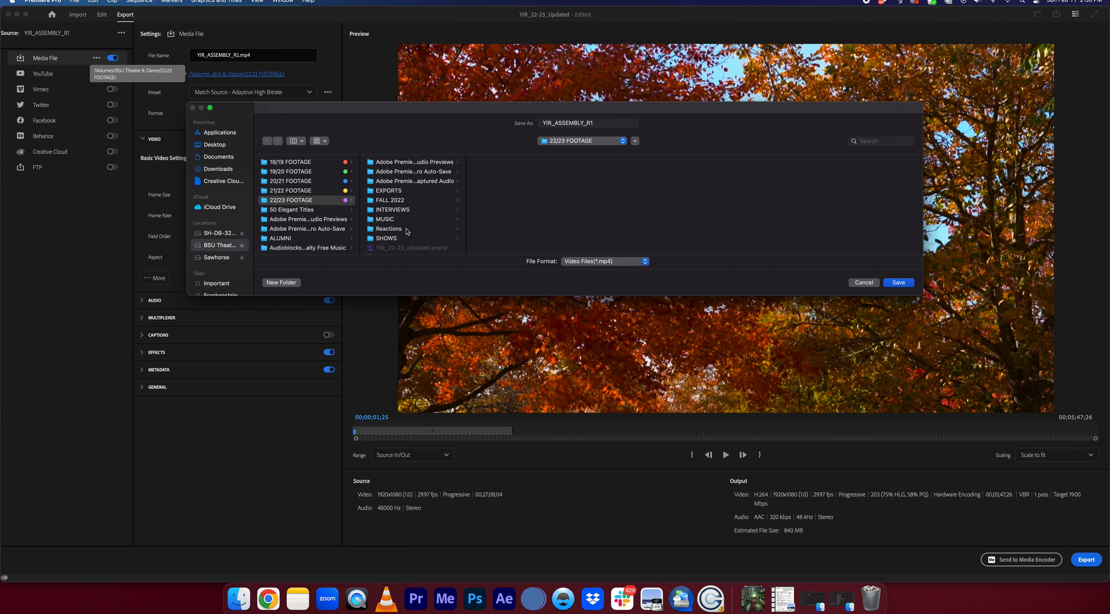
click(410, 193)
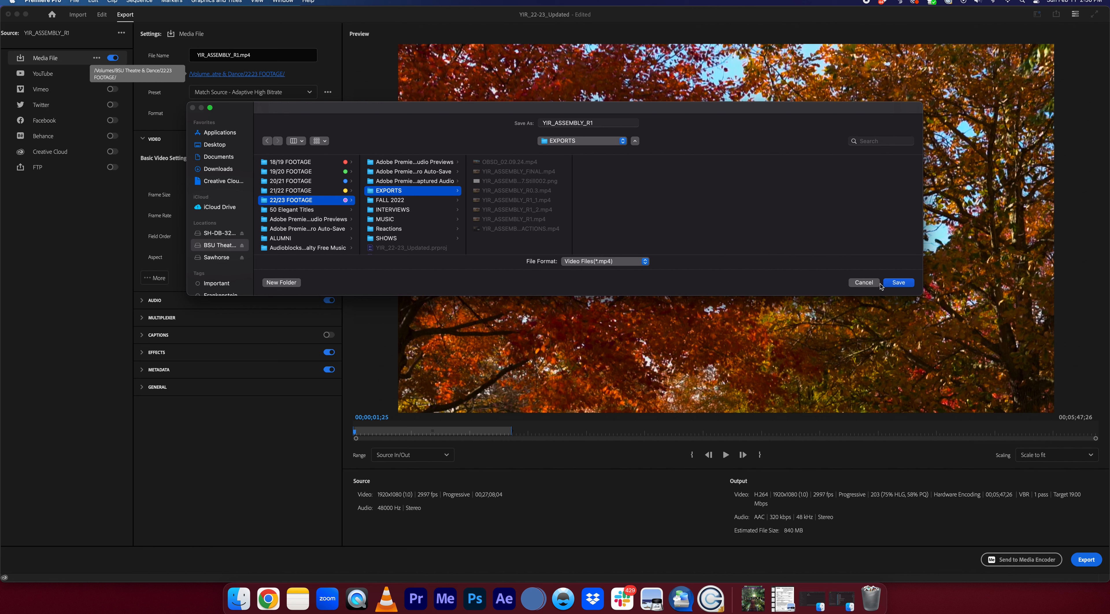
click(899, 283)
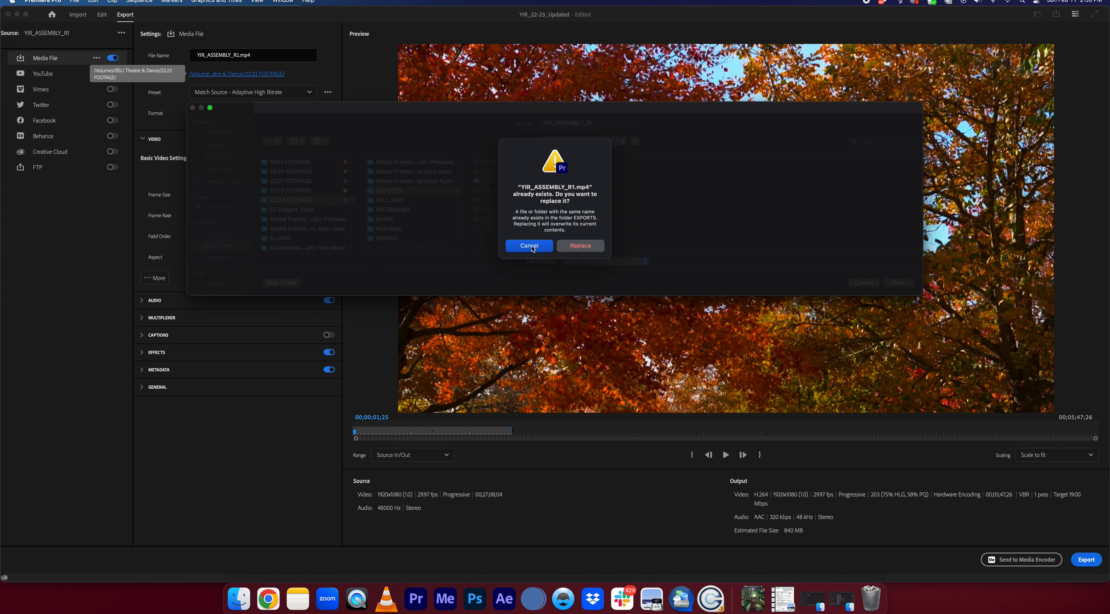
click(532, 247)
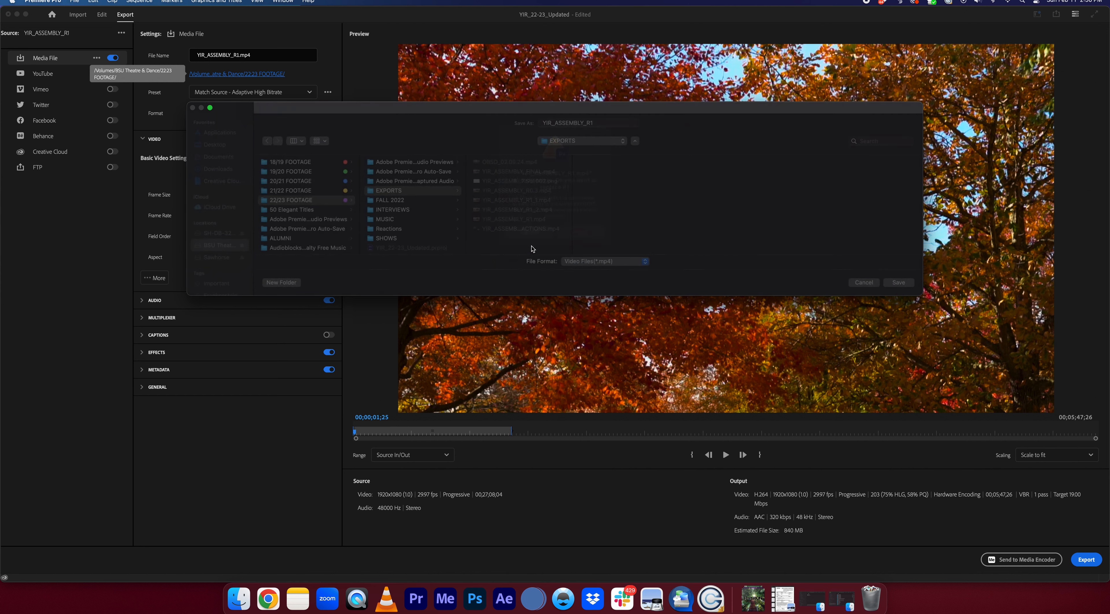
click(867, 283)
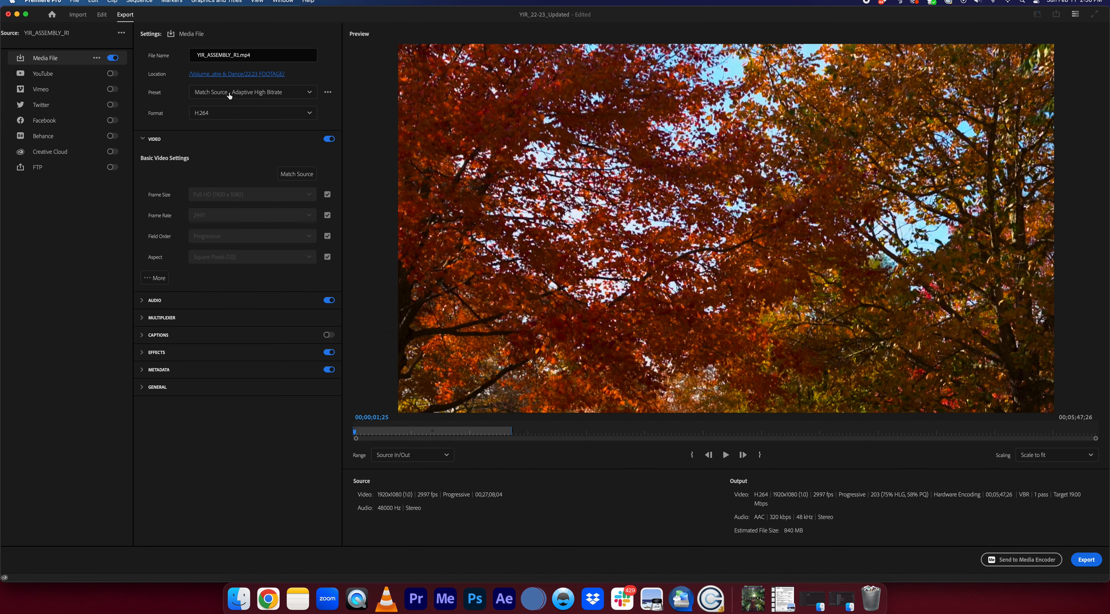
Review the export presets, keeping Match Source - Adaptive High Bitrate, and choose Source In/Out as the export range
click(309, 92)
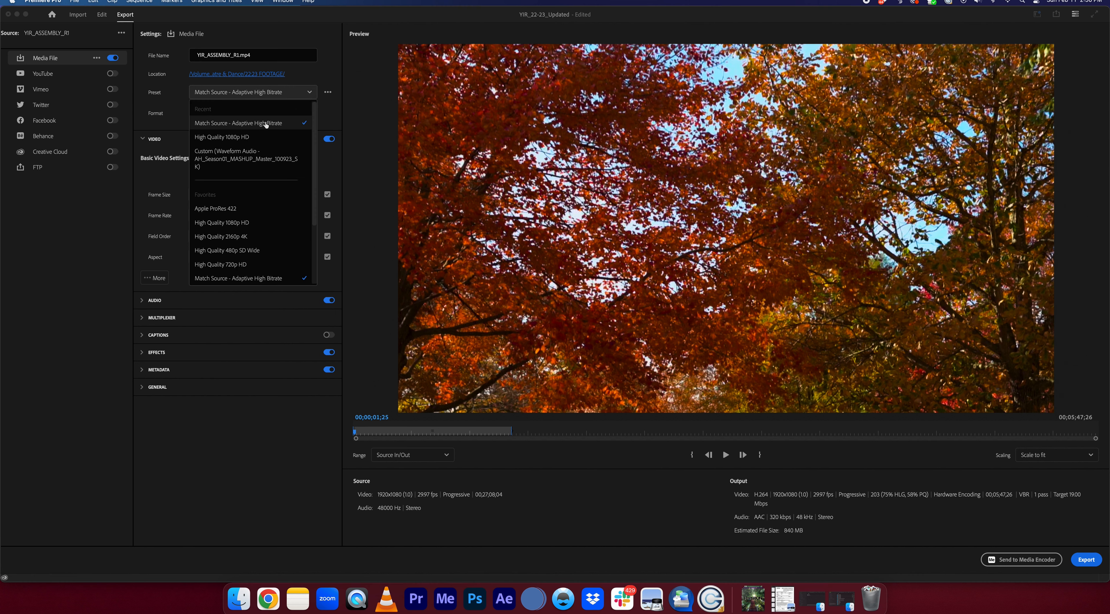
click(354, 76)
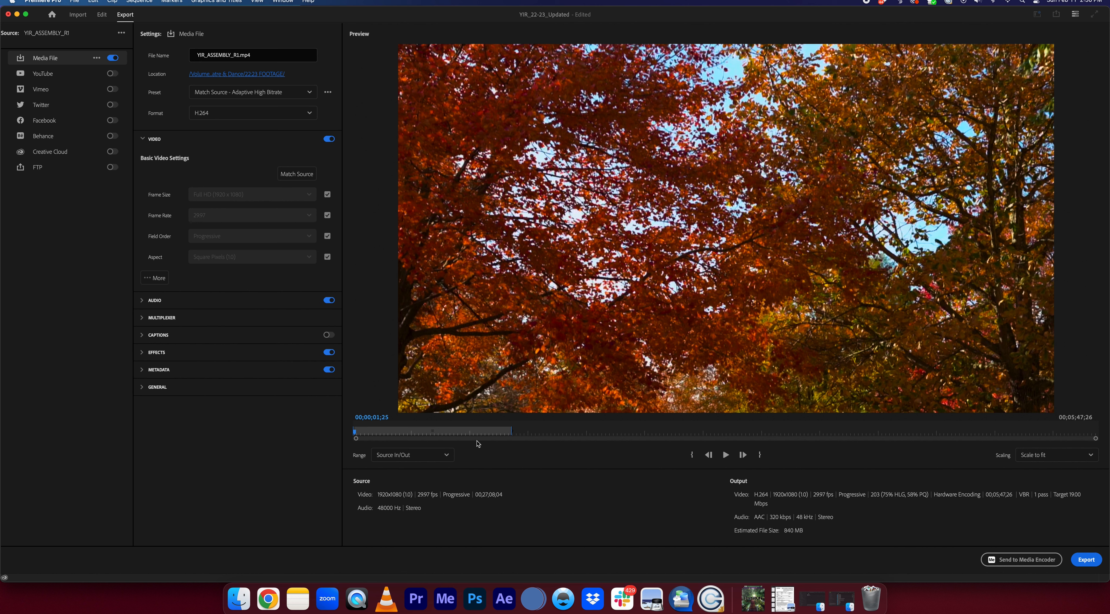
click(447, 457)
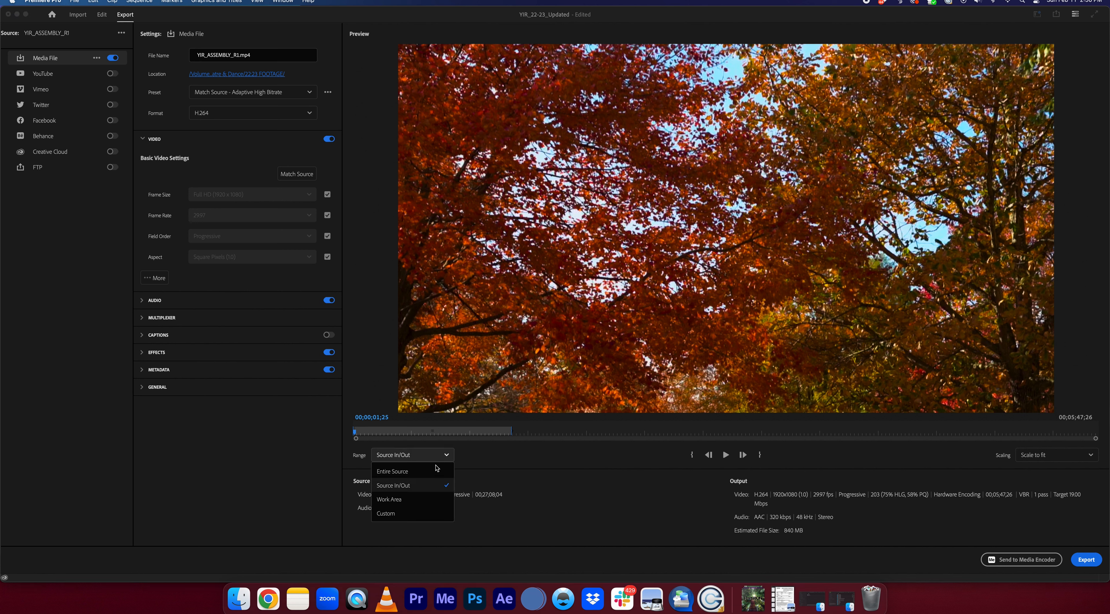
click(420, 486)
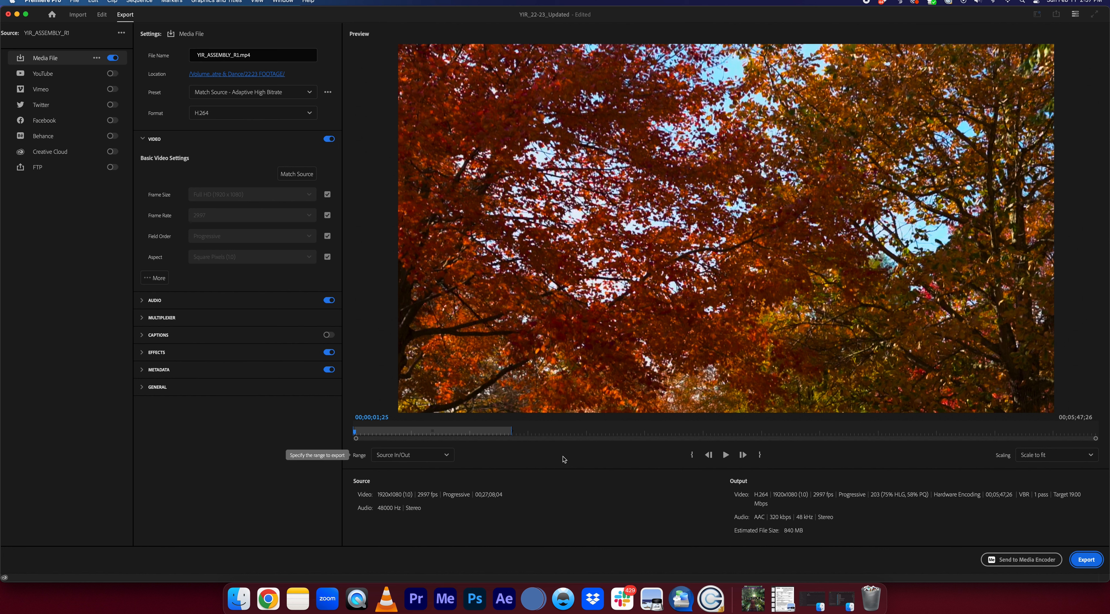
Return from exporting to the edit workspace and scrub YIR_ASSEMBLY_R1 through the first interviews to about 00;00;24;26
click(81, 16)
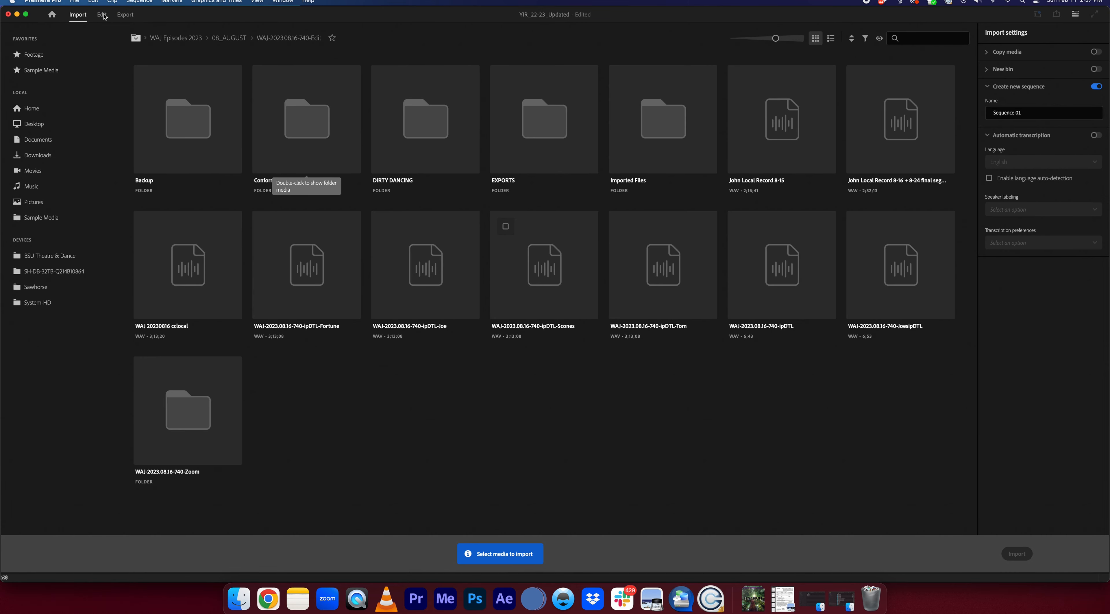
click(102, 15)
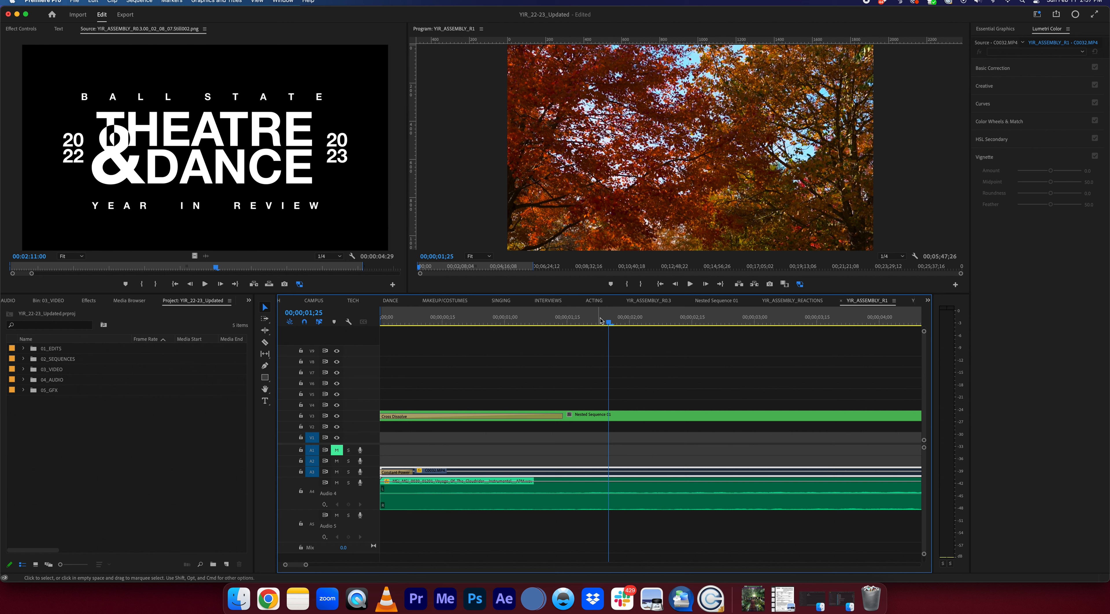
drag(611, 321, 620, 321)
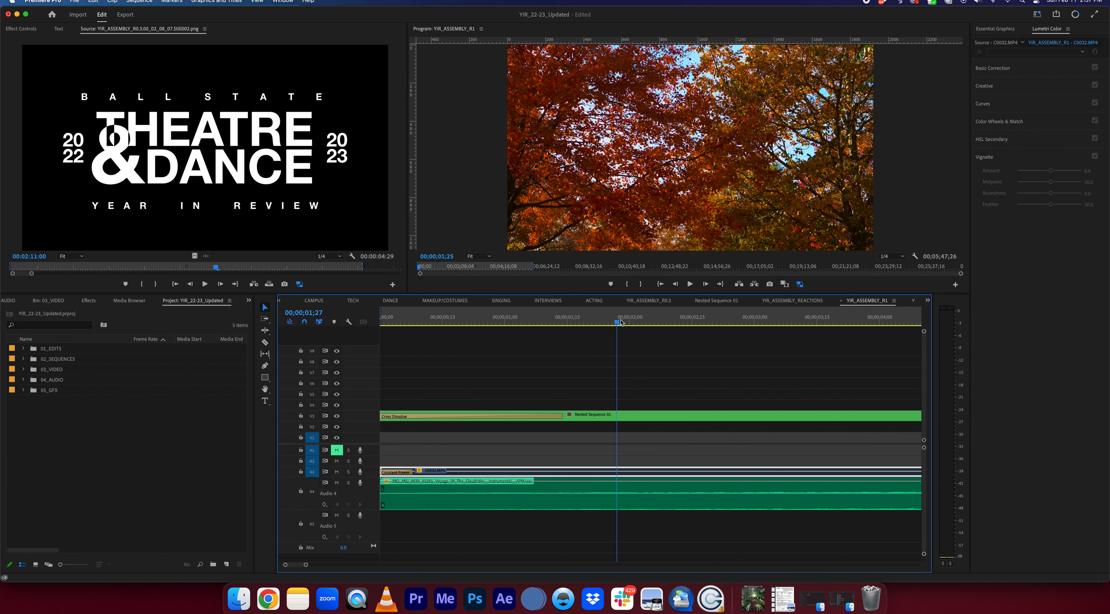
key(minus)
key(minus)
key(minus)
click(614, 323)
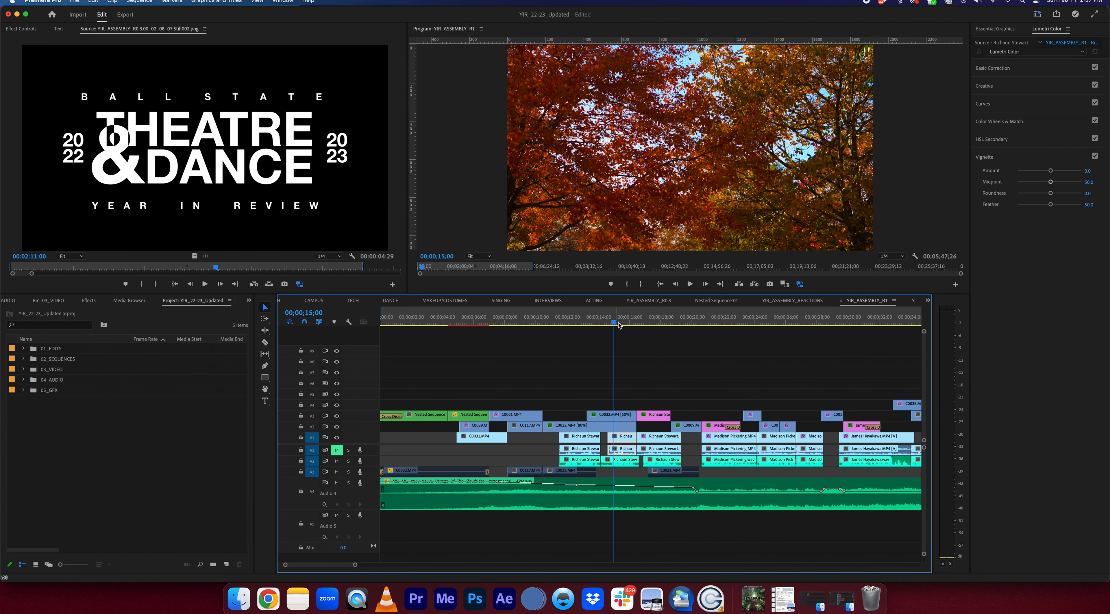
key(minus)
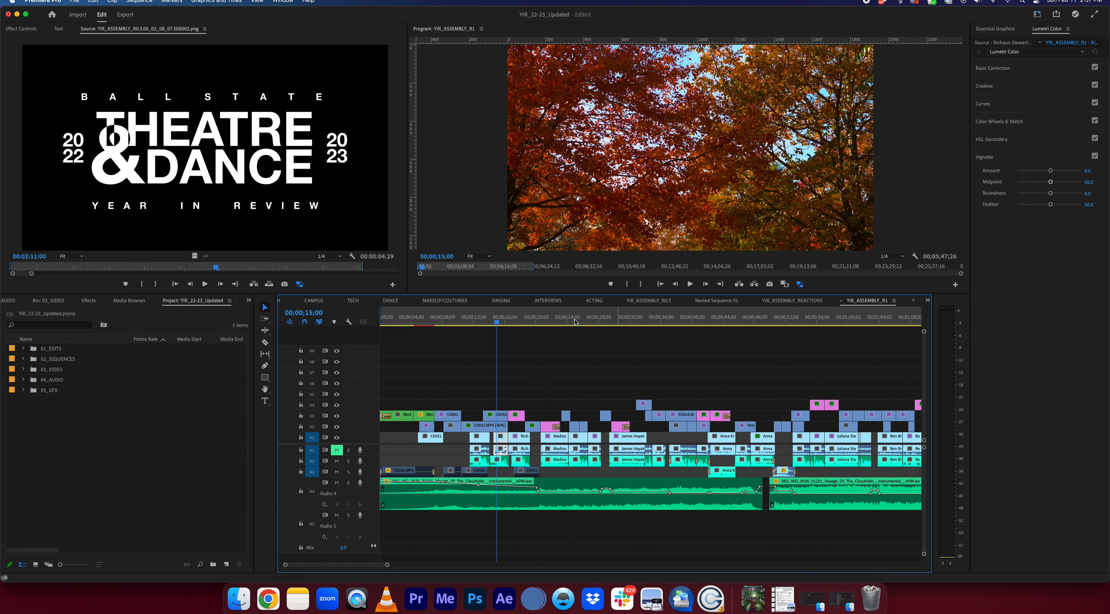
drag(575, 321, 578, 323)
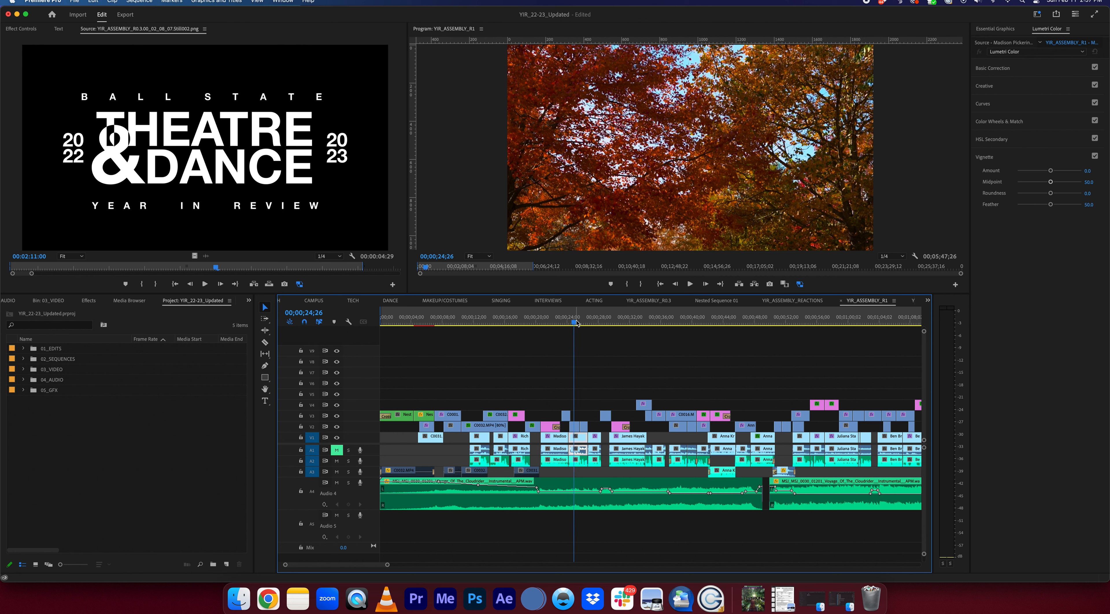